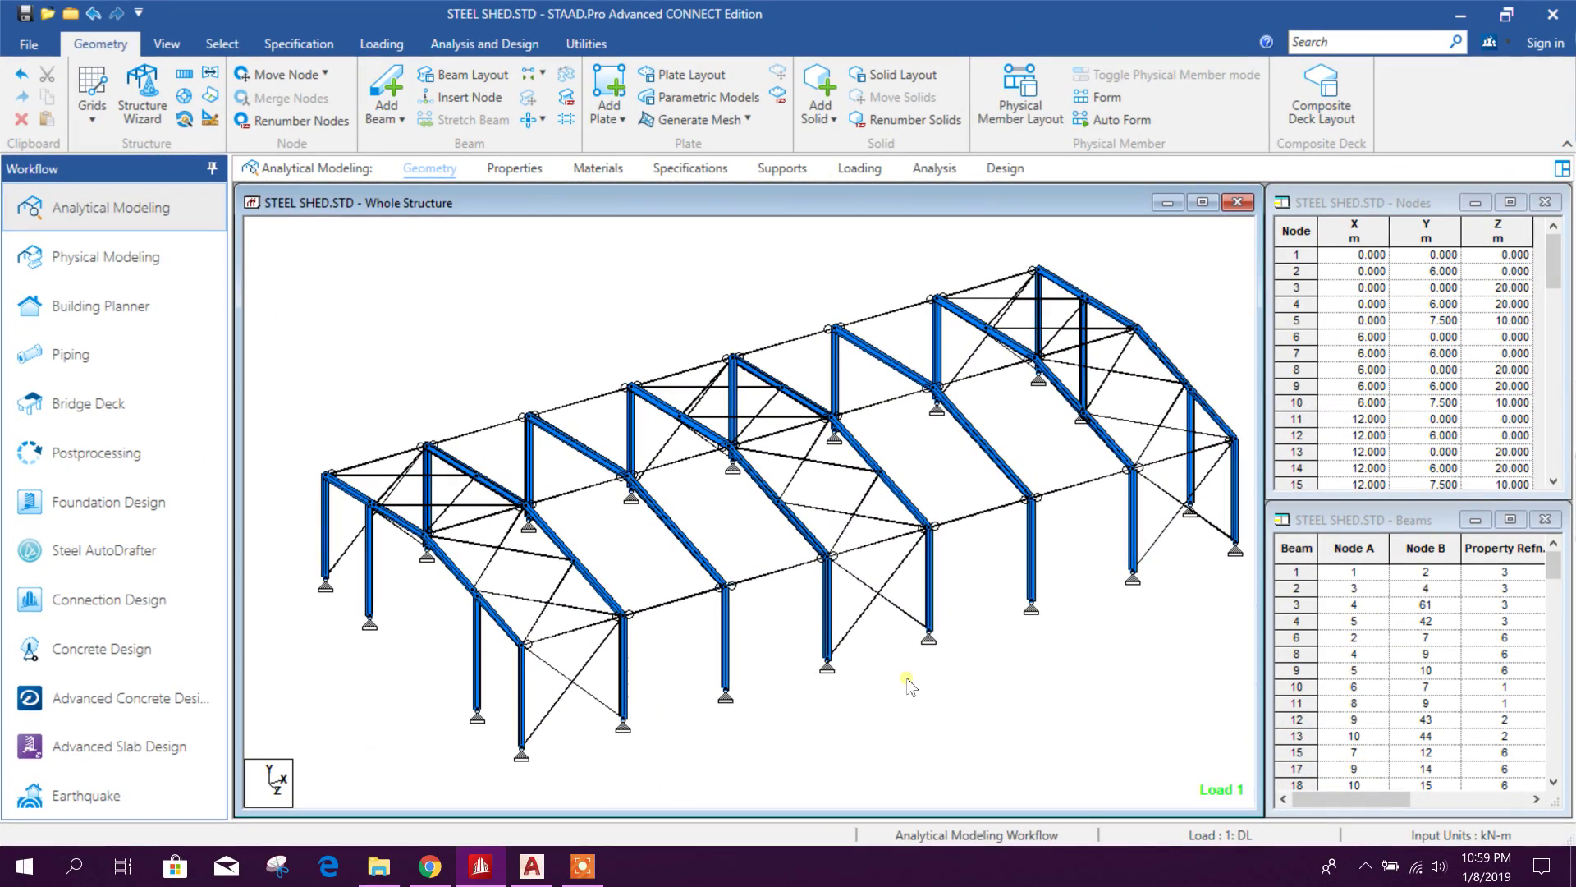
middle_click_drag(898, 718, 904, 753)
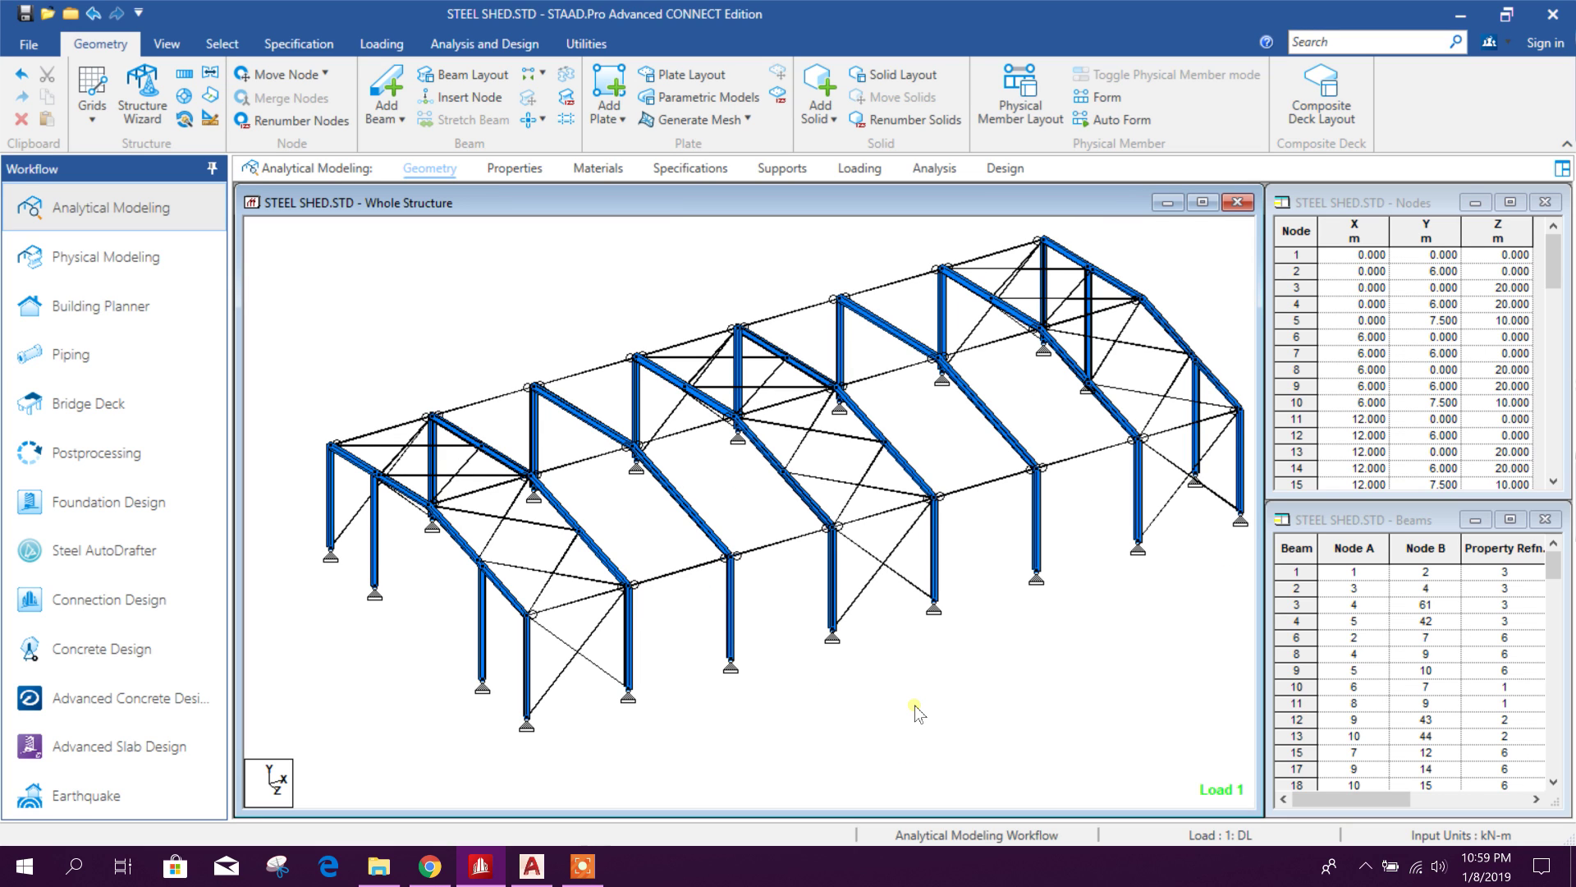
middle_click_drag(901, 698, 908, 674)
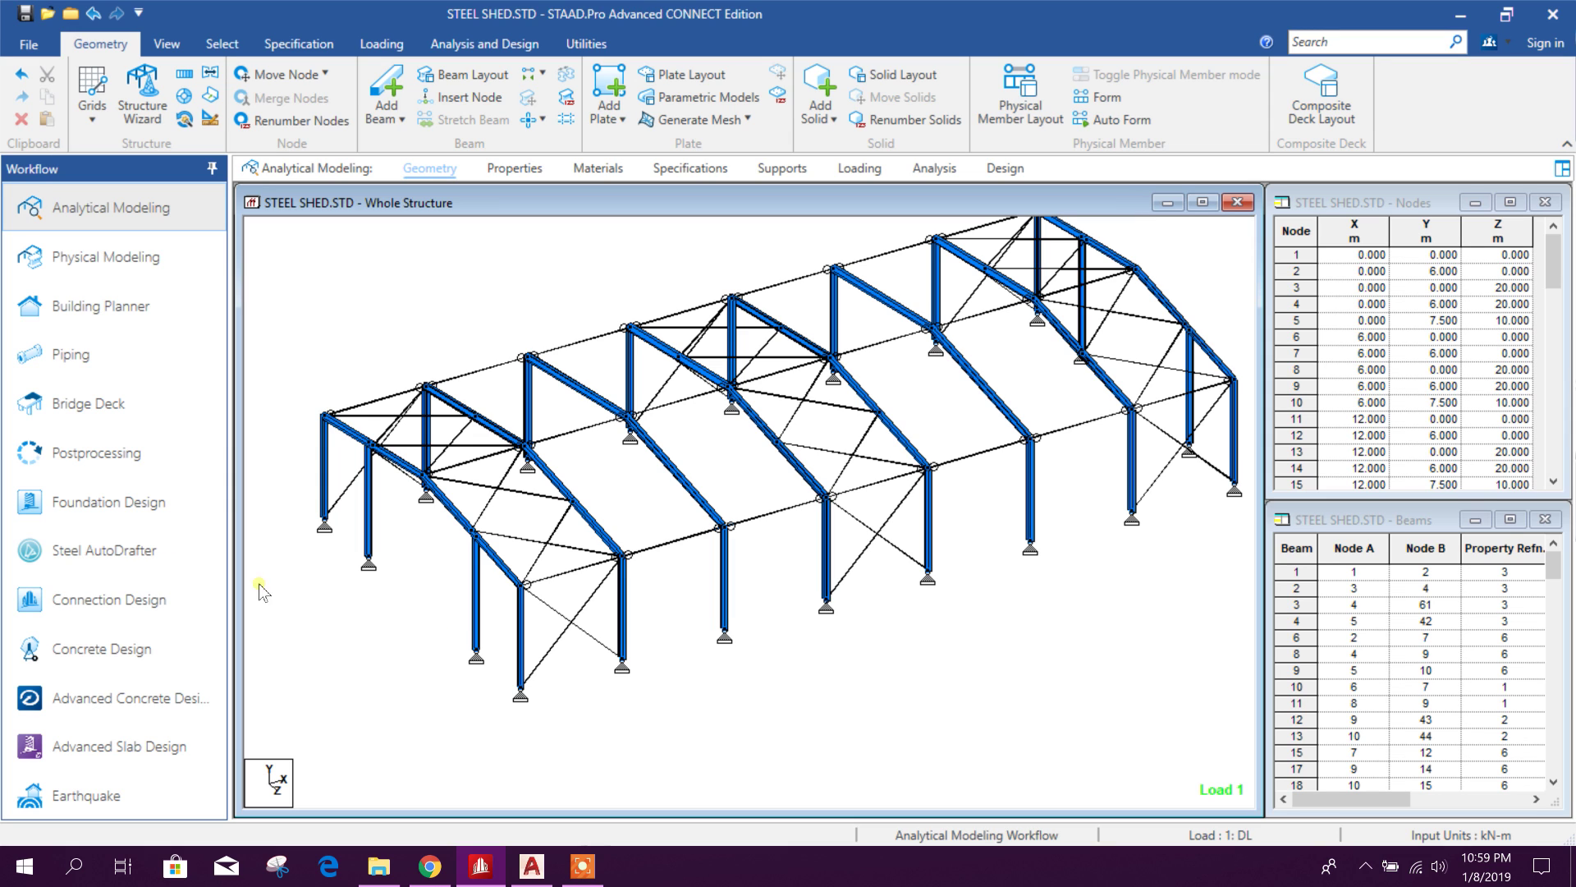
middle_click_drag(820, 676, 824, 706)
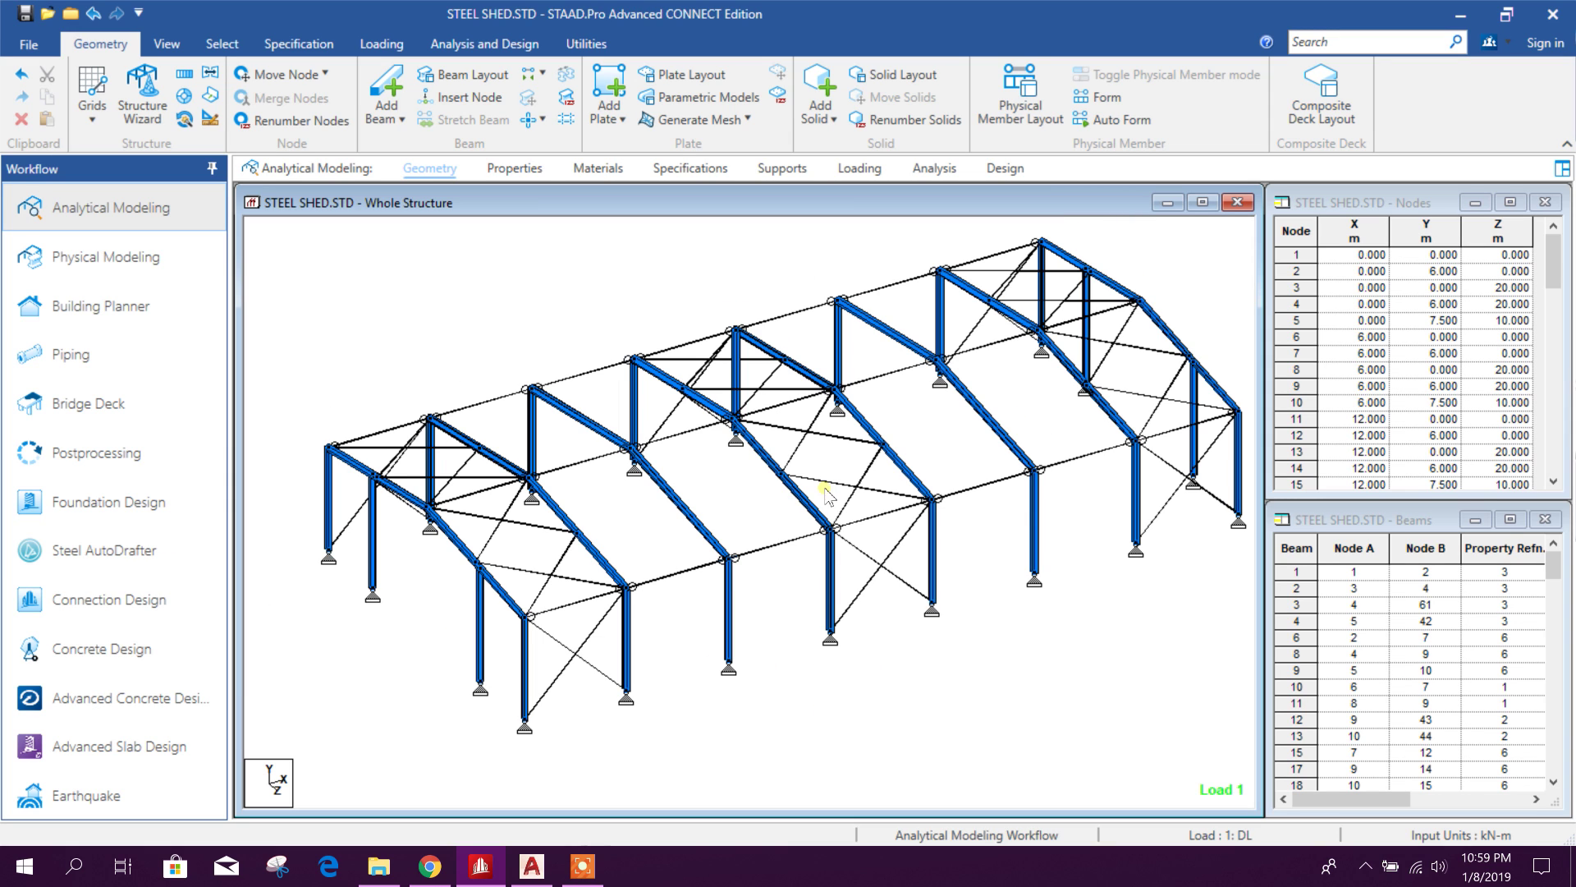
mouse_move(886, 649)
middle_mouse_down()
mouse_move(888, 670)
mouse_move(900, 649)
middle_mouse_up()
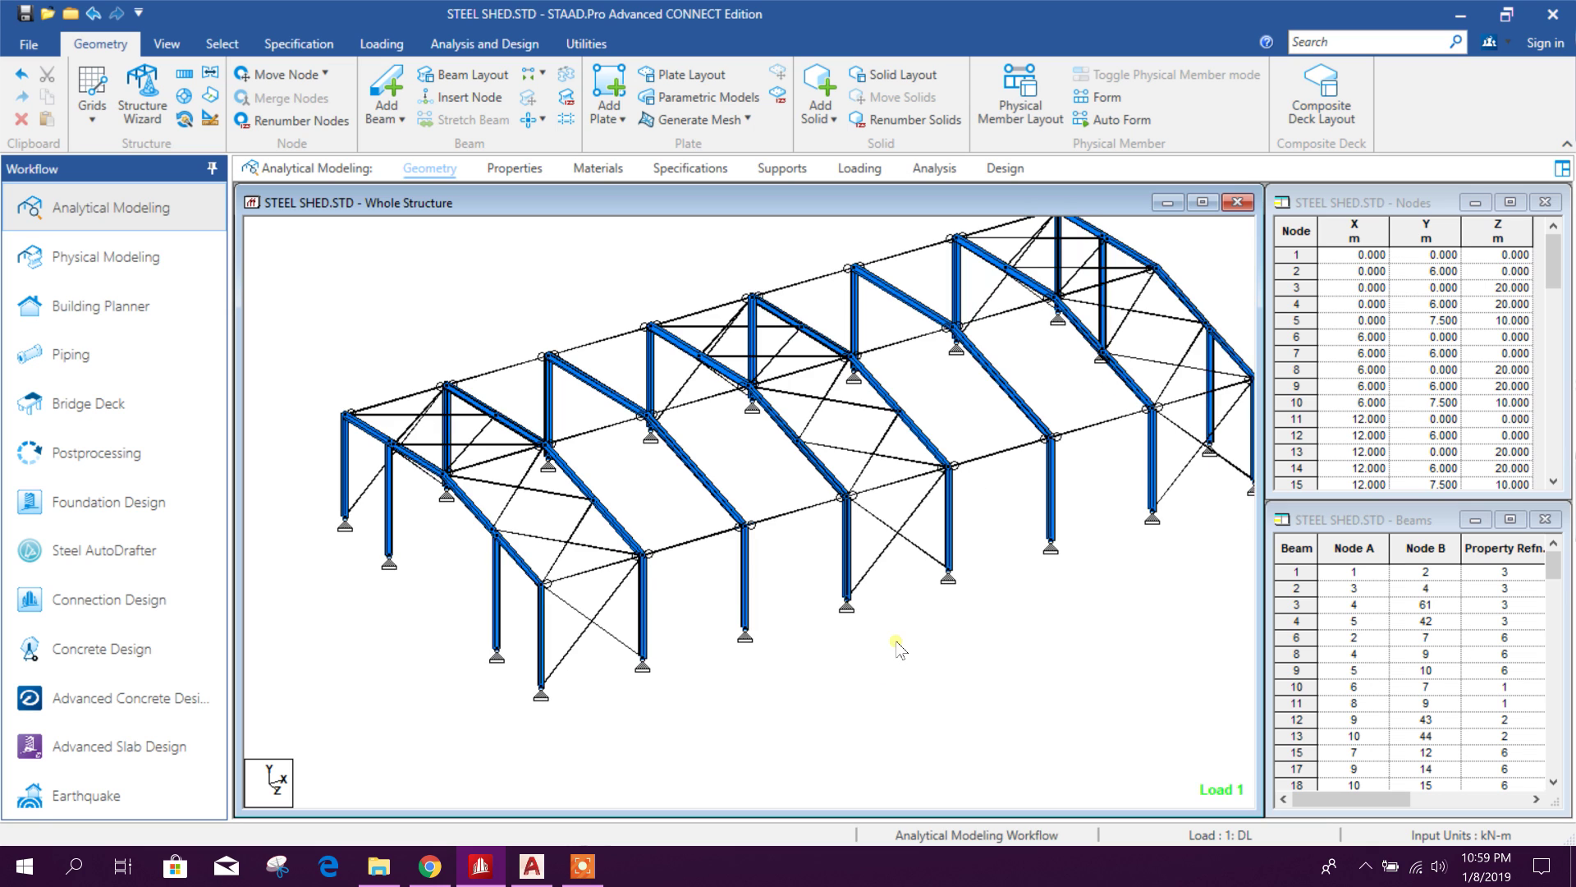
middle_click_drag(447, 660, 422, 685)
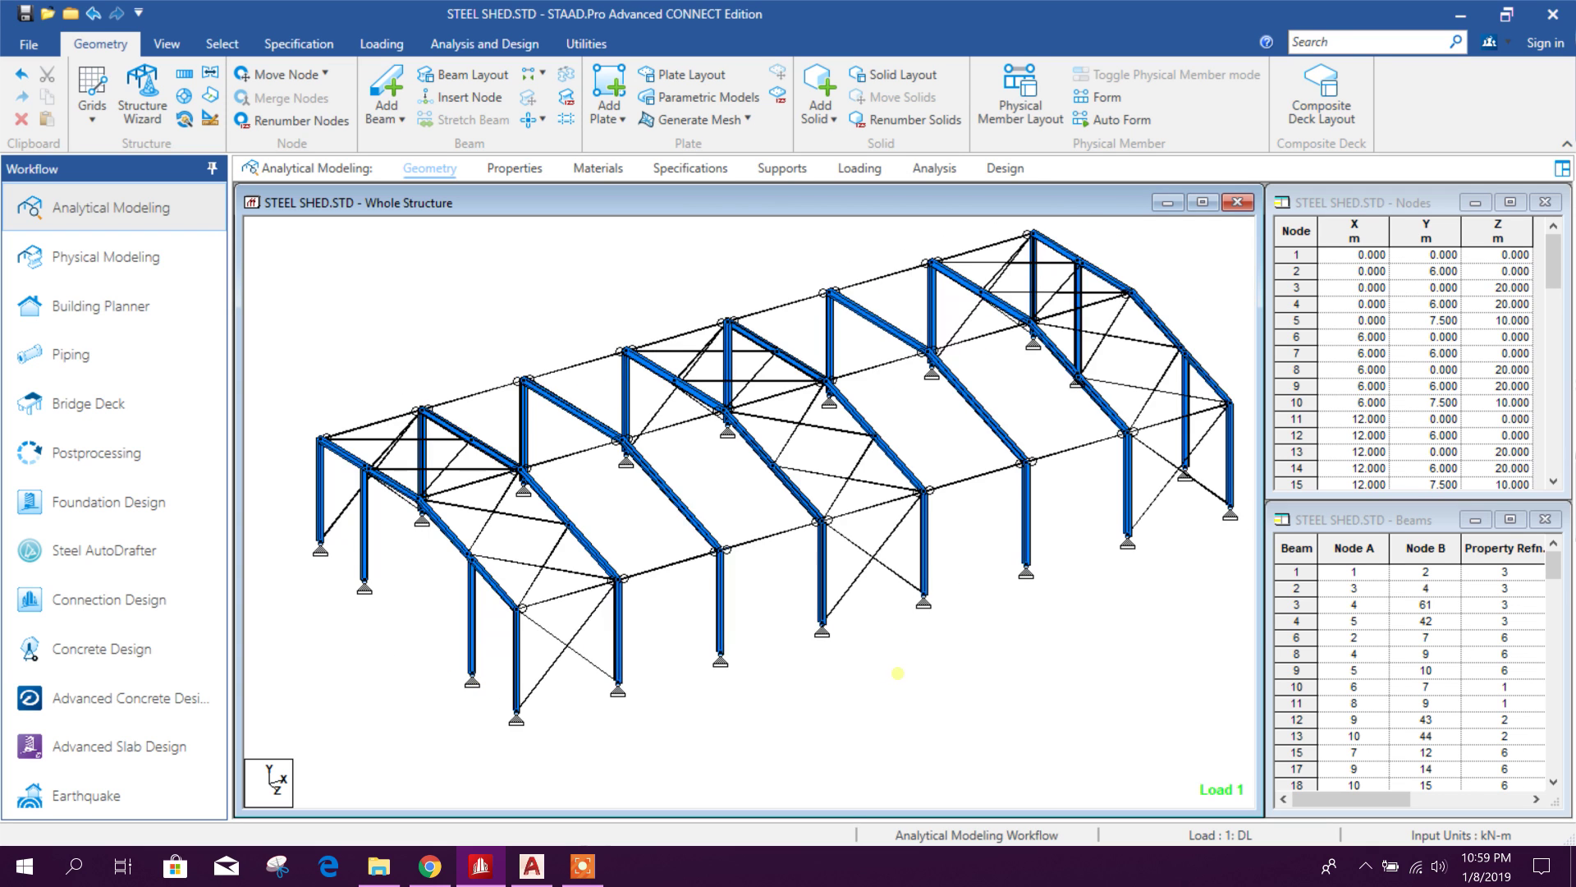
middle_click_drag(897, 673, 811, 675)
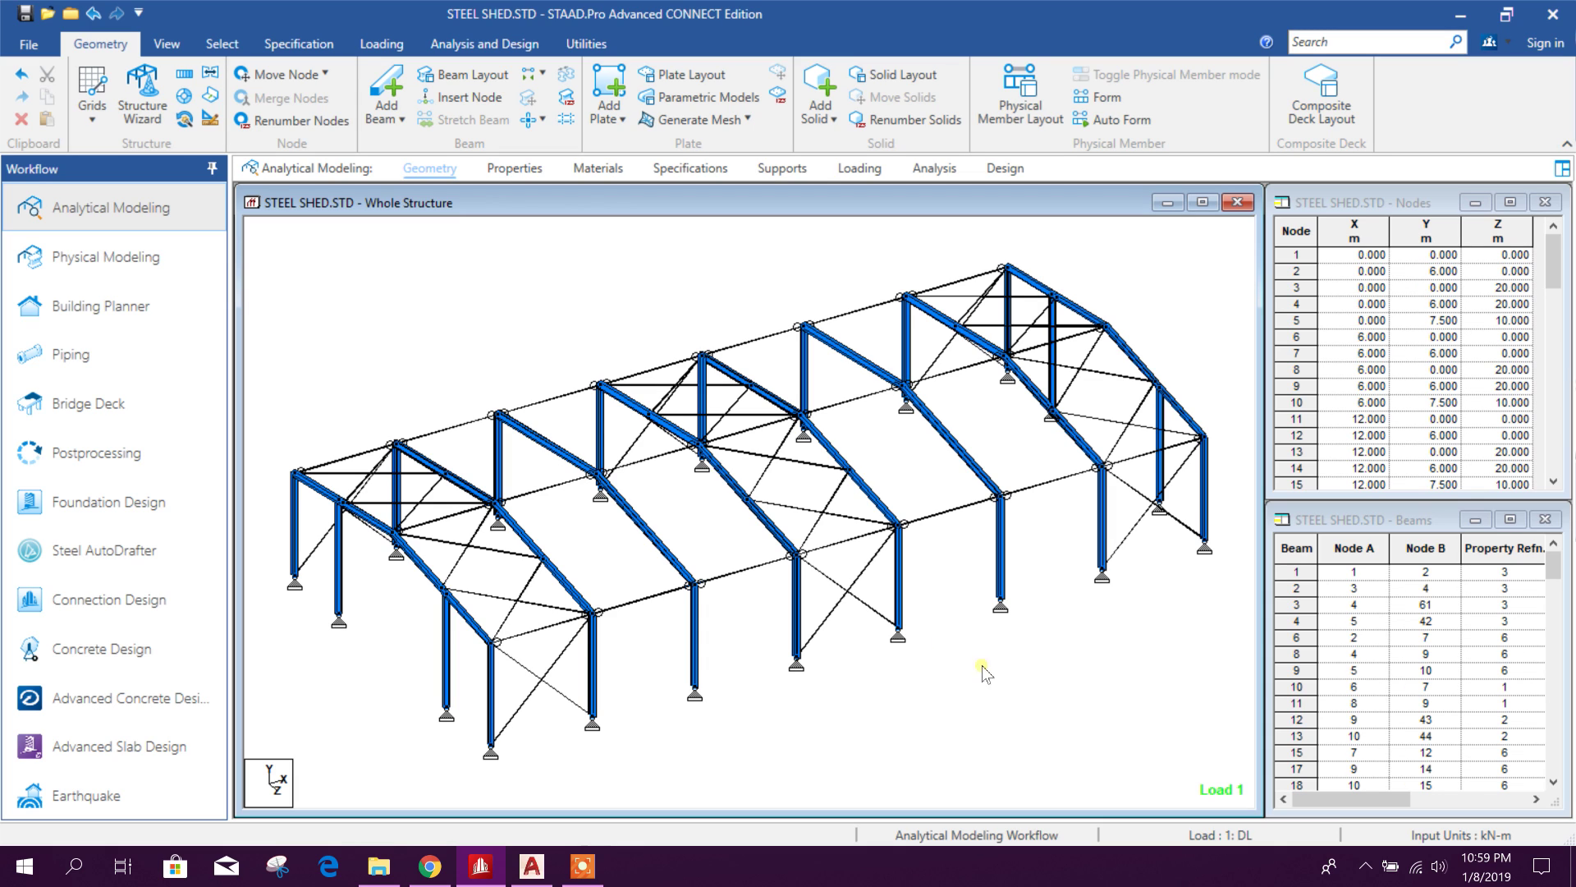
middle_click_drag(949, 716, 967, 711)
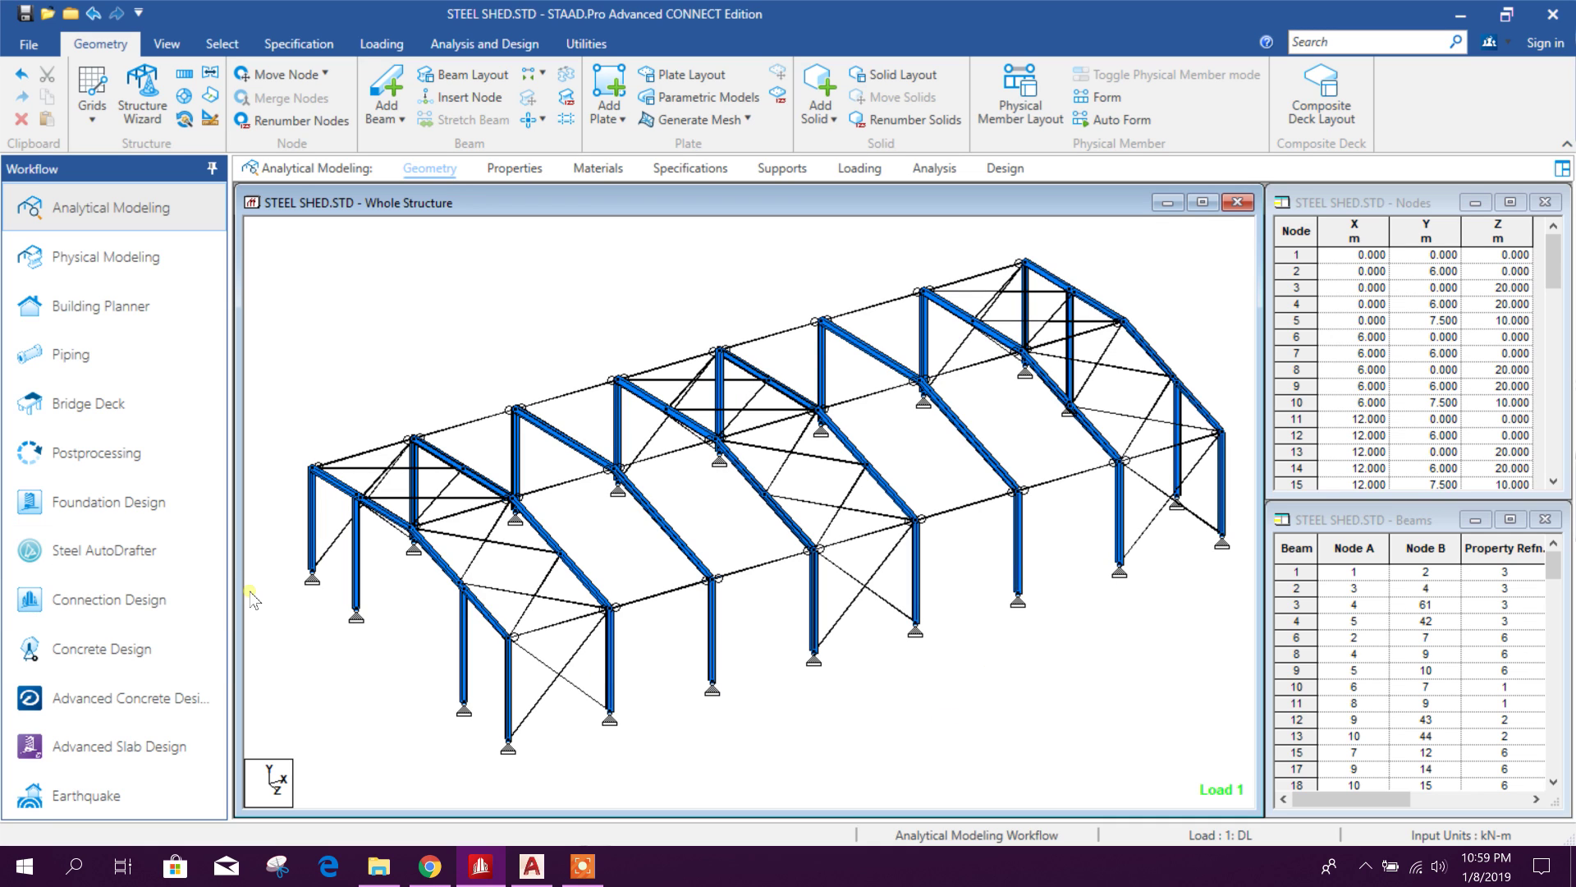
middle_click_drag(1013, 686, 1010, 687)
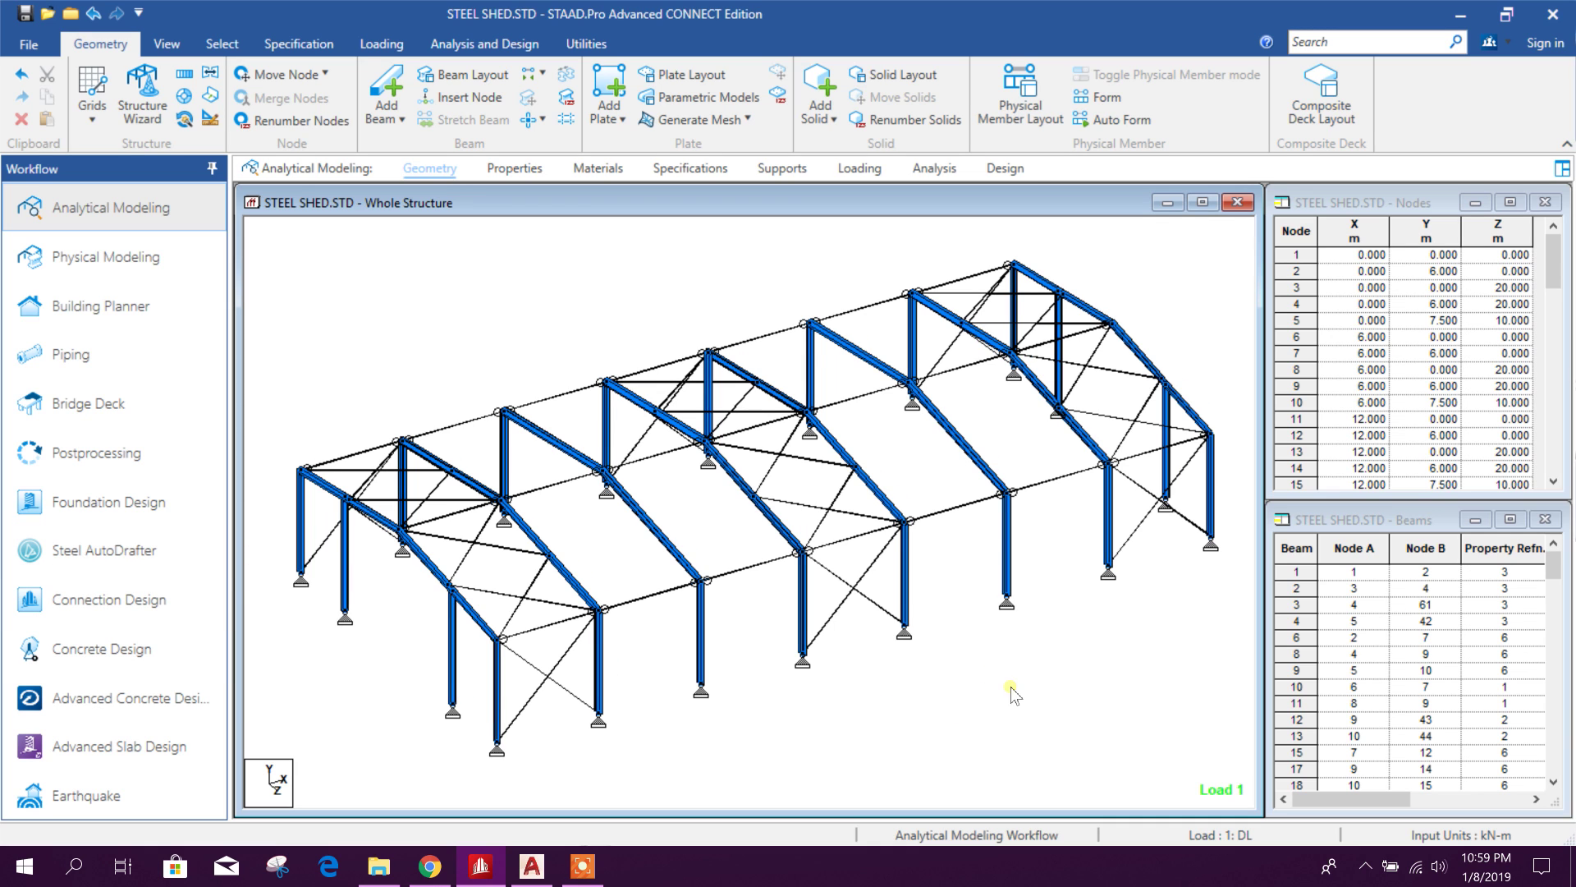
Run the analysis of the steel shed model and continue to post-processing mode.
left_click(485, 44)
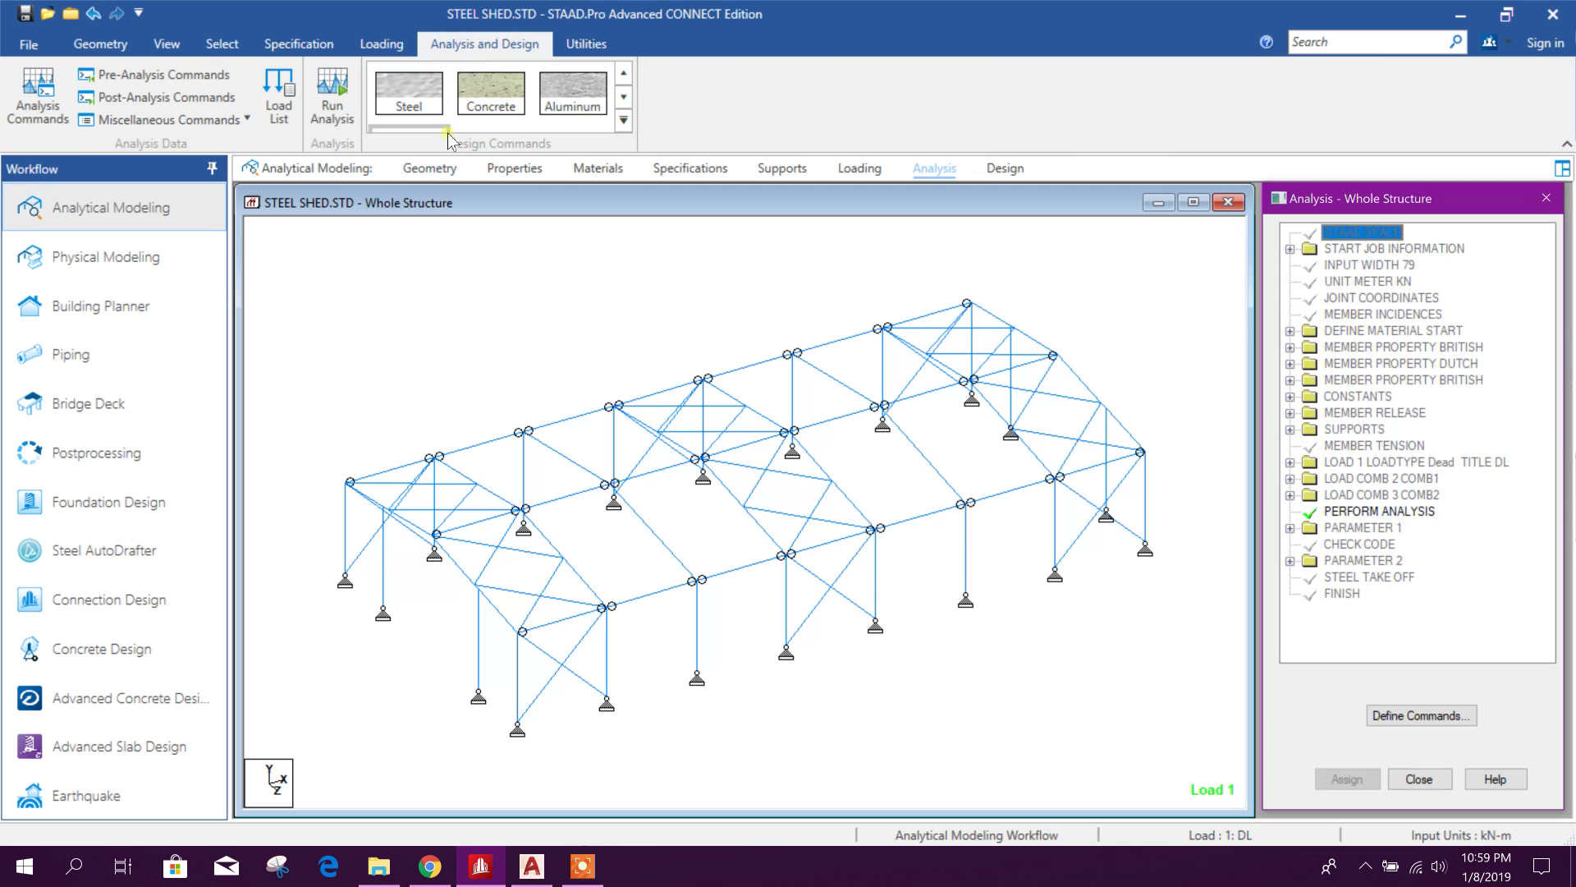
left_click(332, 87)
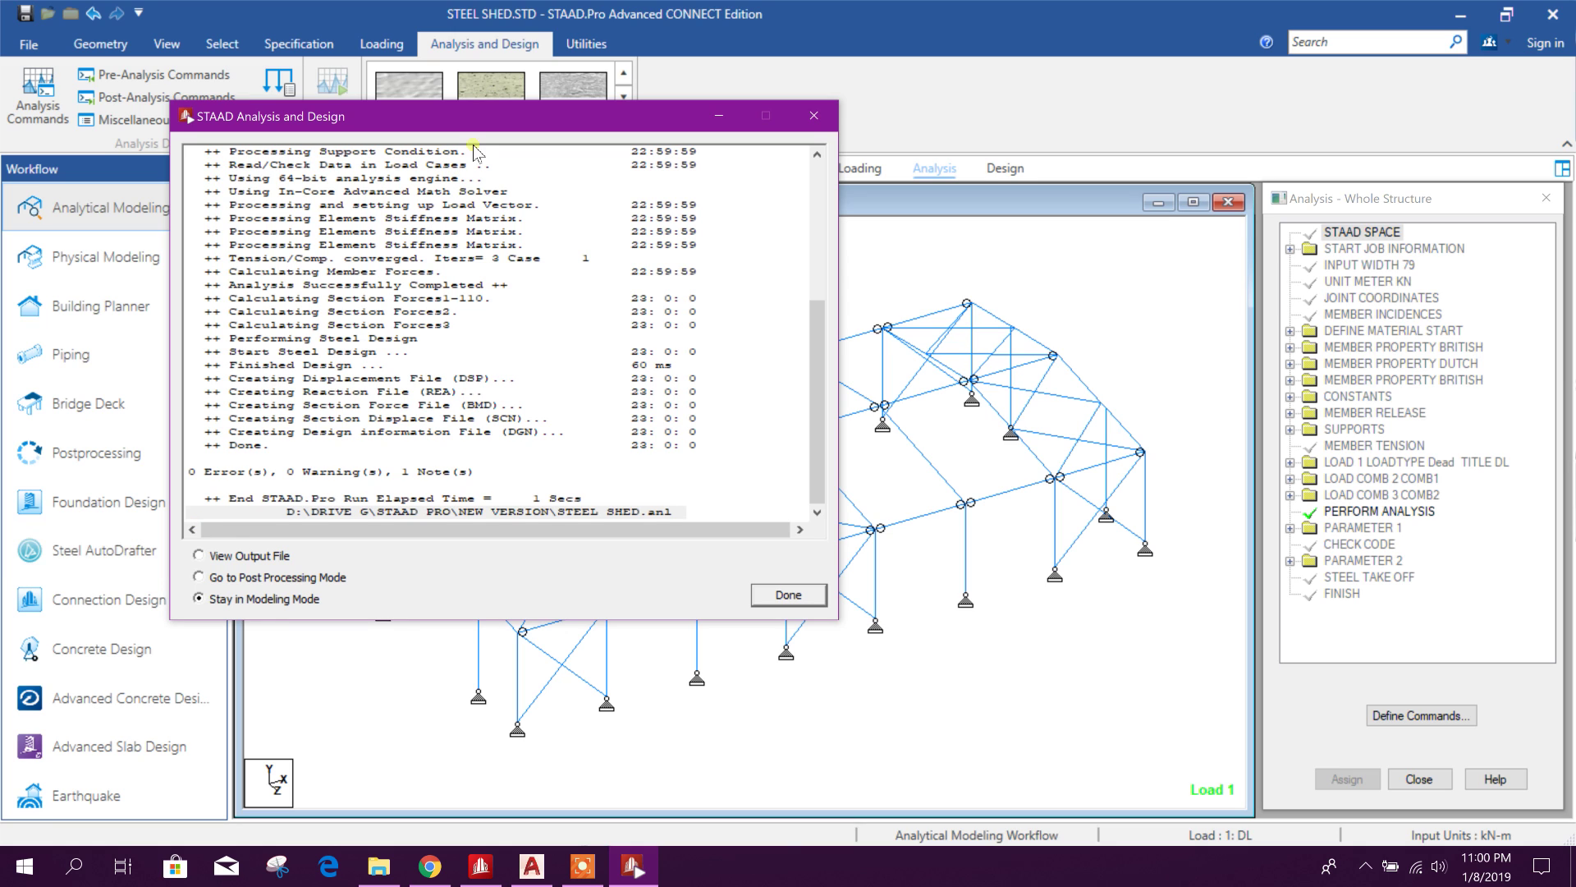
left_click(243, 577)
left_click(786, 595)
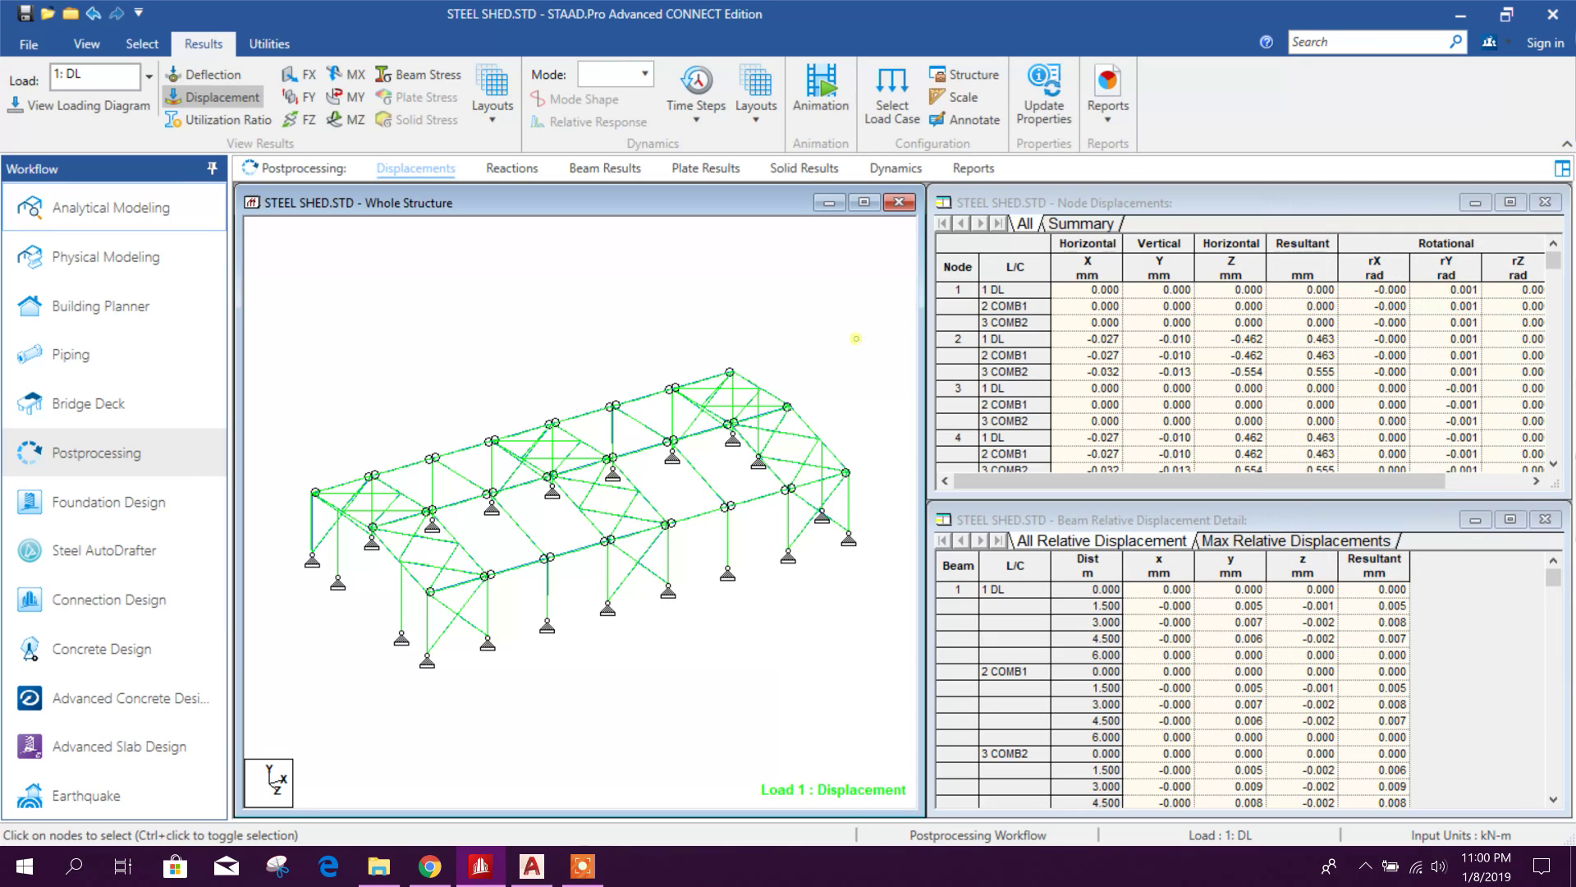
Turn off the displacement diagram and open the drawing list in the Steel AutoDrafter workflow.
left_click(213, 96)
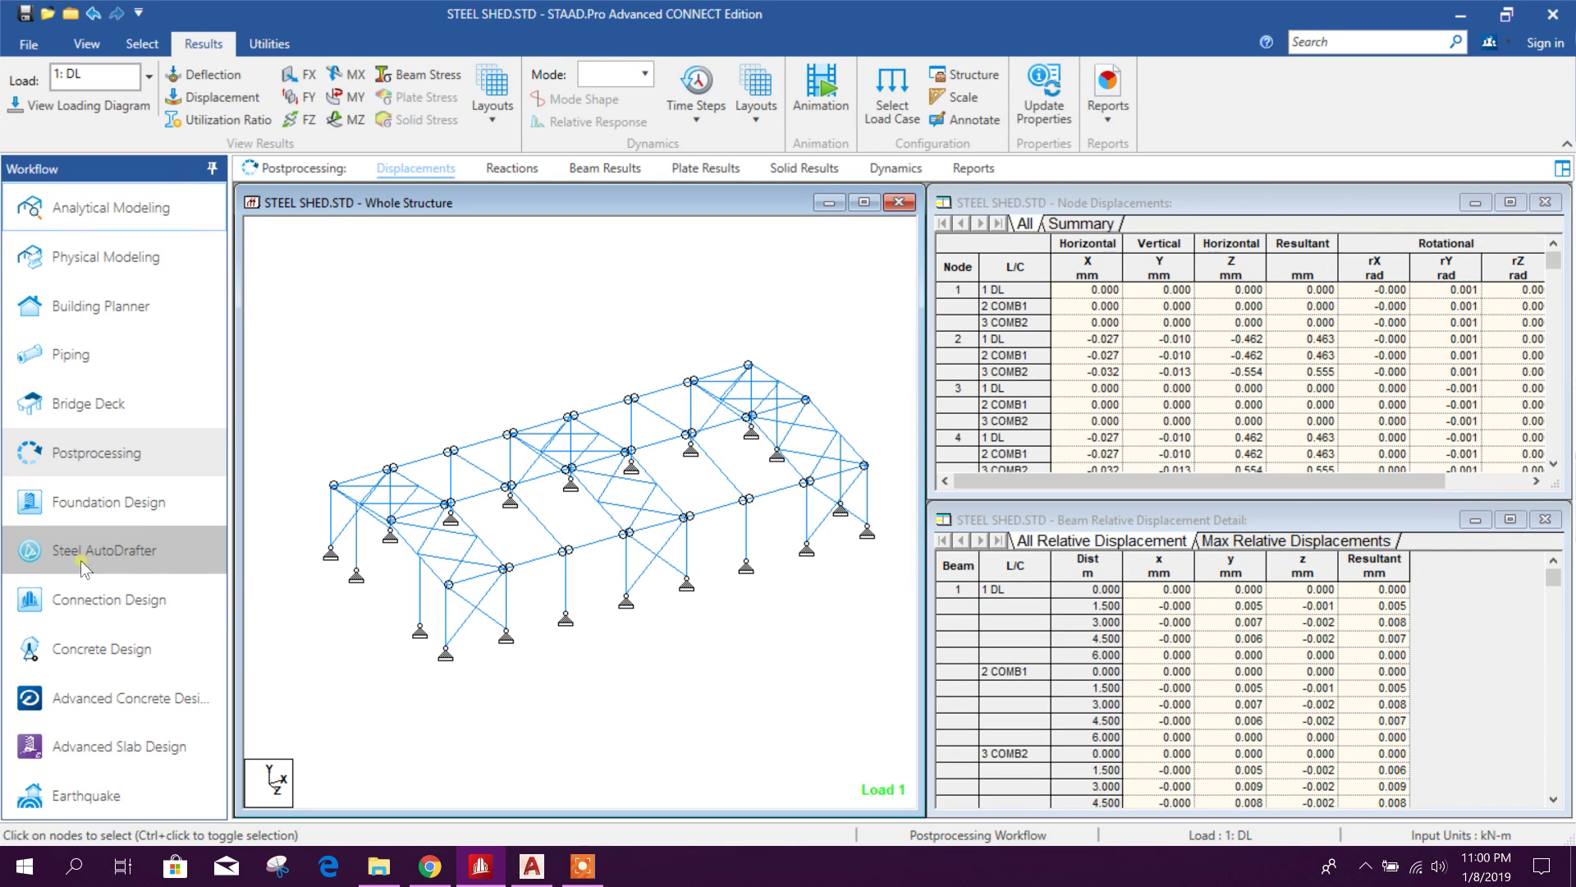
left_click(163, 566)
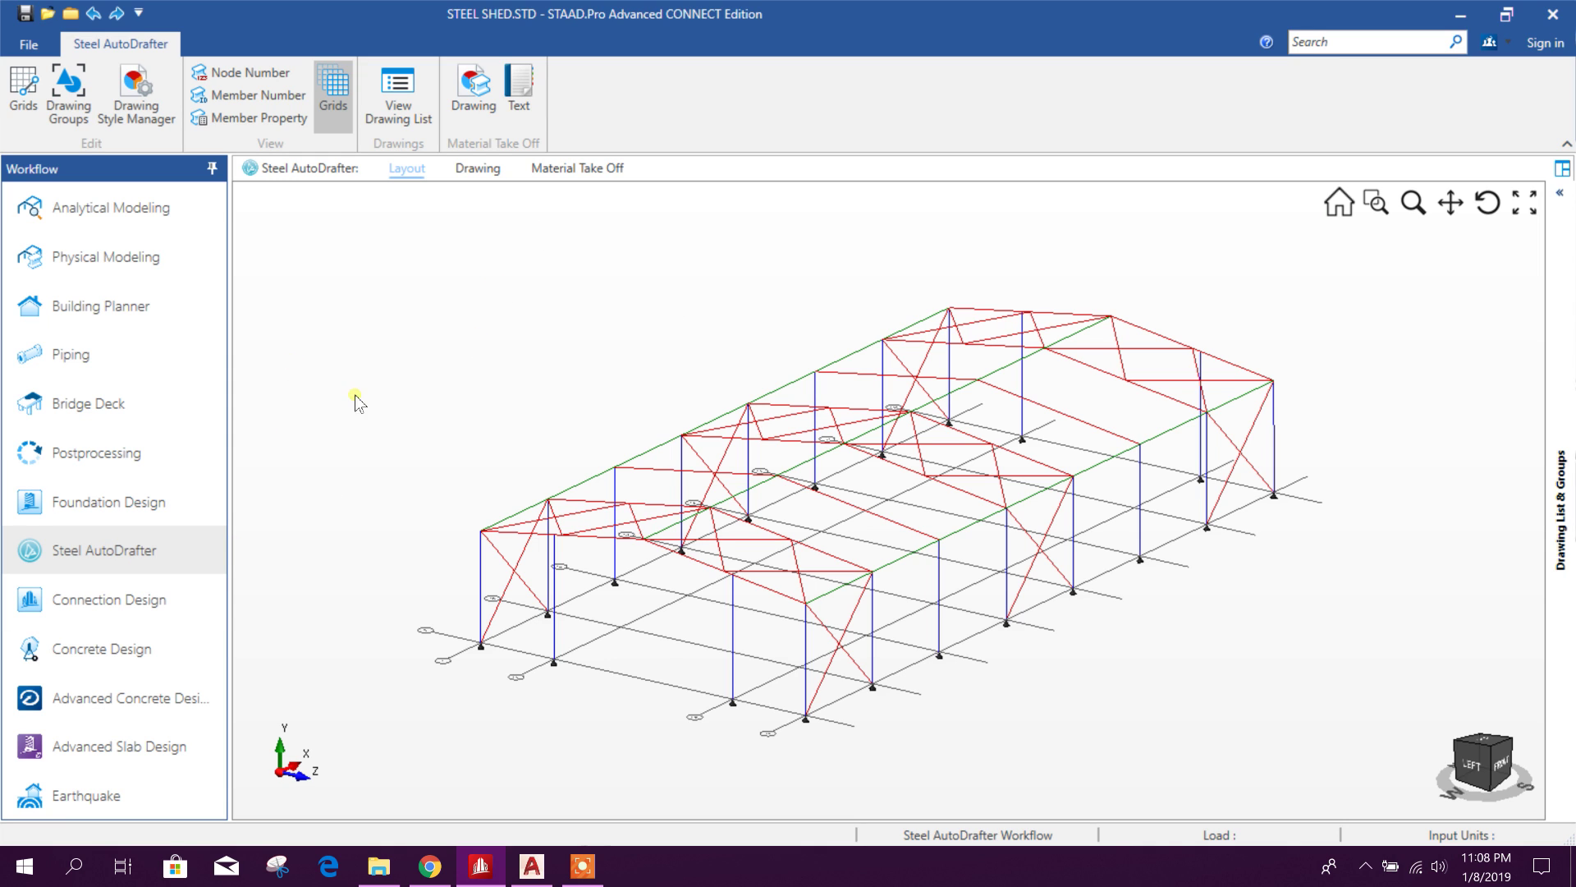
left_click(418, 120)
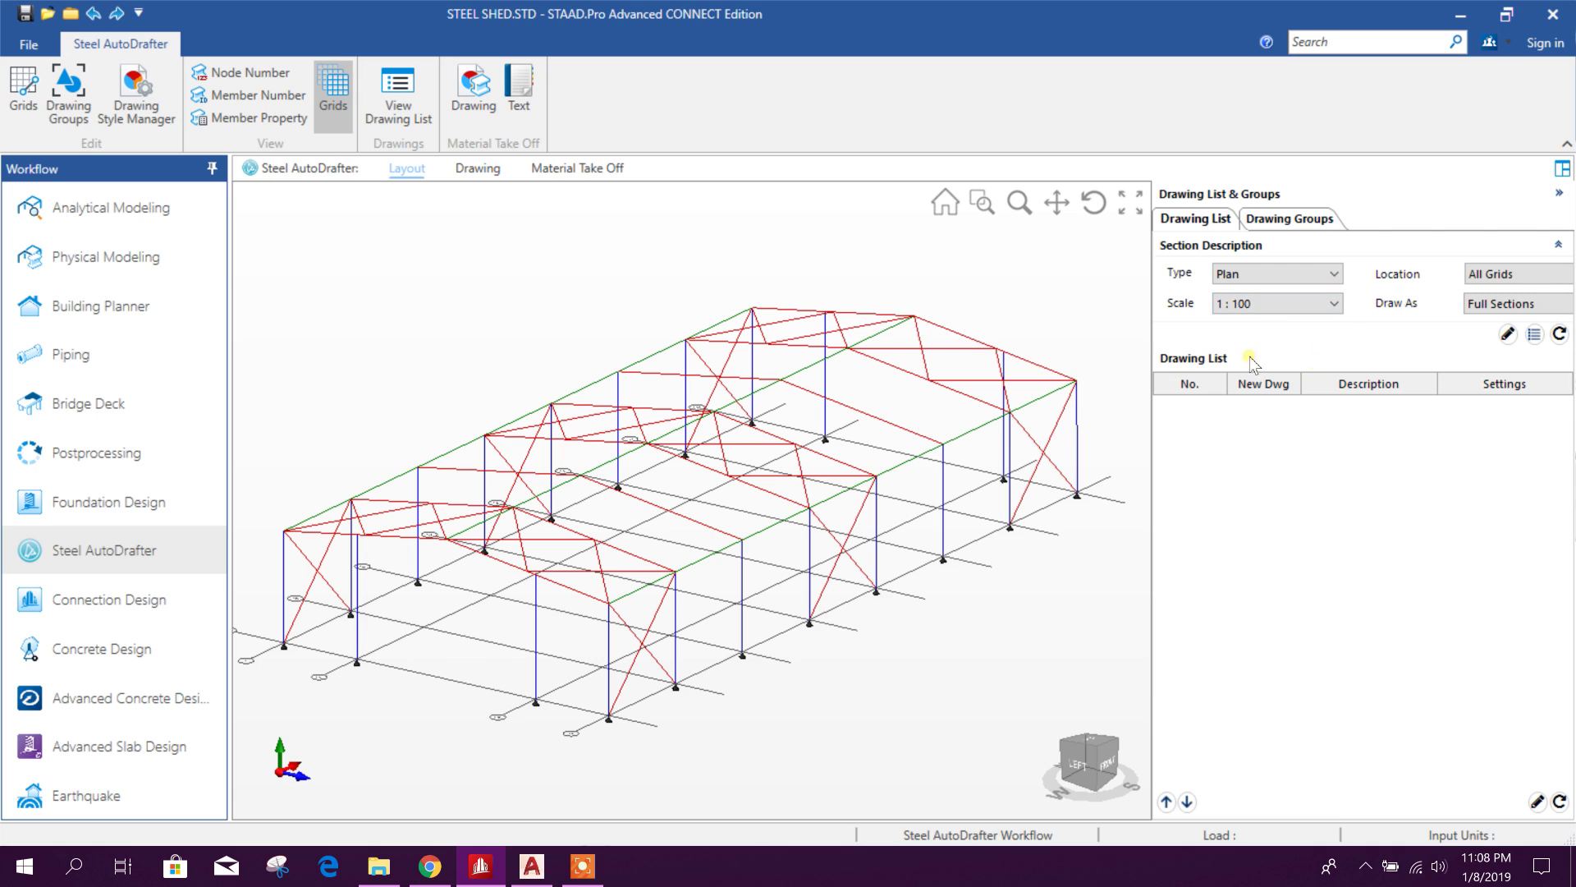
Add Section @ X drawings at all grids, as full sections at 1:100, to the drawing list.
left_click(1338, 275)
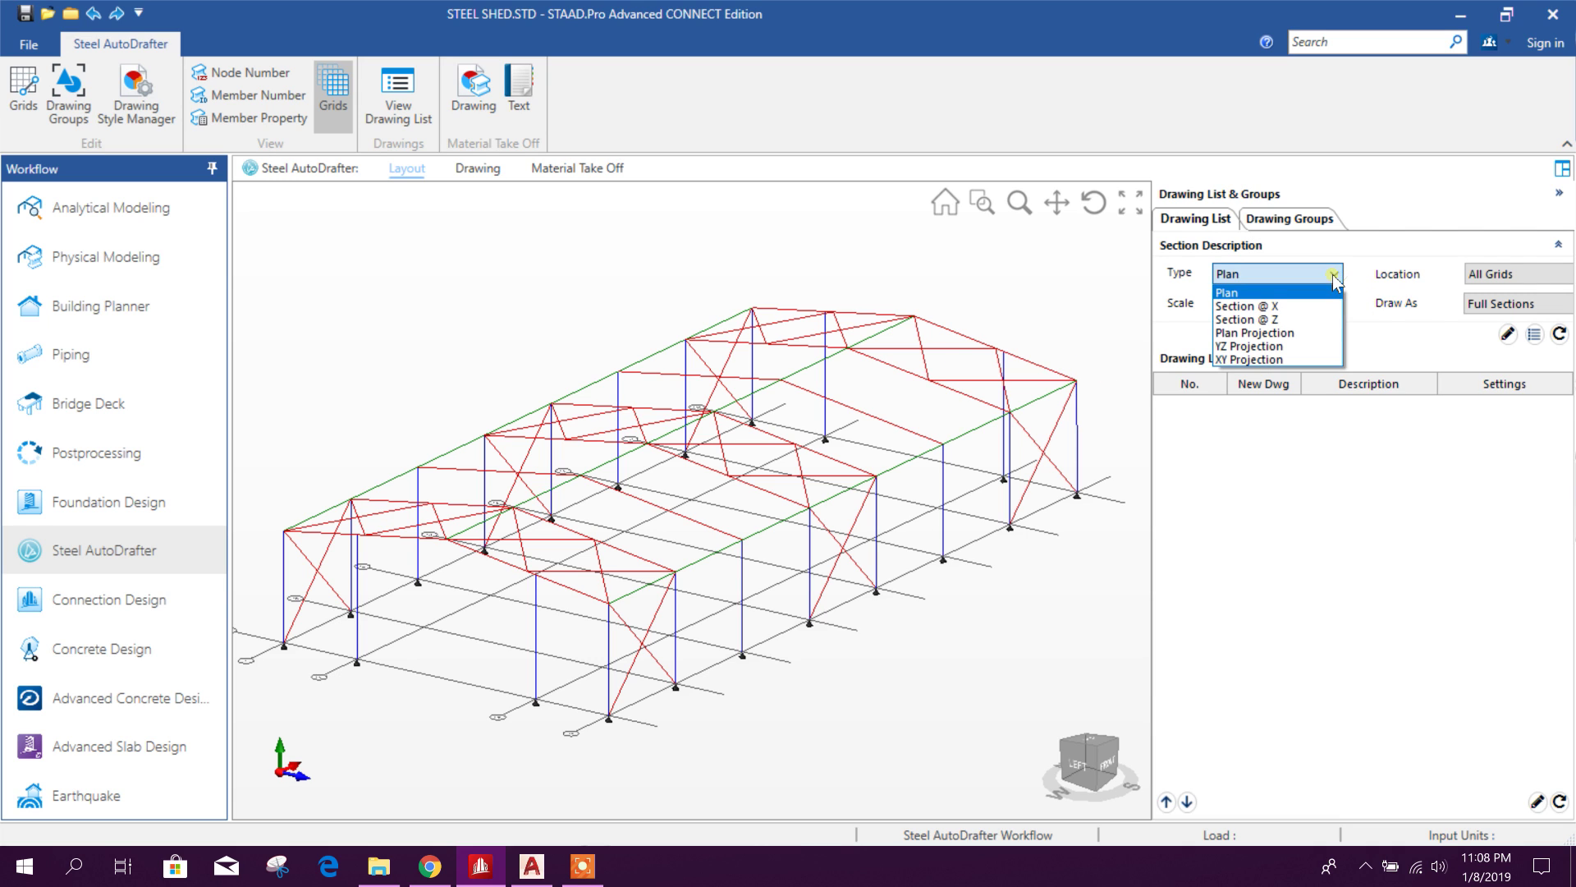
left_click(1264, 303)
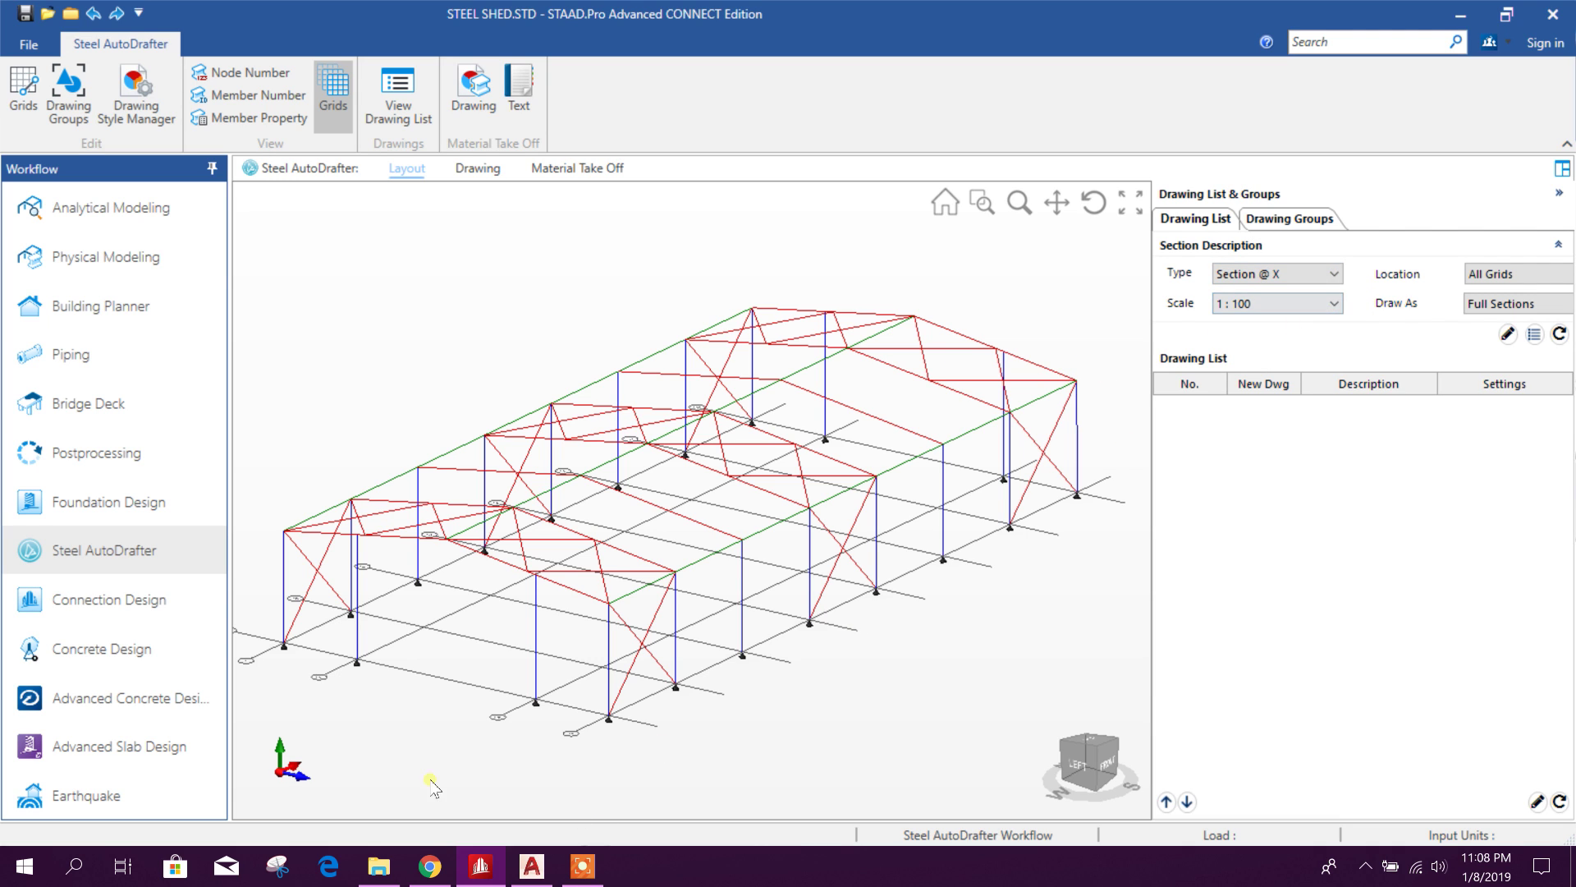
left_click(1535, 334)
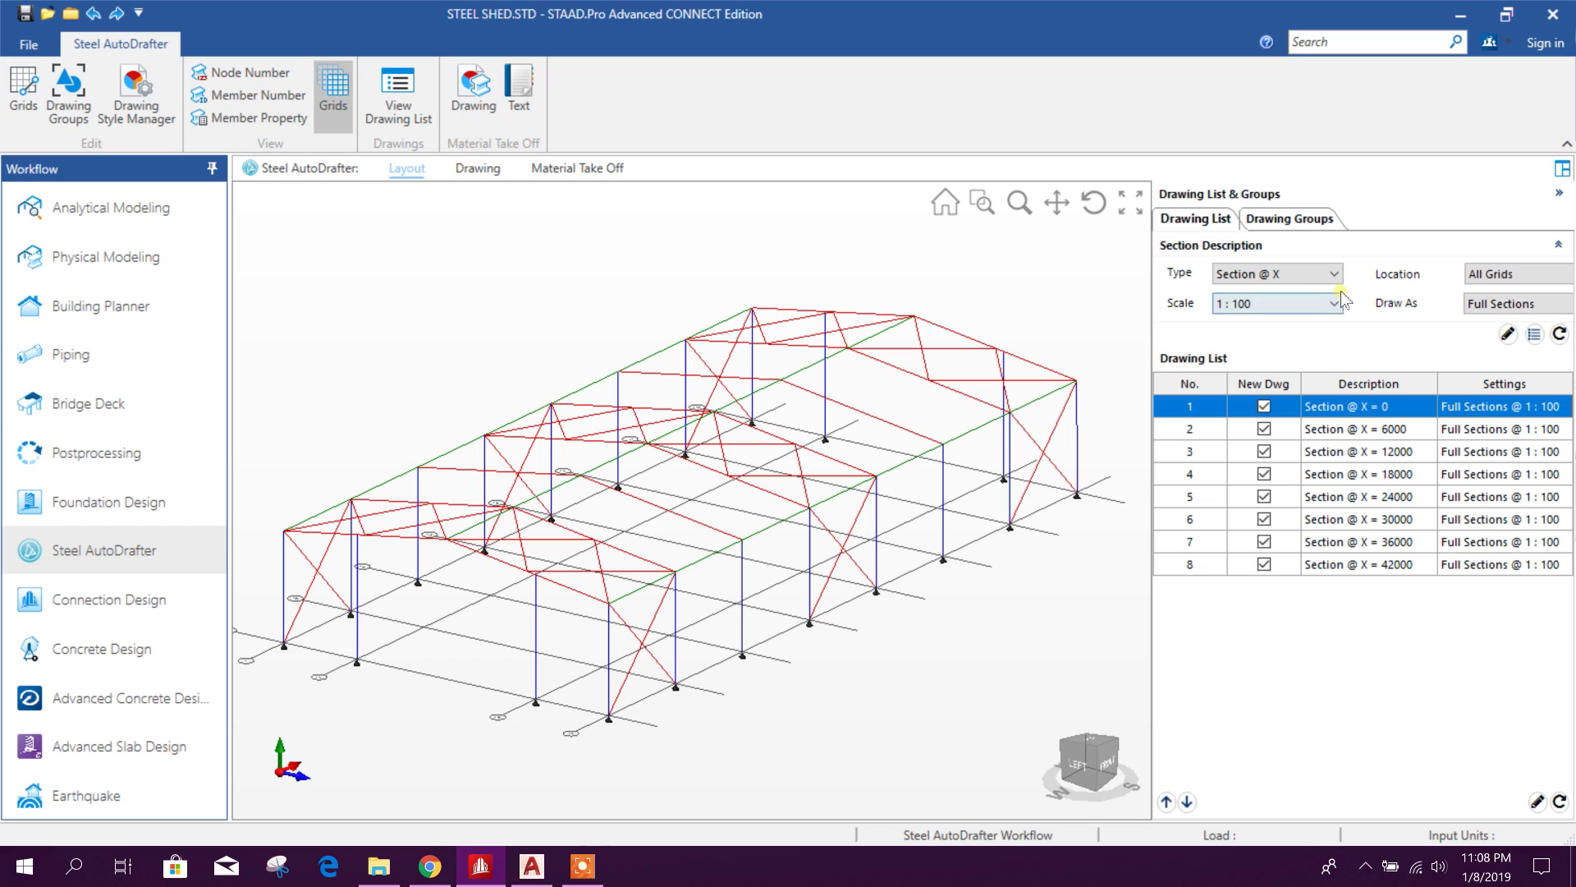
Add Section @ Z drawings at all grids, as full sections at 1:100, to the drawing list.
left_click(1320, 274)
left_click(1246, 319)
left_click(1534, 334)
Set the section type to Plan Projection and define its plane by the corner column-base nodes 1, 3 and 38.
left_click(1275, 277)
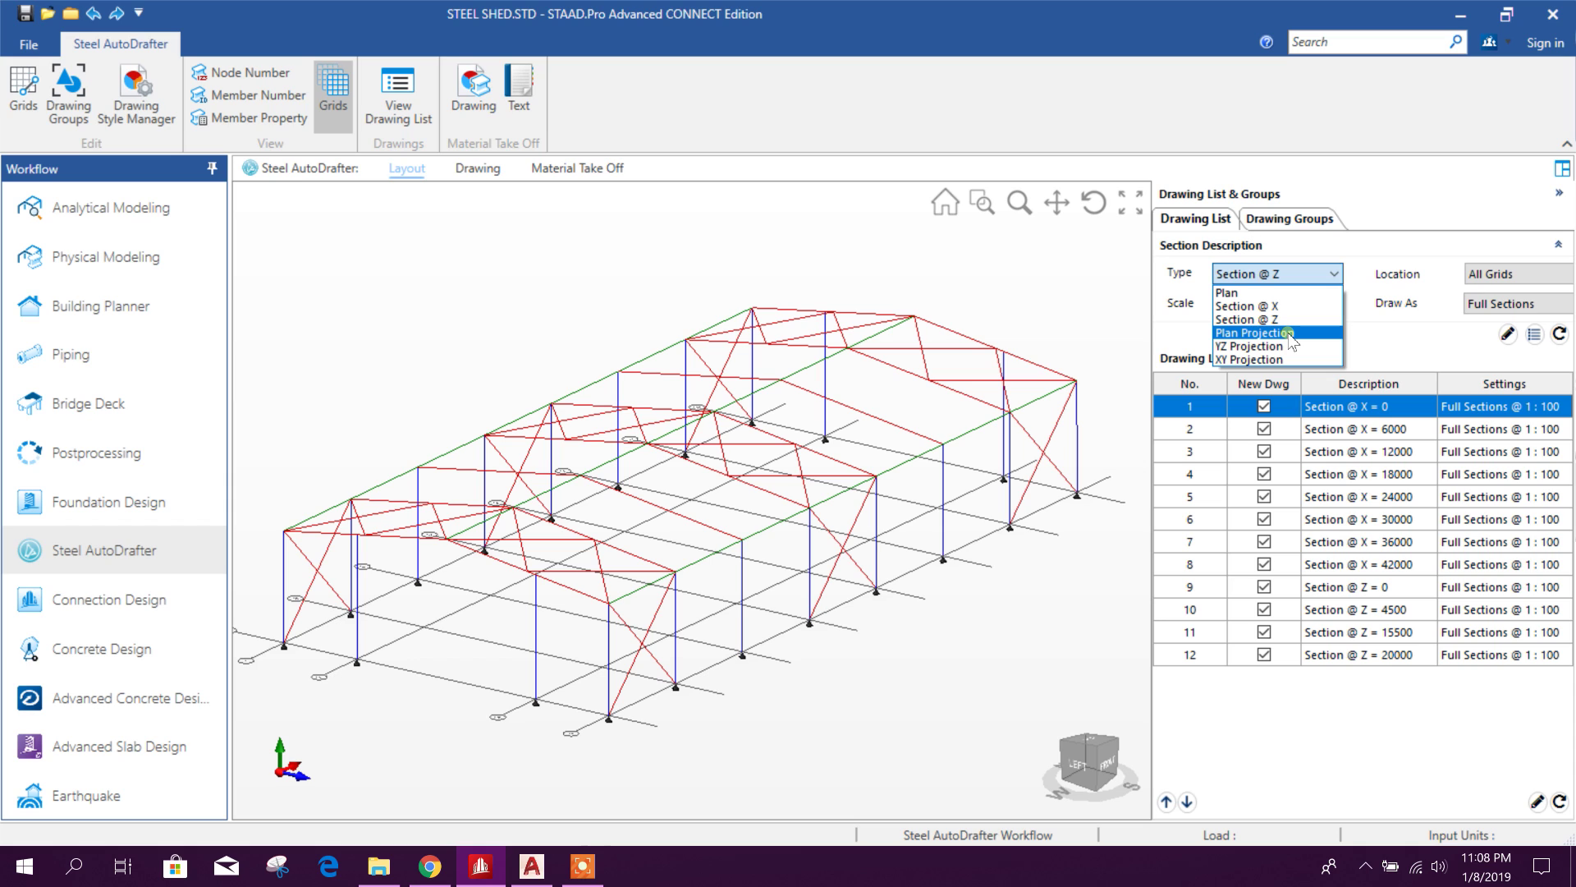
left_click(1291, 334)
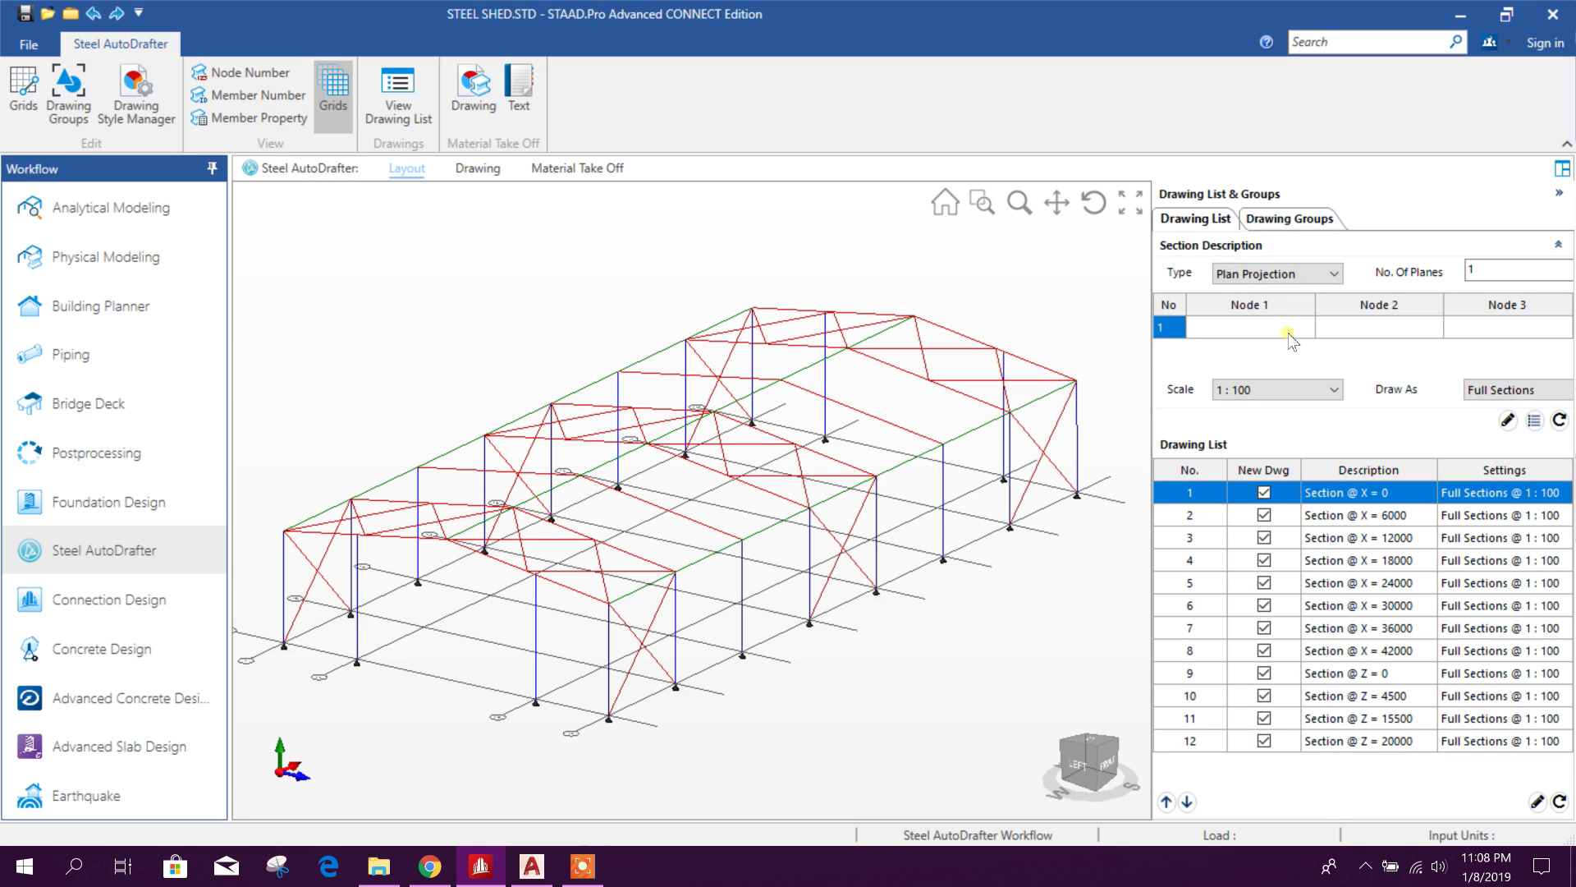
left_click(1289, 327)
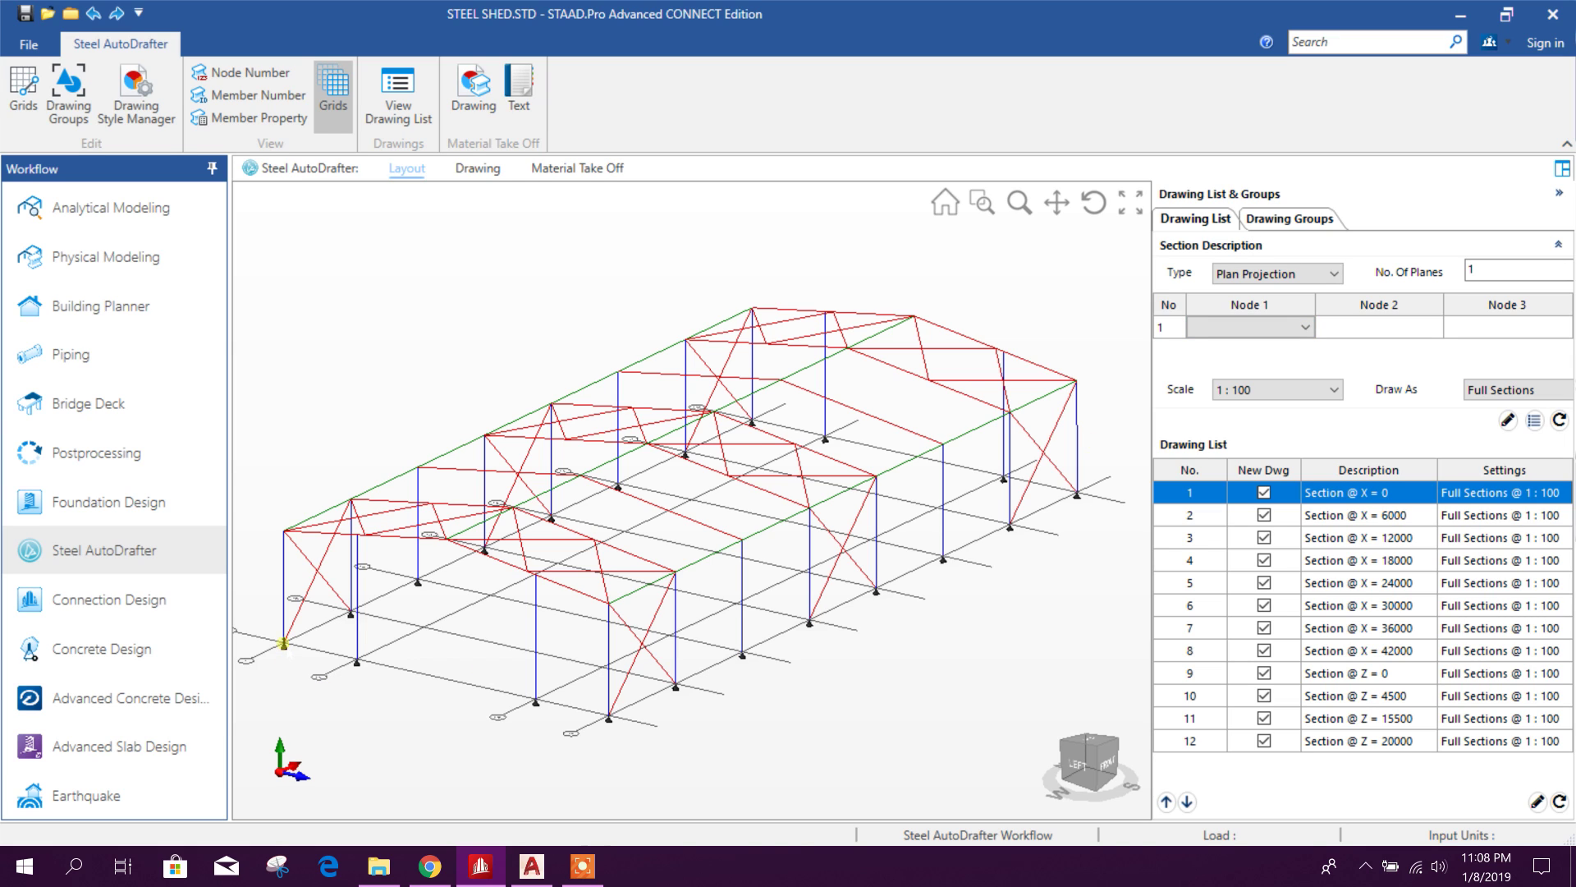
left_click(284, 643)
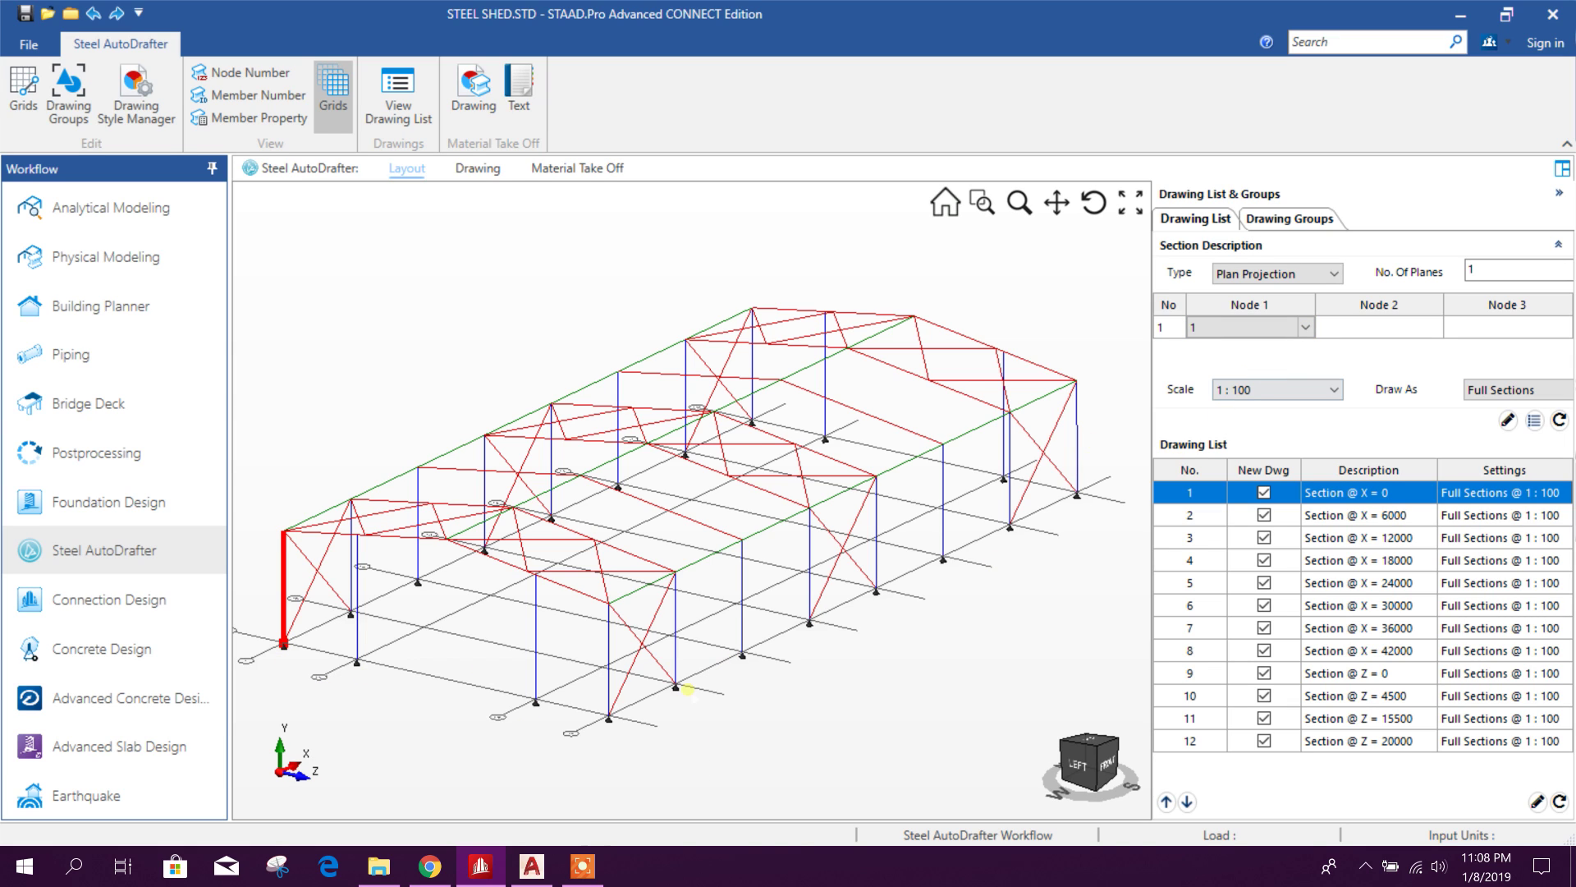
left_click(609, 716)
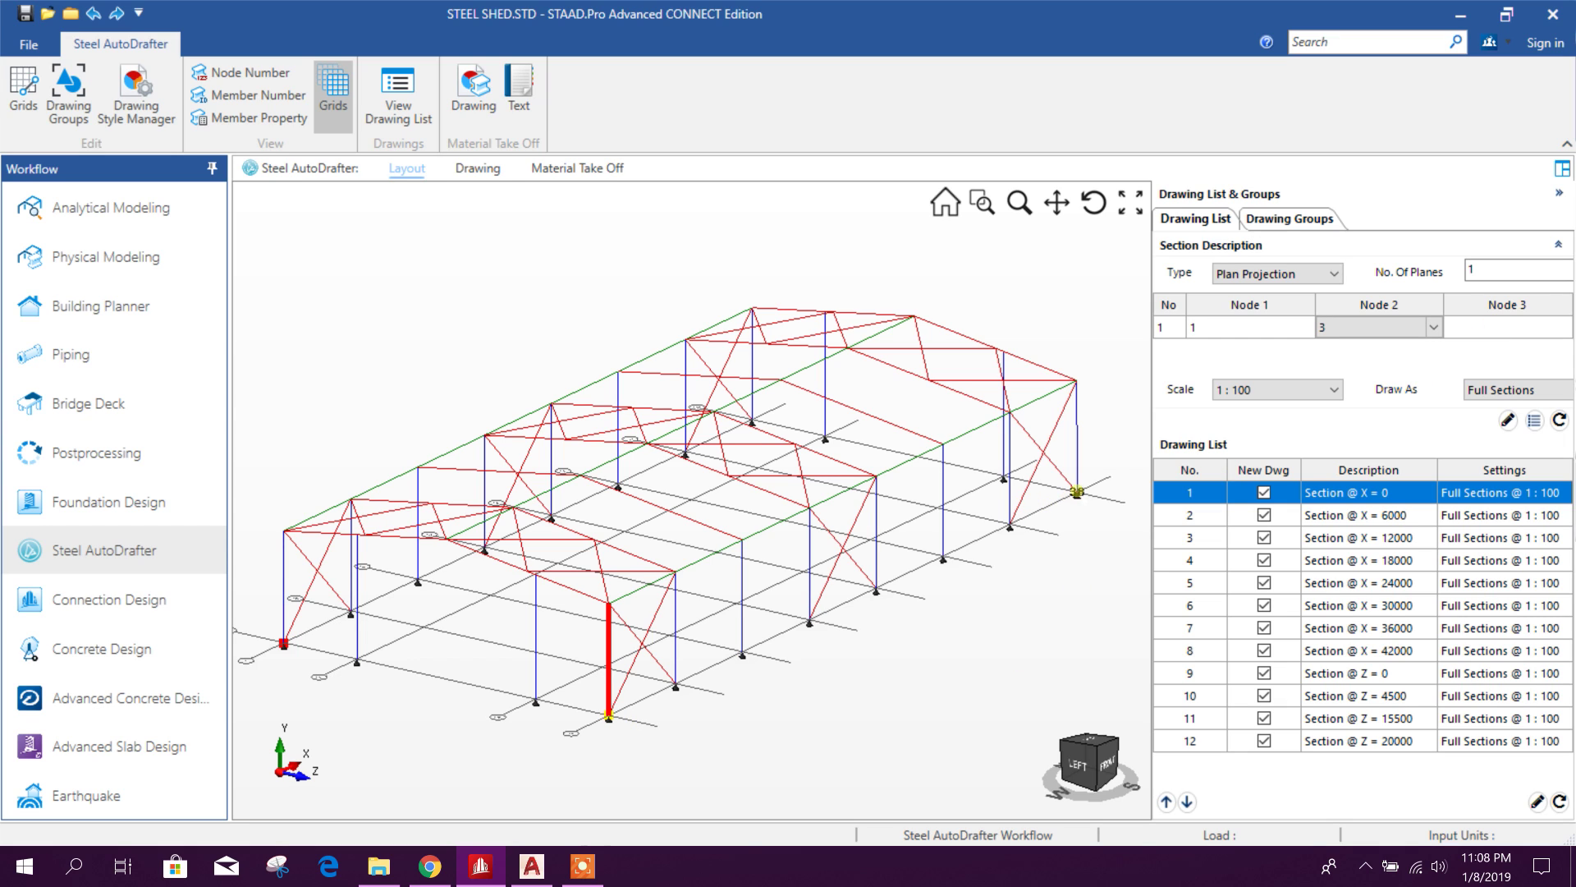
left_click(1077, 492)
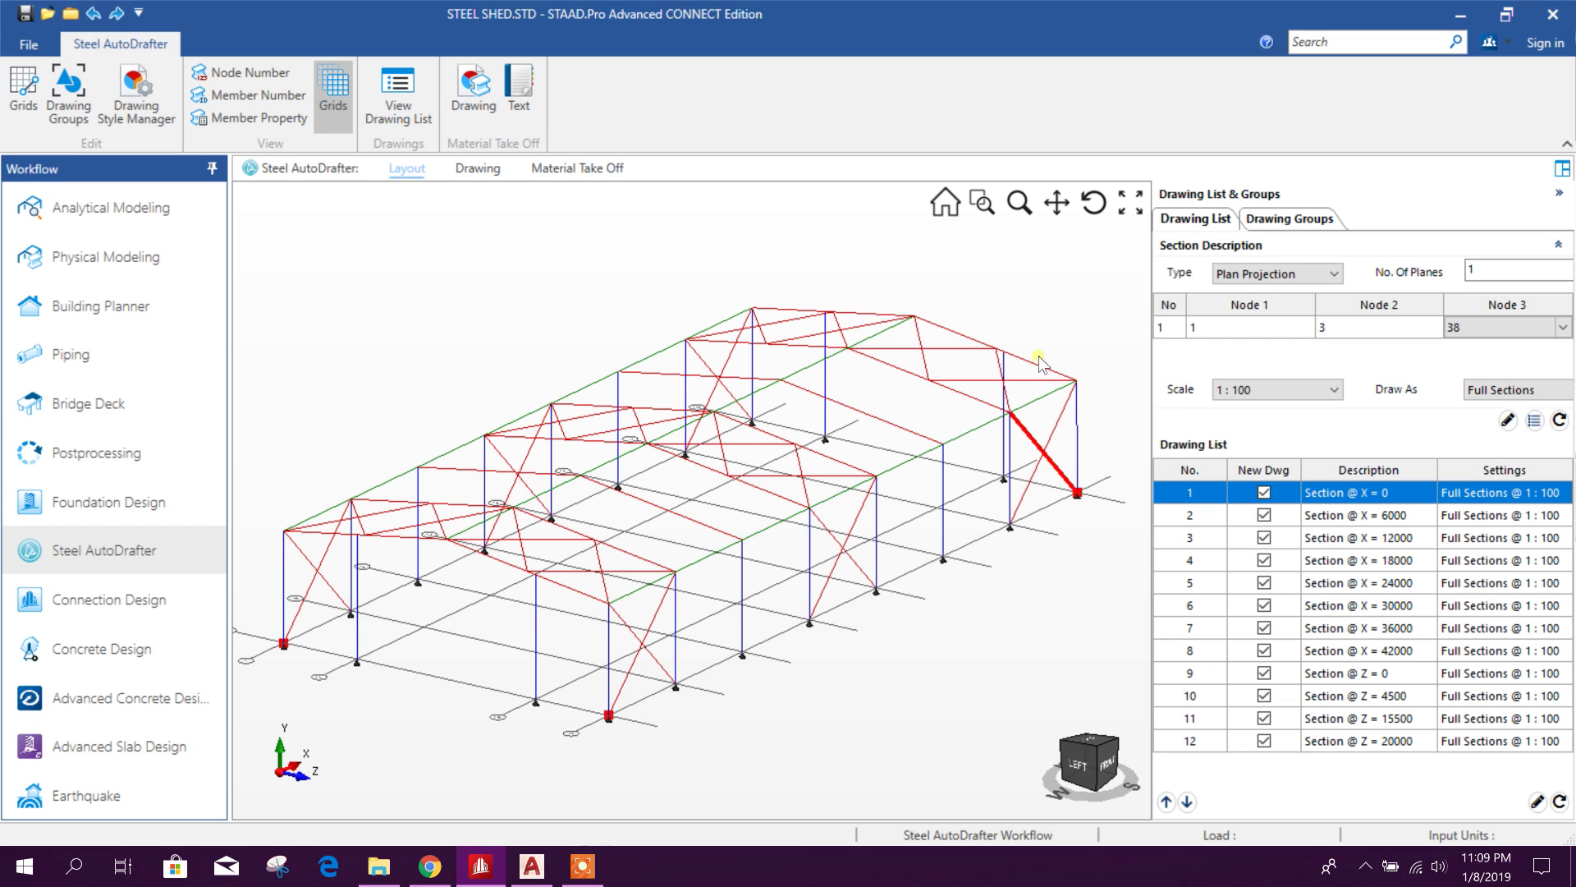
Redefine the projection plane by the corner column-top nodes 2, 4 and 39, and add the plan projection to the drawing list.
left_click(1240, 324)
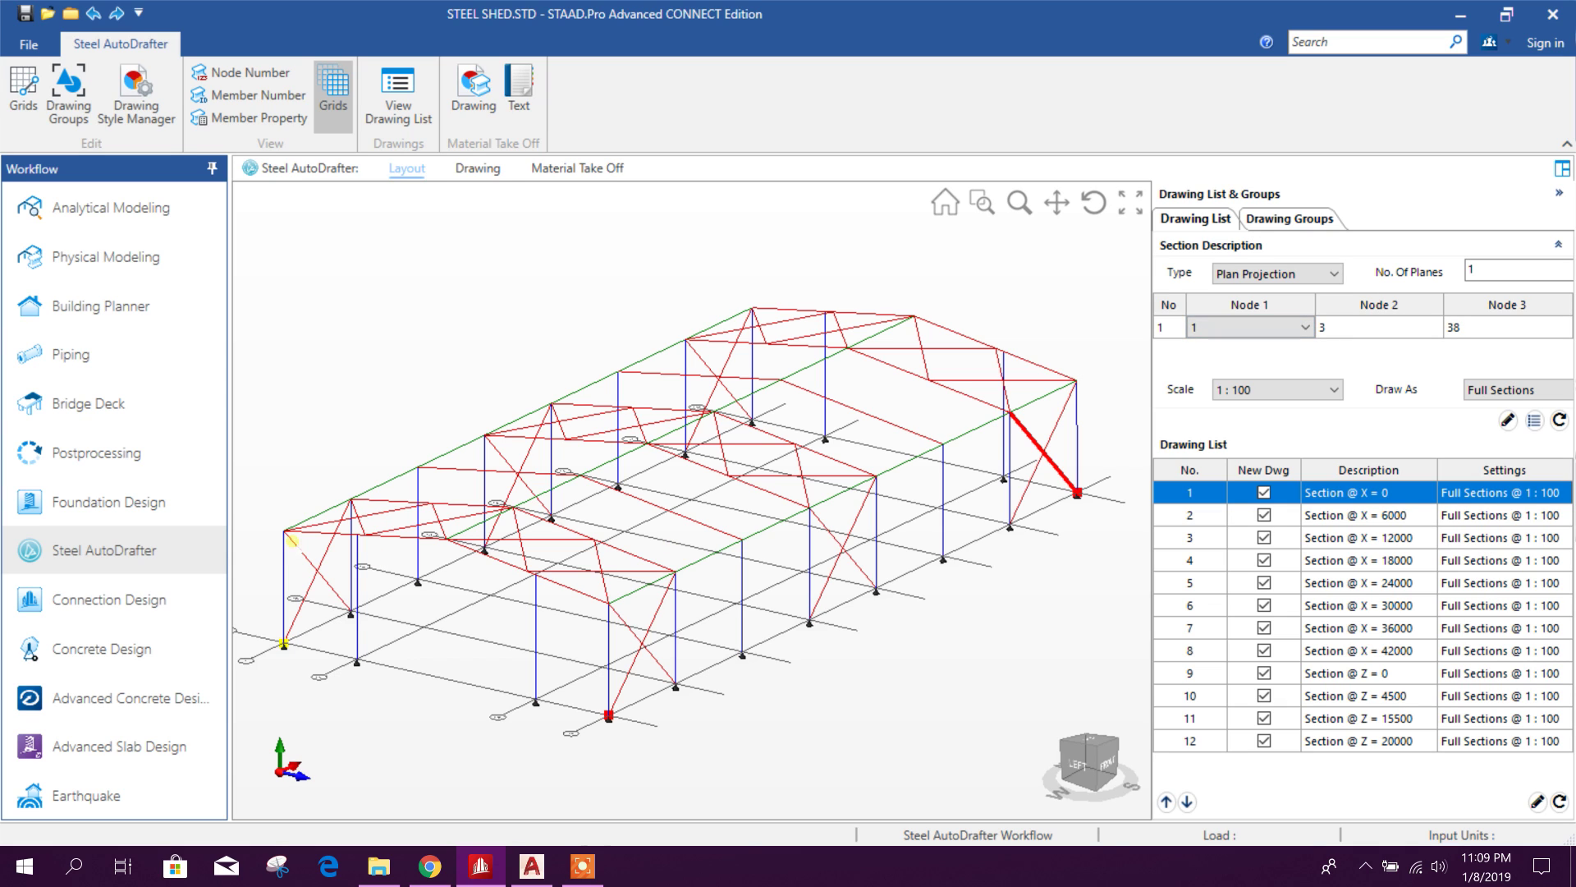
left_click(284, 532)
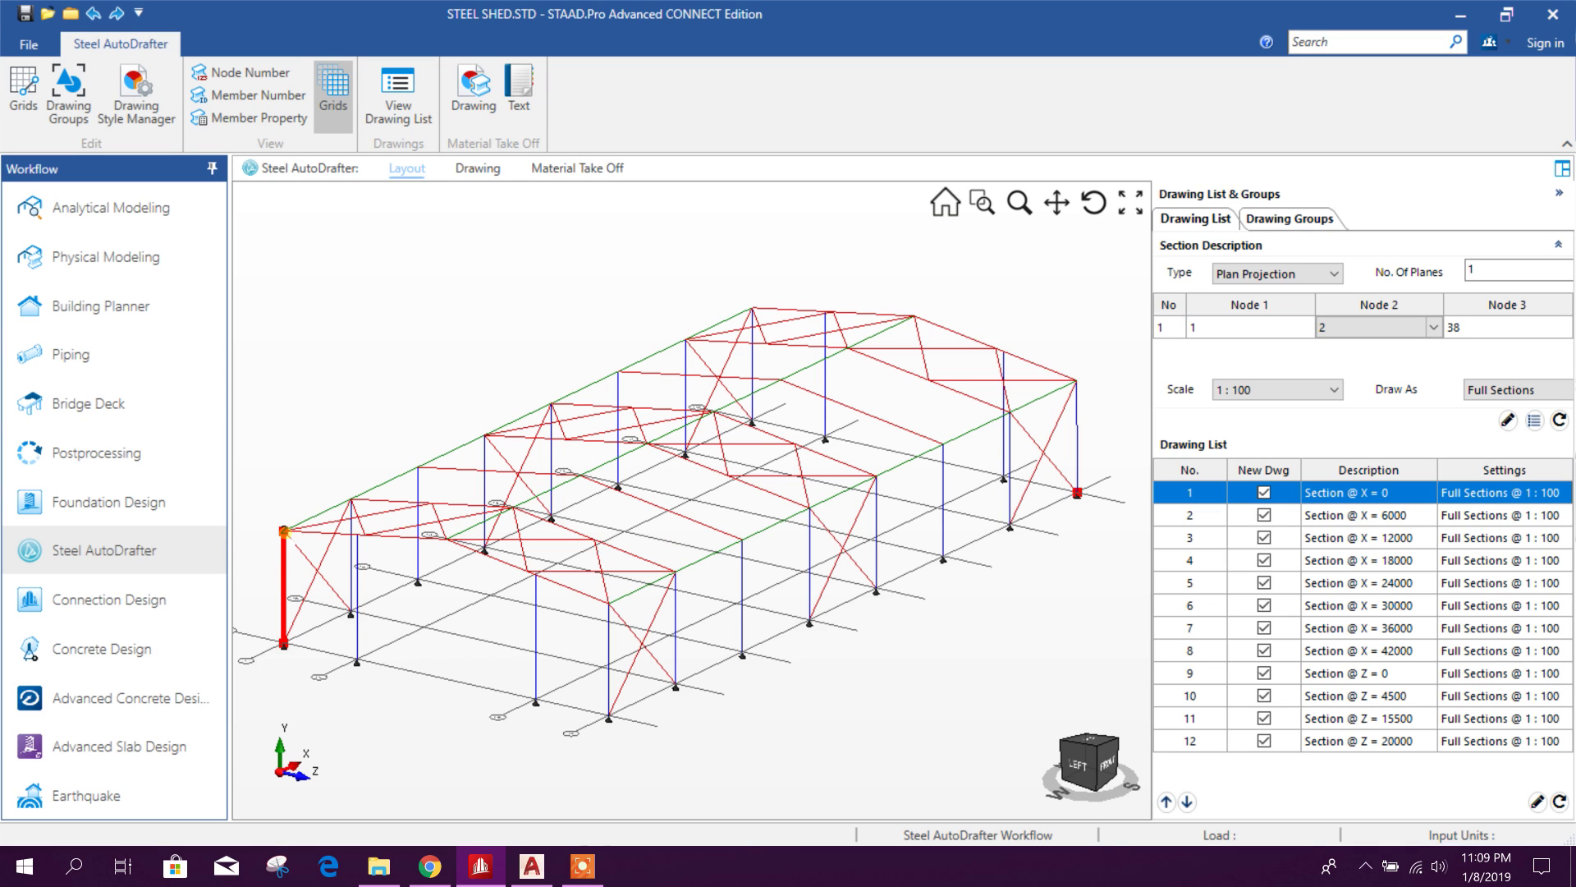
left_click(1214, 328)
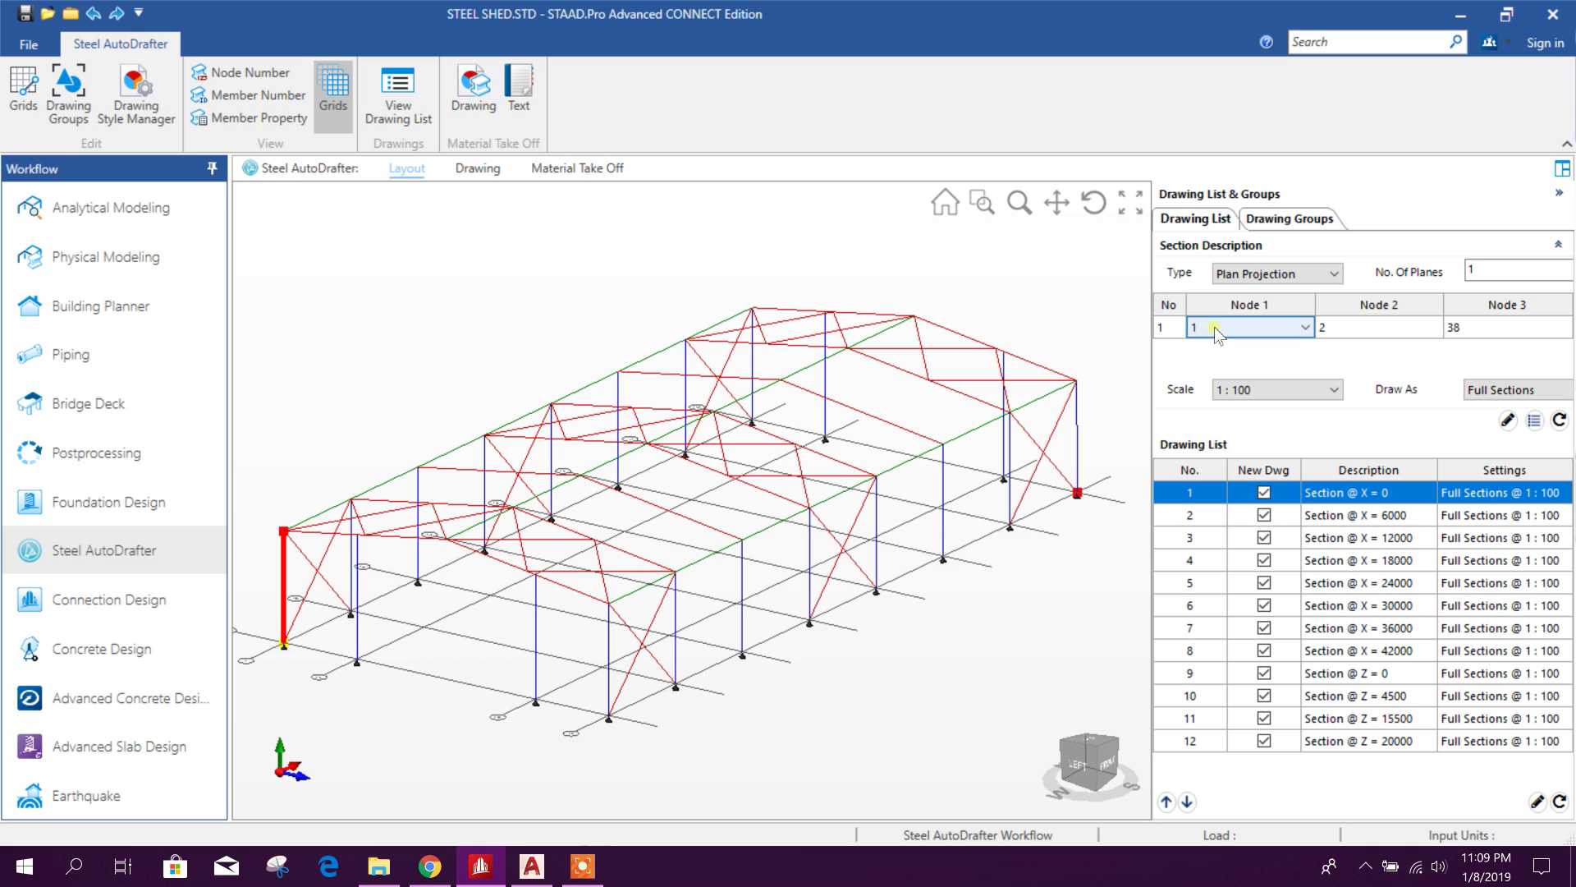
left_click(1214, 327)
left_click(1215, 355)
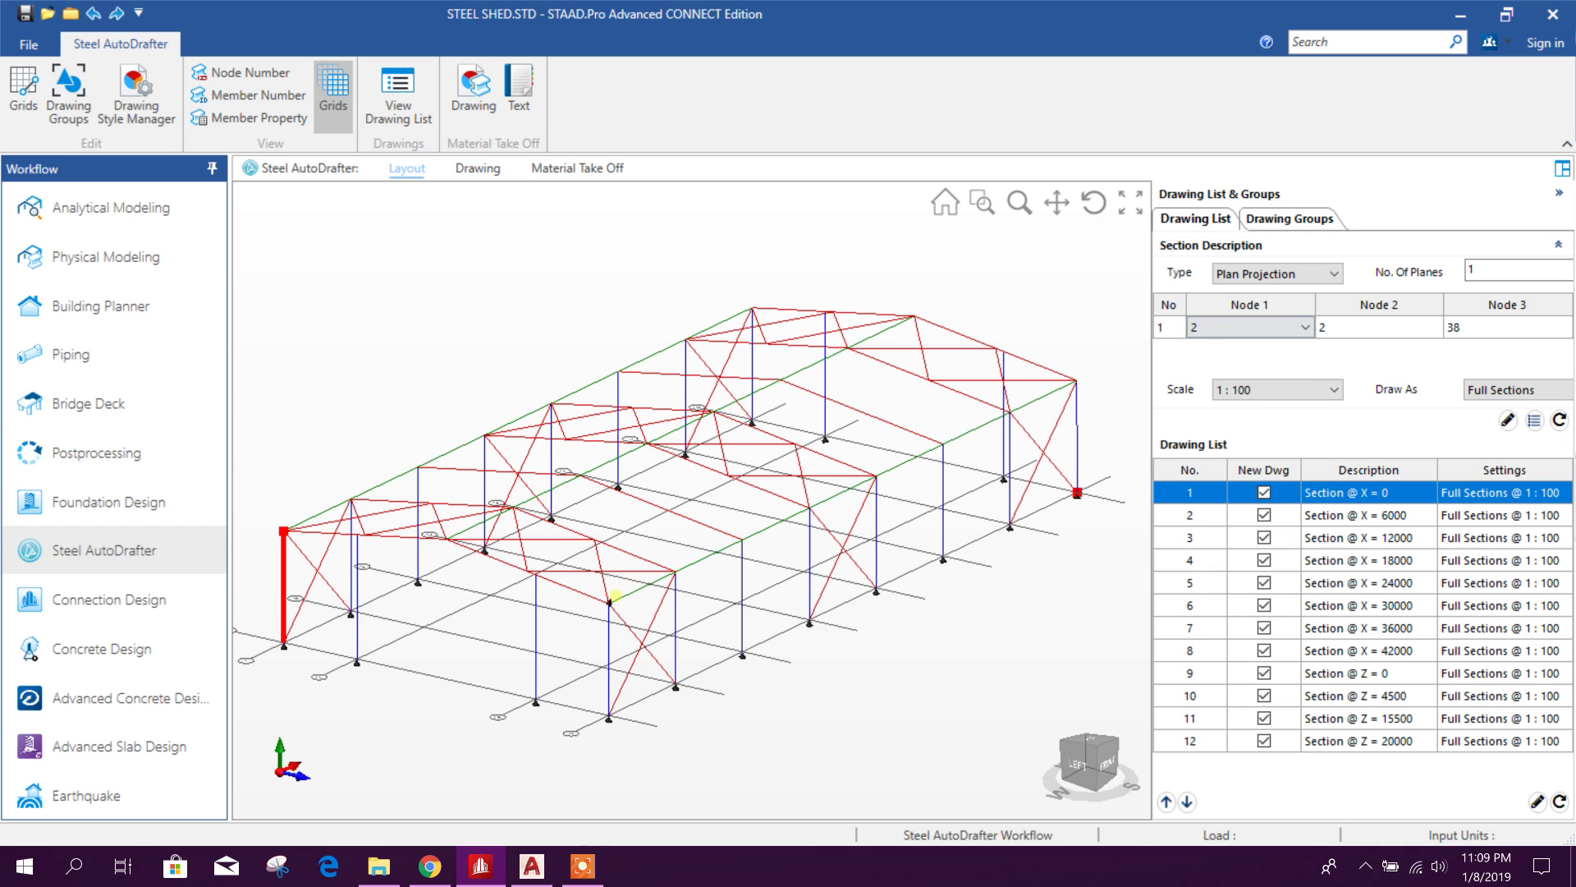
left_click(609, 603)
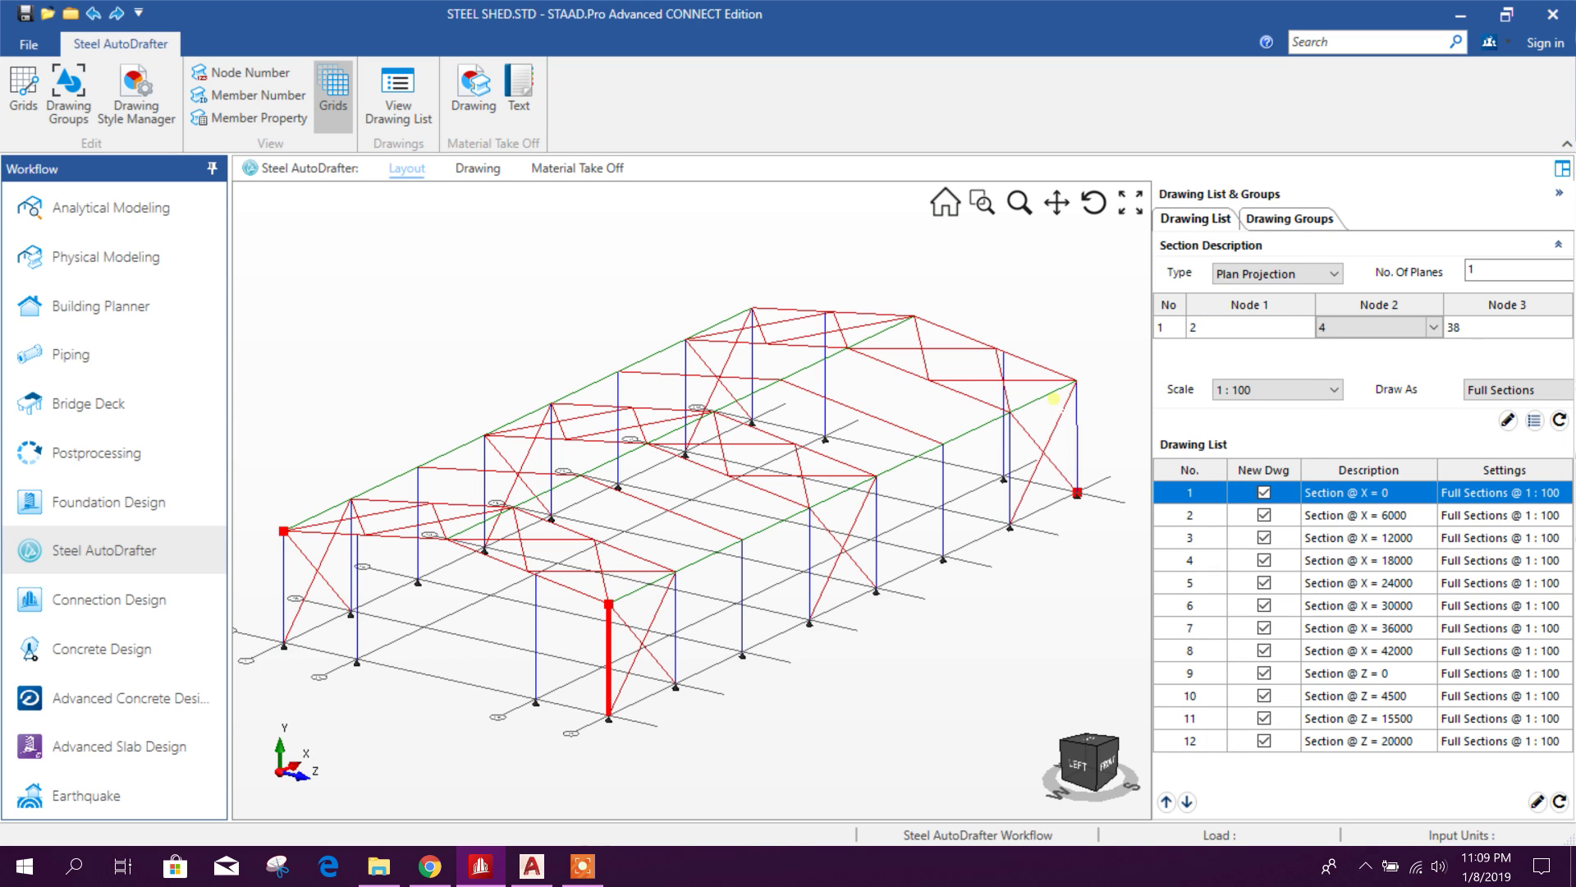
left_click(1077, 381)
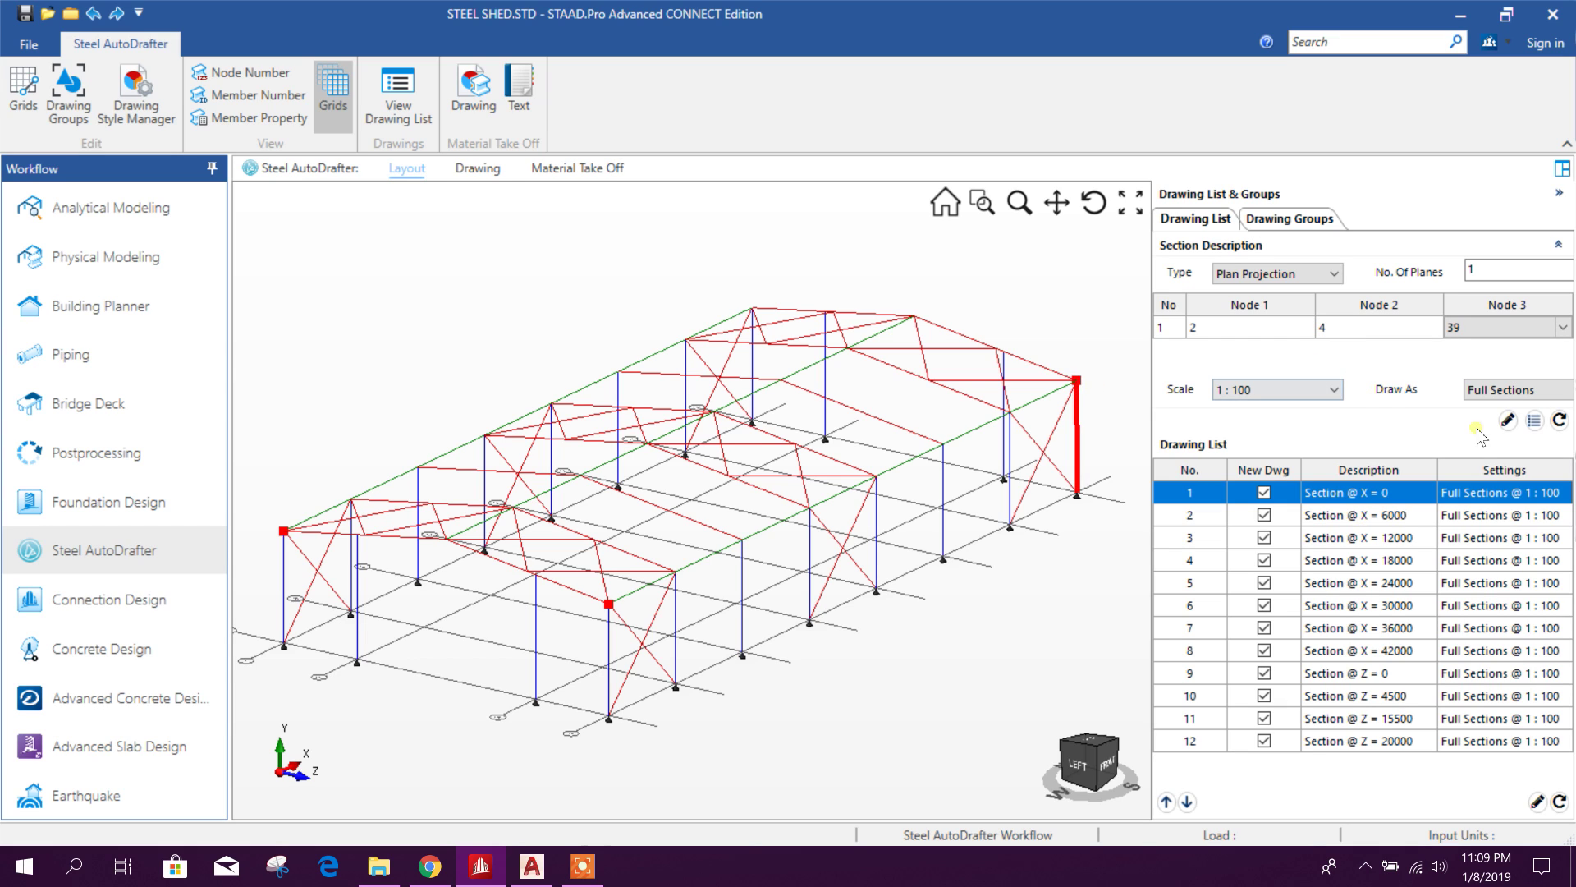
left_click(1534, 421)
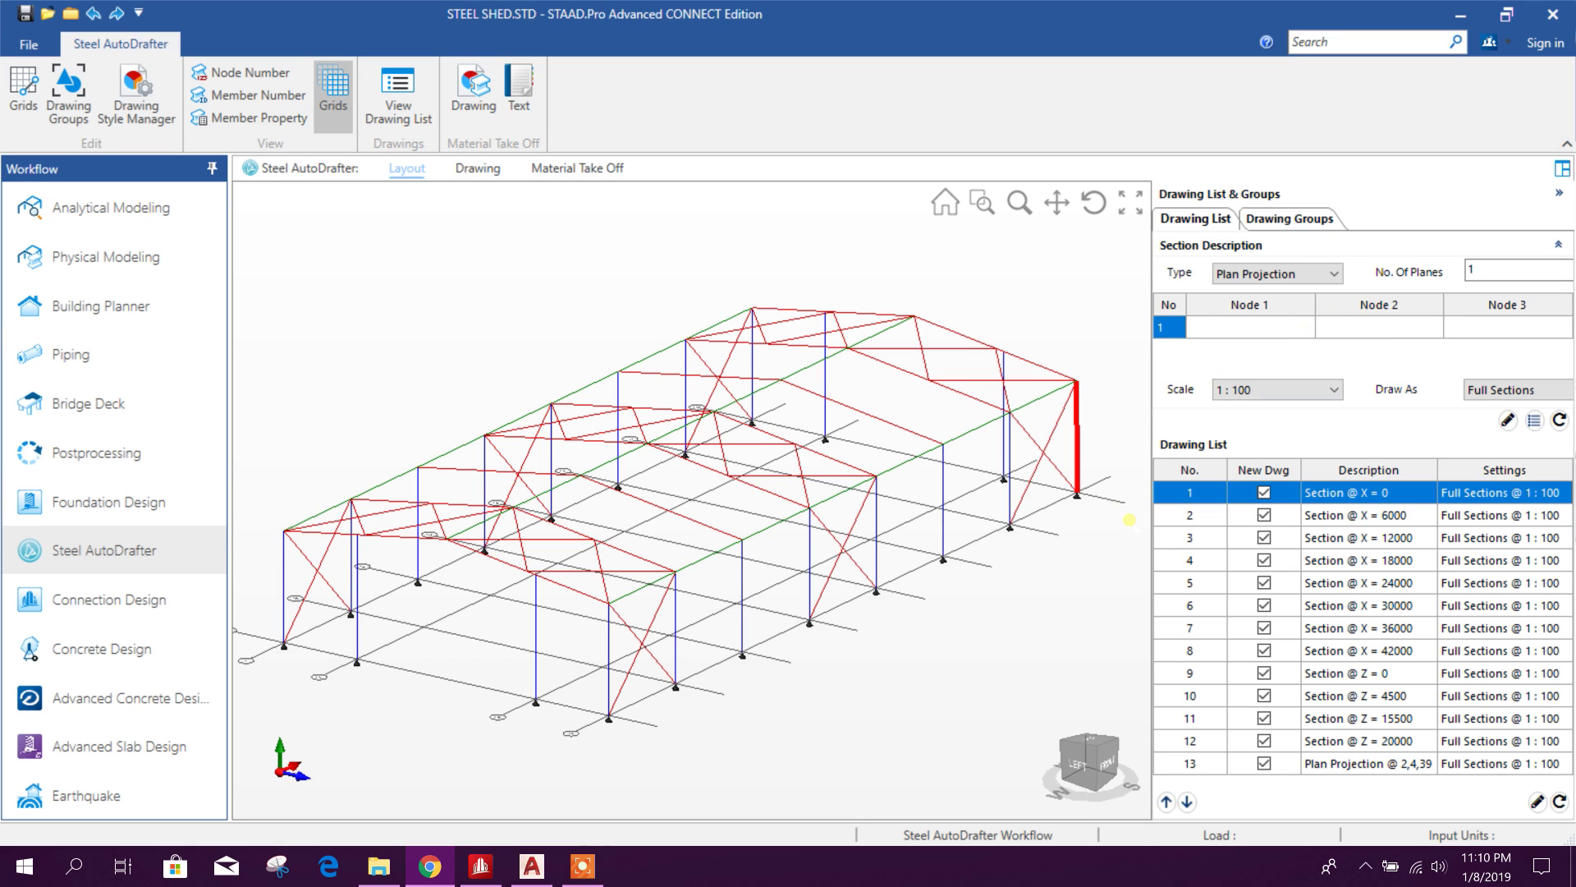
Generate all drawings in the drawing list and examine Drawing 2 and Drawing 3.
left_click(1537, 800)
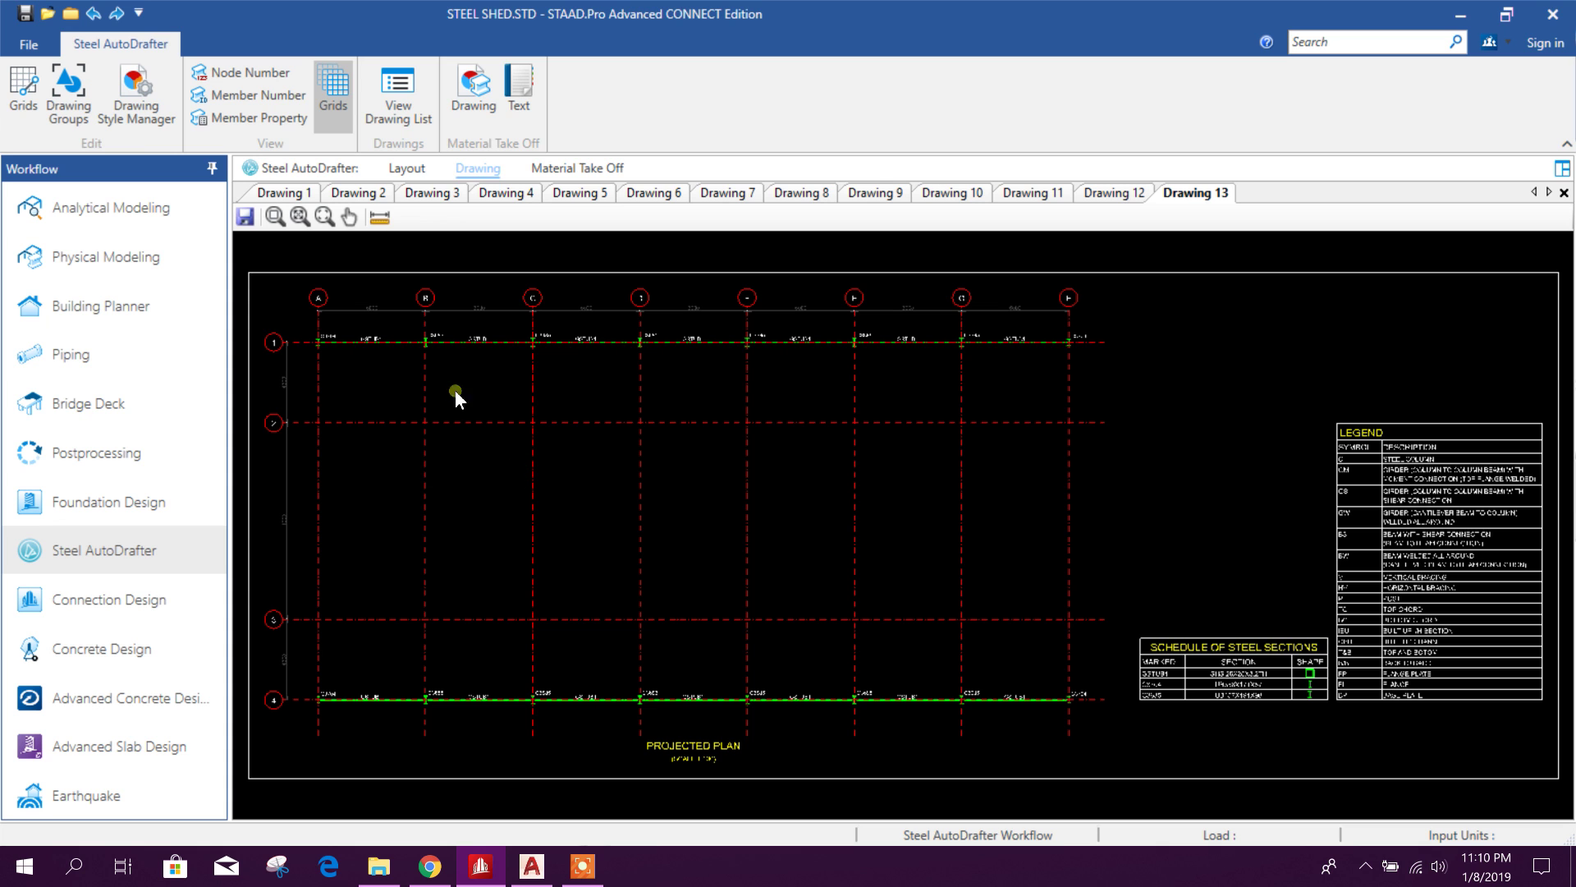
left_click(369, 197)
scroll(490, 575, "up", 5)
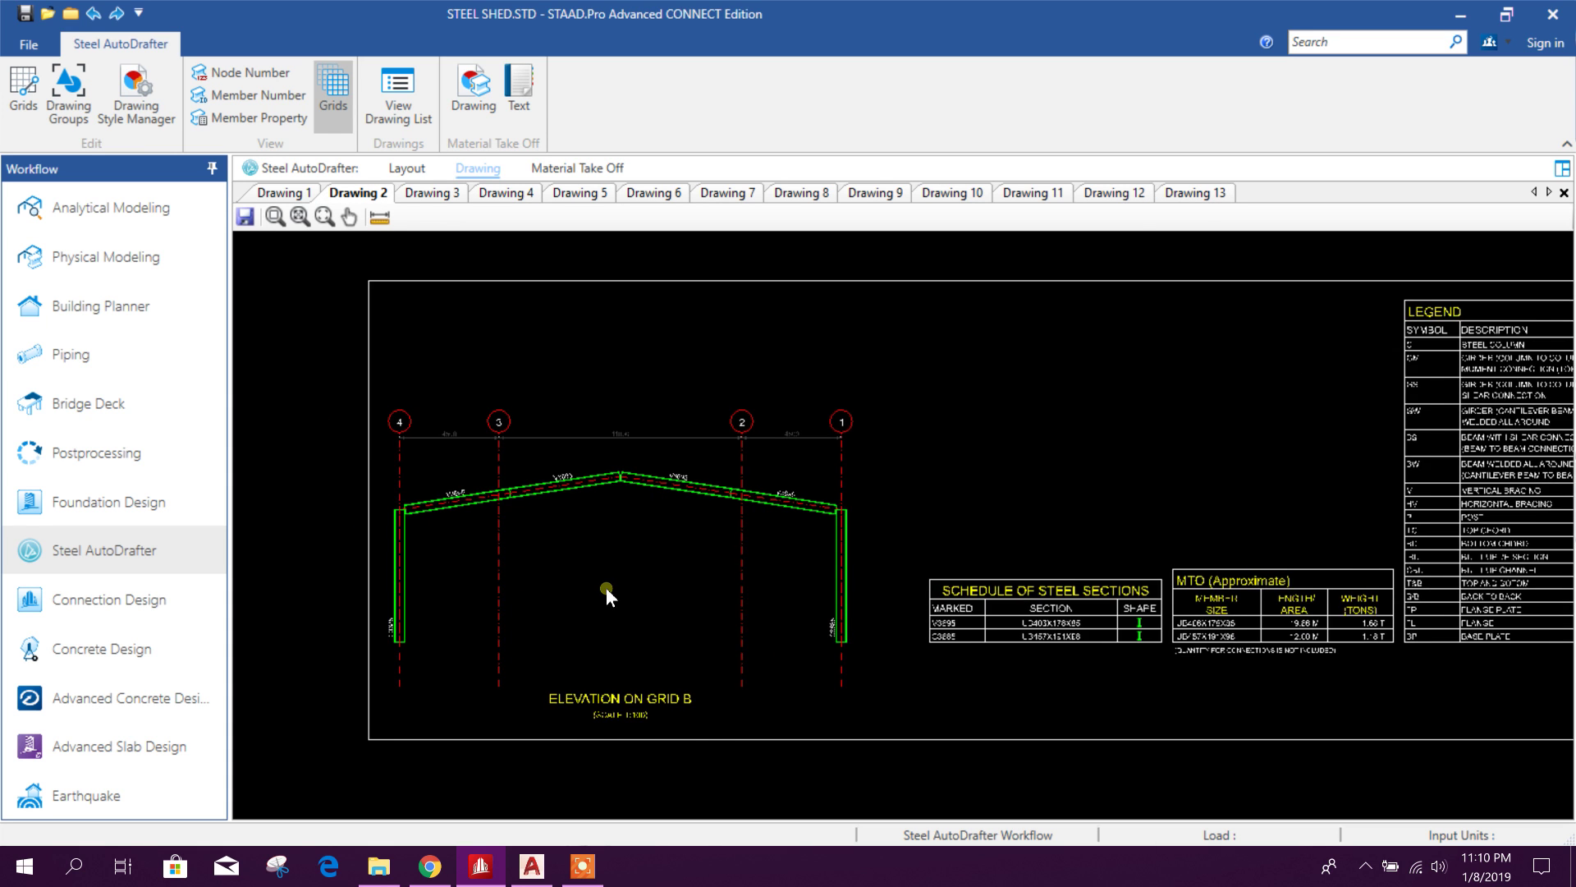
scroll(884, 691, "down", 5)
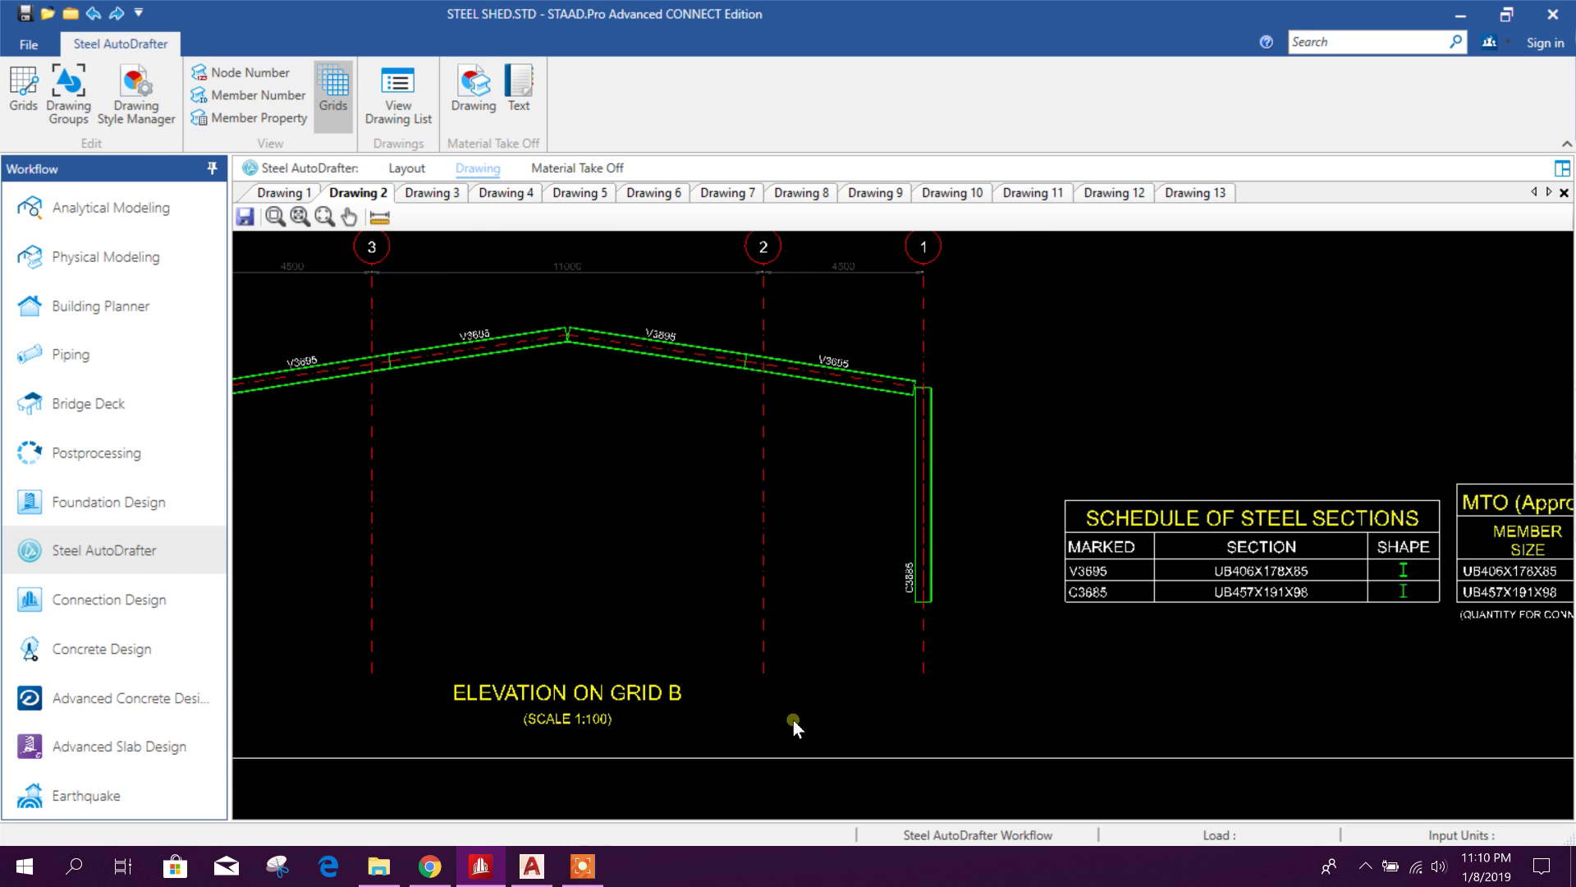
left_click(431, 194)
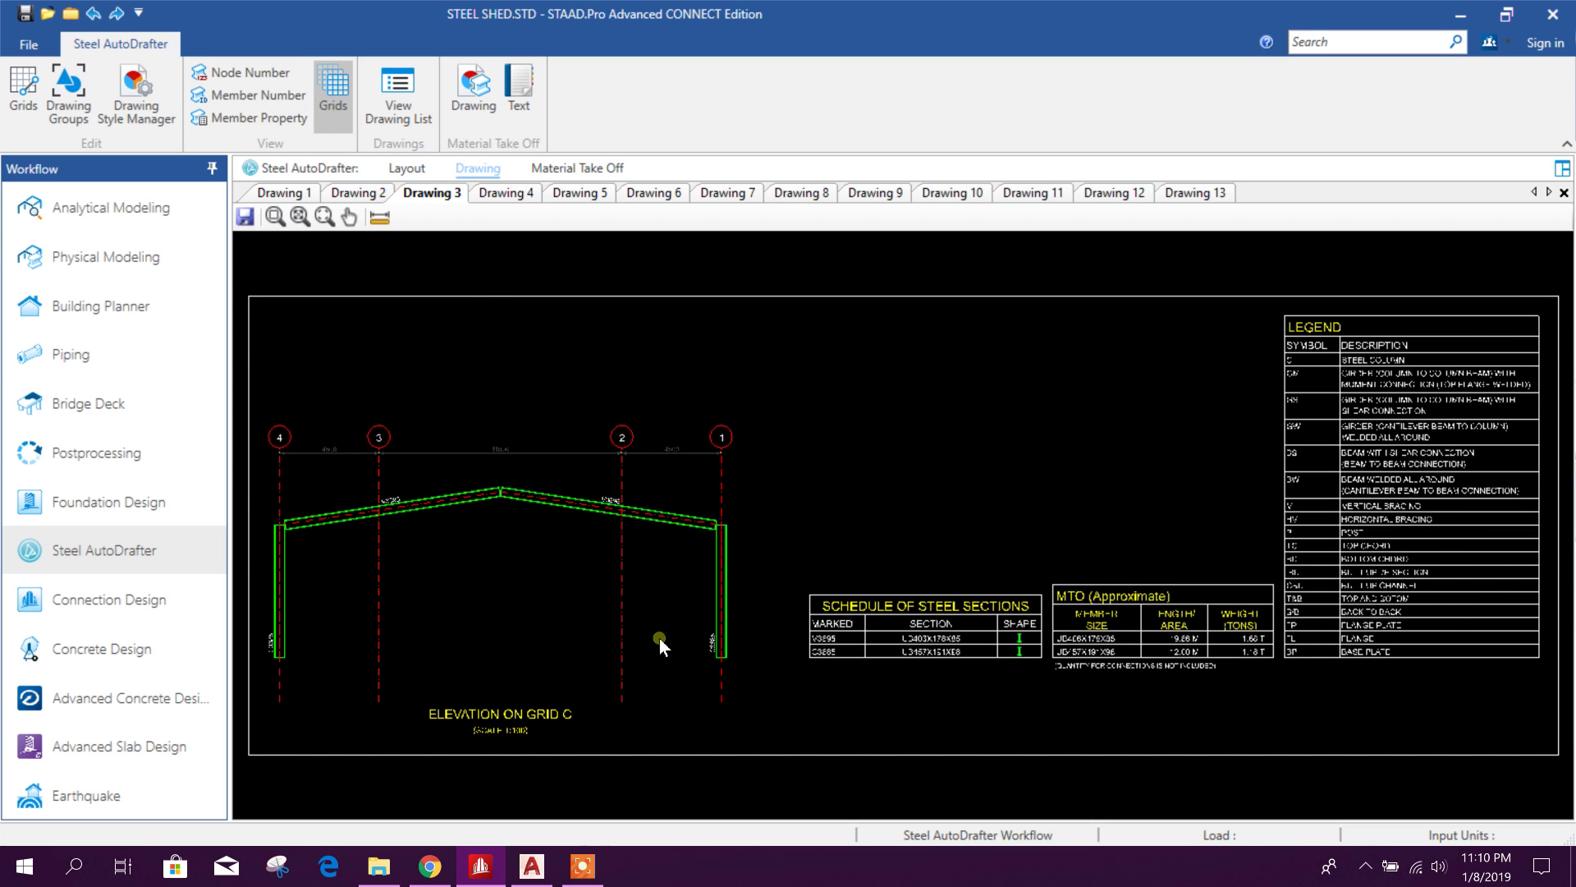
Page through Drawings 4 to 7 and examine the frame elevation on Grid G.
scroll(530, 750, "up", 2)
left_click(516, 195)
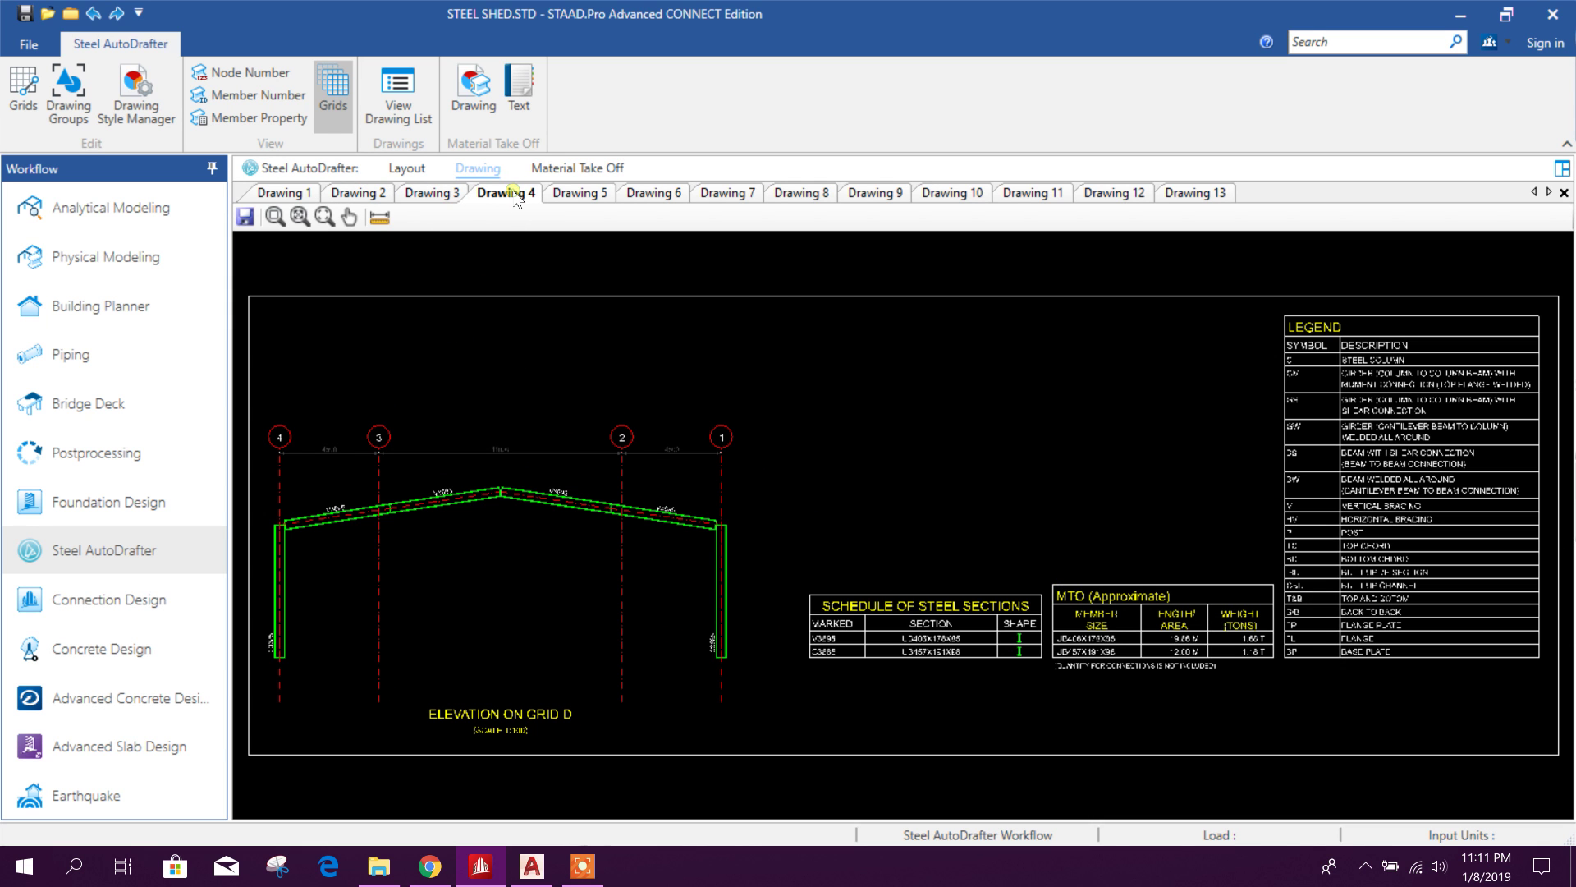
left_click(572, 201)
left_click(653, 197)
left_click(722, 197)
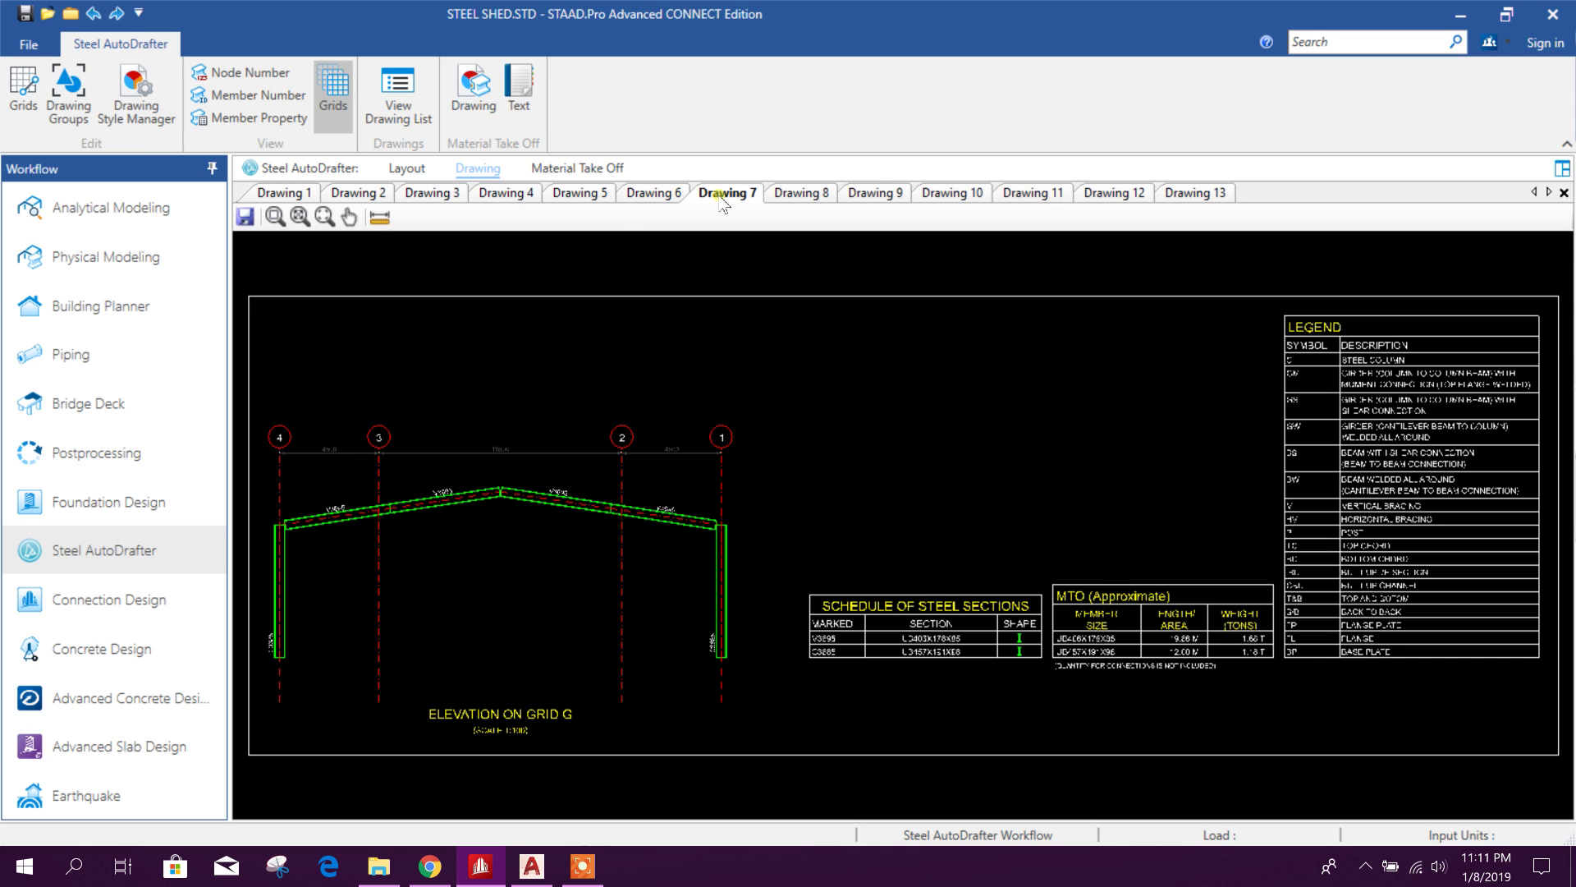
scroll(367, 490, "up", 5)
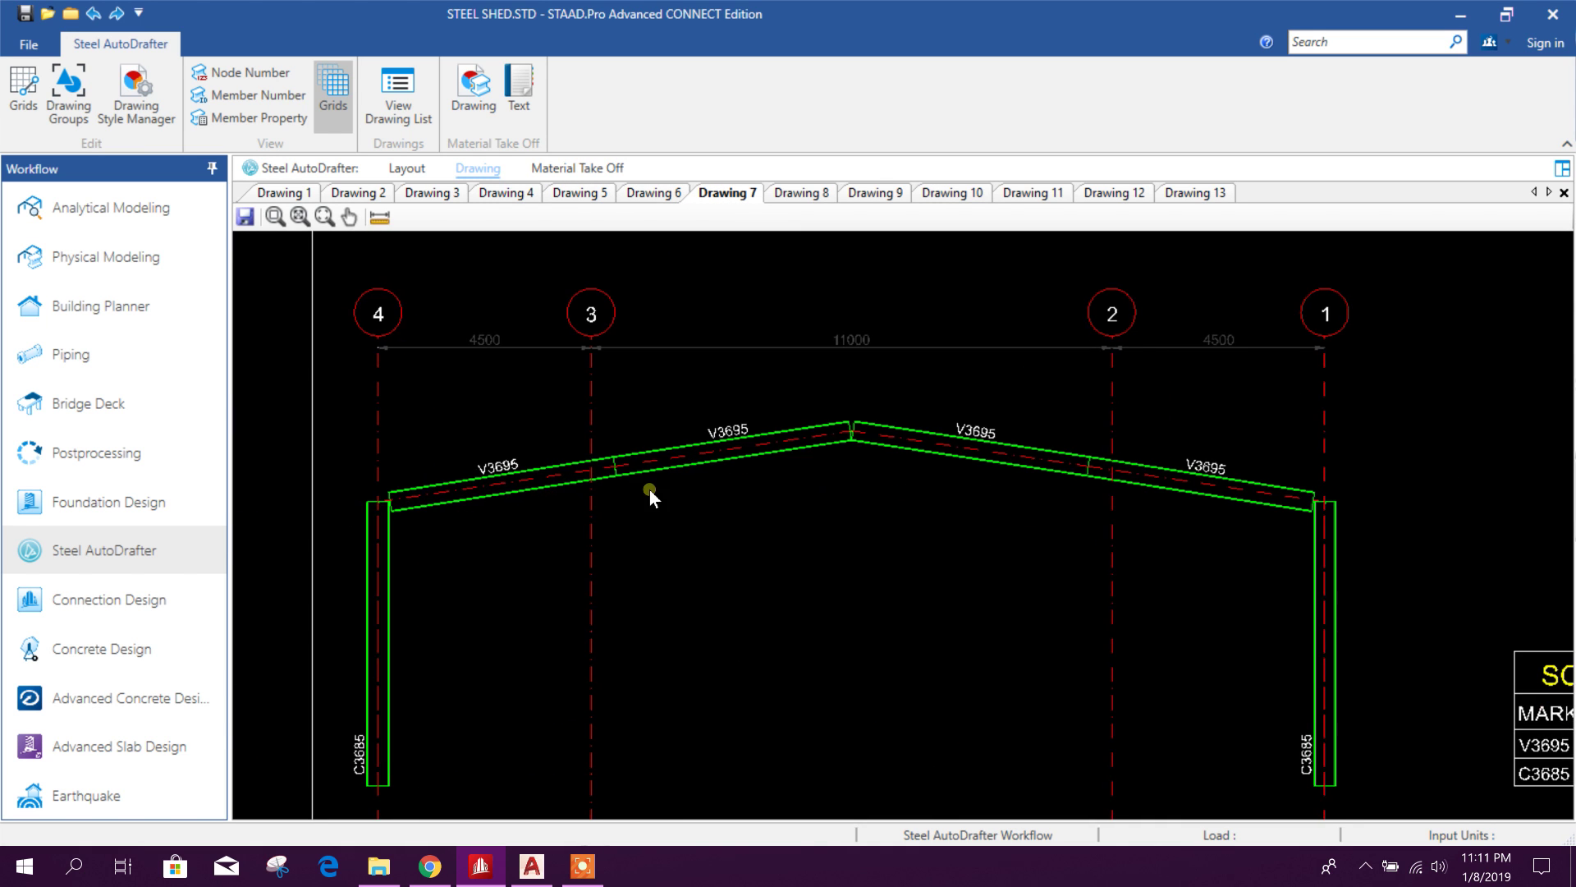
scroll(621, 488, "down", 3)
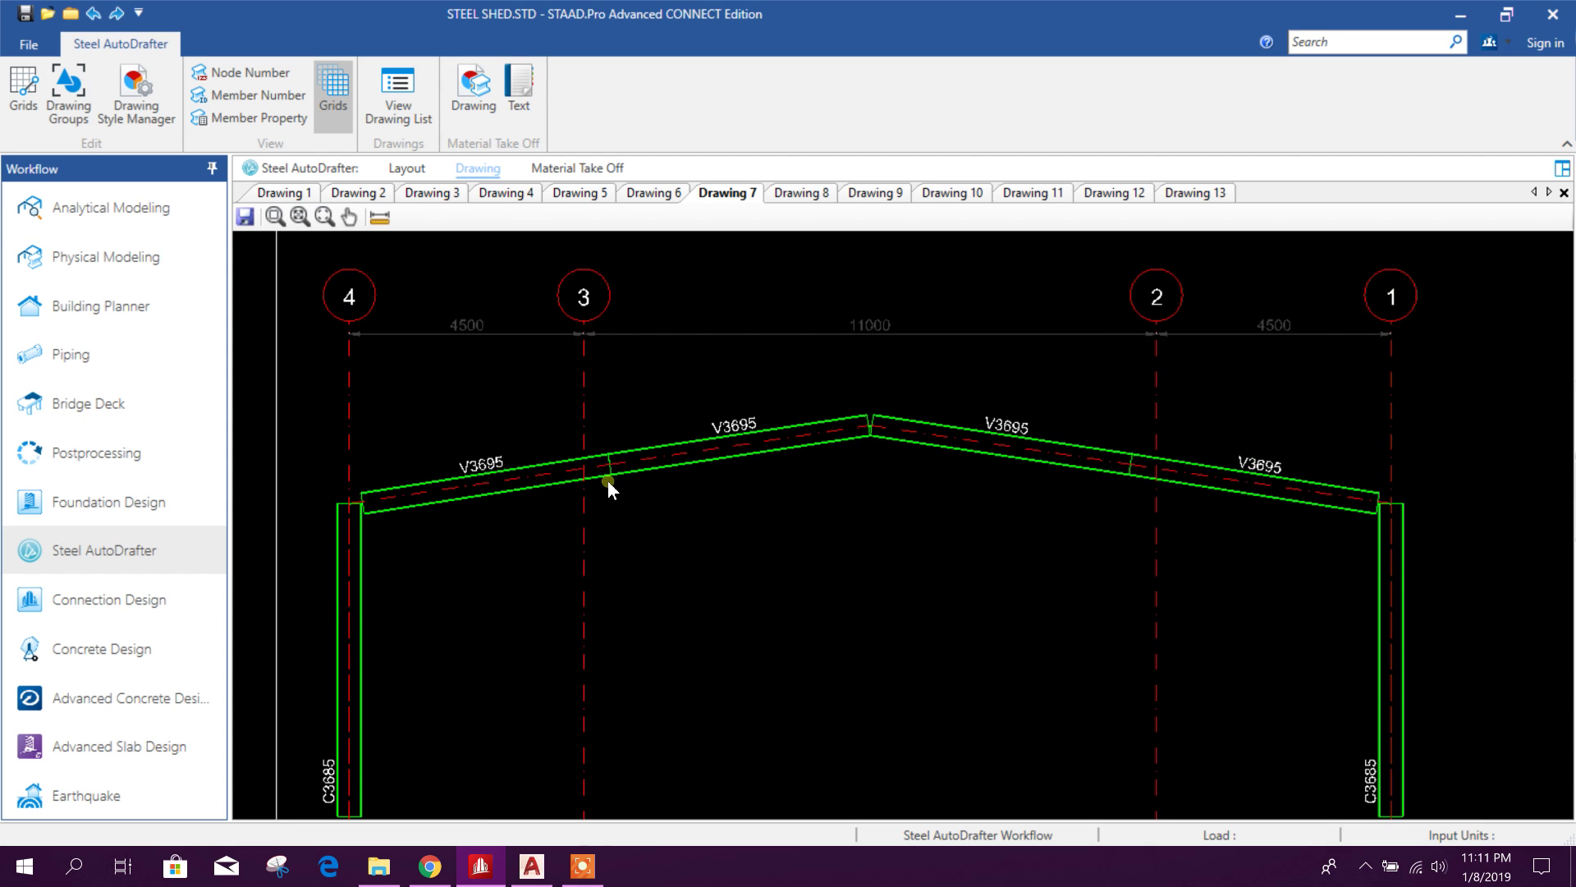
Open Drawing 8 and examine the elevation on Grid H with its column and rafter marks.
left_click(784, 195)
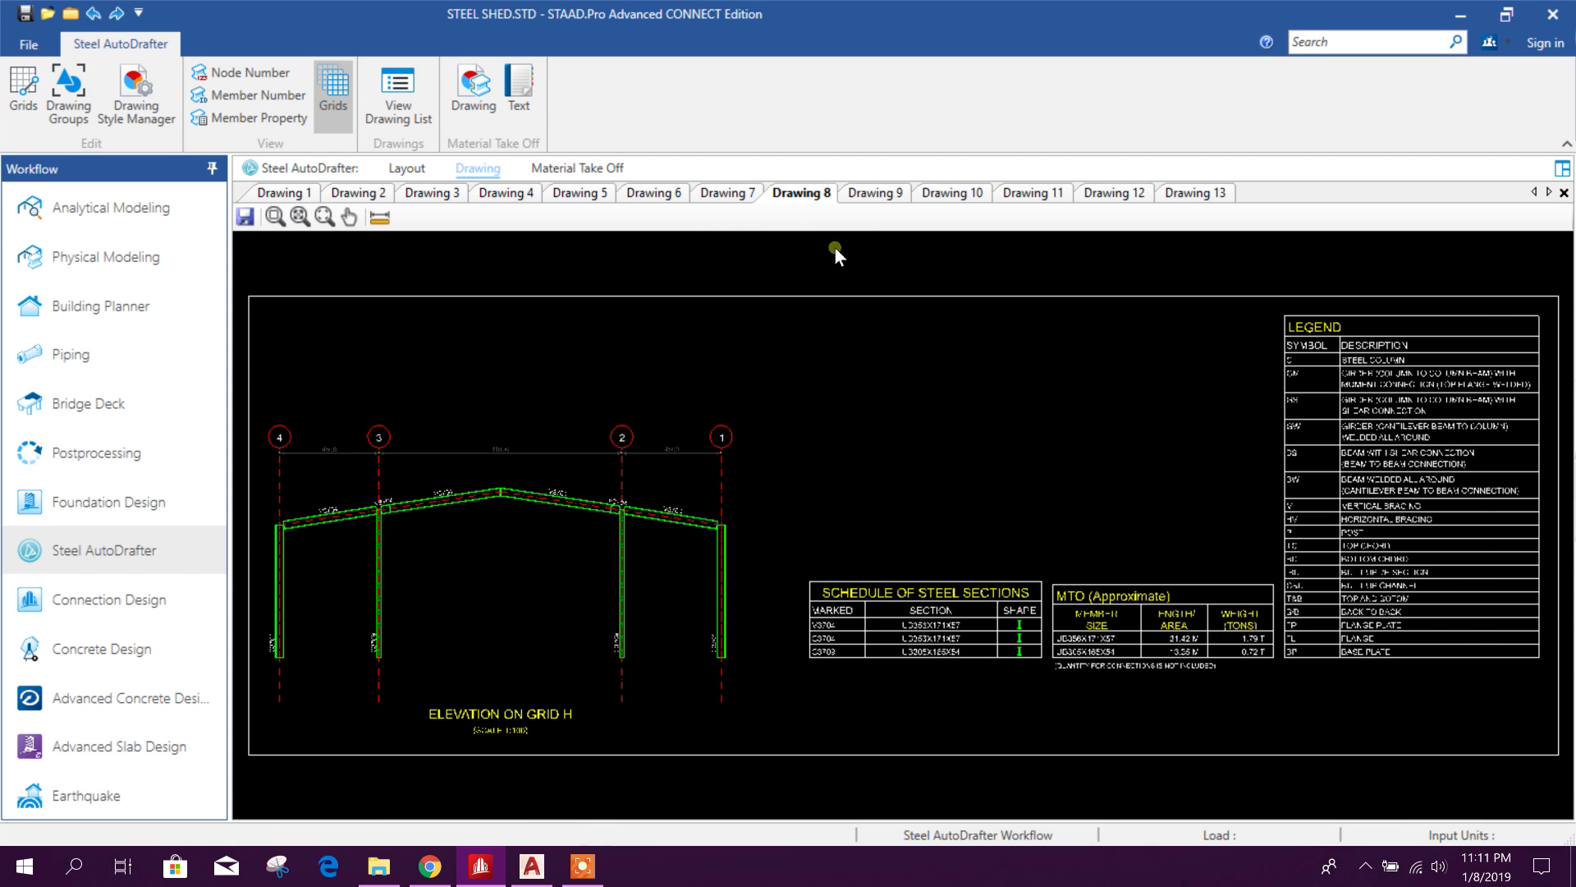
scroll(556, 563, "up", 4)
scroll(568, 658, "up", 2)
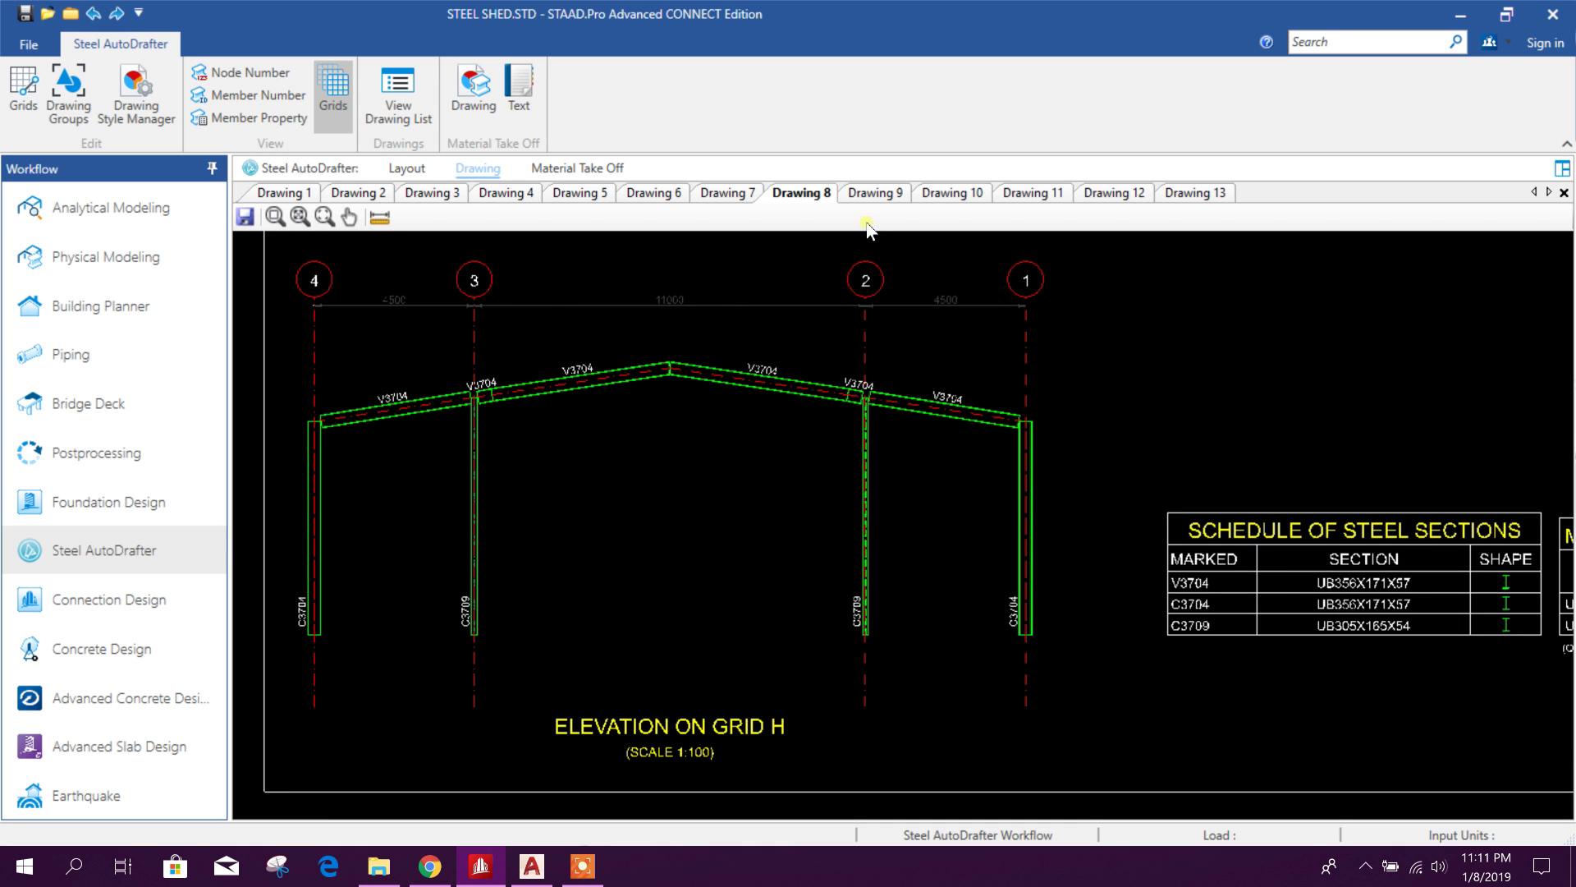
scroll(874, 489, "up", 3)
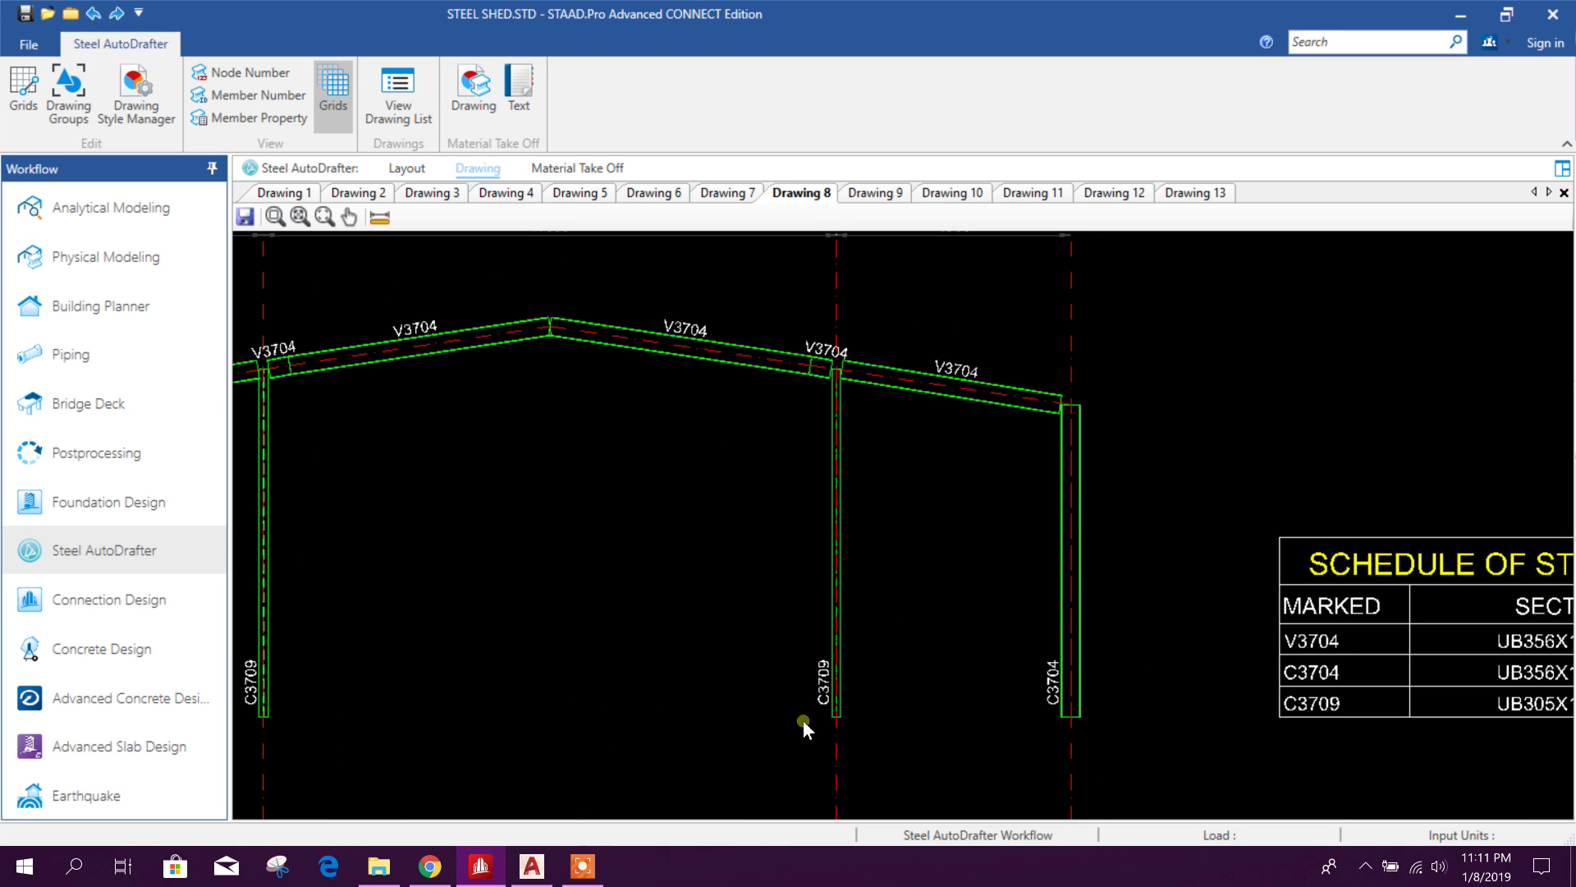
scroll(747, 397, "down", 6)
scroll(545, 436, "up", 1)
scroll(919, 591, "up", 2)
scroll(1109, 598, "up", 2)
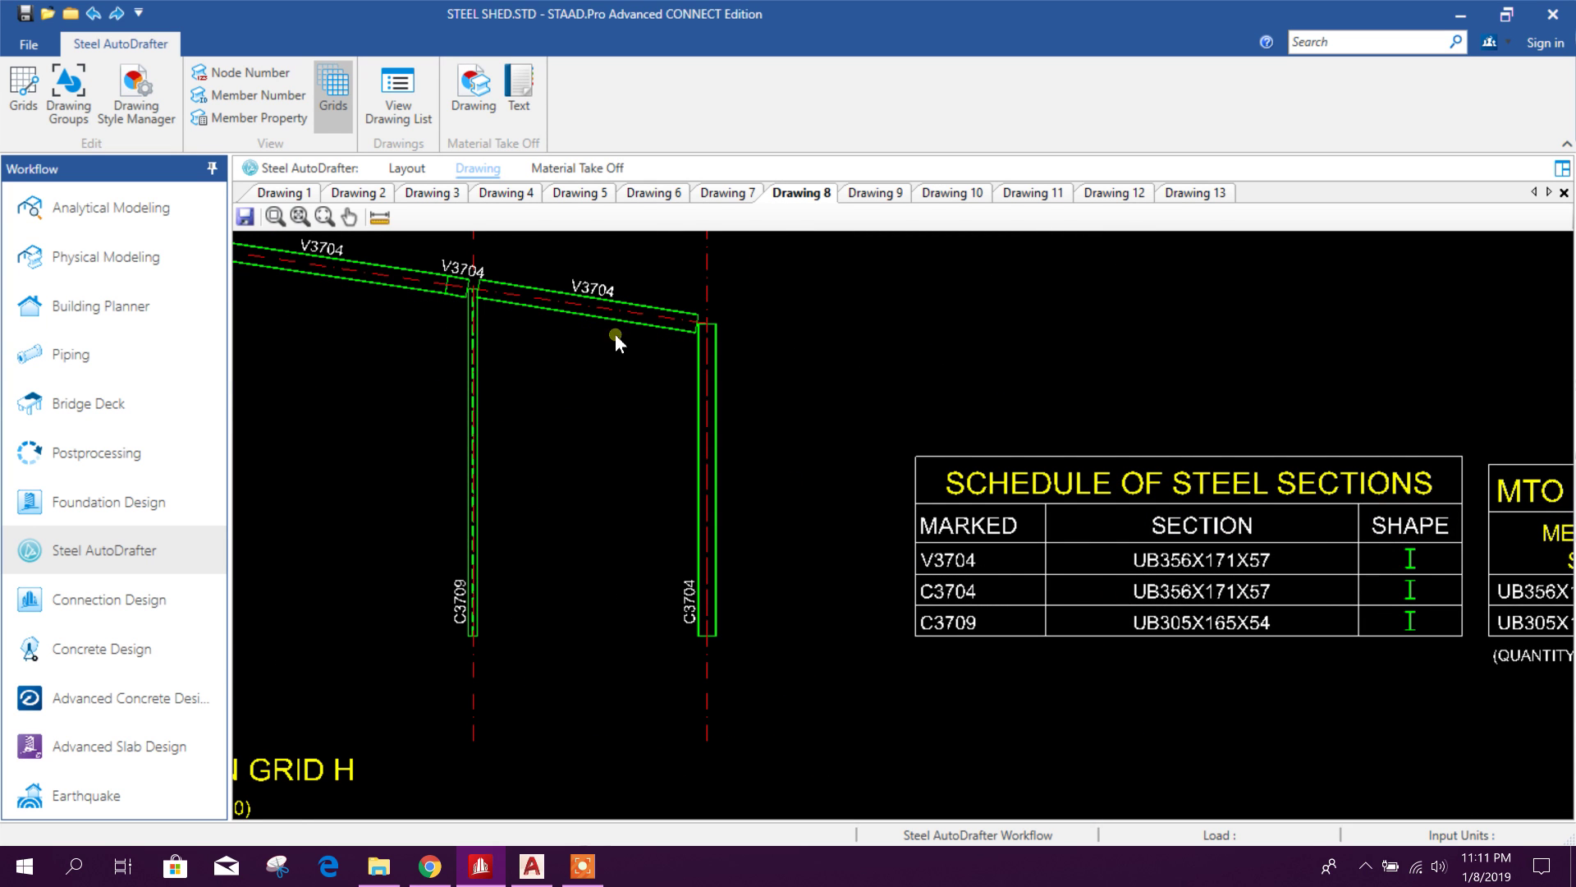
Examine the schedule of steel sections and the approximate material take-off table in Drawing 8.
scroll(1041, 633, "up", 2)
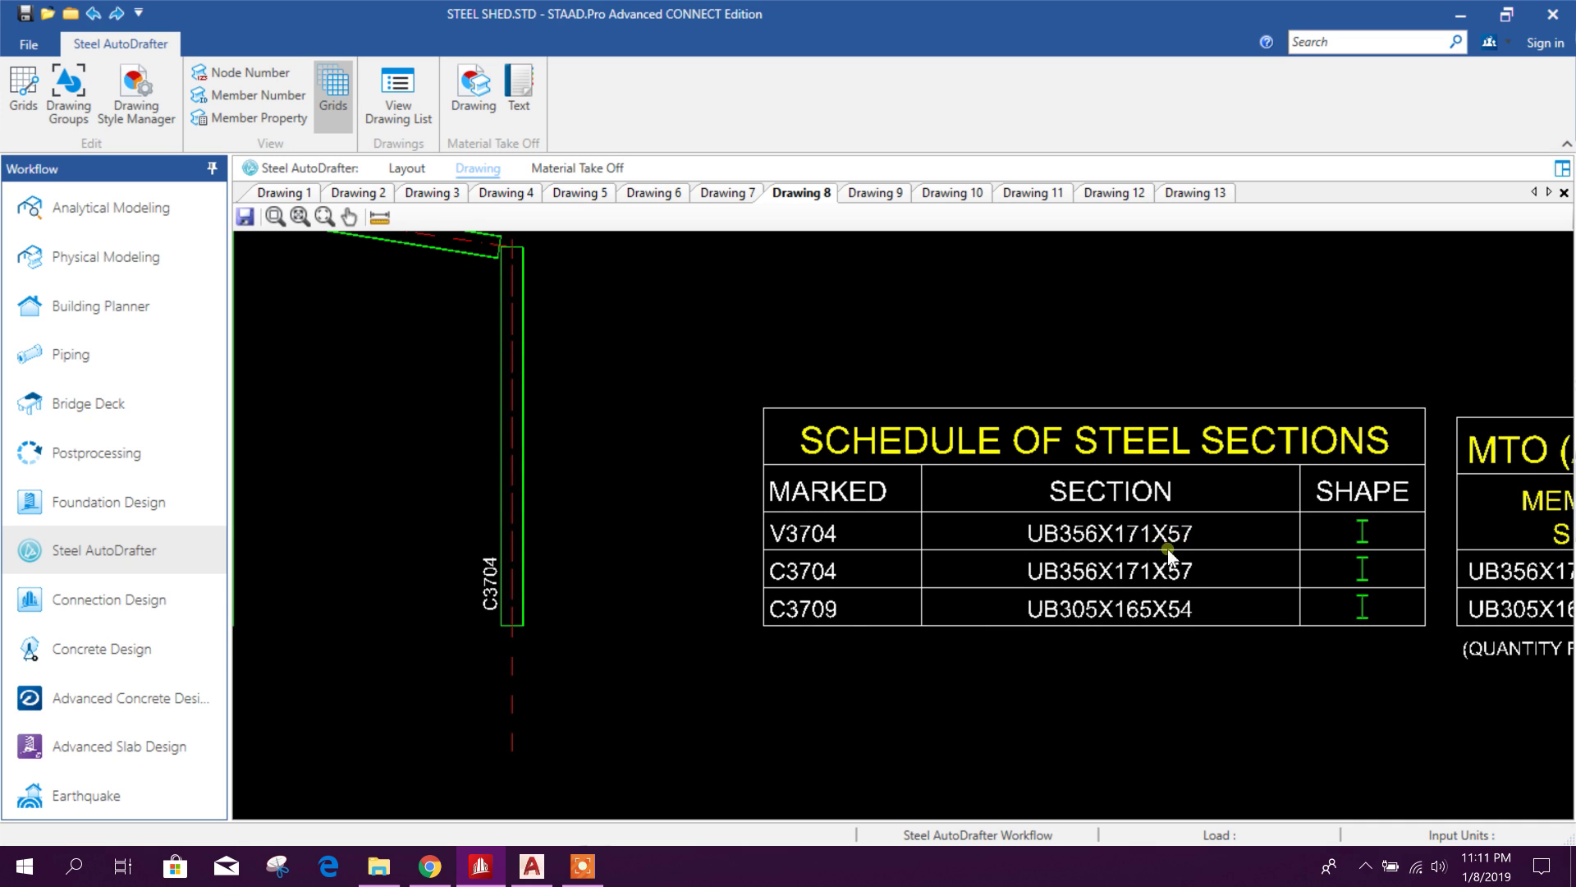
scroll(1168, 552, "down", 2)
middle_click_drag(1378, 551, 1191, 561)
scroll(1164, 578, "down", 1)
scroll(1203, 617, "up", 3)
scroll(1218, 584, "down", 5)
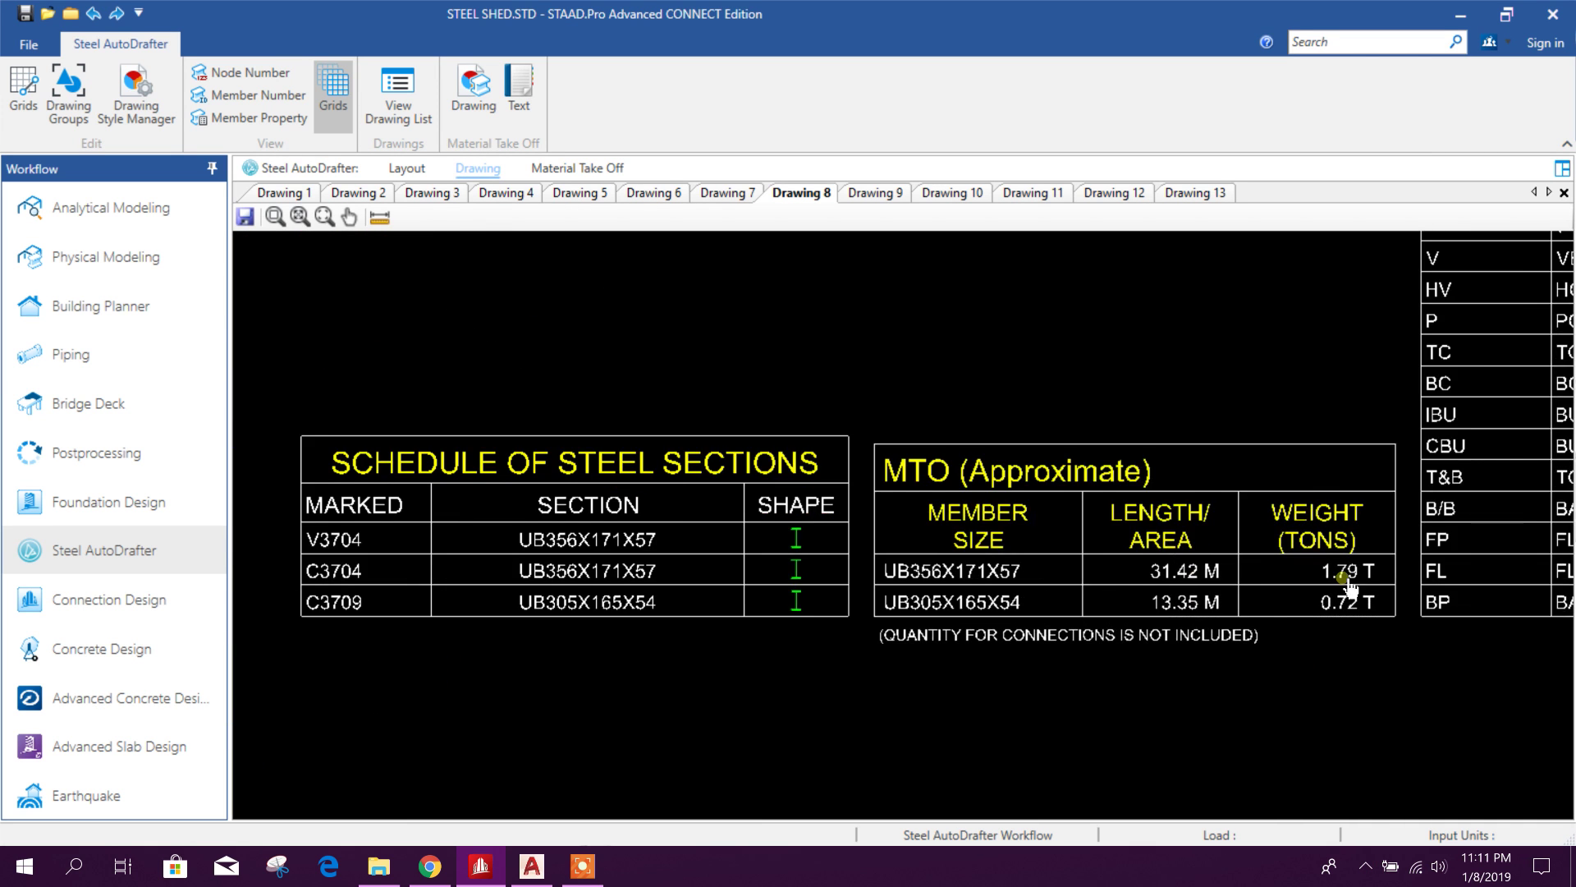
scroll(1053, 525, "up", 2)
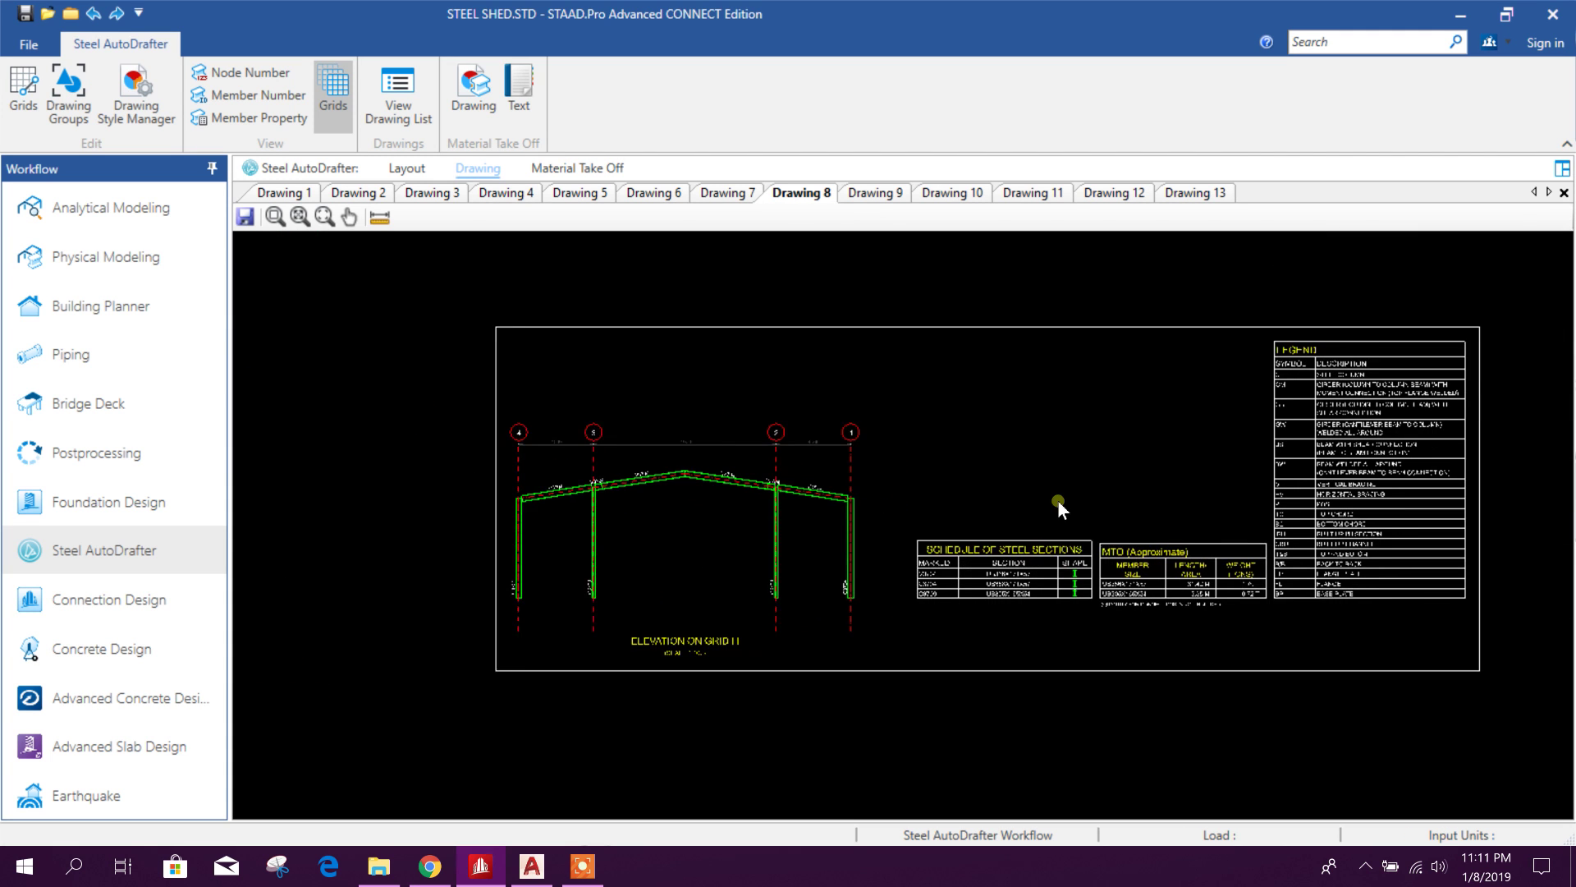
Open Drawing 9 and examine the elevation on Grid 1.
left_click(874, 193)
scroll(775, 603, "up", 4)
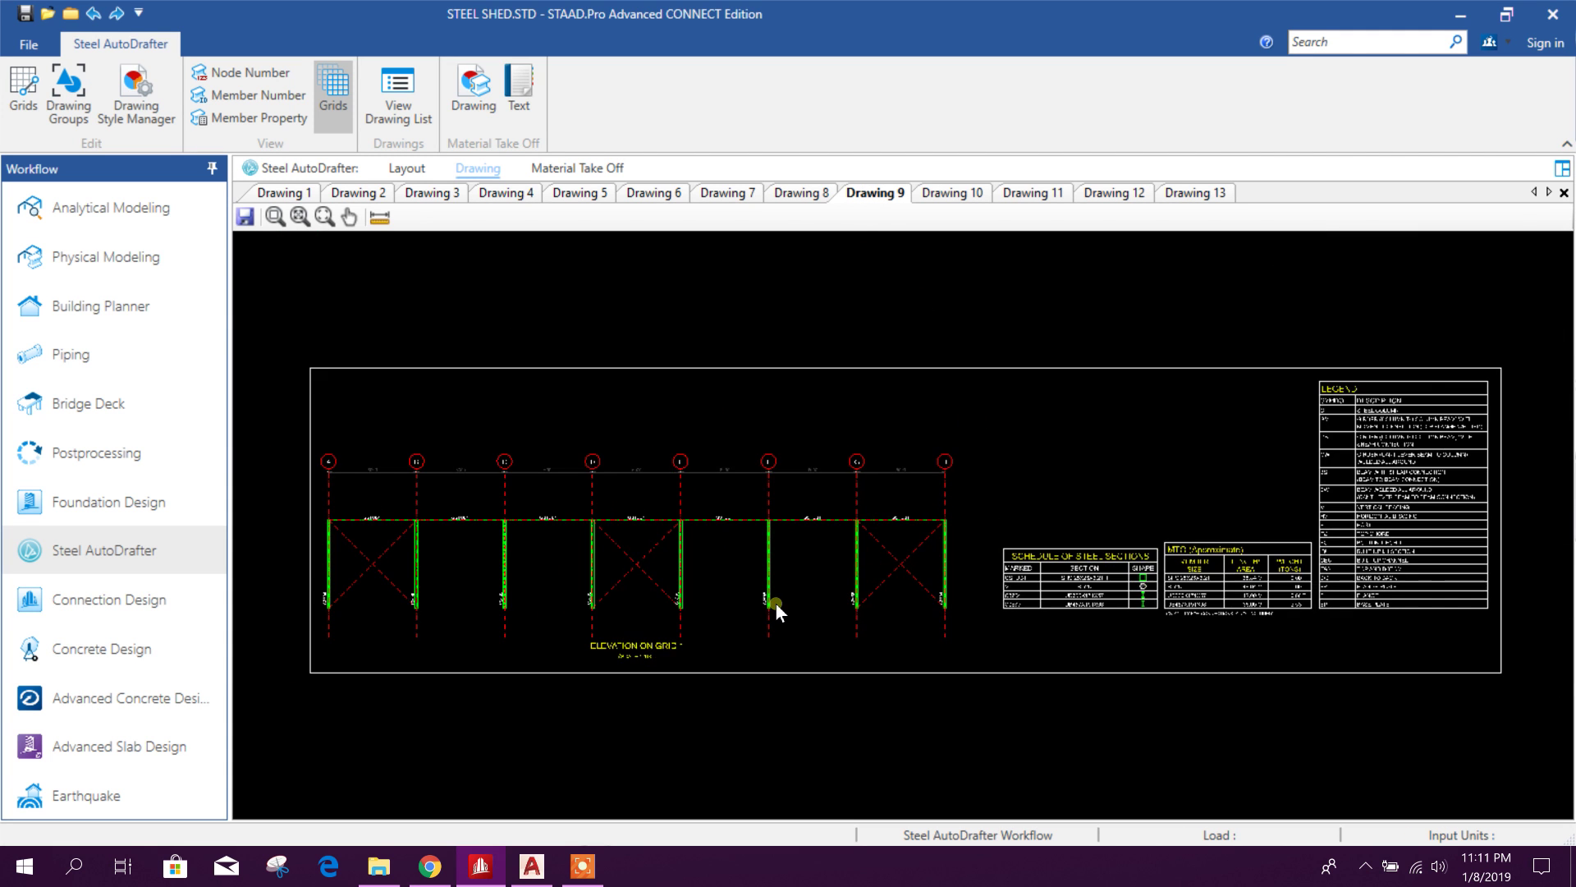
scroll(814, 542, "down", 3)
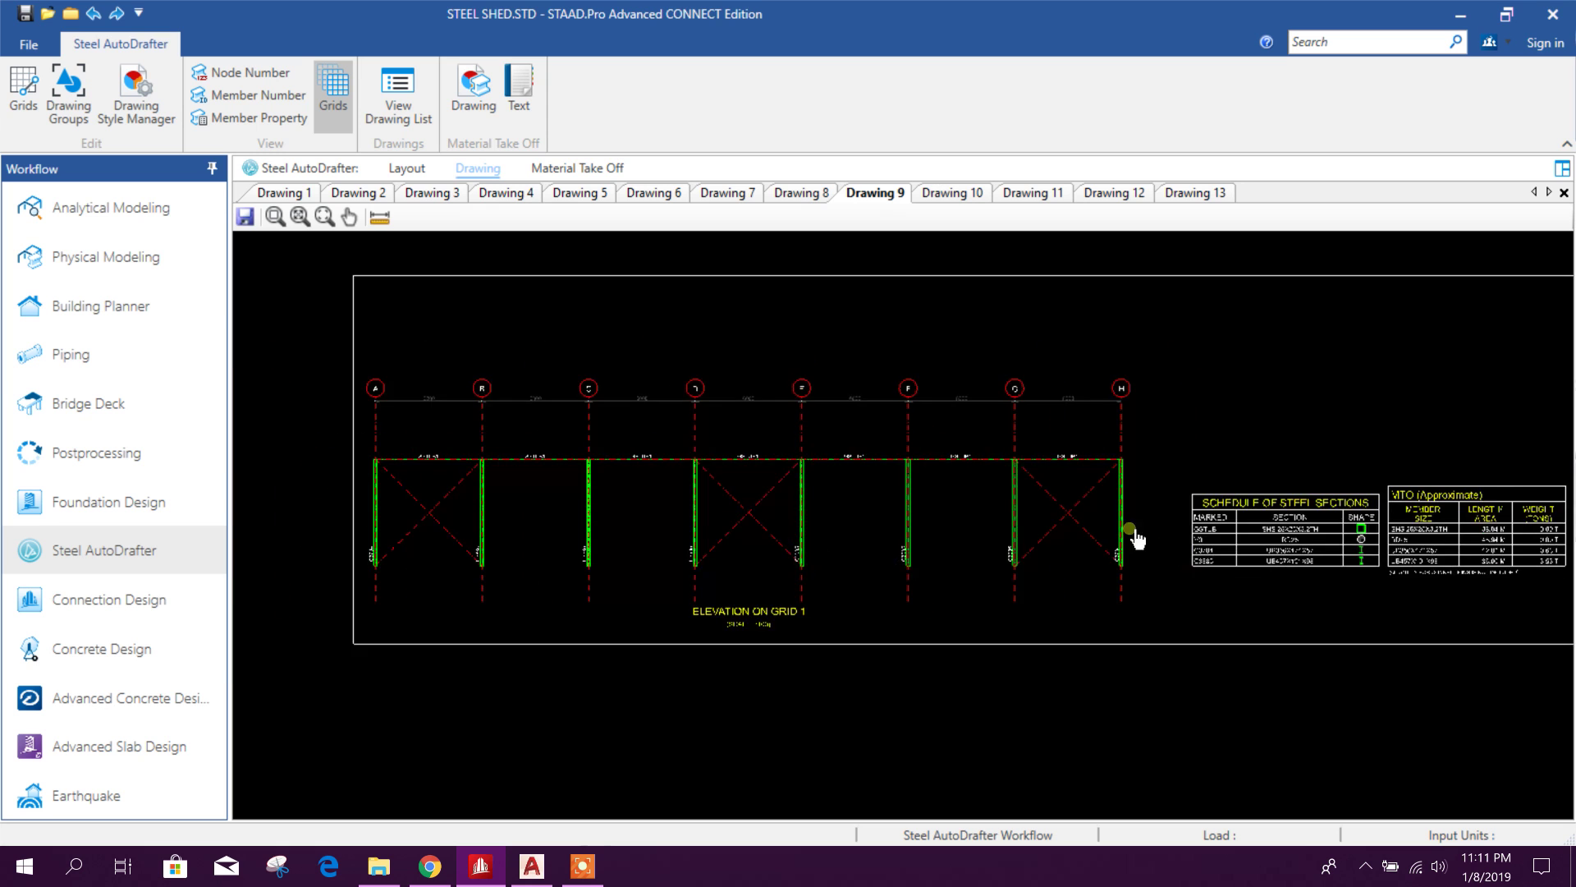
Examine the elevation on Grid 2 in Drawing 10, and review the elevations in Drawings 11 and 12.
left_click(964, 196)
middle_click_drag(1008, 580, 1141, 577)
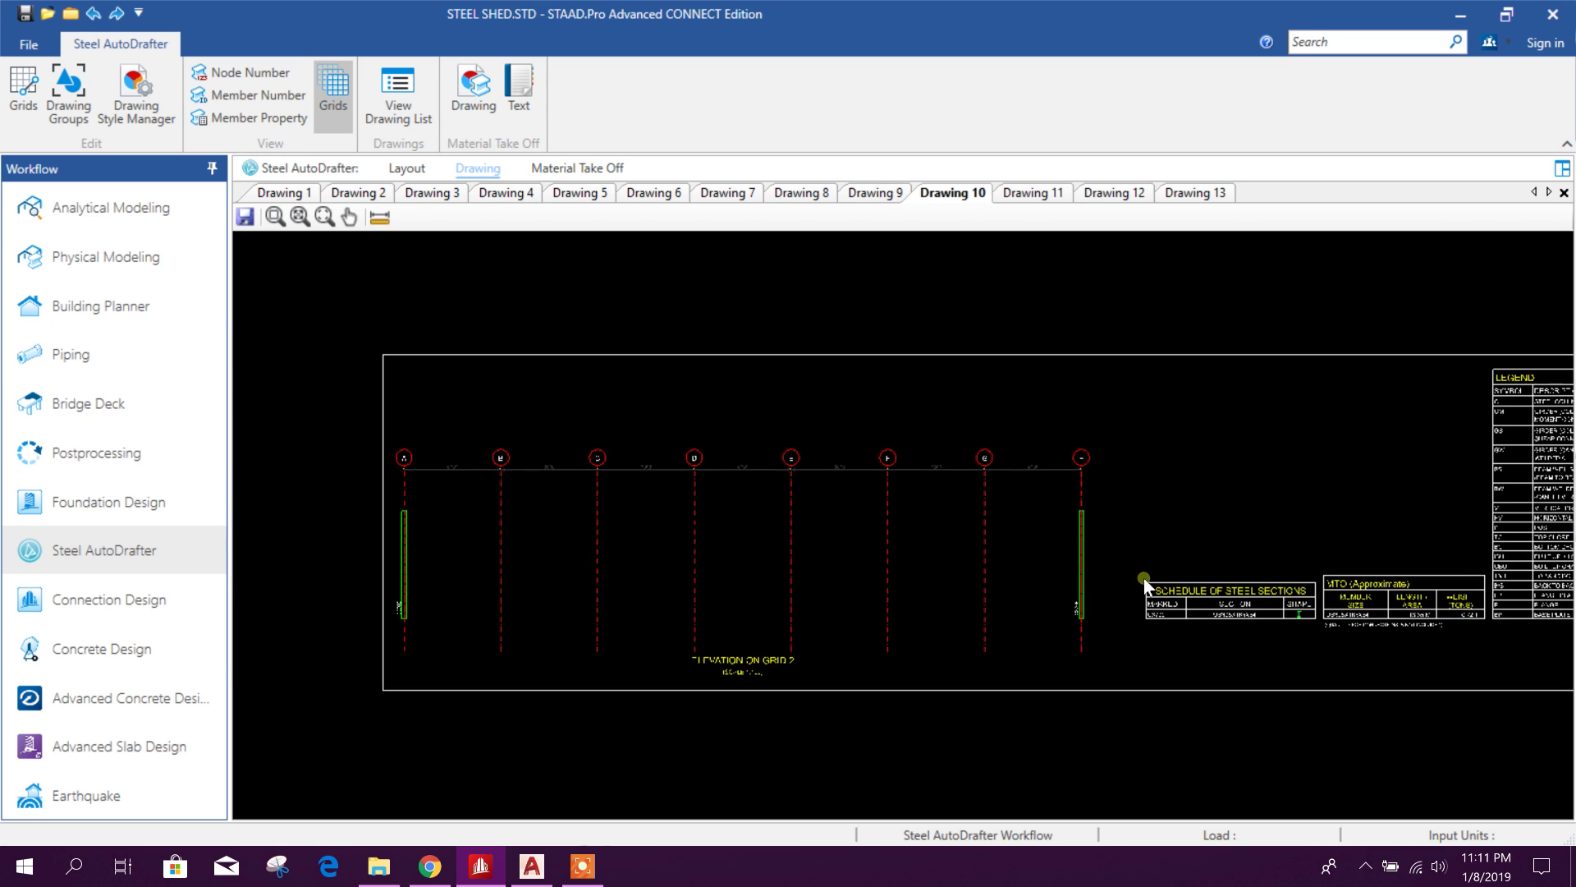
middle_click_drag(506, 628, 710, 612)
scroll(938, 661, "up", 3)
scroll(939, 662, "up", 3)
scroll(637, 568, "down", 4)
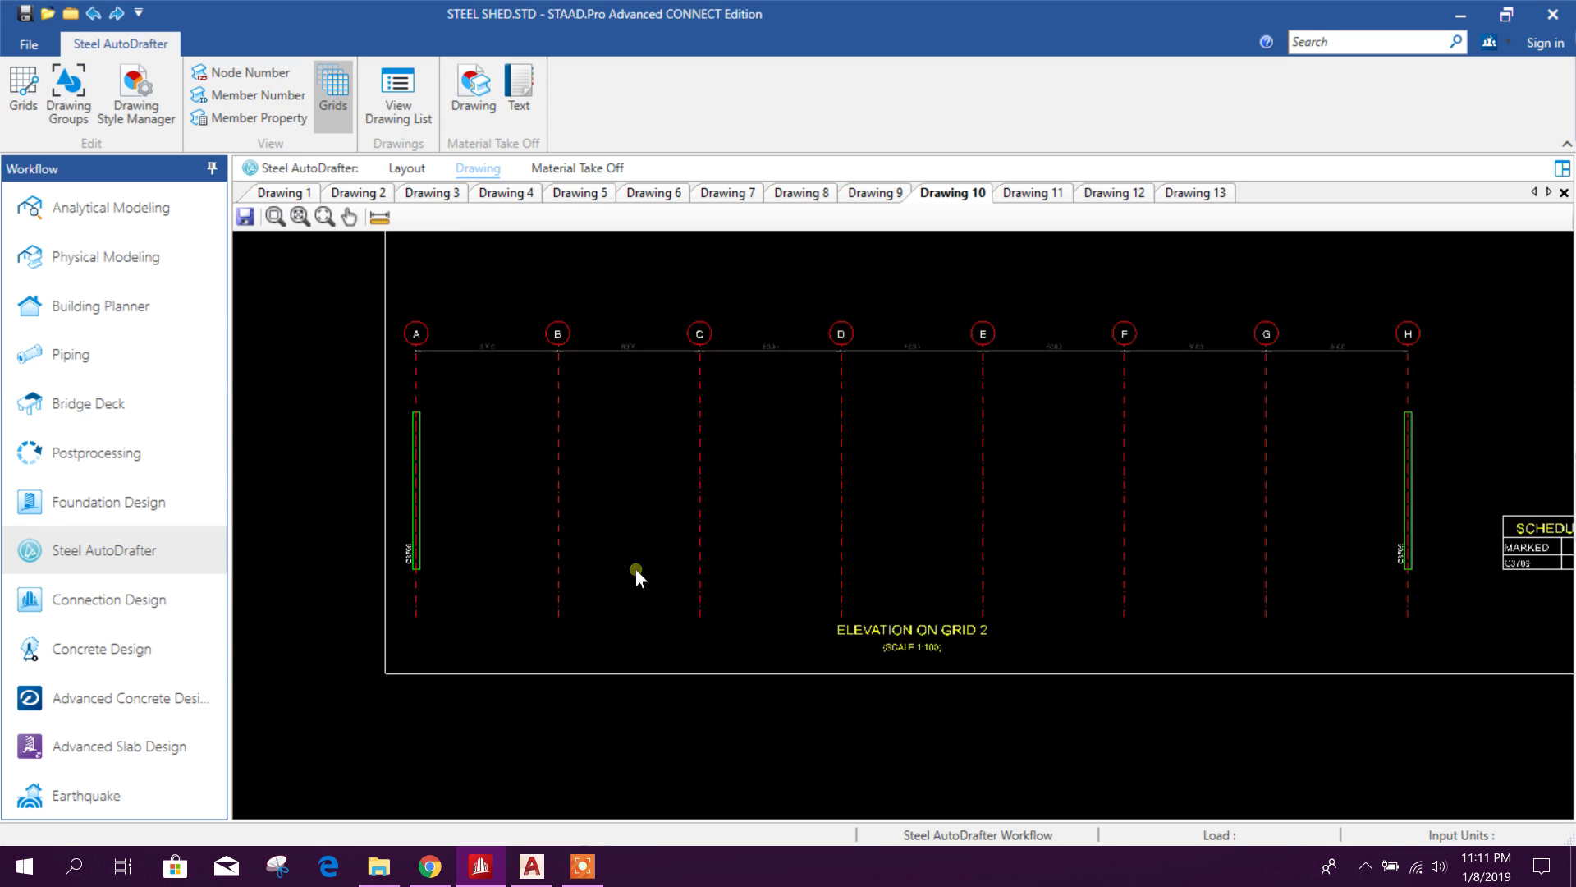
middle_click_drag(1206, 504, 1182, 527)
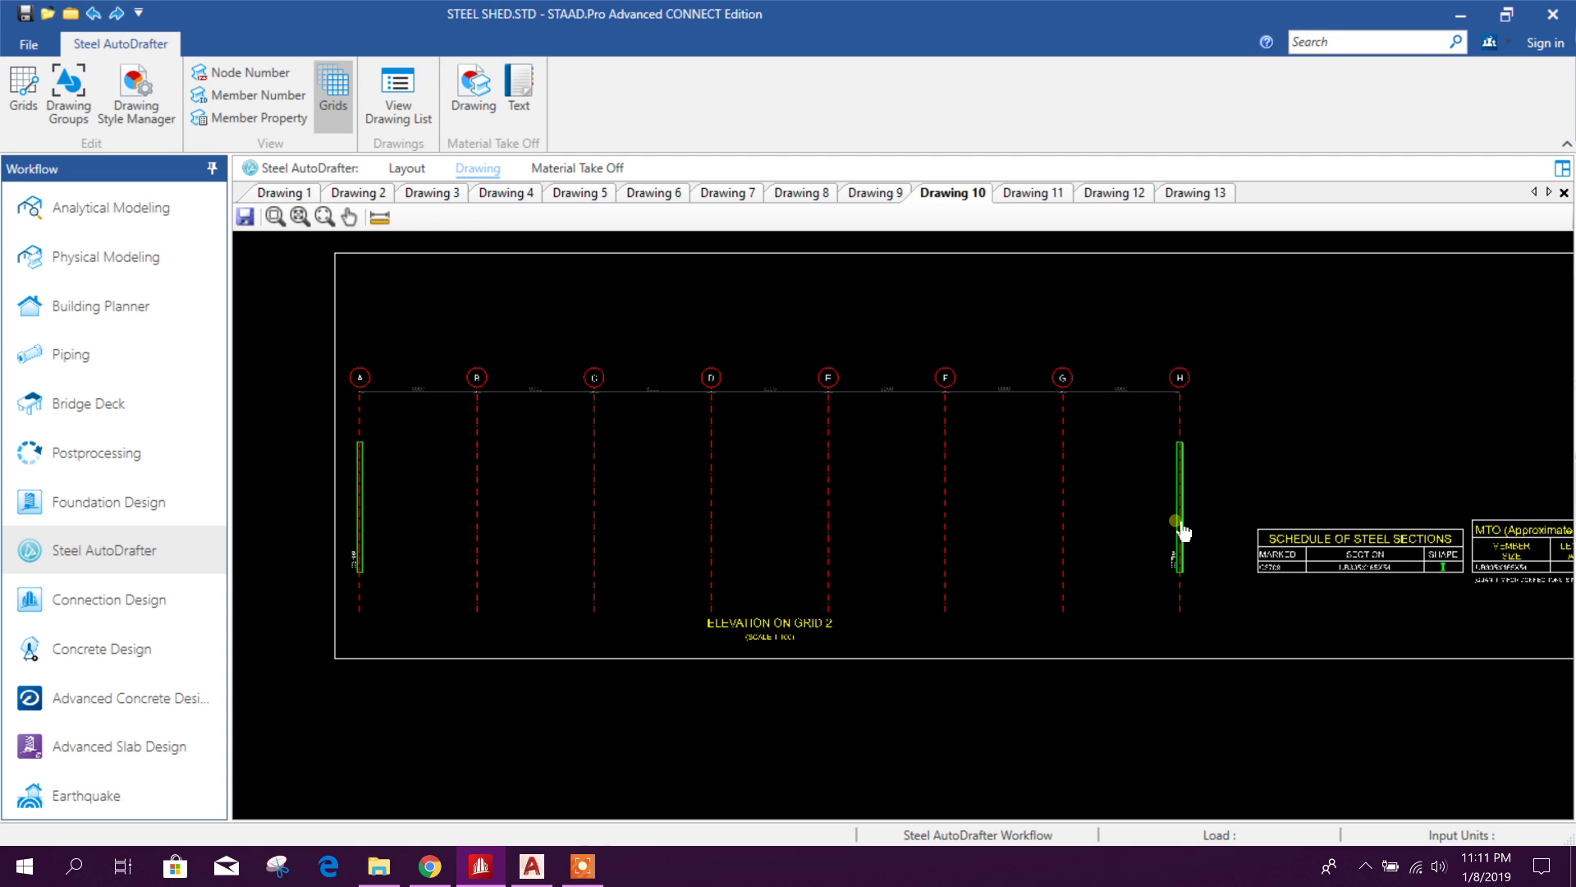
left_click(1045, 197)
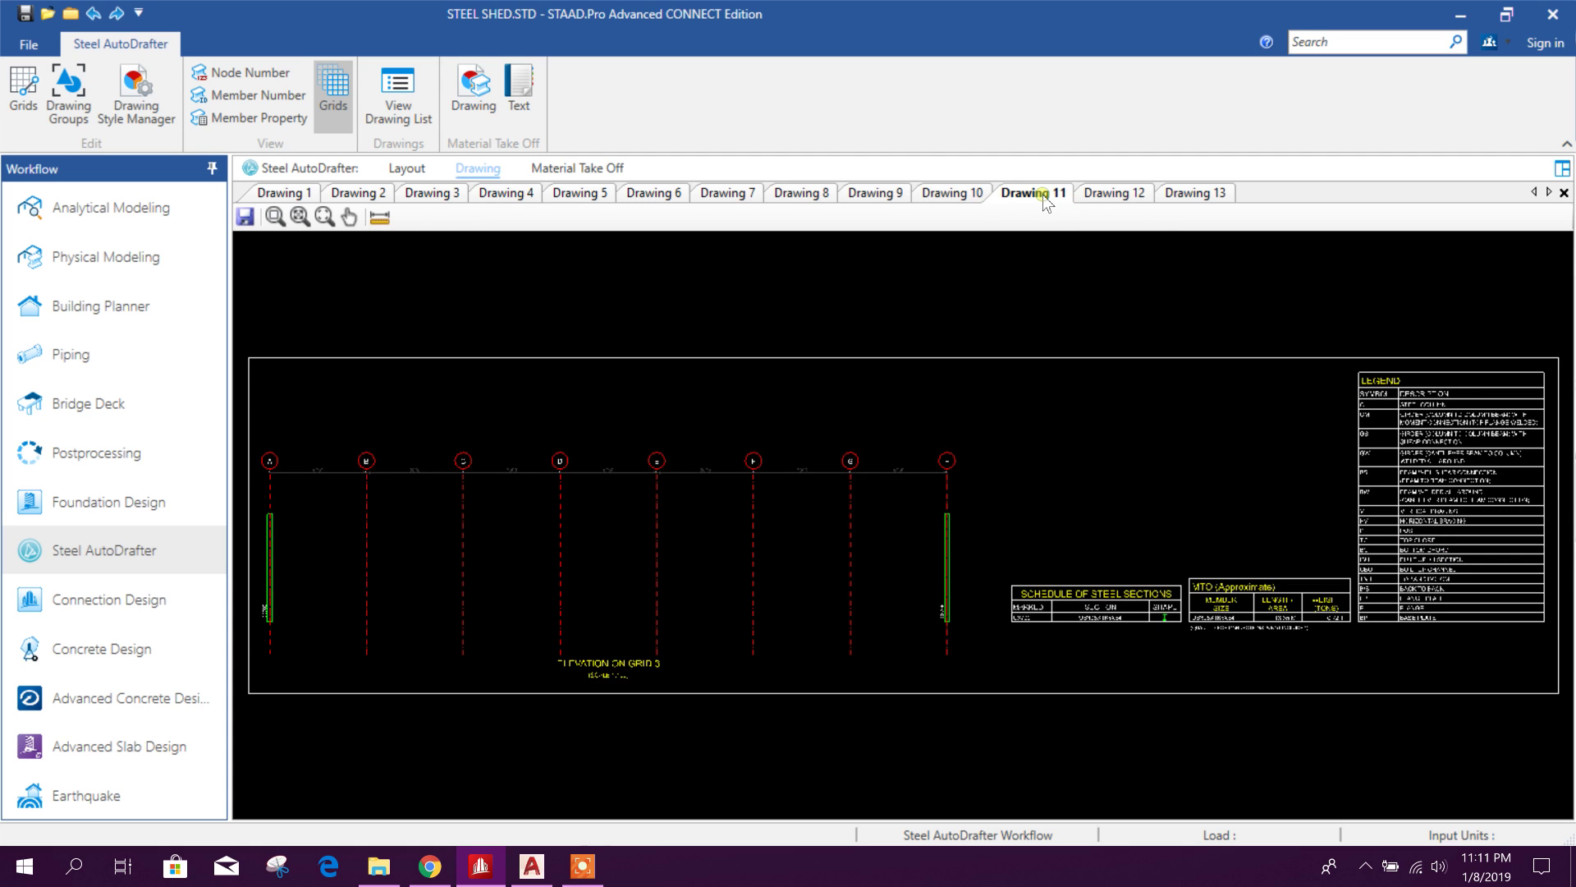
left_click(1096, 190)
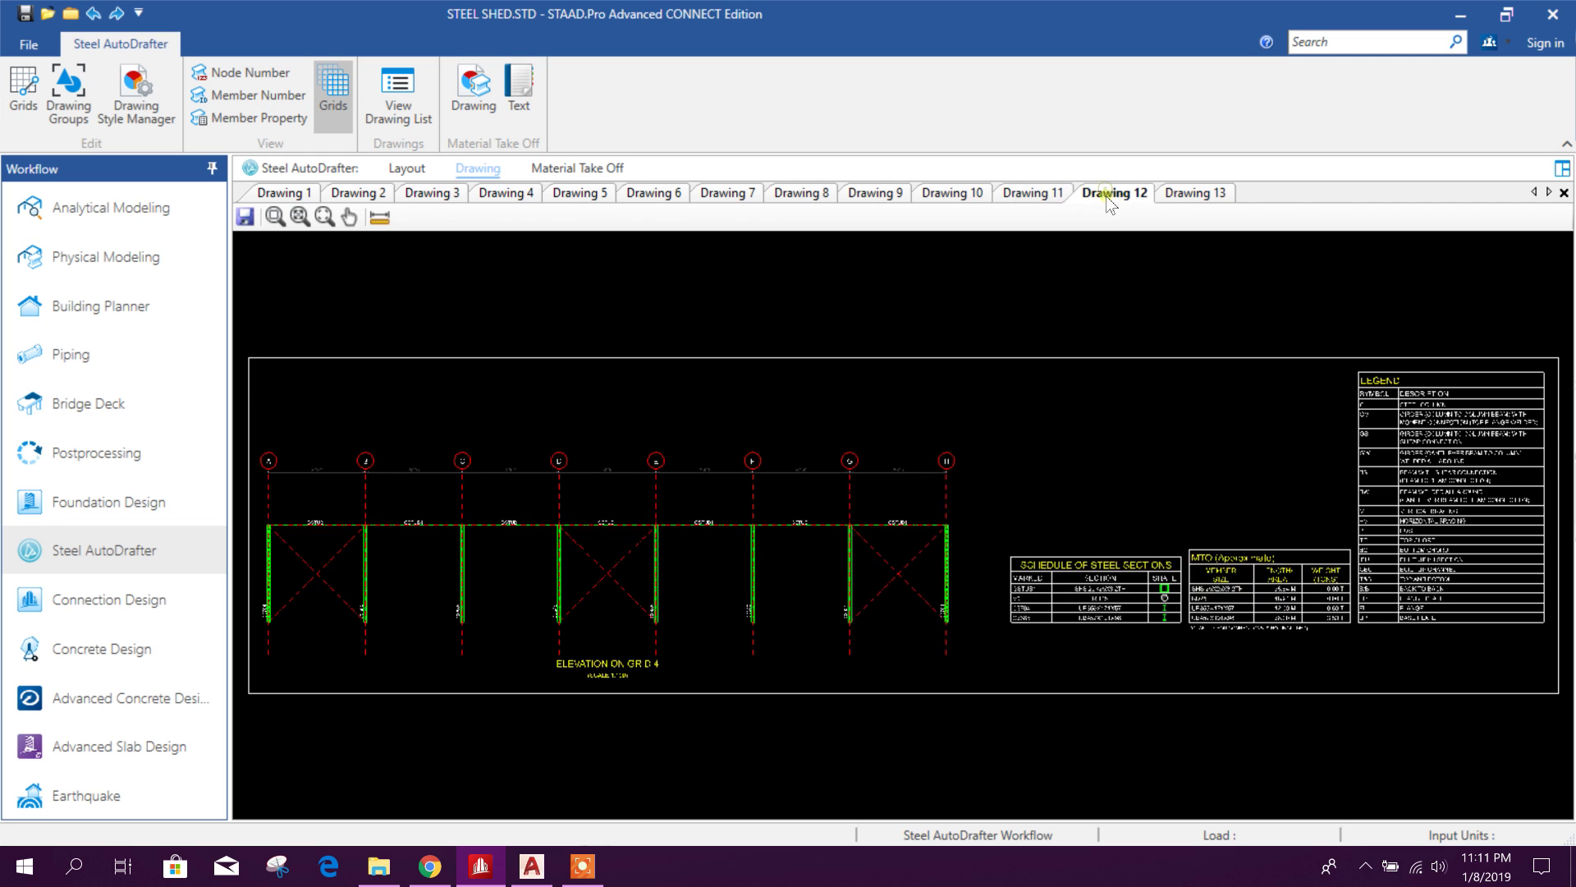
Open Drawing 13 and examine the projected plan, including its grid lines, member marks and title.
left_click(1199, 195)
scroll(936, 499, "up", 5)
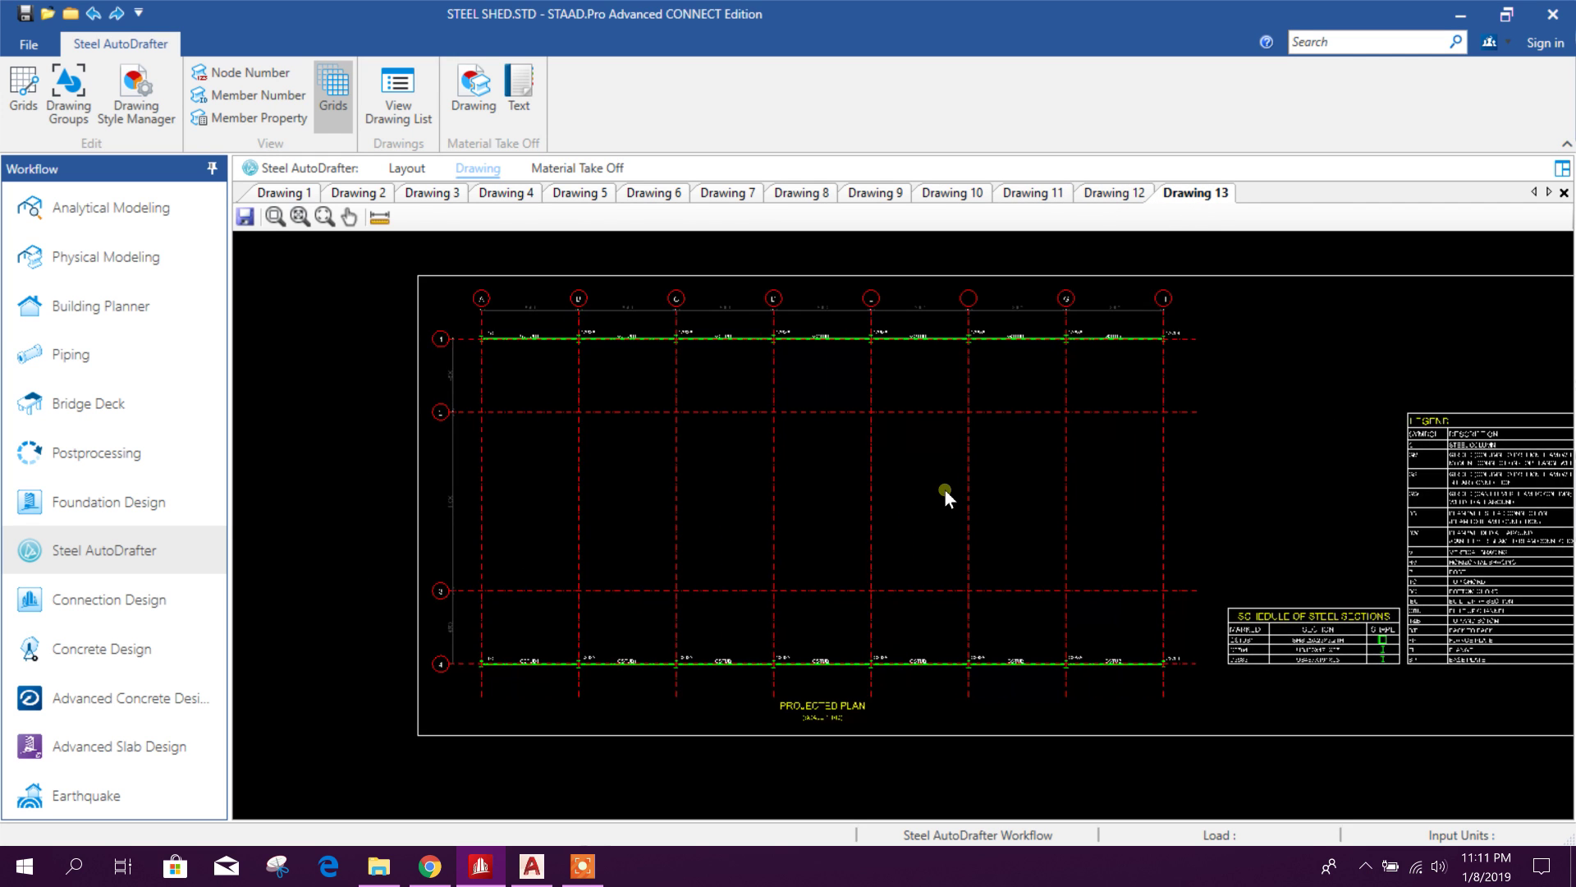
middle_click_drag(655, 697, 741, 713)
scroll(743, 657, "down", 3)
middle_click_drag(742, 530, 731, 685)
scroll(584, 426, "up", 8)
scroll(528, 416, "down", 5)
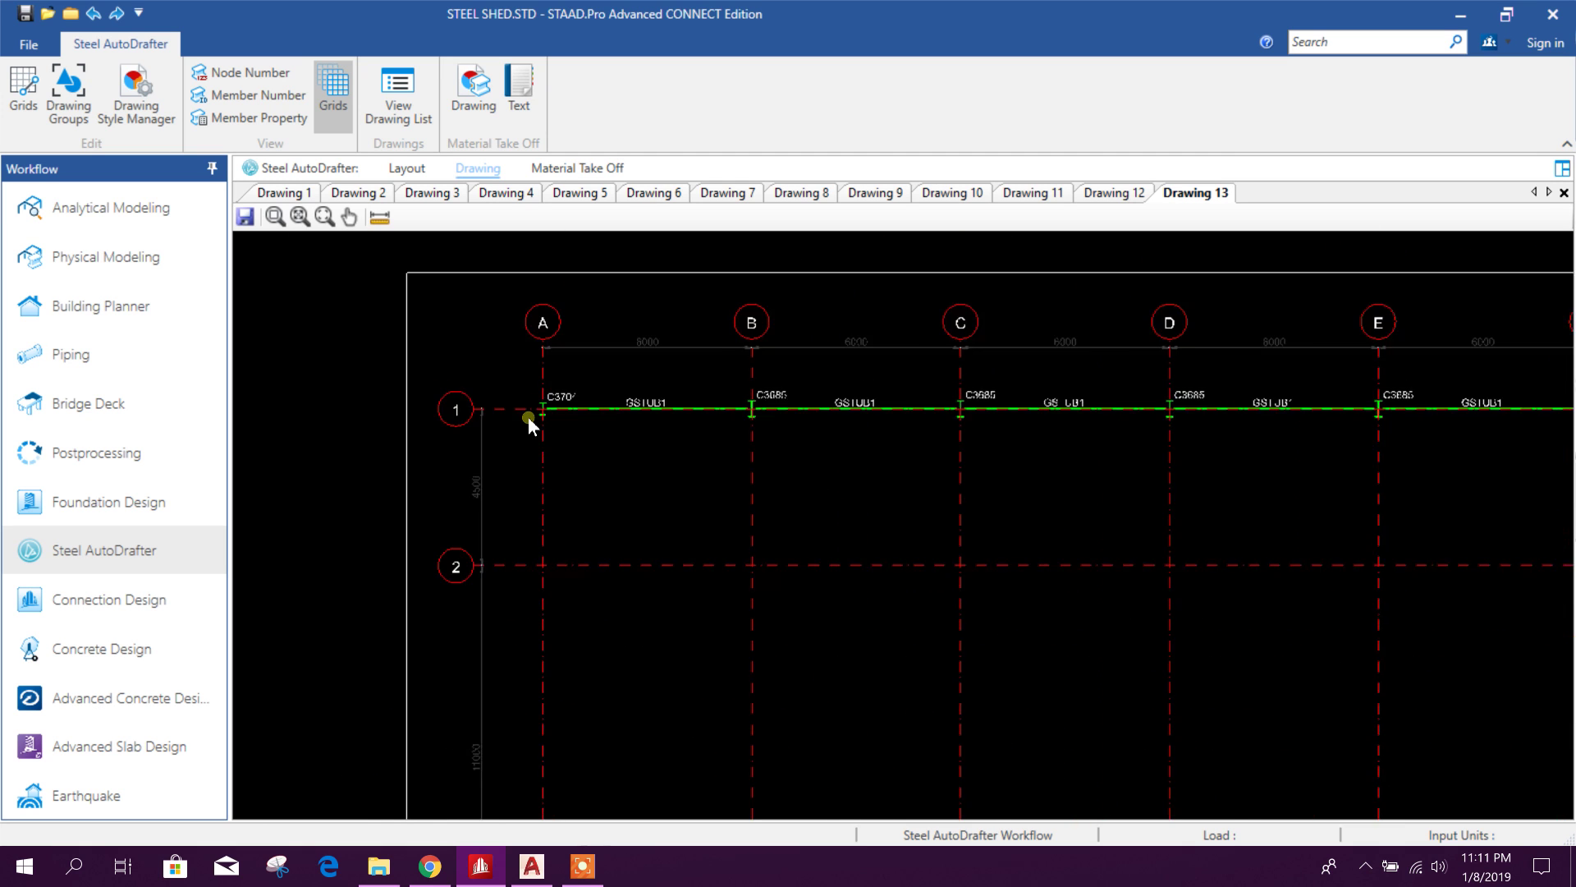
scroll(618, 489, "down", 2)
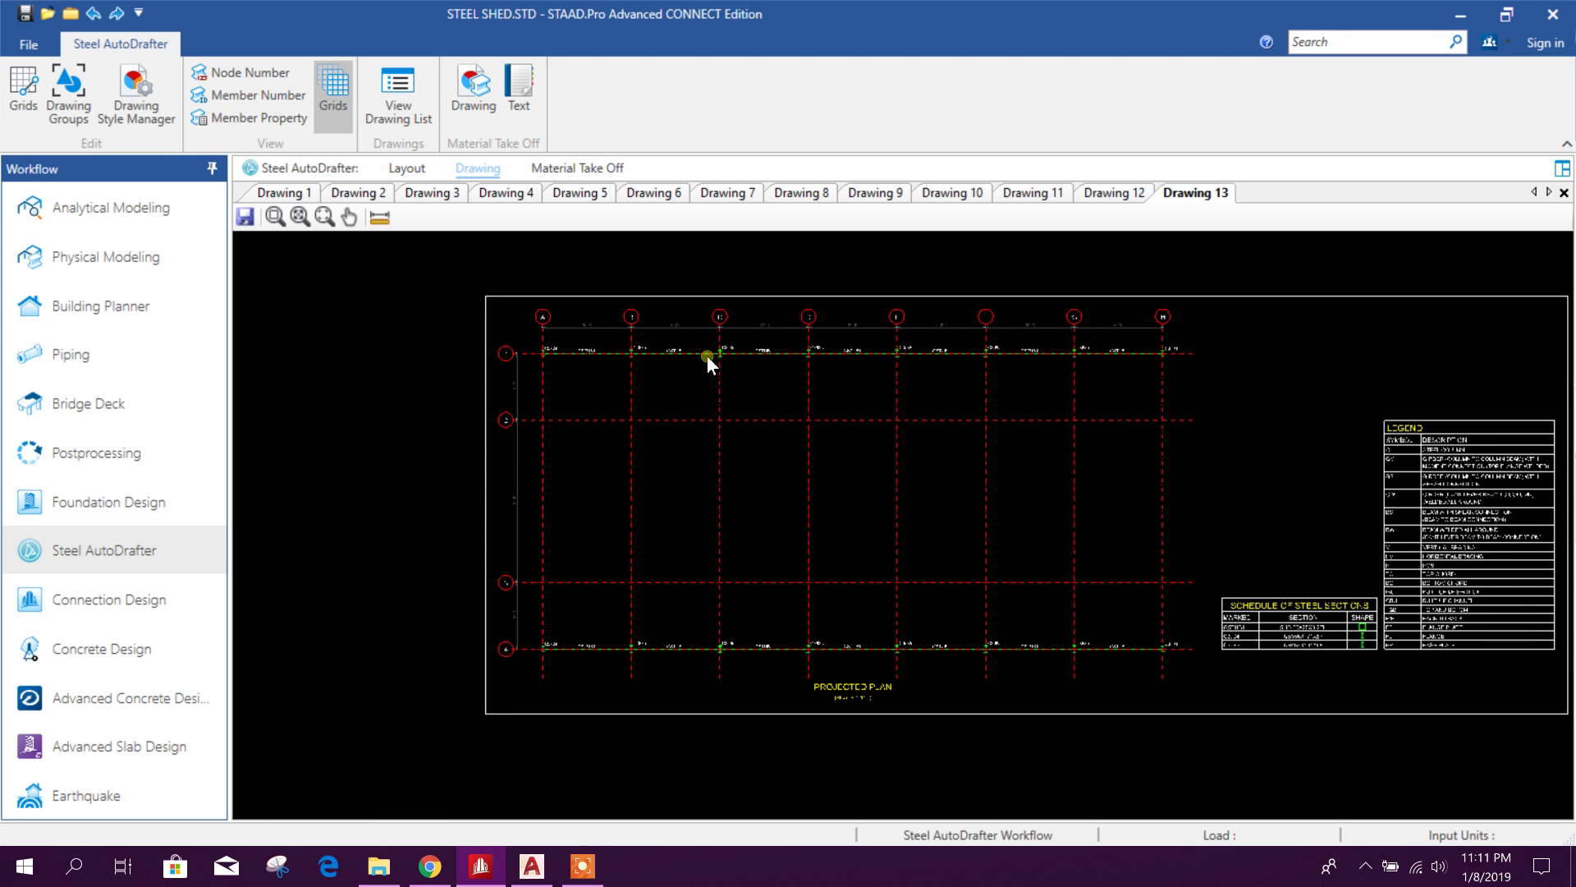
scroll(792, 720, "up", 5)
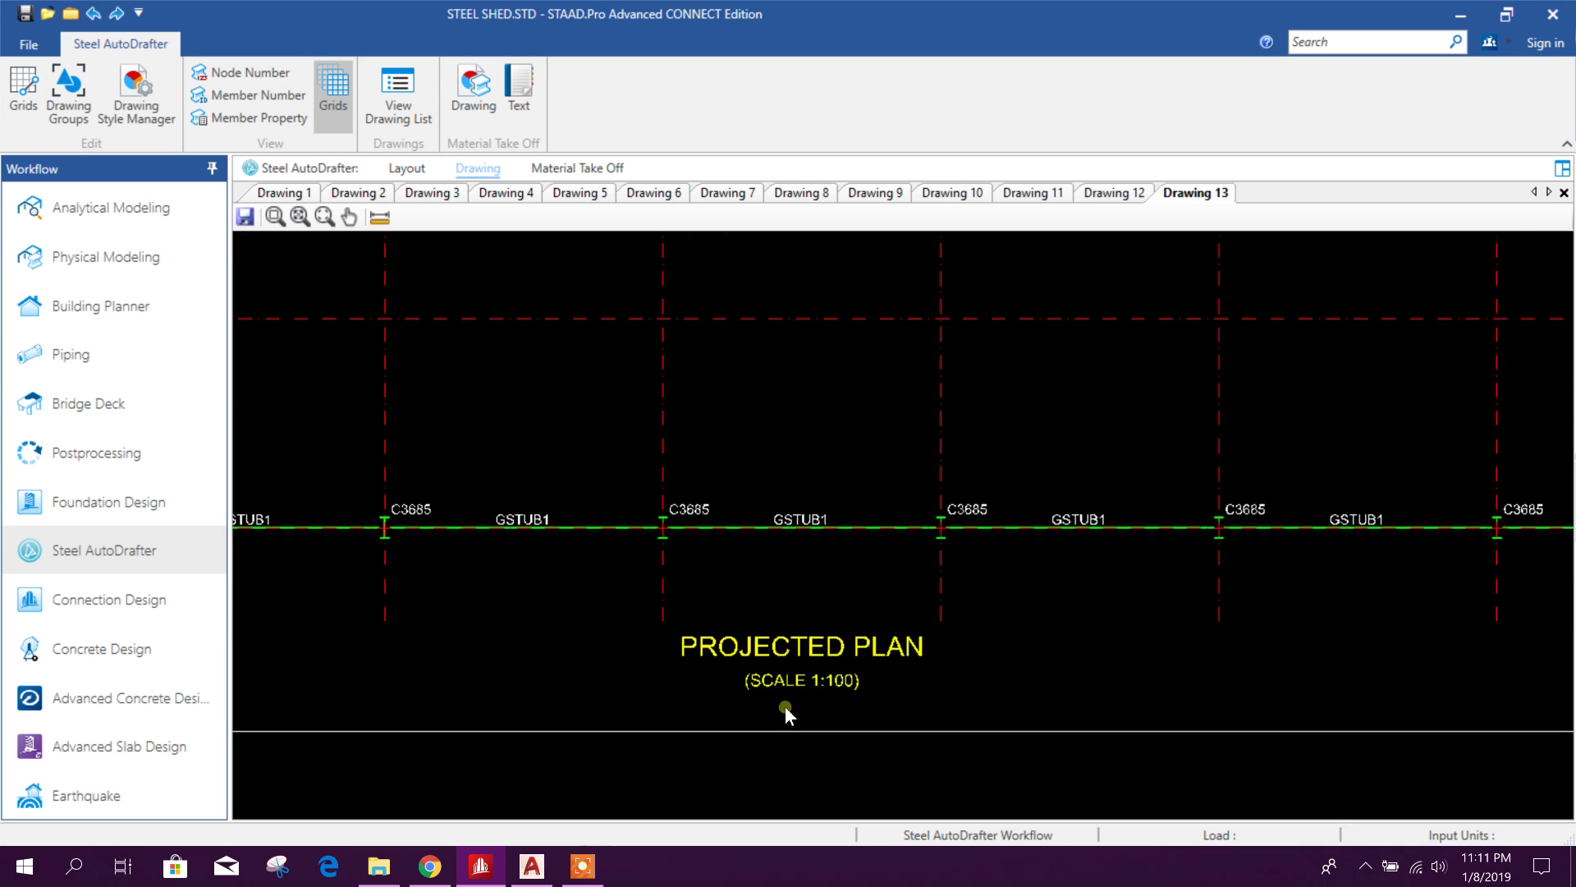
Examine the section and shape listed for each mark in Drawing 13's schedule of steel sections.
scroll(943, 693, "down", 4)
scroll(1295, 654, "down", 3)
scroll(1130, 669, "up", 5)
scroll(1162, 615, "up", 2)
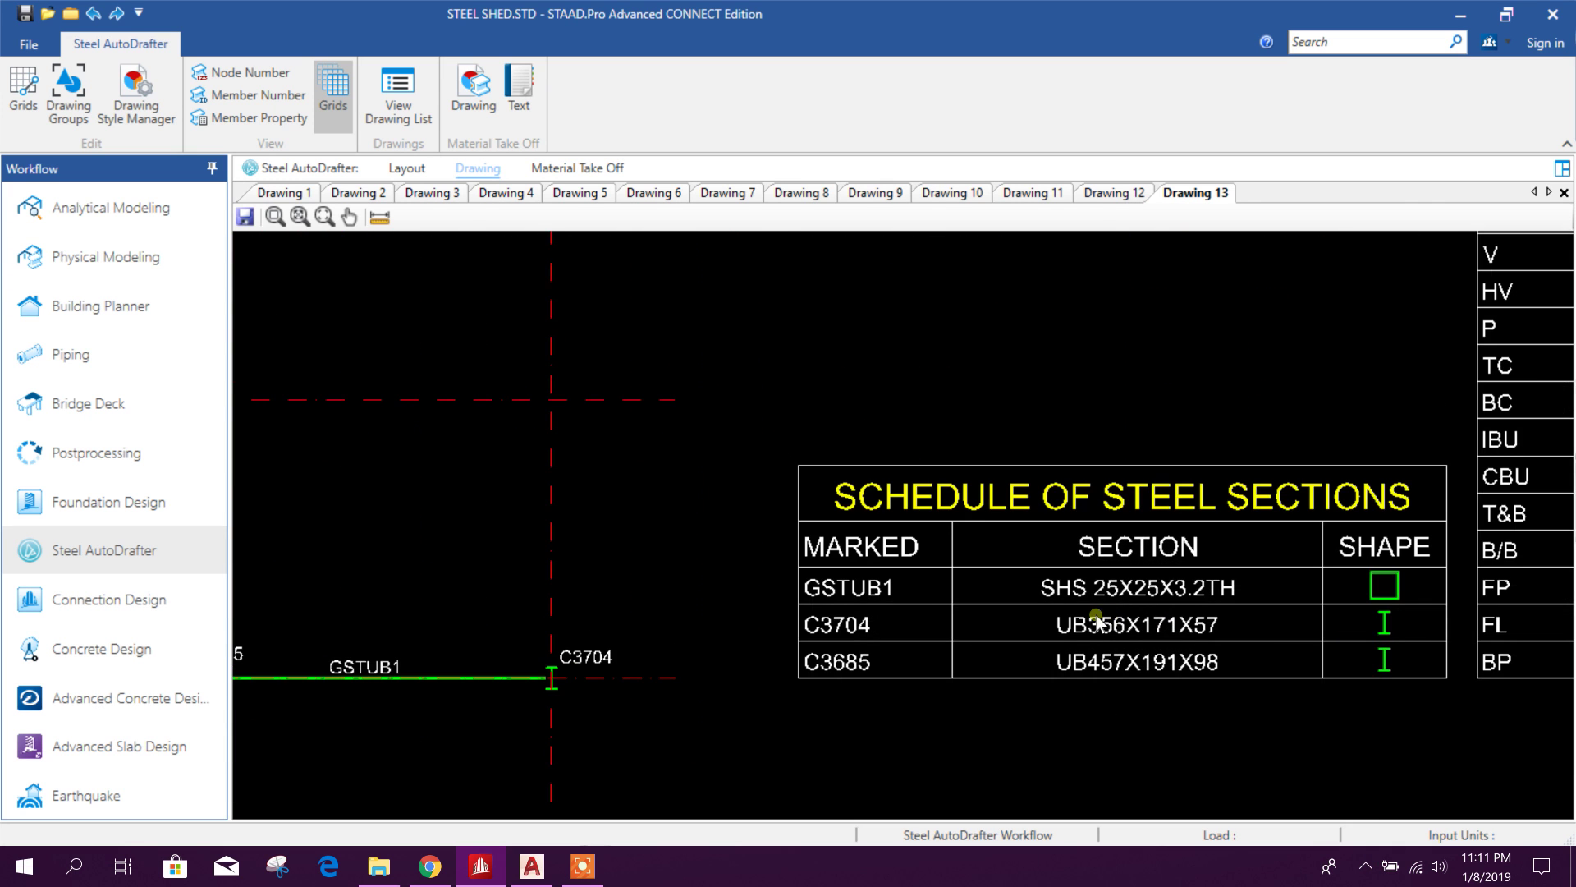
middle_click_drag(1069, 606, 998, 610)
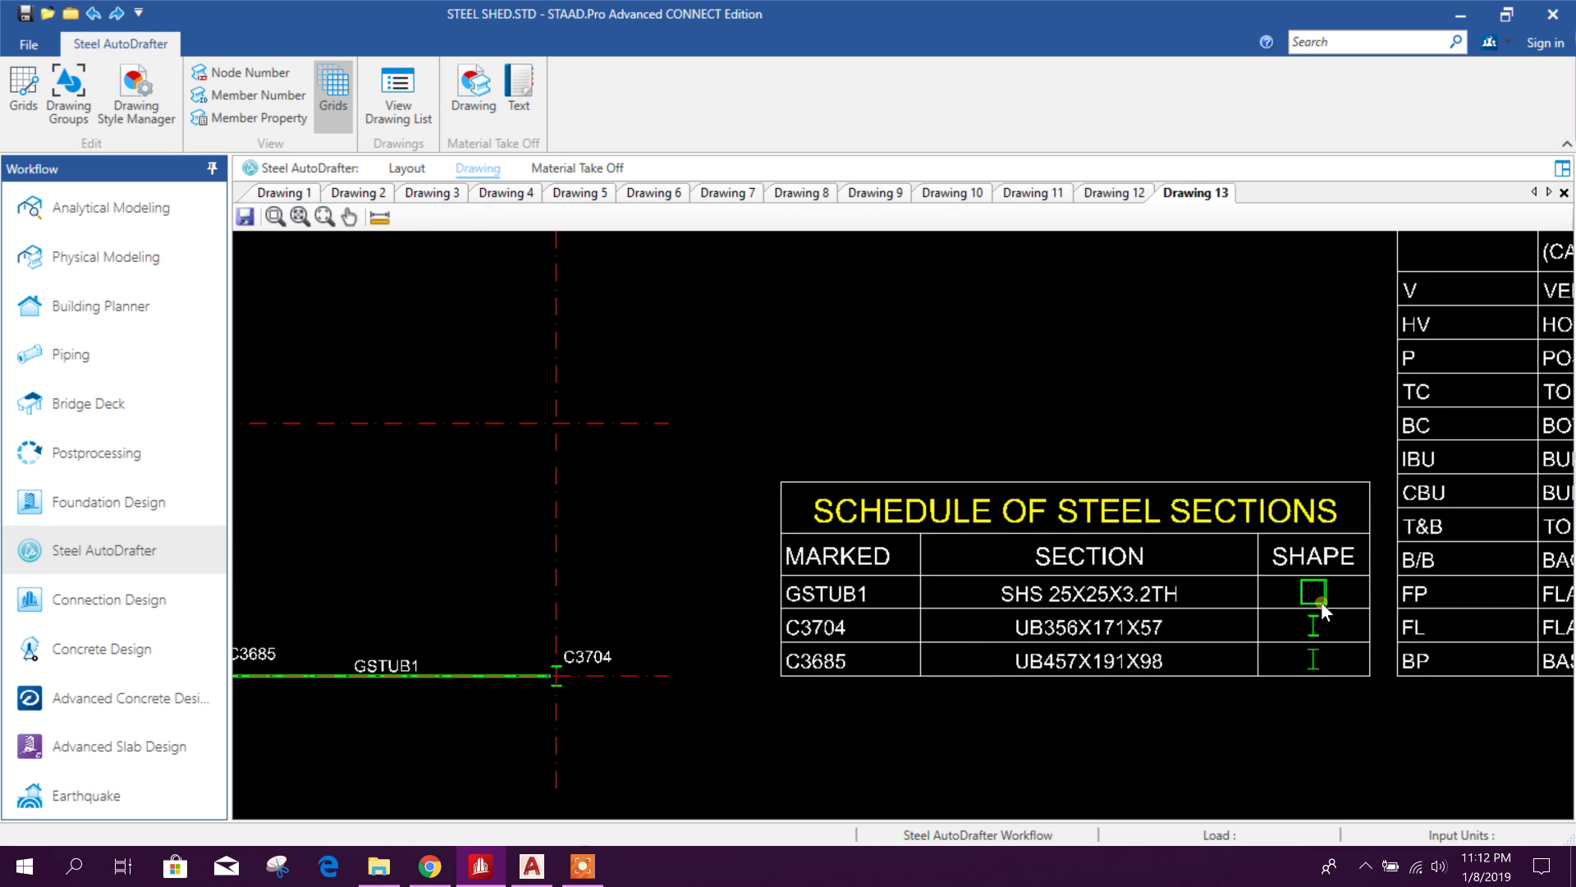
scroll(1041, 640, "left", 1)
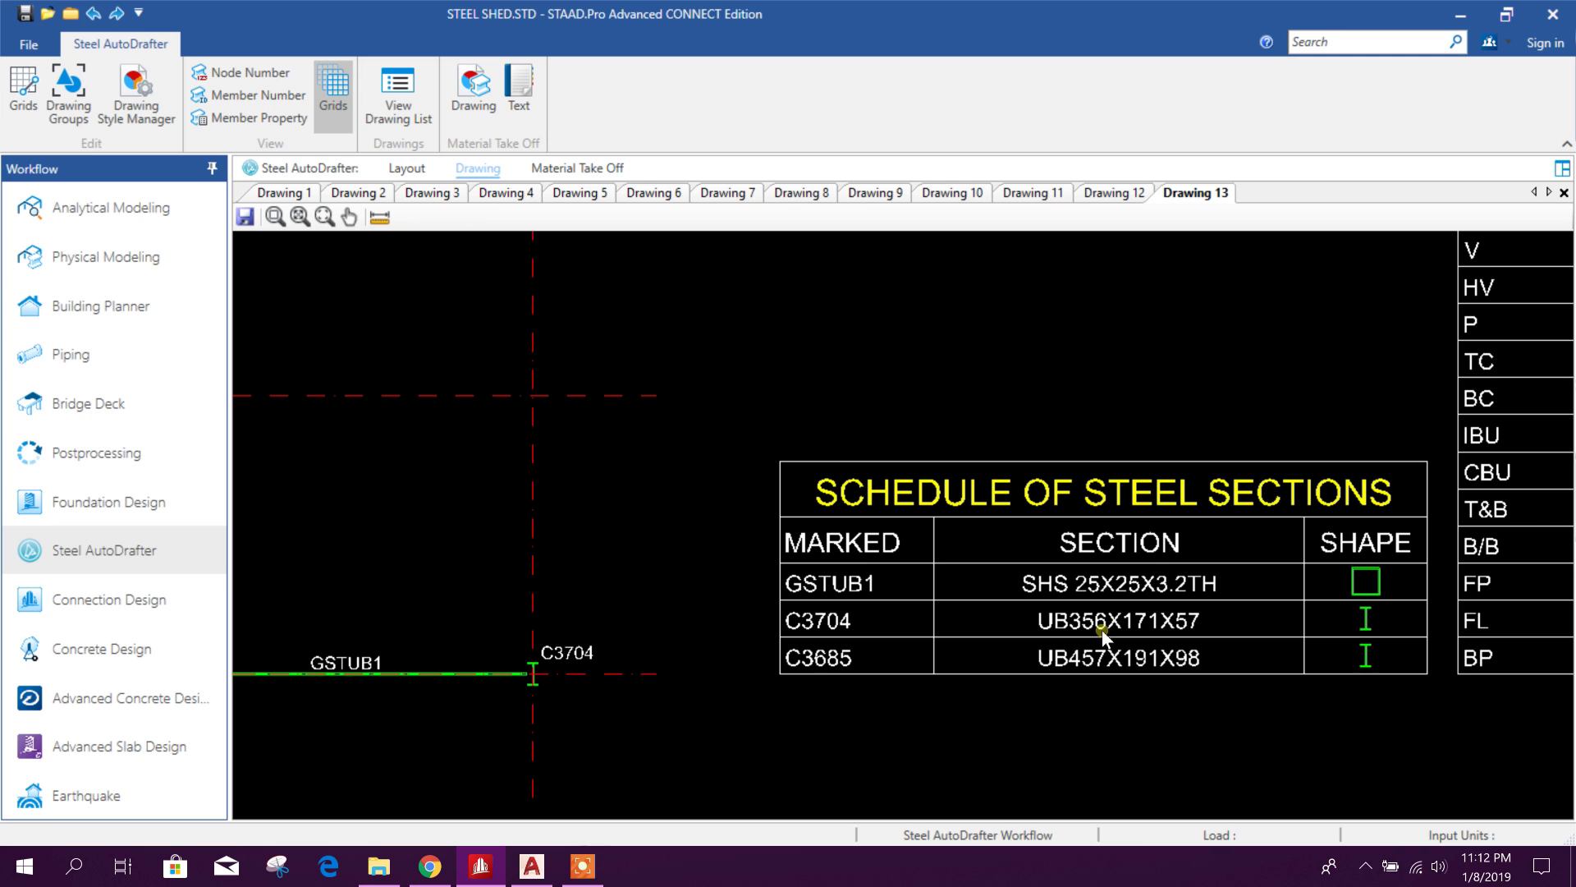
scroll(1100, 672, "down", 4)
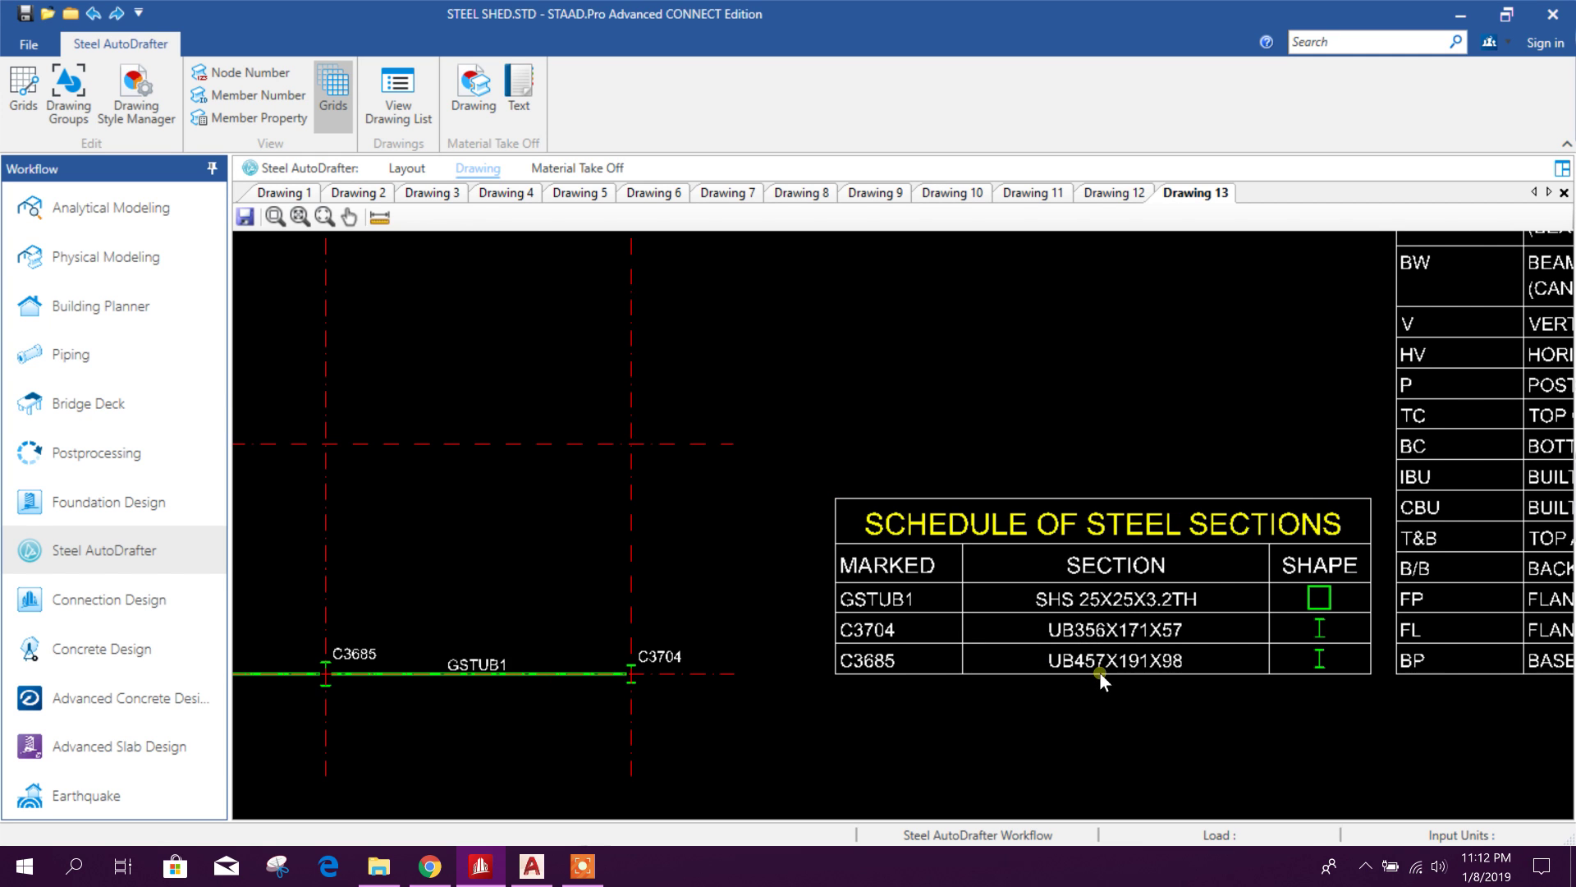
scroll(924, 682, "down", 1)
scroll(925, 682, "up", 5)
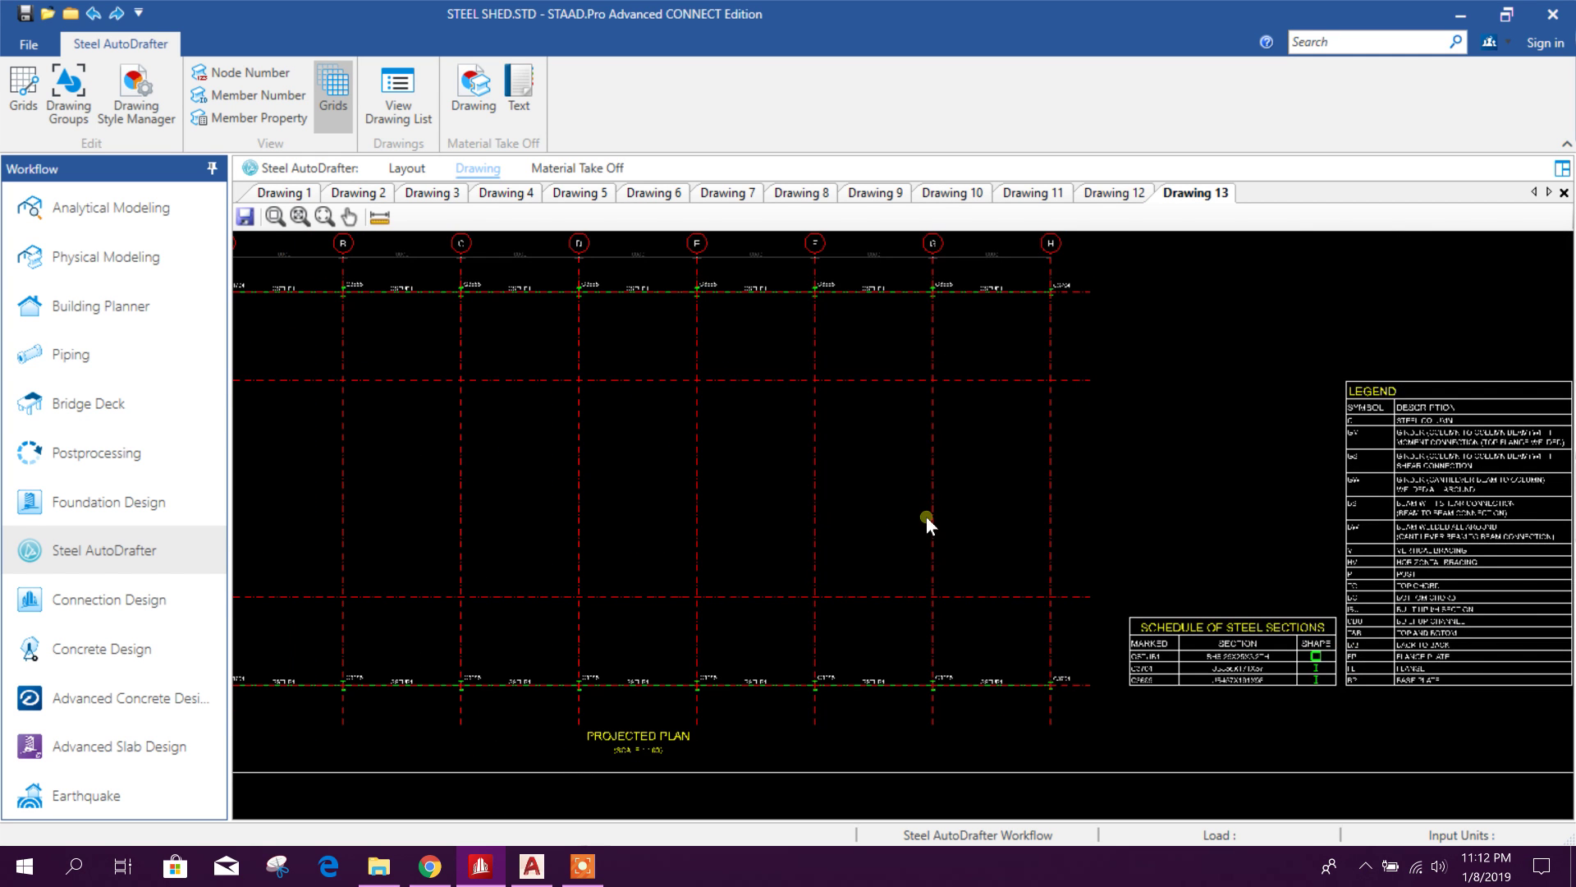
scroll(1332, 688, "up", 1)
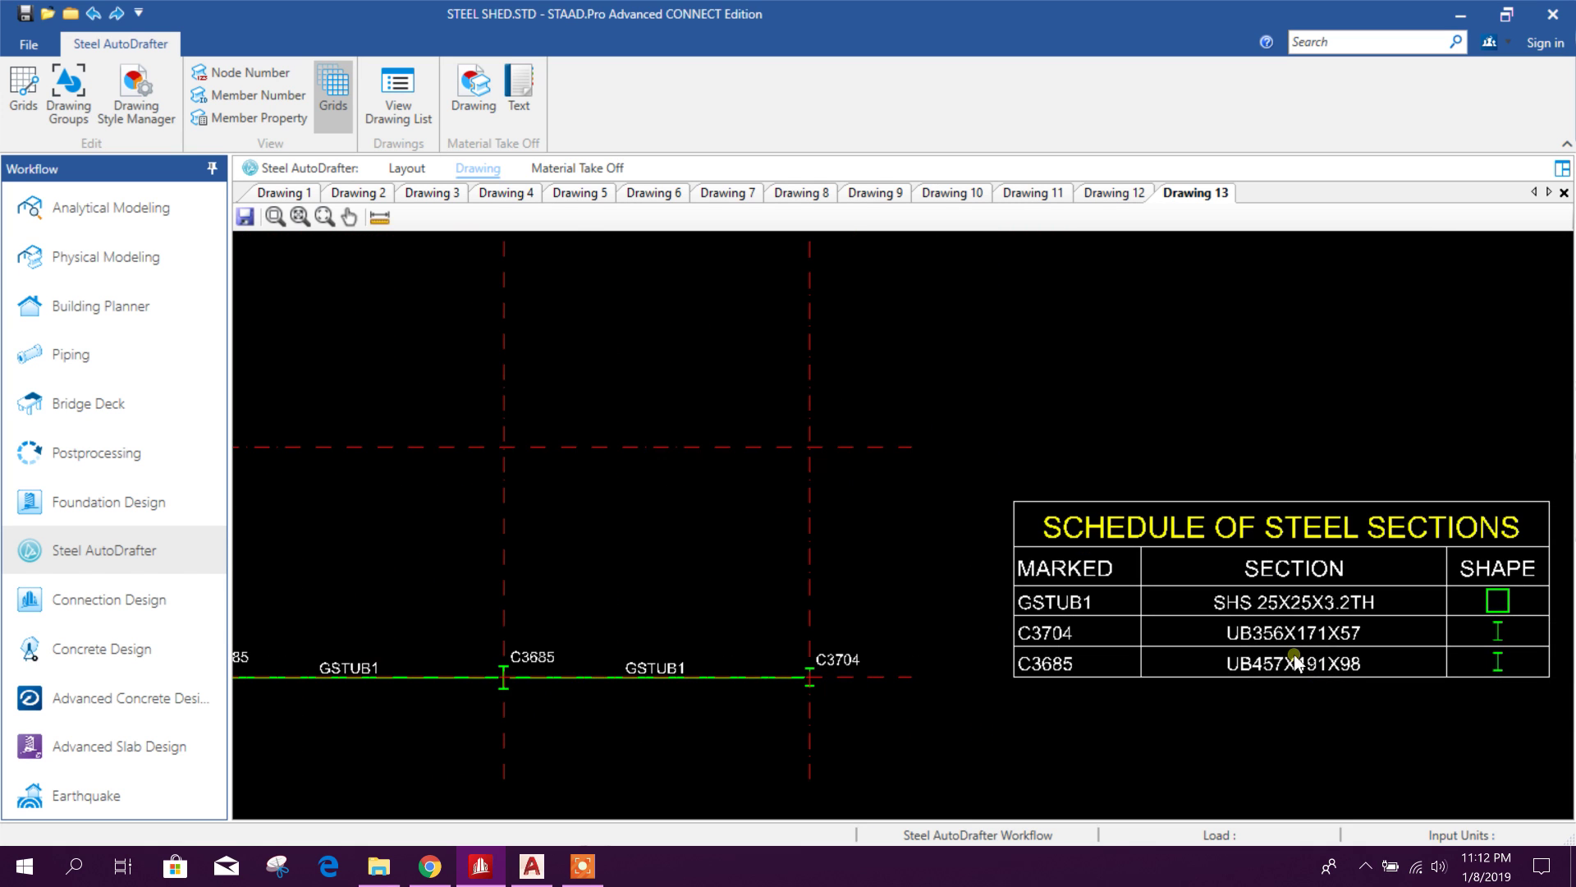
Examine the column and beam marks between Grids E and H along Grid 1 of the projected plan.
scroll(1285, 673, "down", 3)
scroll(988, 575, "down", 2)
scroll(1133, 443, "up", 5)
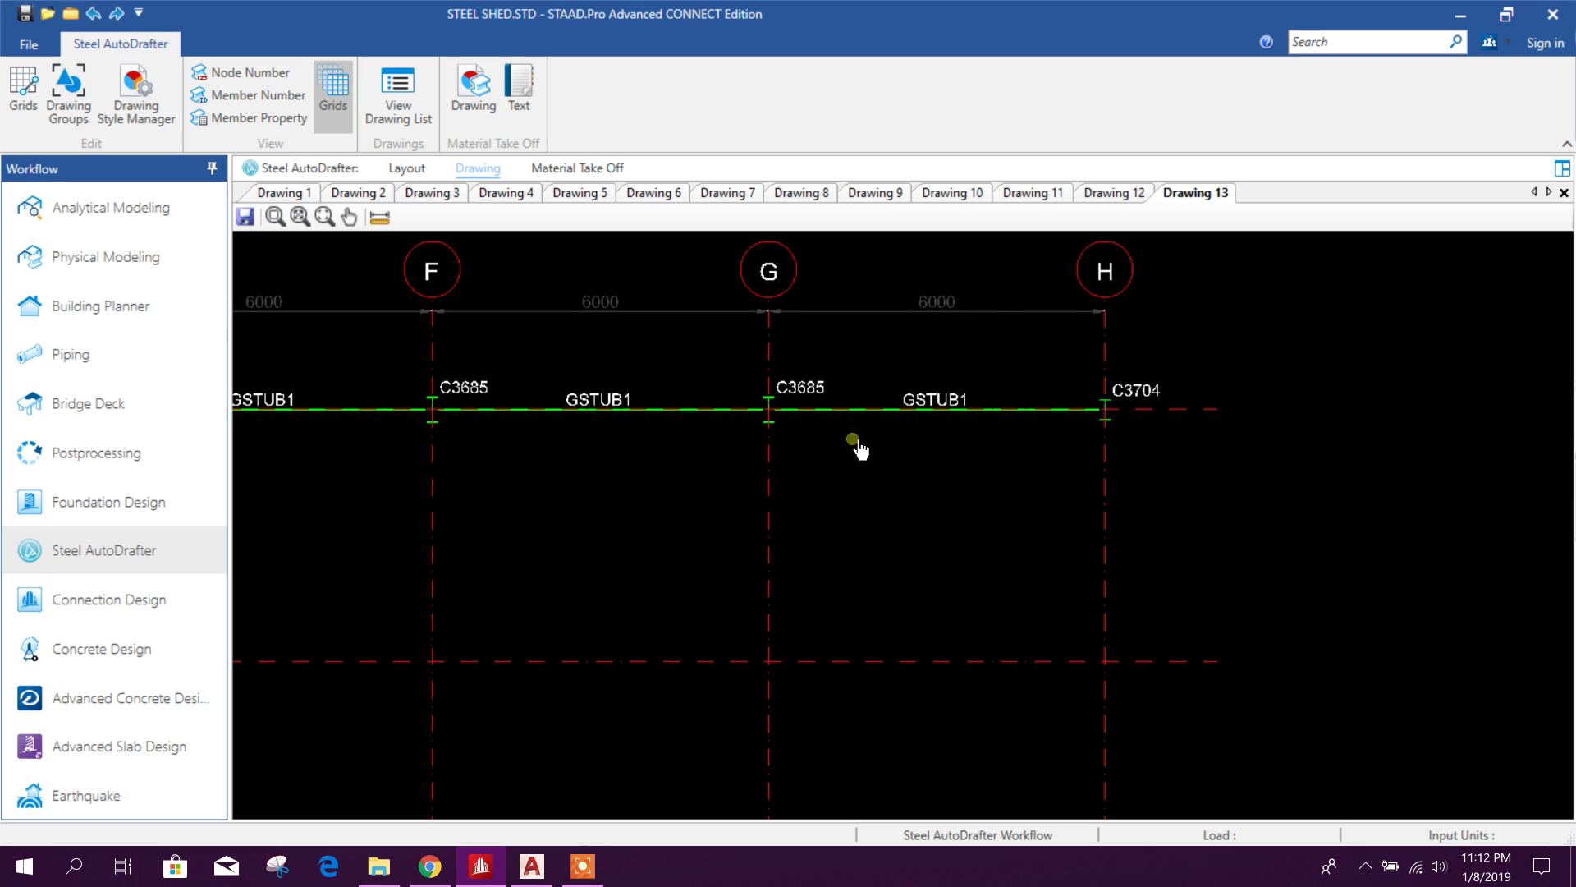
middle_click_drag(852, 439, 1098, 466)
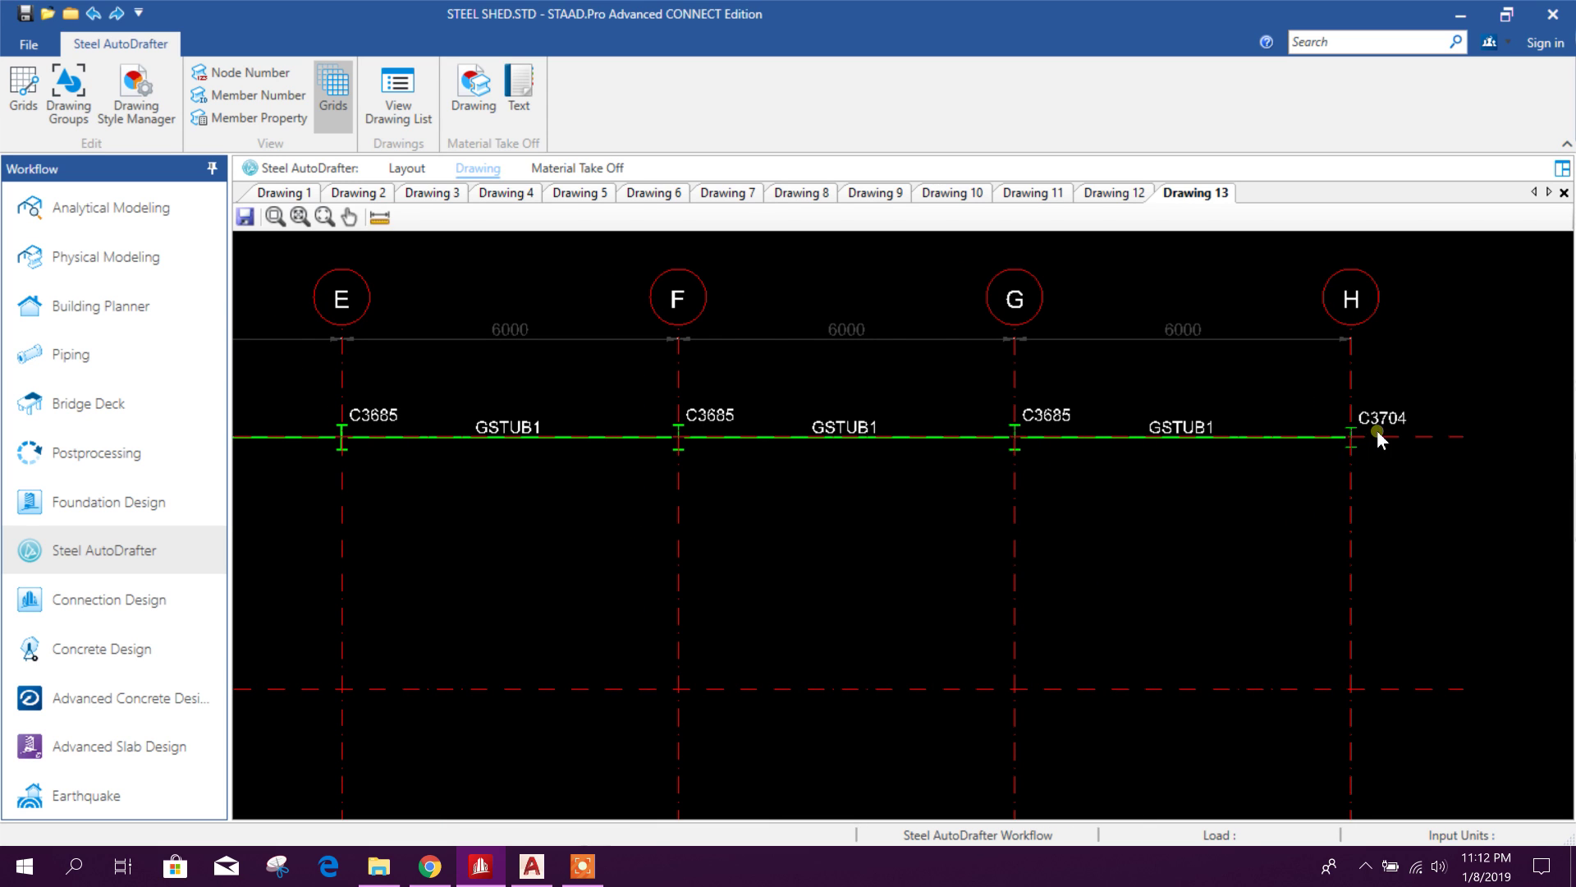
scroll(1377, 431, "up", 2)
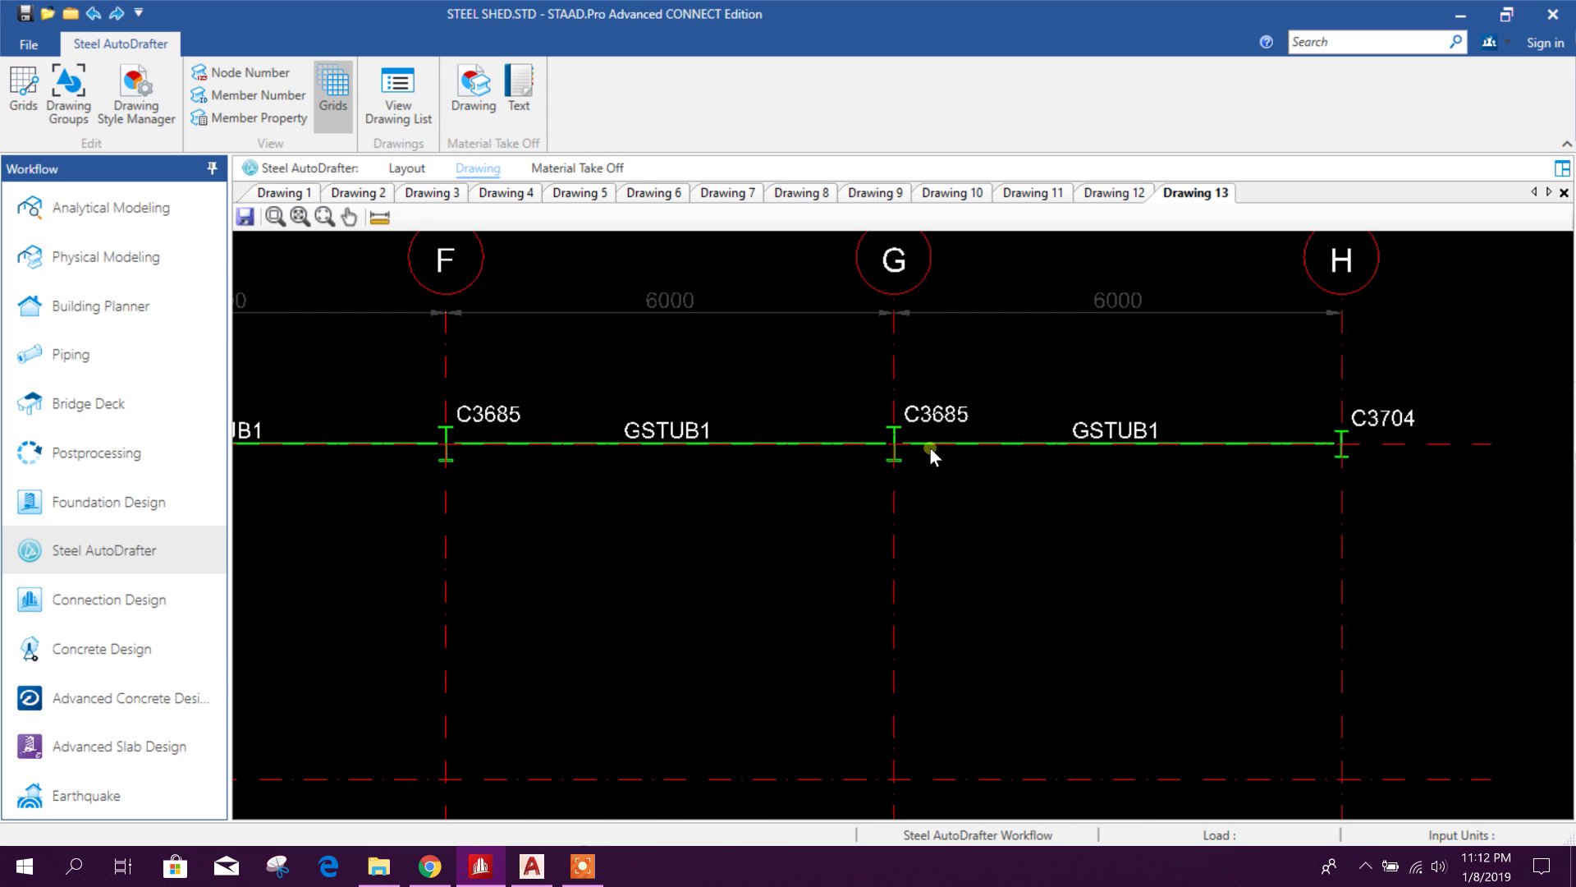
middle_click_drag(880, 482, 1077, 481)
scroll(1084, 472, "up", 1)
scroll(1140, 441, "down", 6)
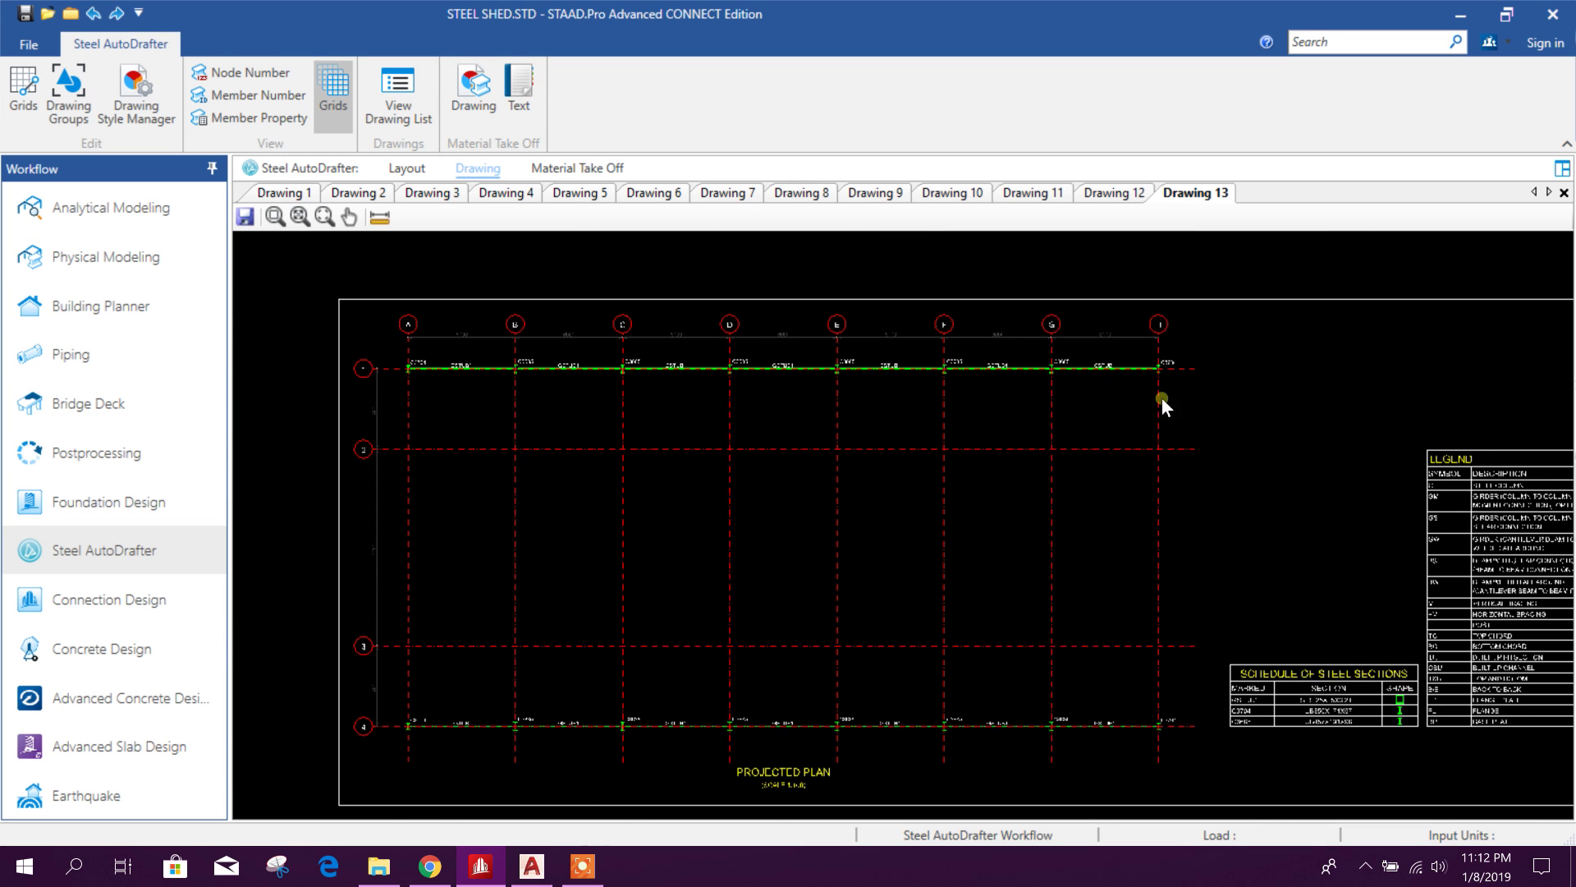
Follow the member marks and grid spacings along Grid 1 of the projected plan from Grid H towards Grid B.
scroll(1281, 740, "up", 1)
scroll(1438, 719, "down", 1)
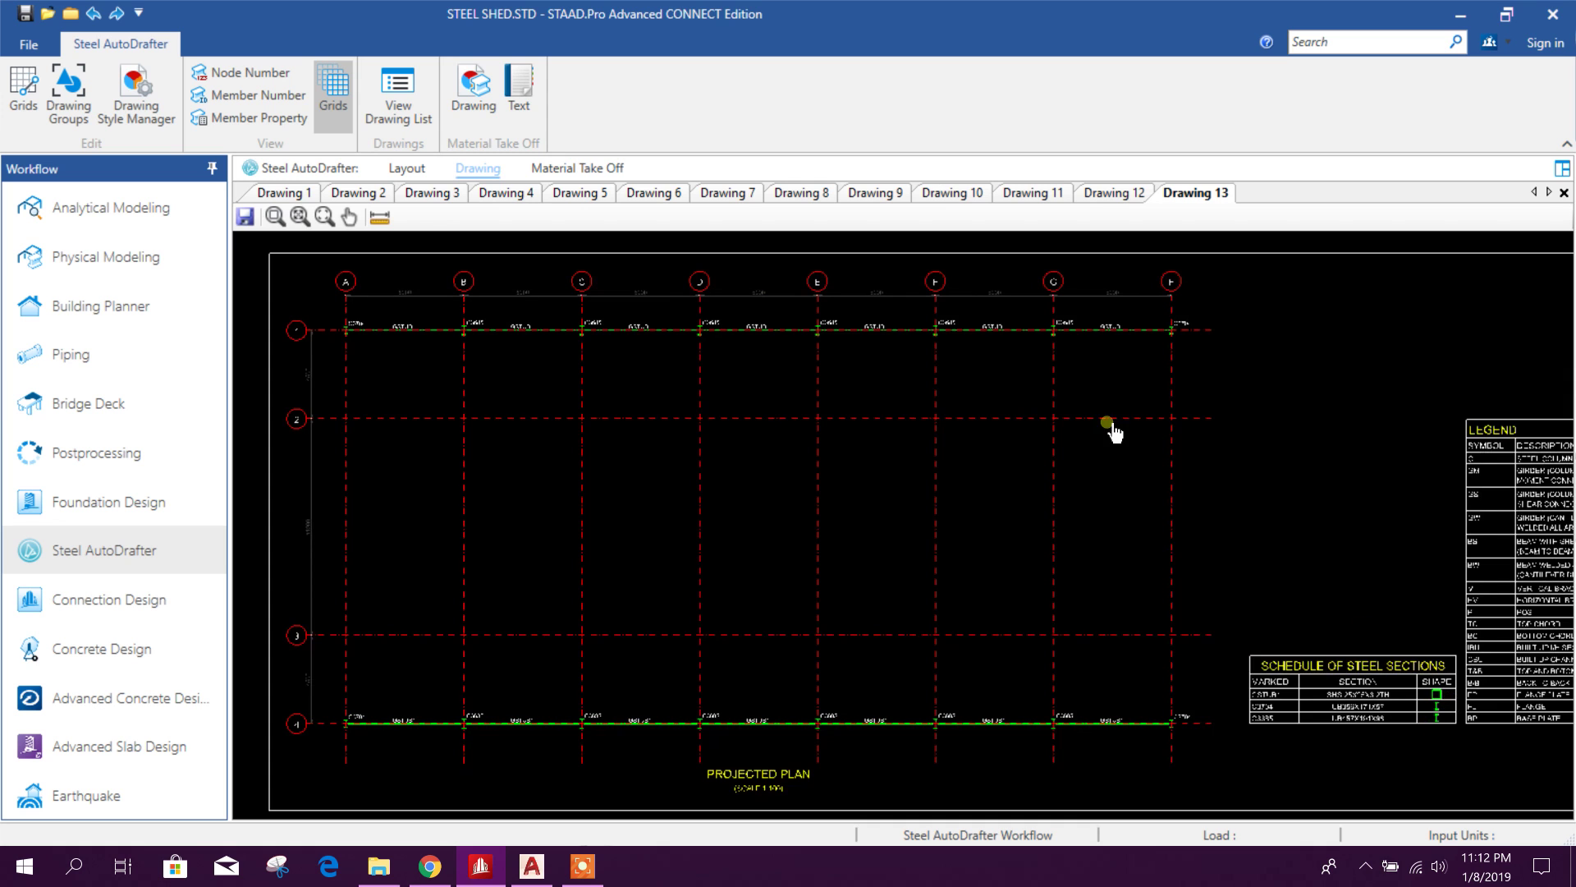
scroll(1187, 431, "up", 3)
scroll(1256, 442, "up", 1)
middle_click_drag(1022, 424, 1299, 457)
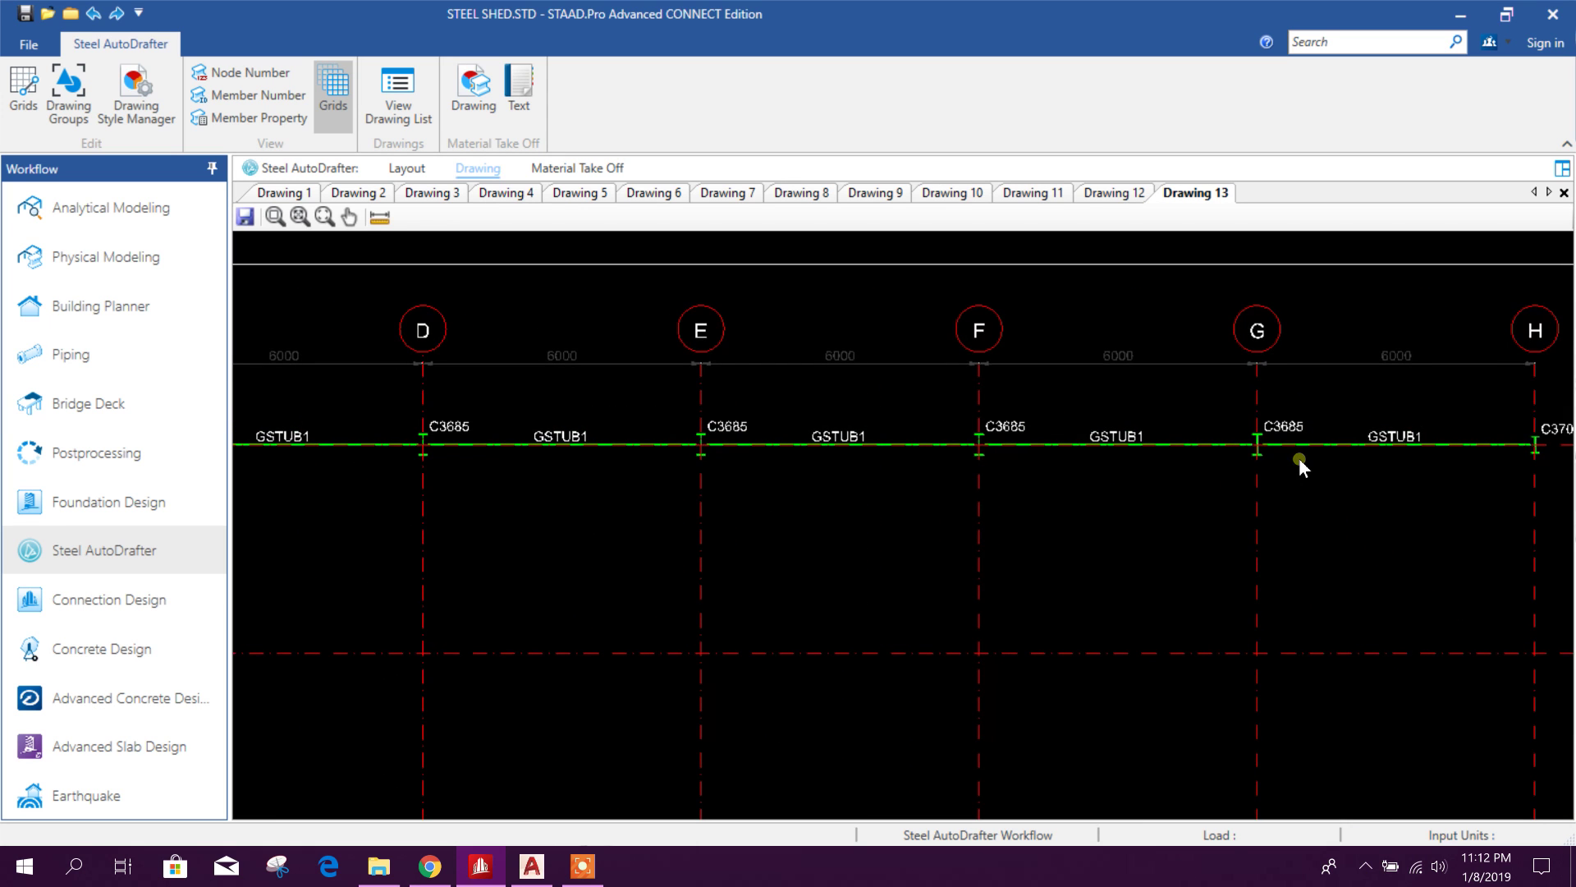
middle_click_drag(1043, 476, 1332, 487)
middle_click_drag(955, 489, 1187, 510)
scroll(1033, 479, "down", 2)
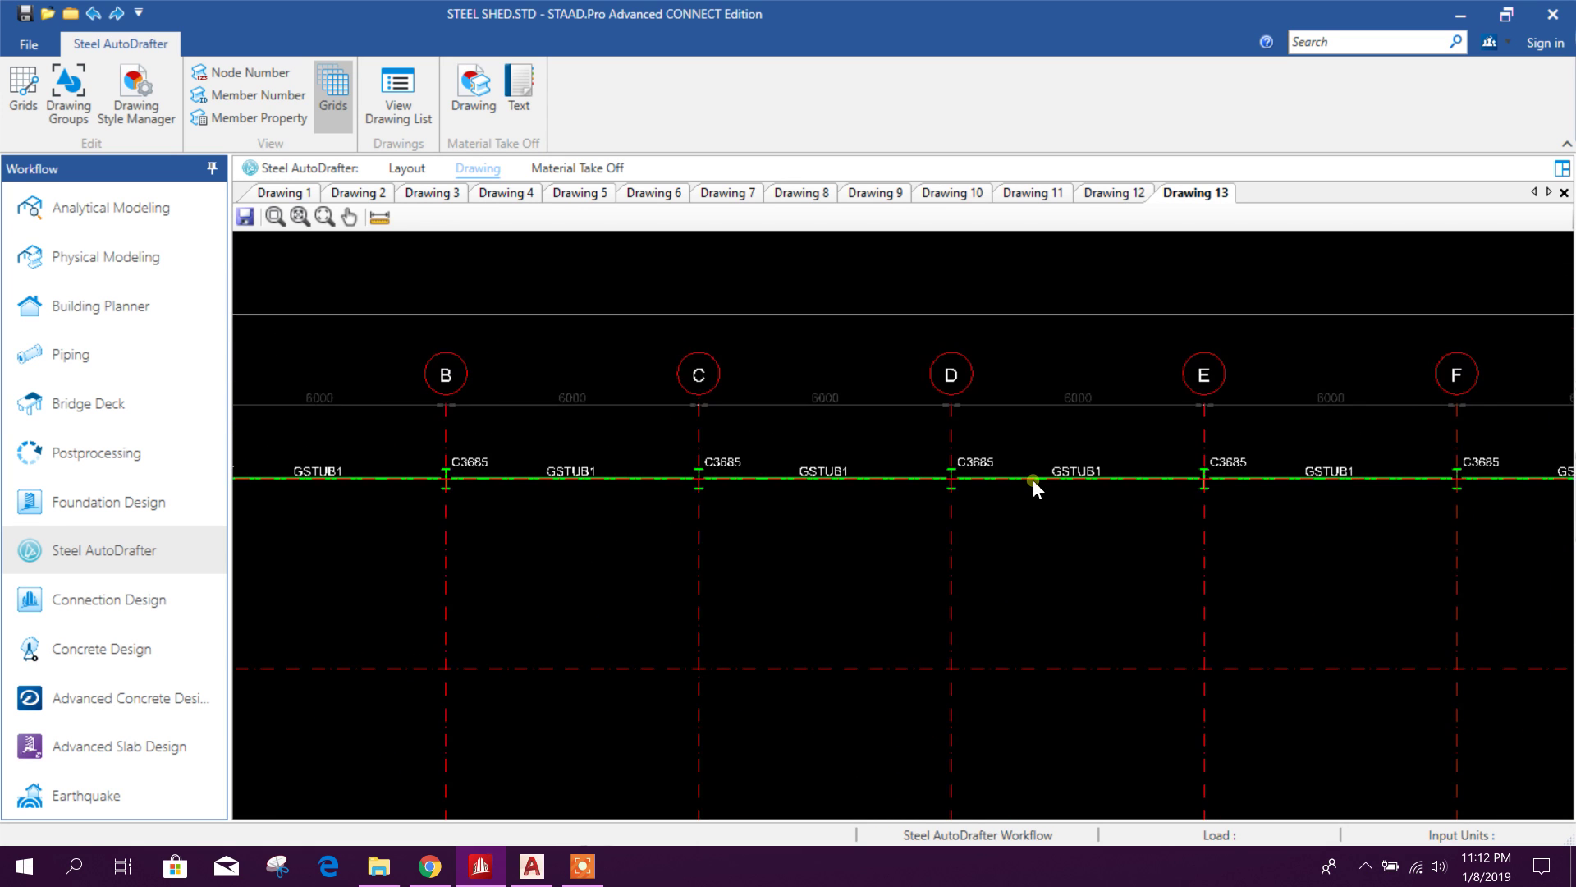
Examine the member marks along Grids 1 and 4 of Drawing 13's projected plan, then the full sheet with its schedule.
middle_click_drag(829, 535, 1113, 512)
scroll(814, 528, "down", 2)
scroll(675, 462, "up", 1)
scroll(821, 556, "down", 4)
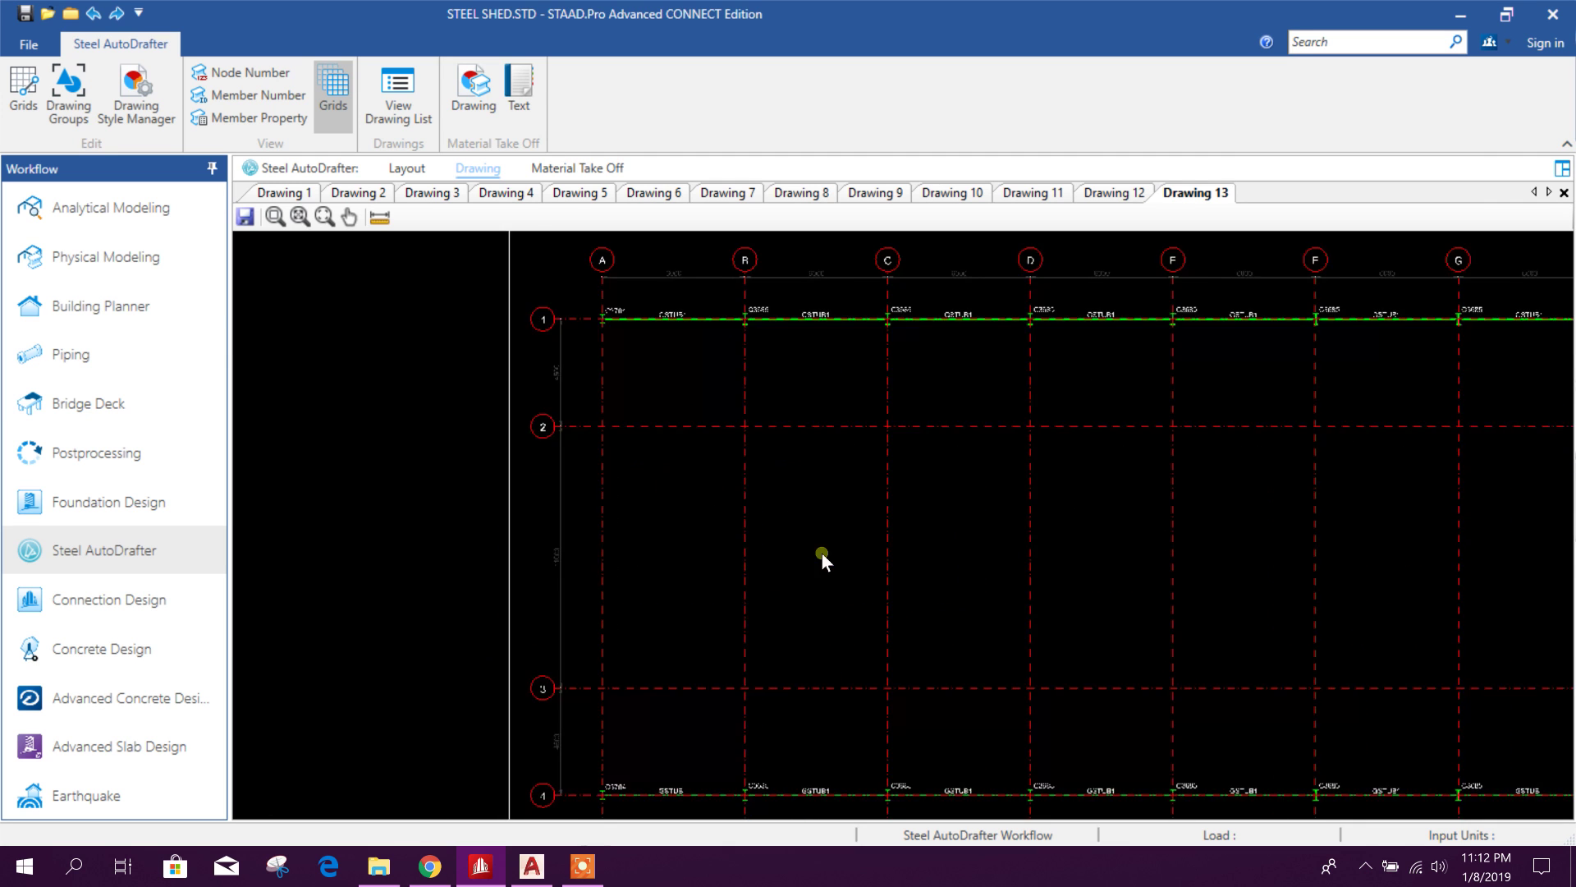
scroll(764, 743, "up", 2)
middle_click_drag(806, 776, 728, 709)
scroll(609, 676, "up", 4)
middle_click_drag(1102, 684, 746, 658)
middle_click_drag(1199, 651, 837, 649)
scroll(1018, 652, "down", 1)
scroll(1051, 667, "down", 4)
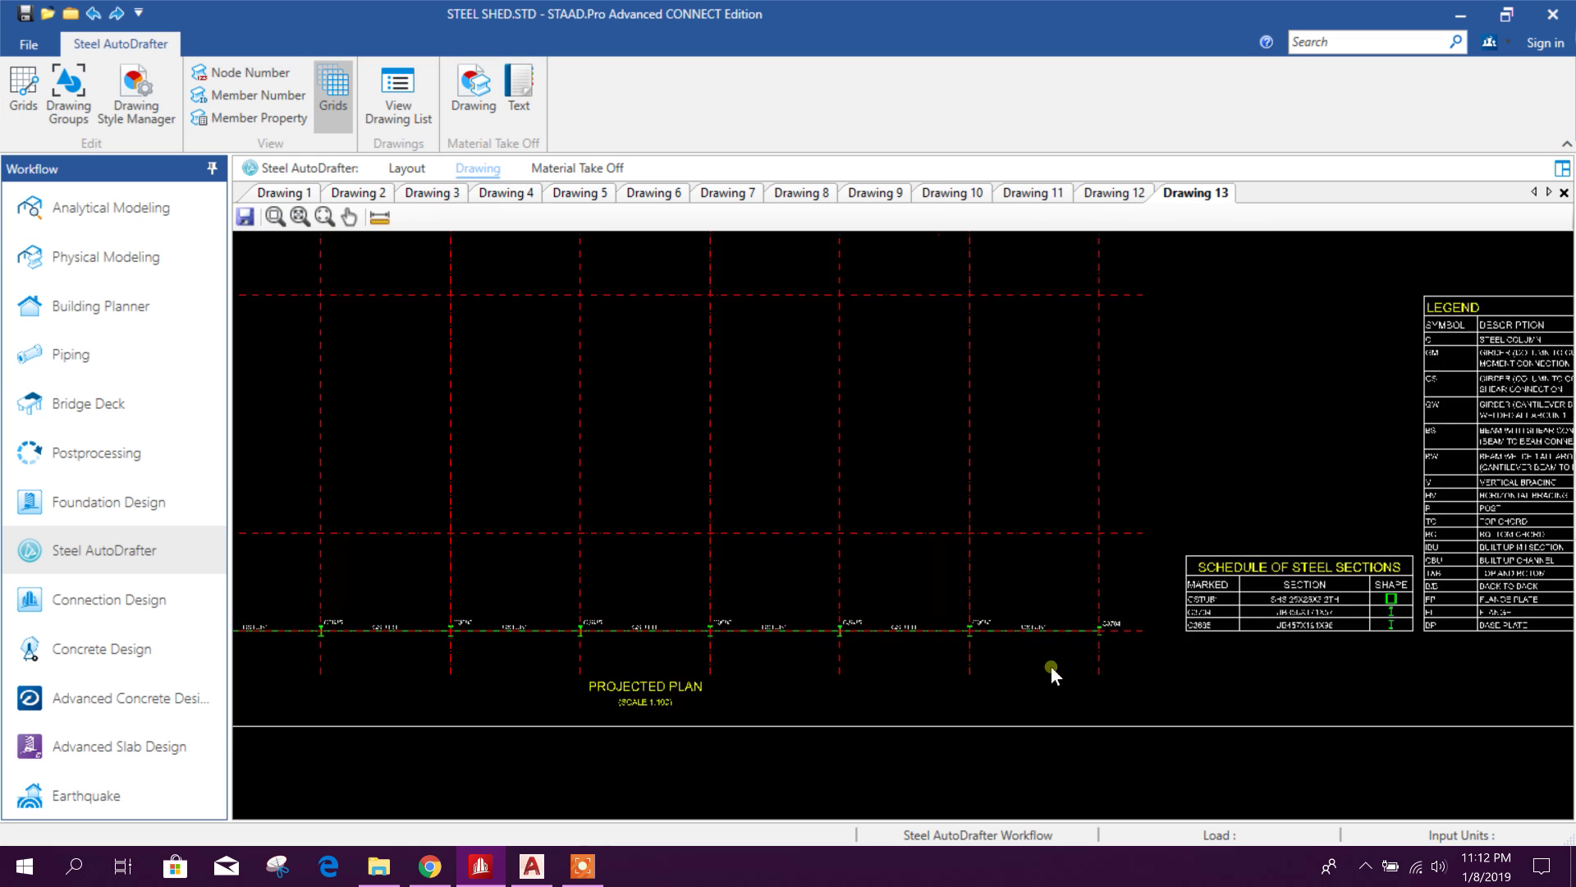
scroll(879, 498, "up", 3)
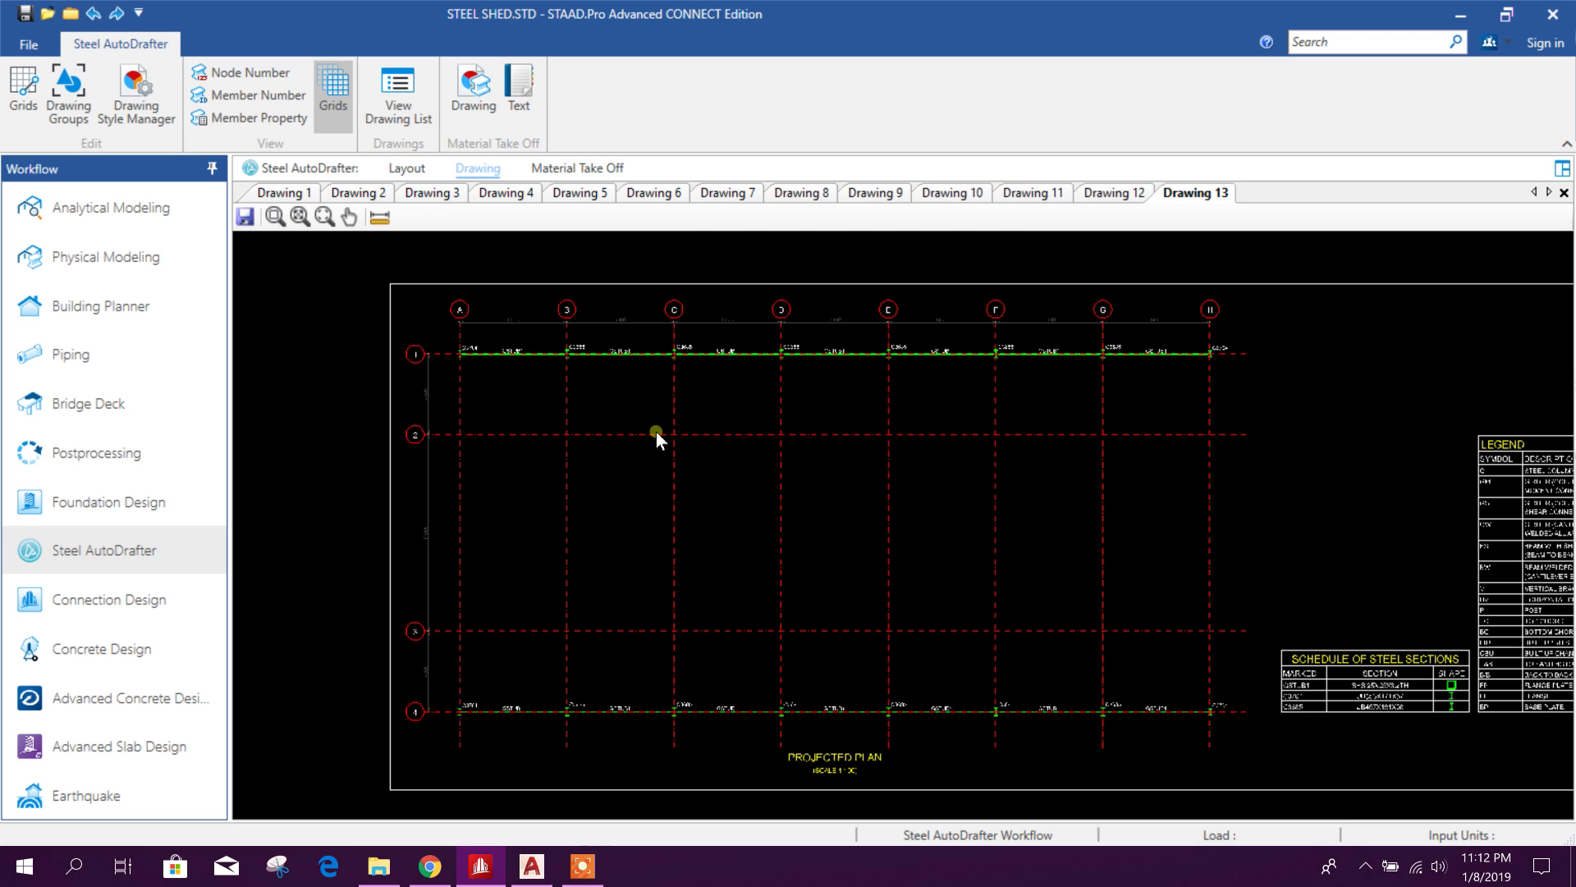
Save Drawing 1, the elevation on Grid A, as 1.dxf in the NEW VERSION folder.
left_click(295, 194)
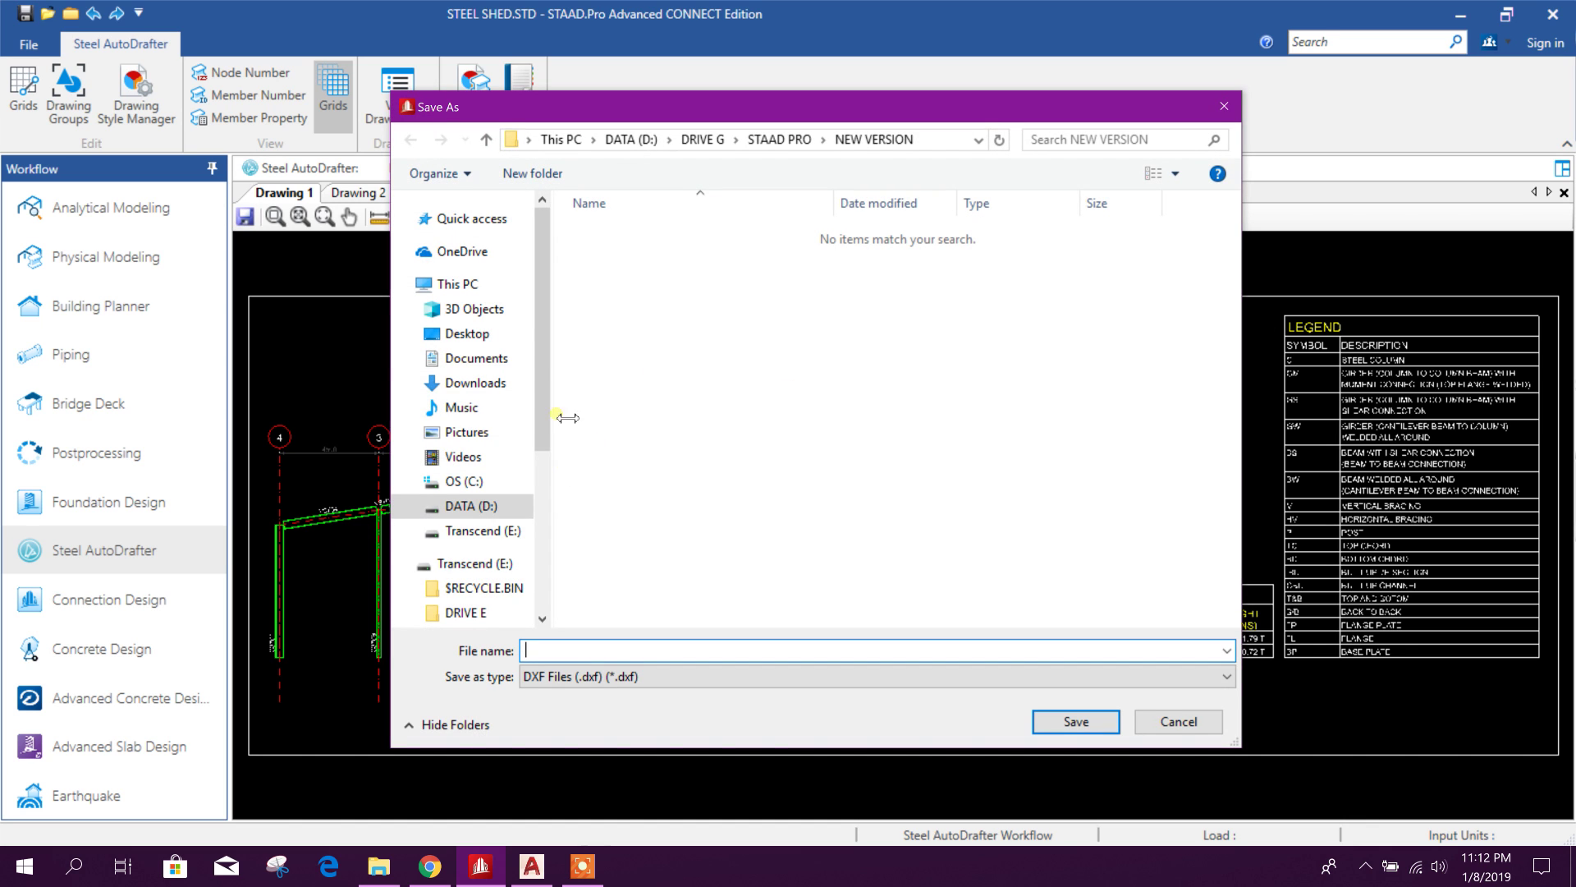
left_click_drag(545, 352, 545, 486)
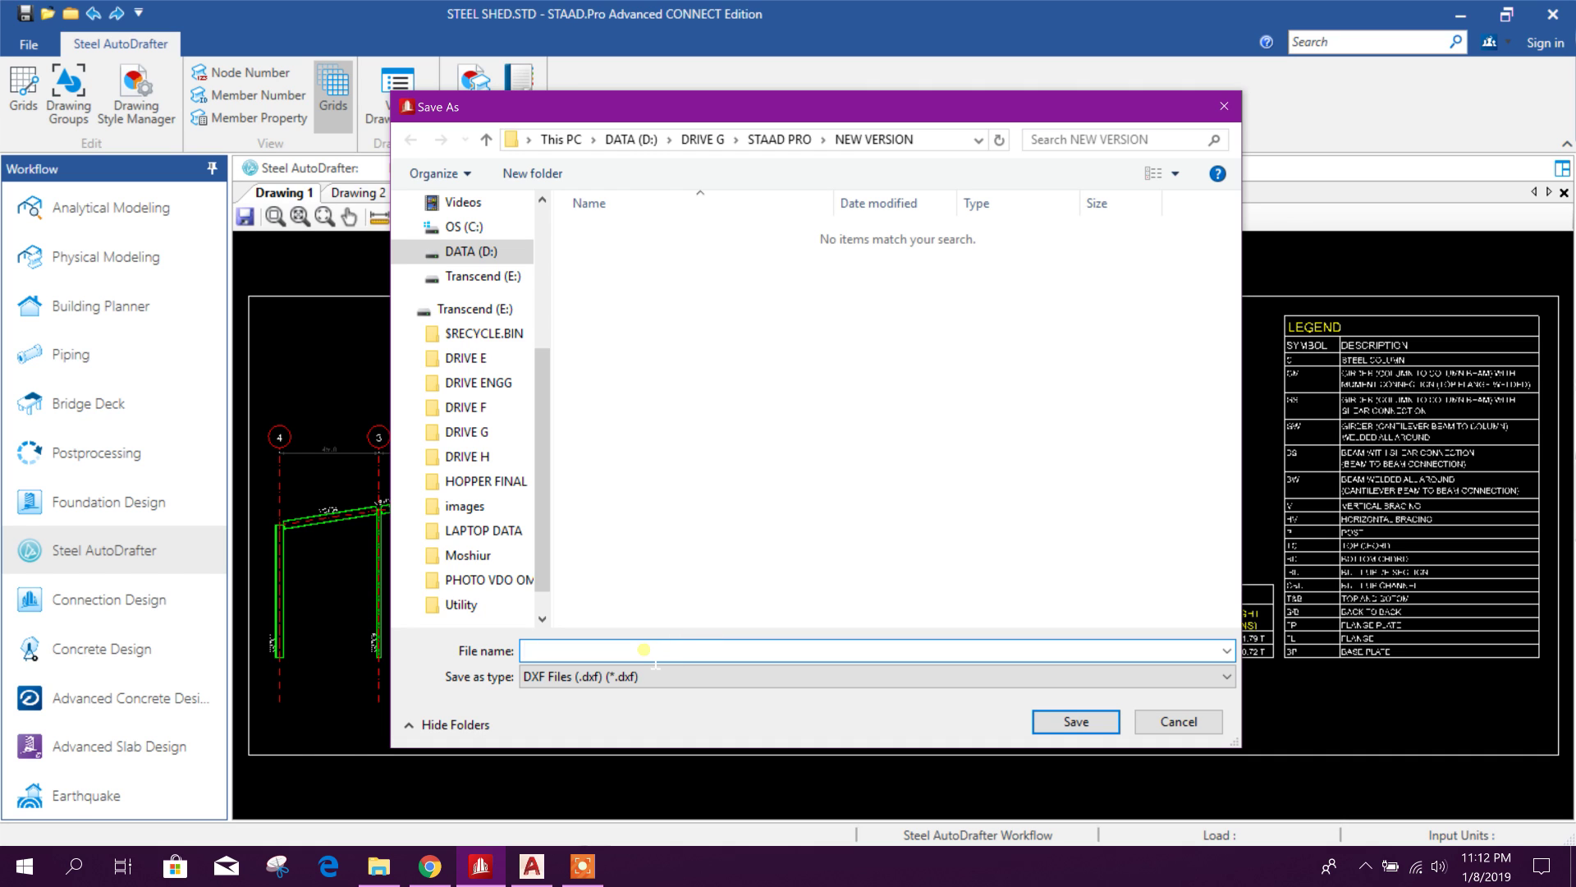
left_click(1053, 722)
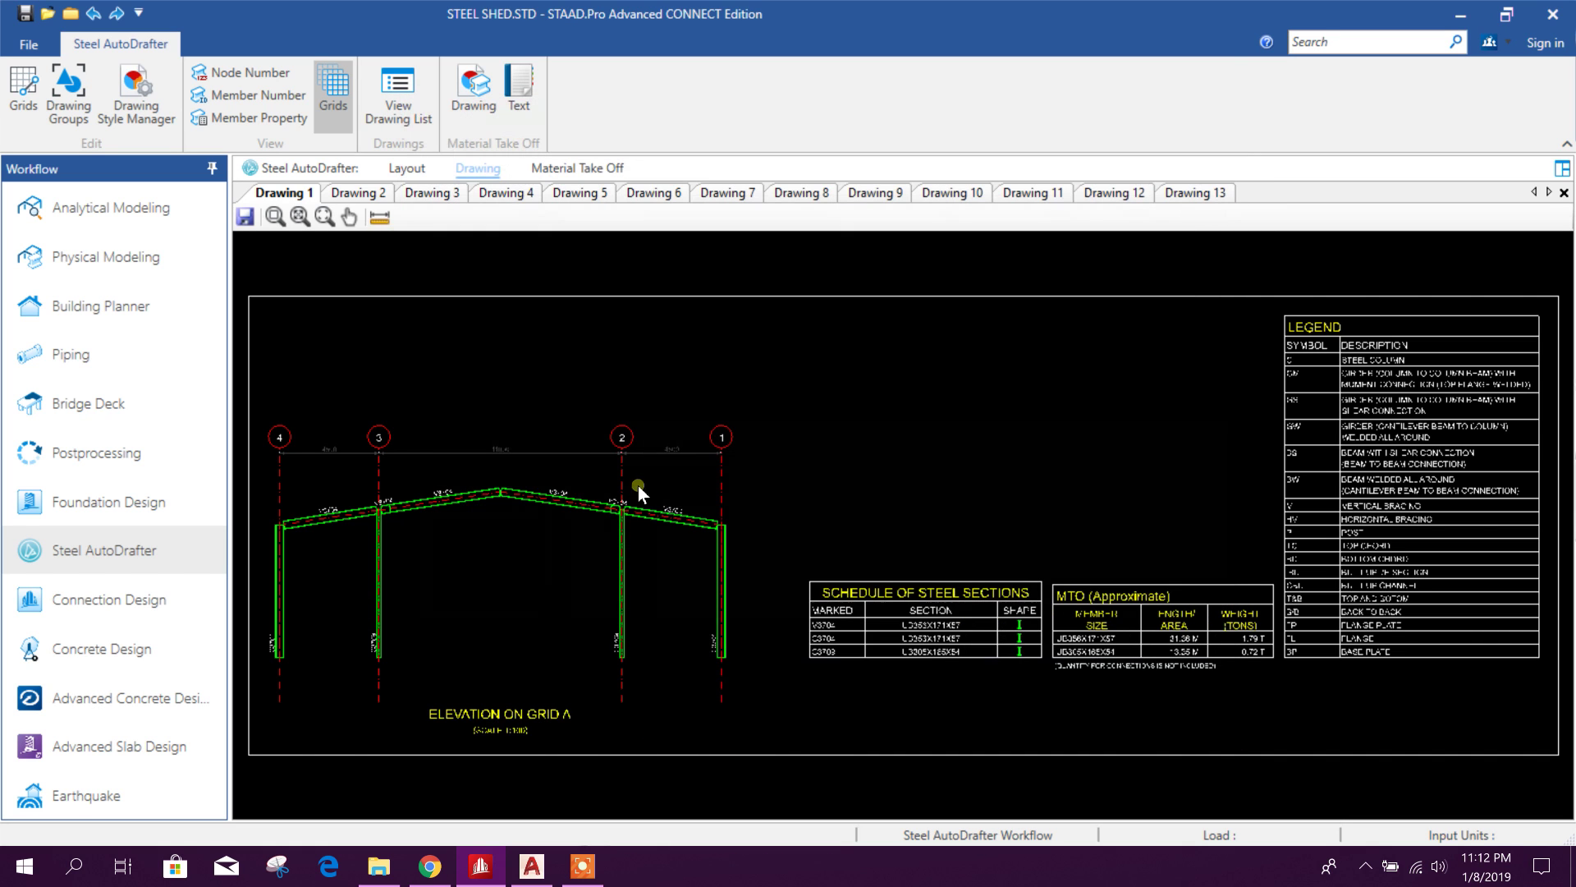
Save Drawing 2, the elevation on Grid B, as 2.dxf in the NEW VERSION folder.
left_click(358, 192)
left_click(244, 216)
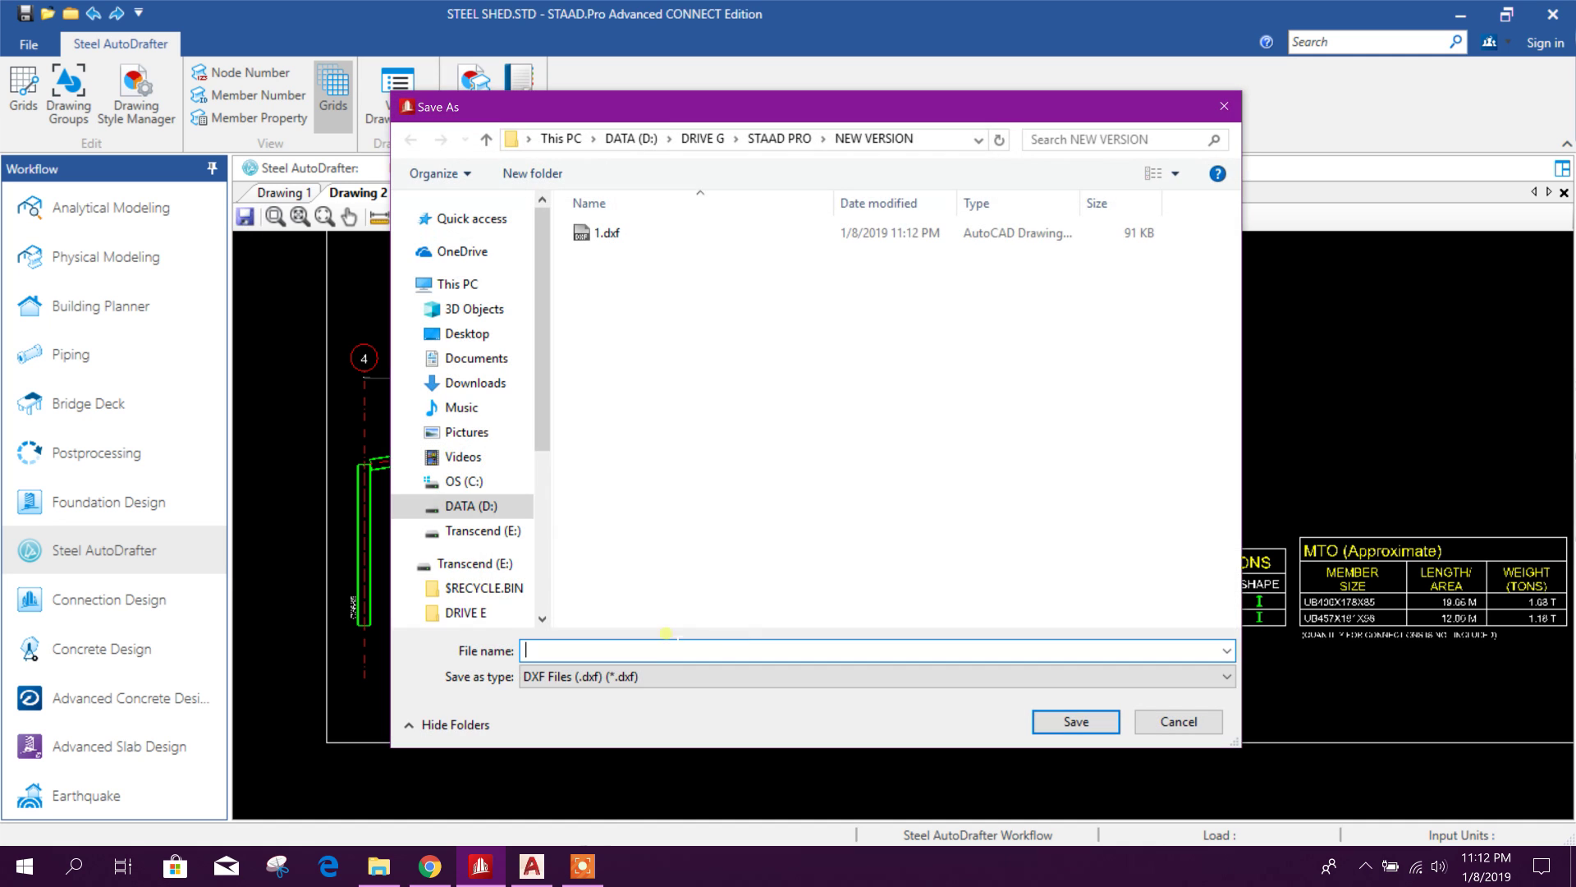
type("2")
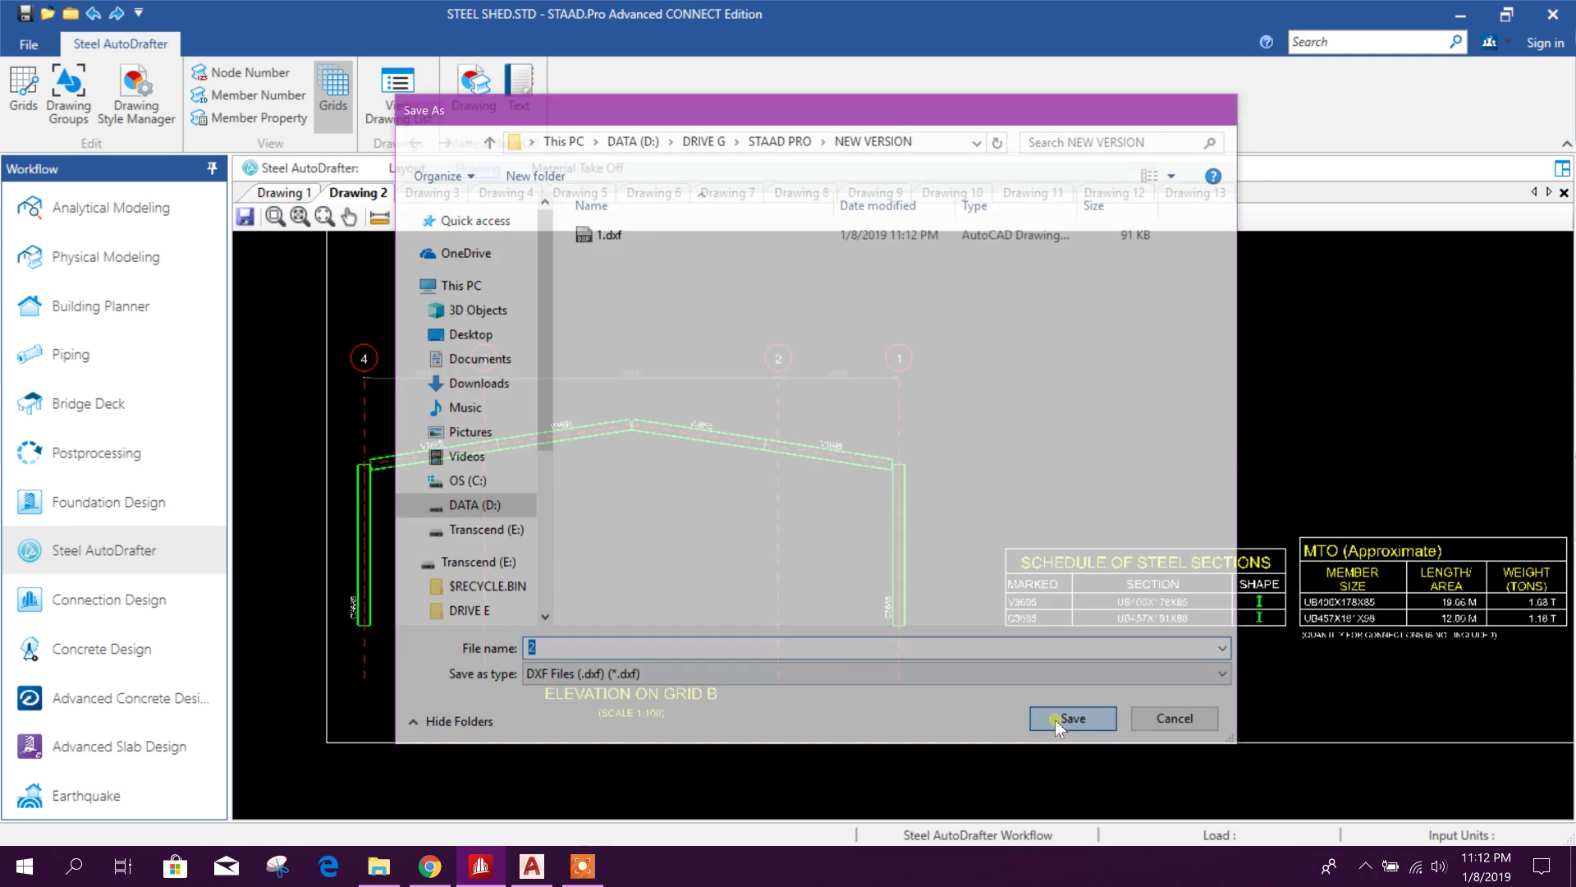
left_click(1056, 719)
Save Drawing 3, the elevation on Grid C, as 3.dxf in the NEW VERSION folder.
left_click(279, 194)
left_click(370, 194)
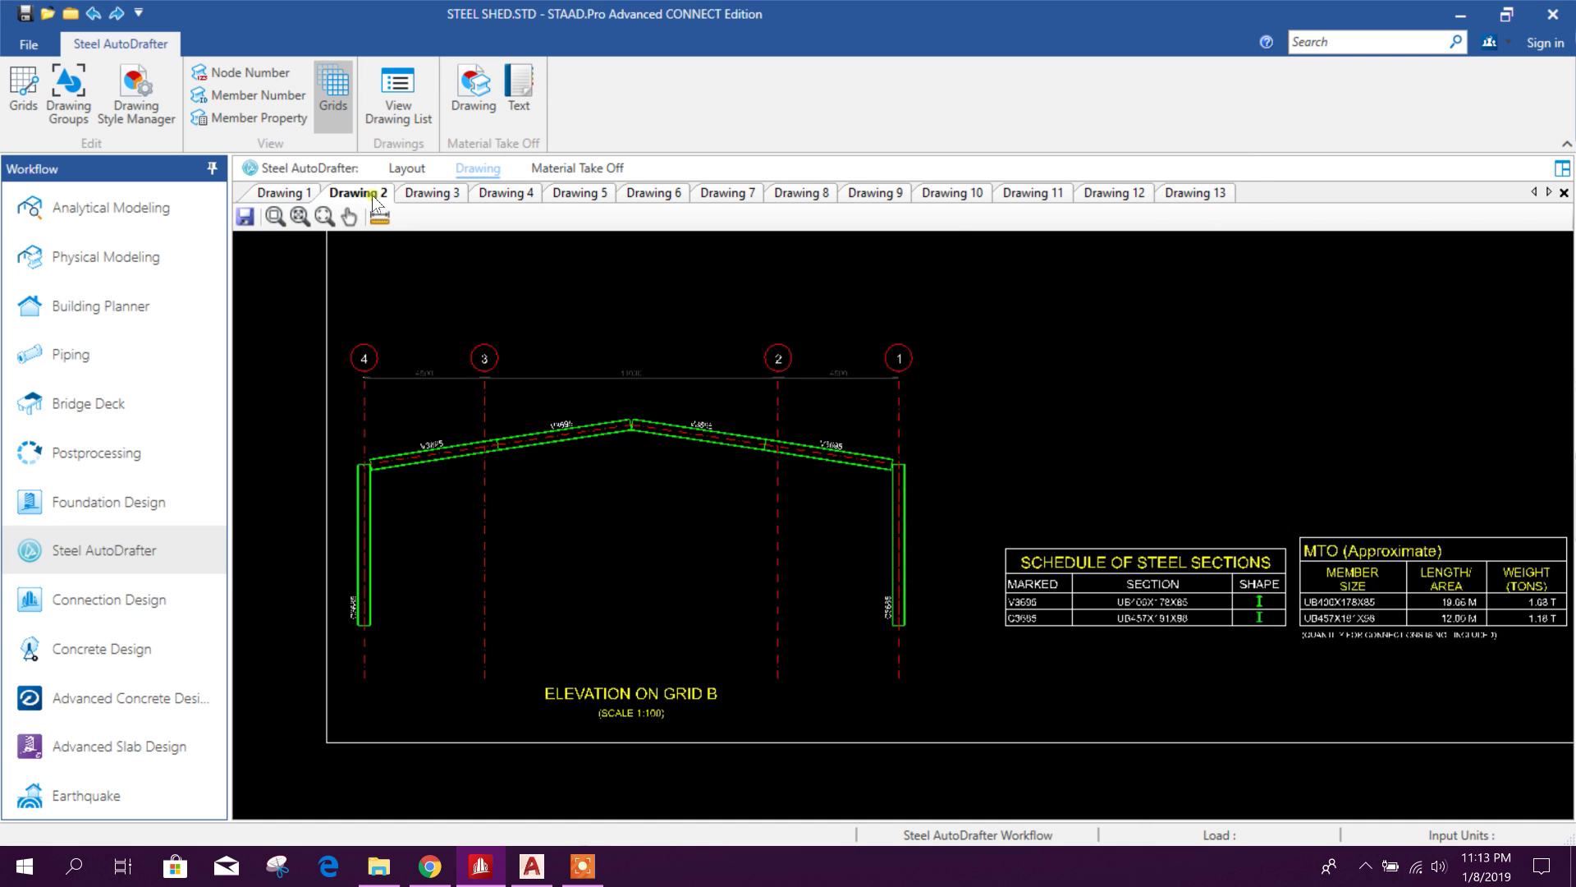
left_click(439, 194)
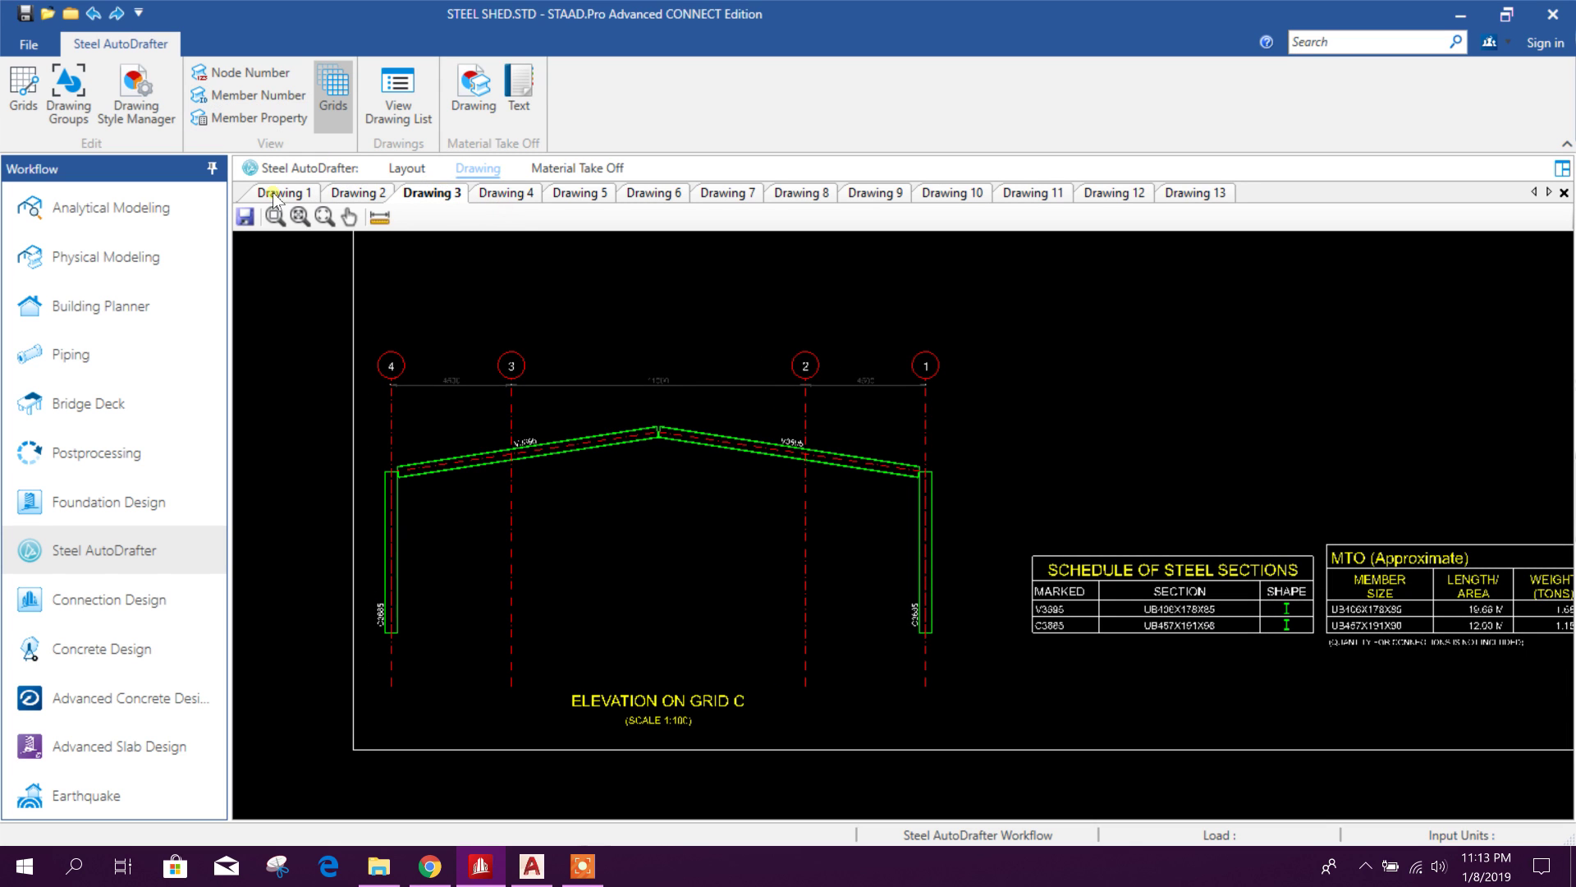
left_click(244, 217)
type("3")
left_click(1076, 721)
Look through Drawings 4 to 8 and save Drawing 9, the elevation on Grid 1, as 4.dxf in the same folder.
left_click(511, 195)
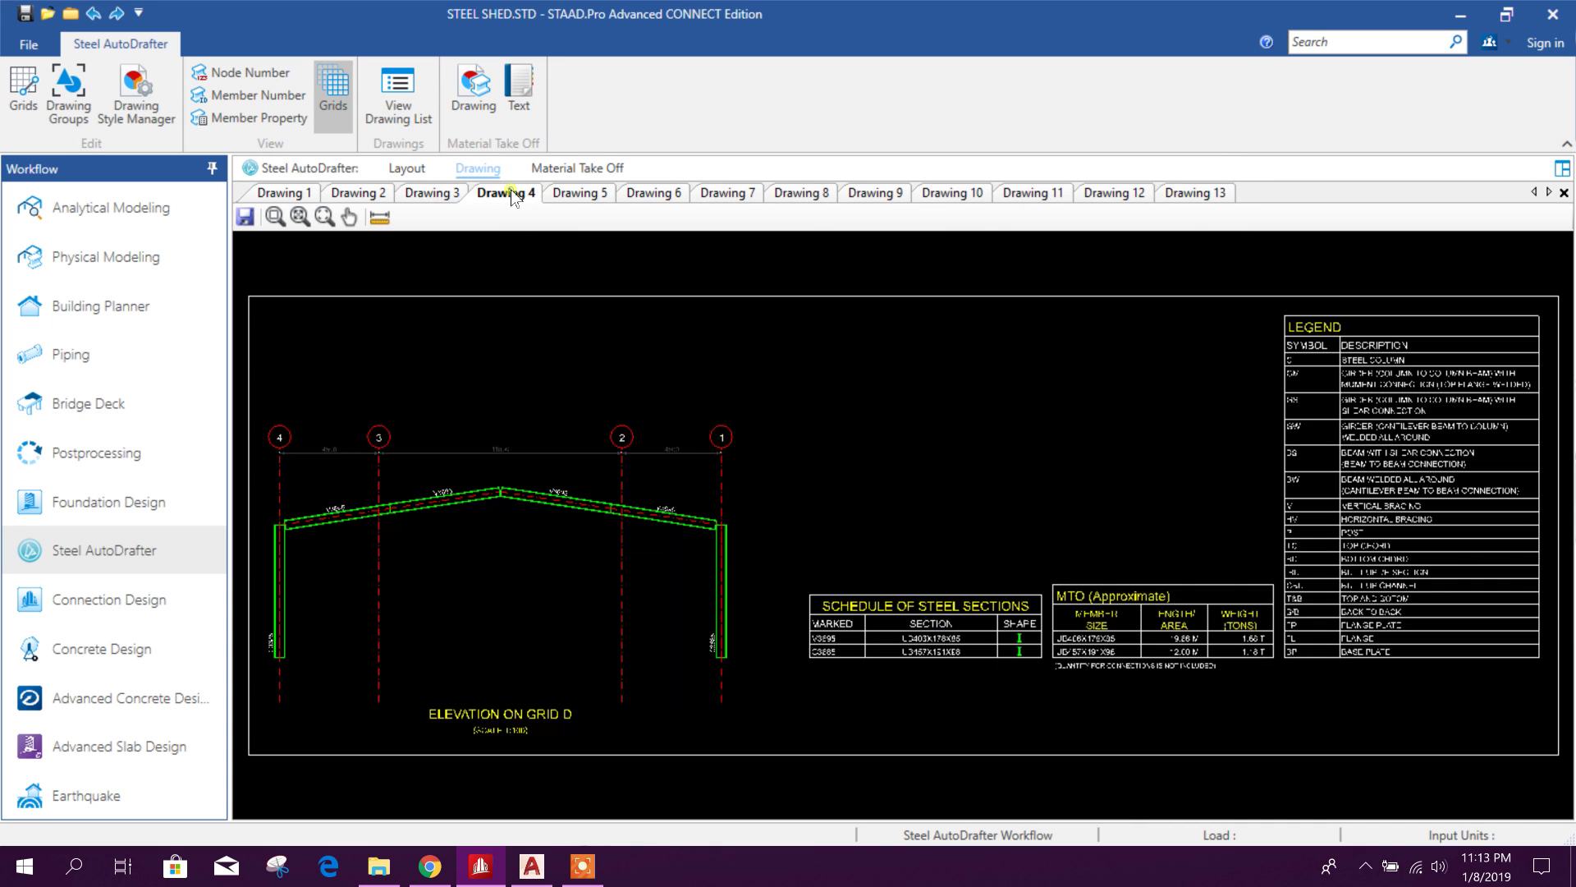
left_click(571, 194)
left_click(656, 197)
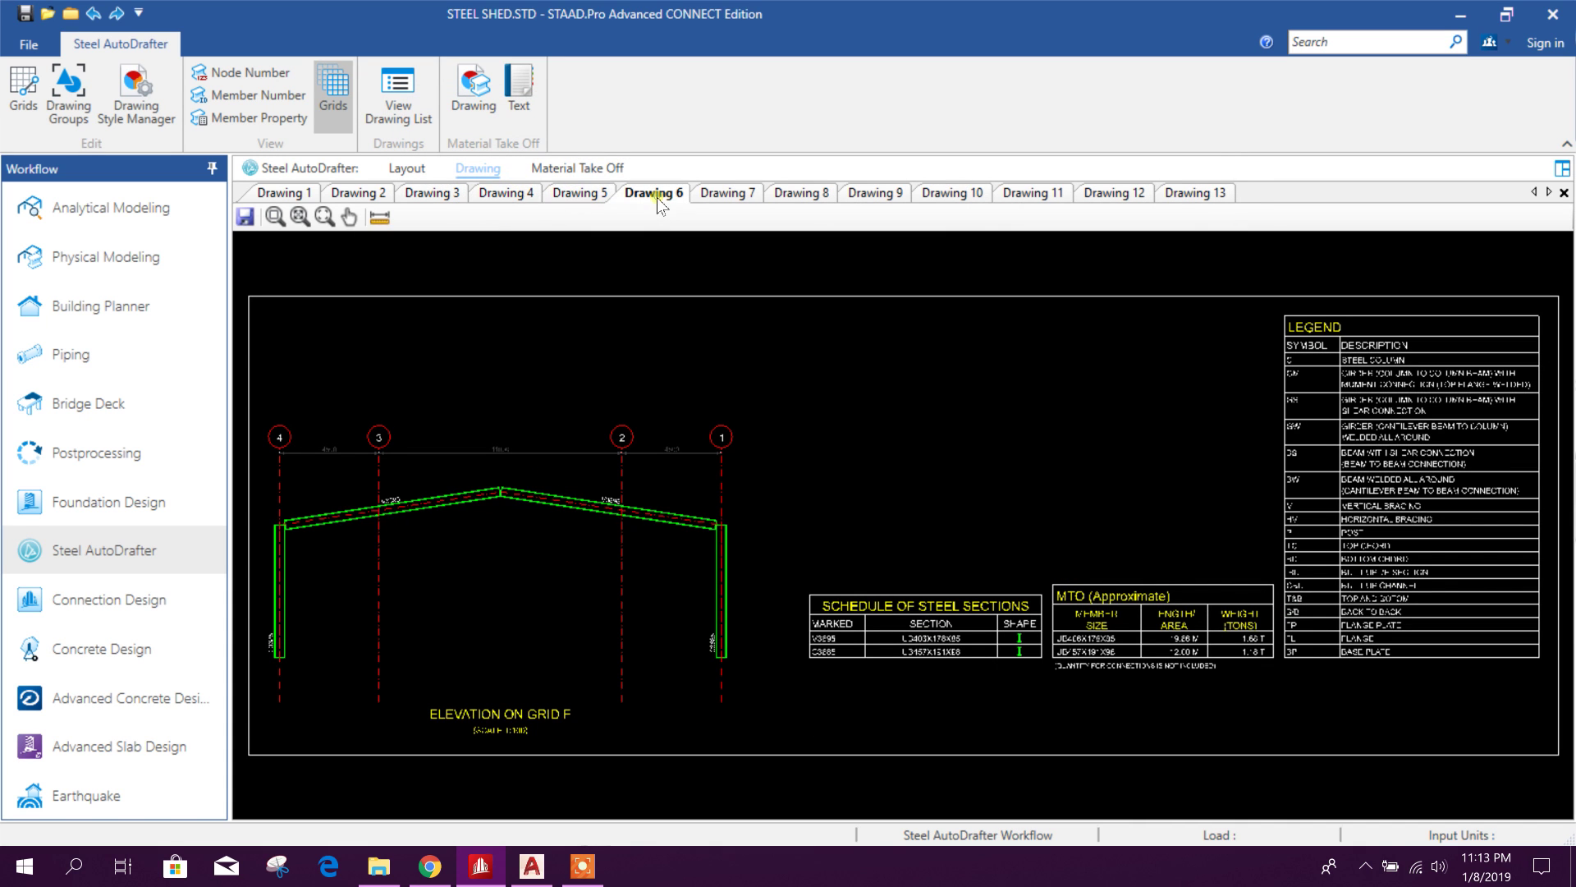
left_click(727, 195)
left_click(801, 195)
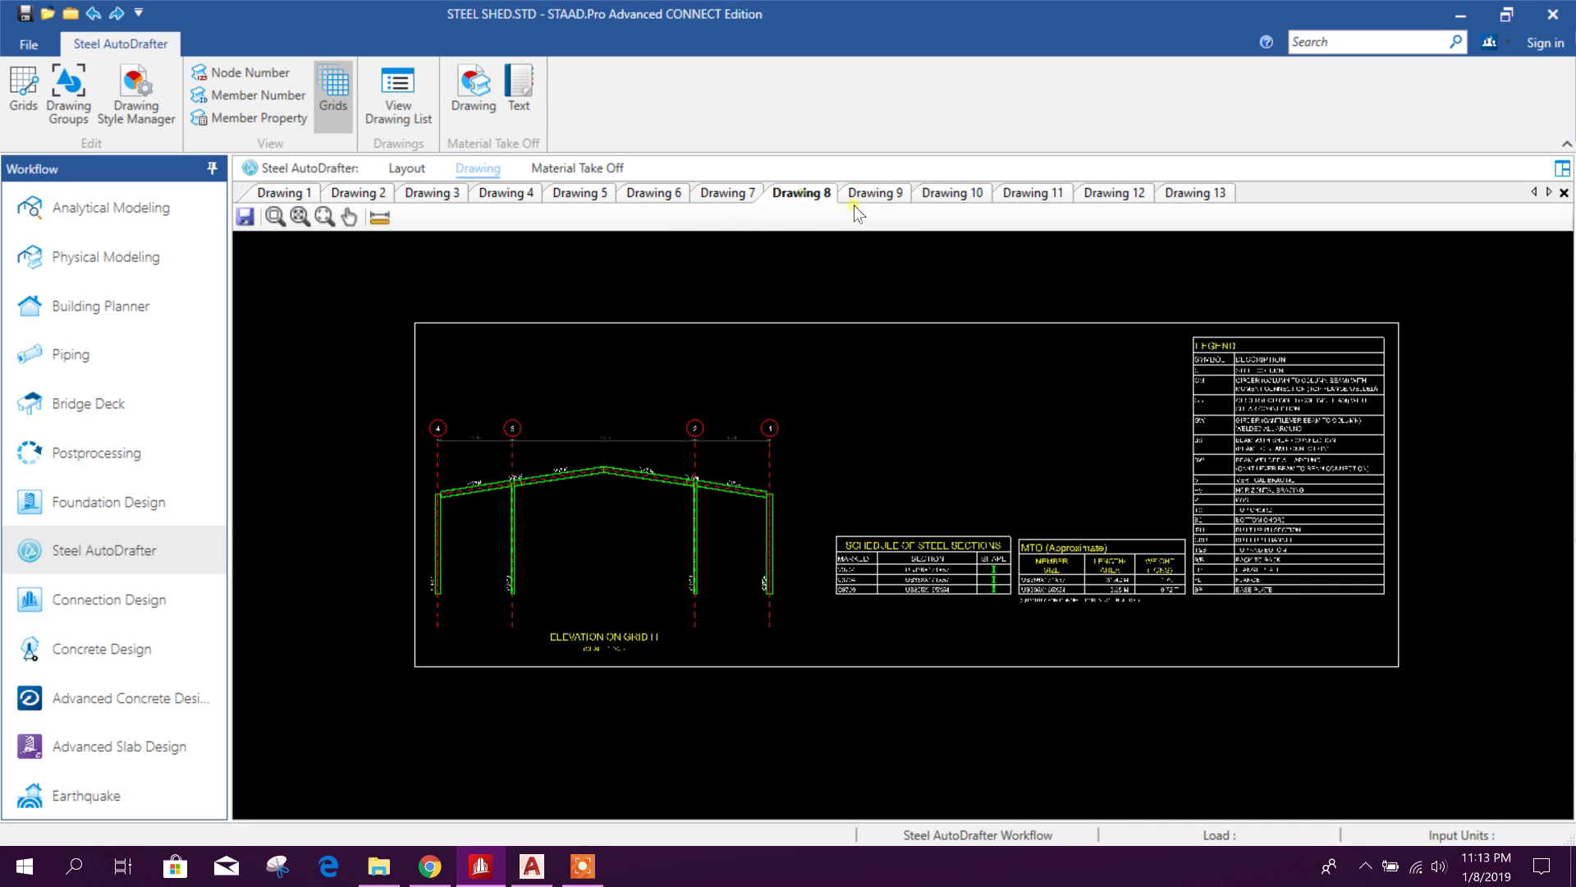
left_click(874, 194)
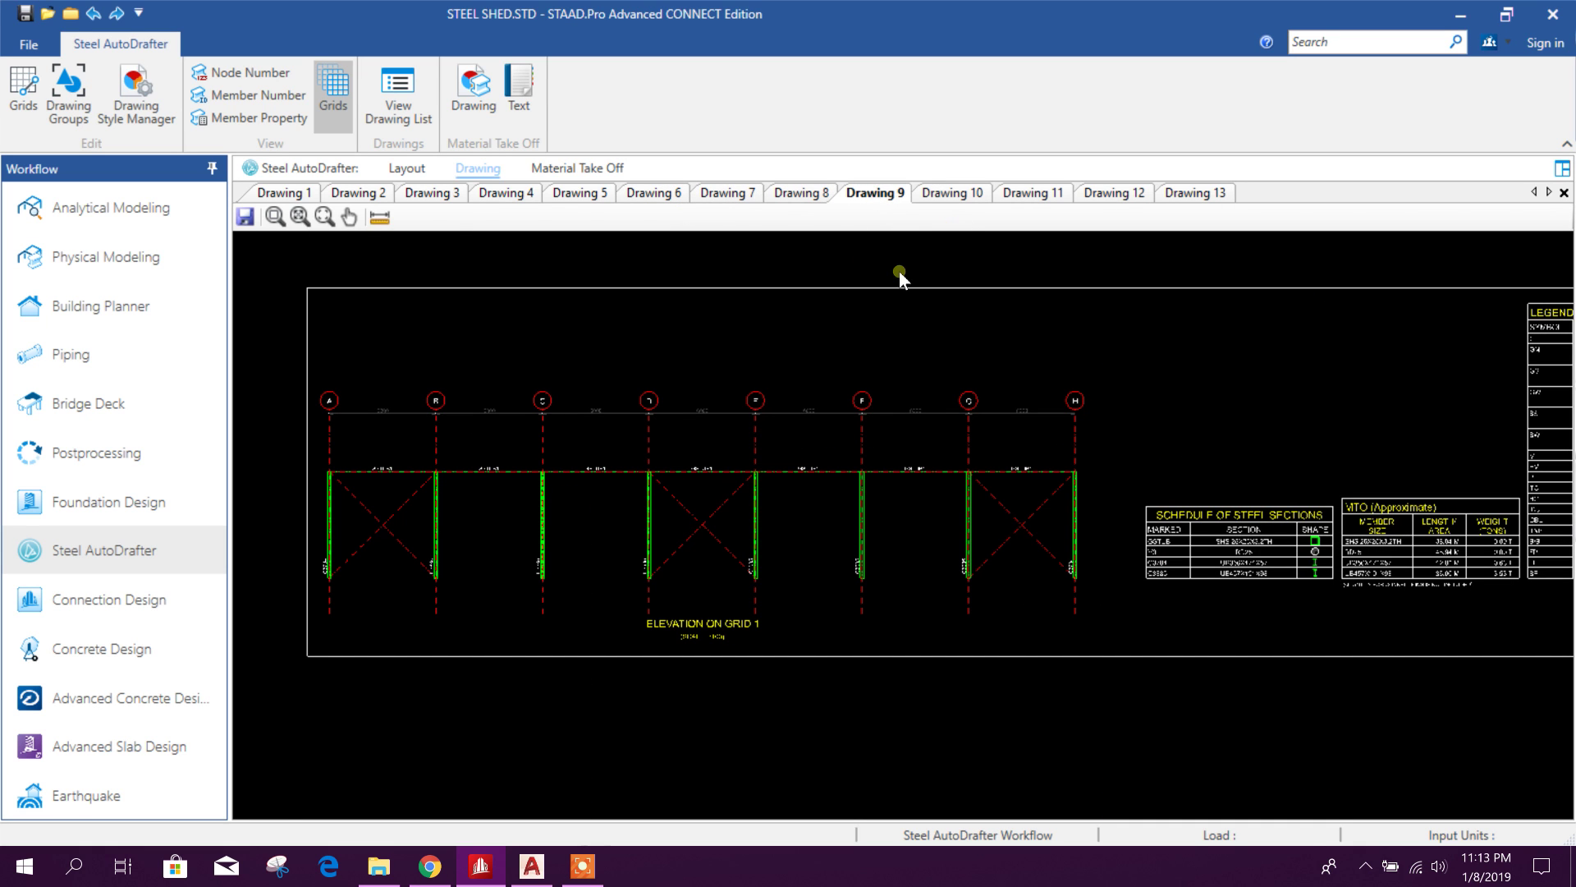
key("ctrl+s")
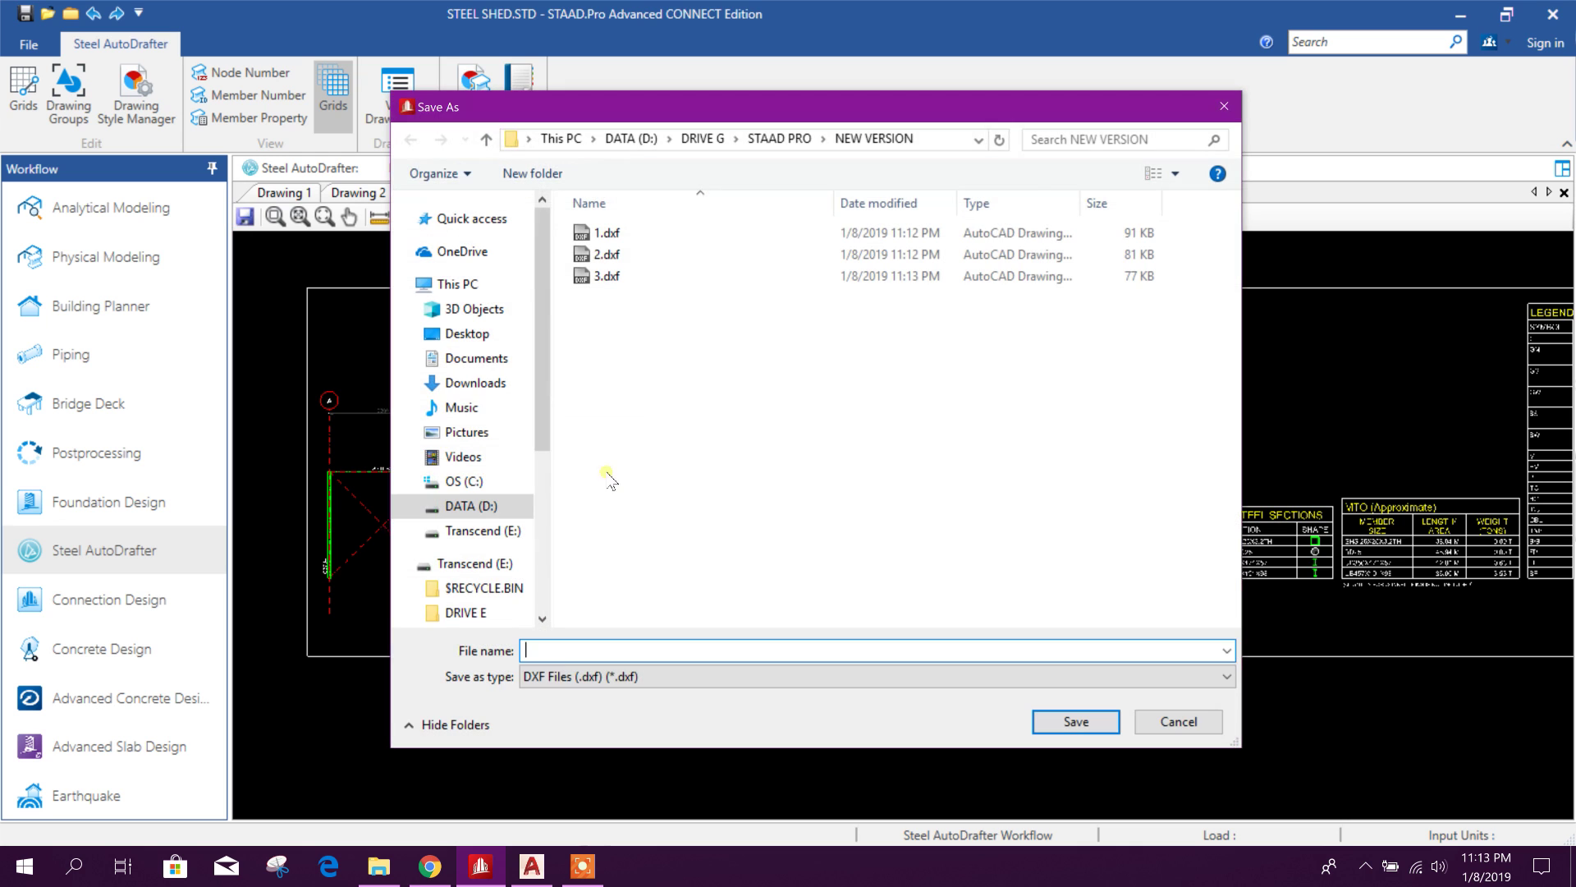
left_click(1072, 721)
Look through Drawings 10 to 12 and save Drawing 13, the projected plan, as 5.dxf in the same folder.
left_click(949, 196)
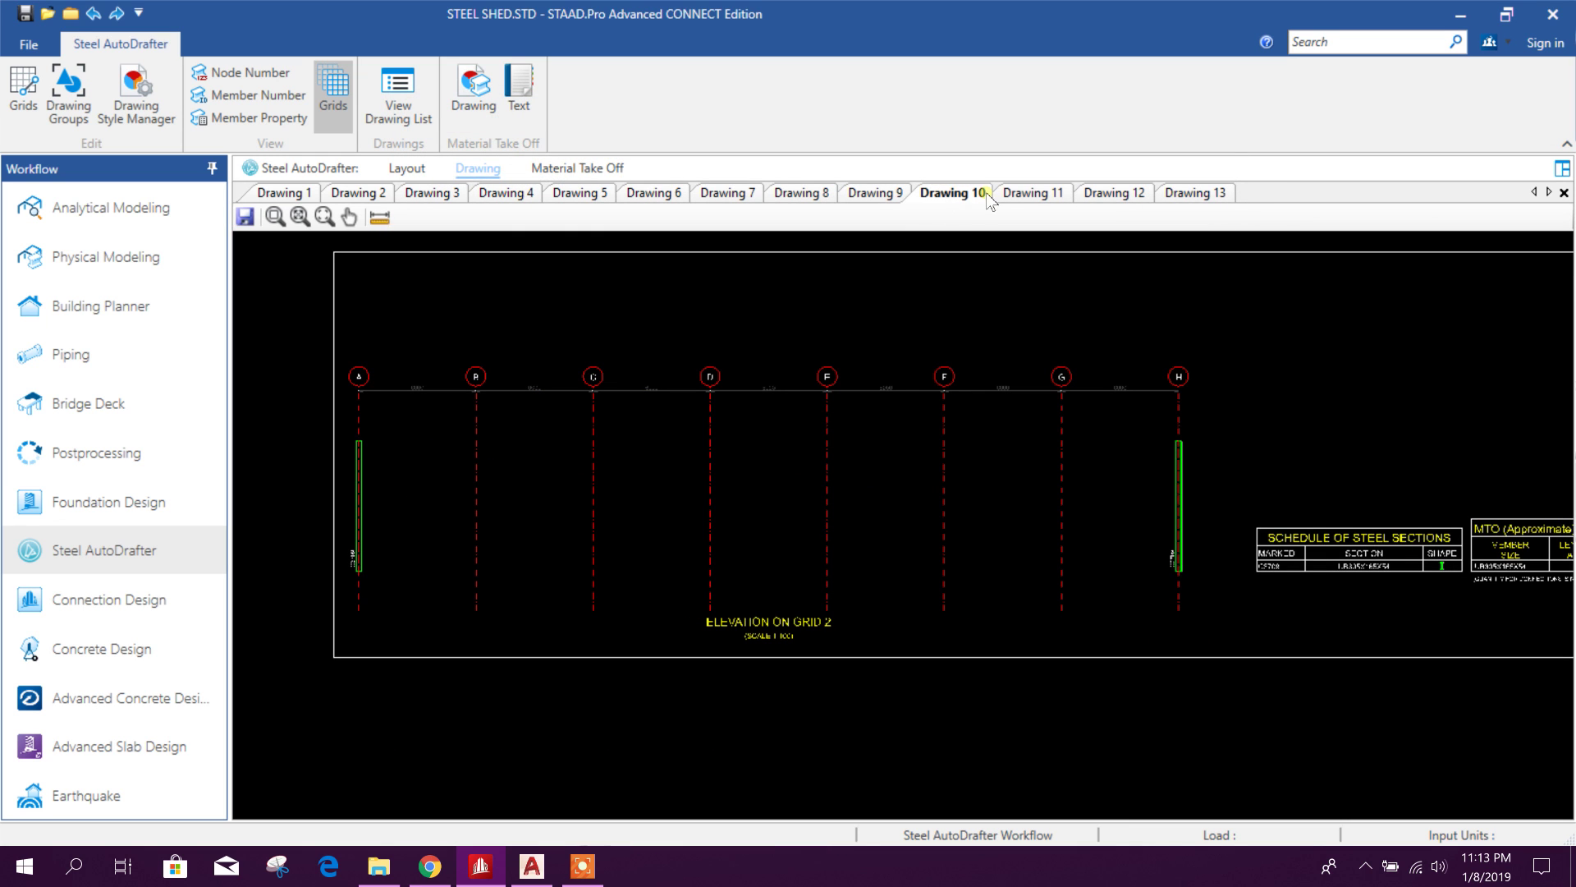
left_click(1021, 194)
left_click(1087, 191)
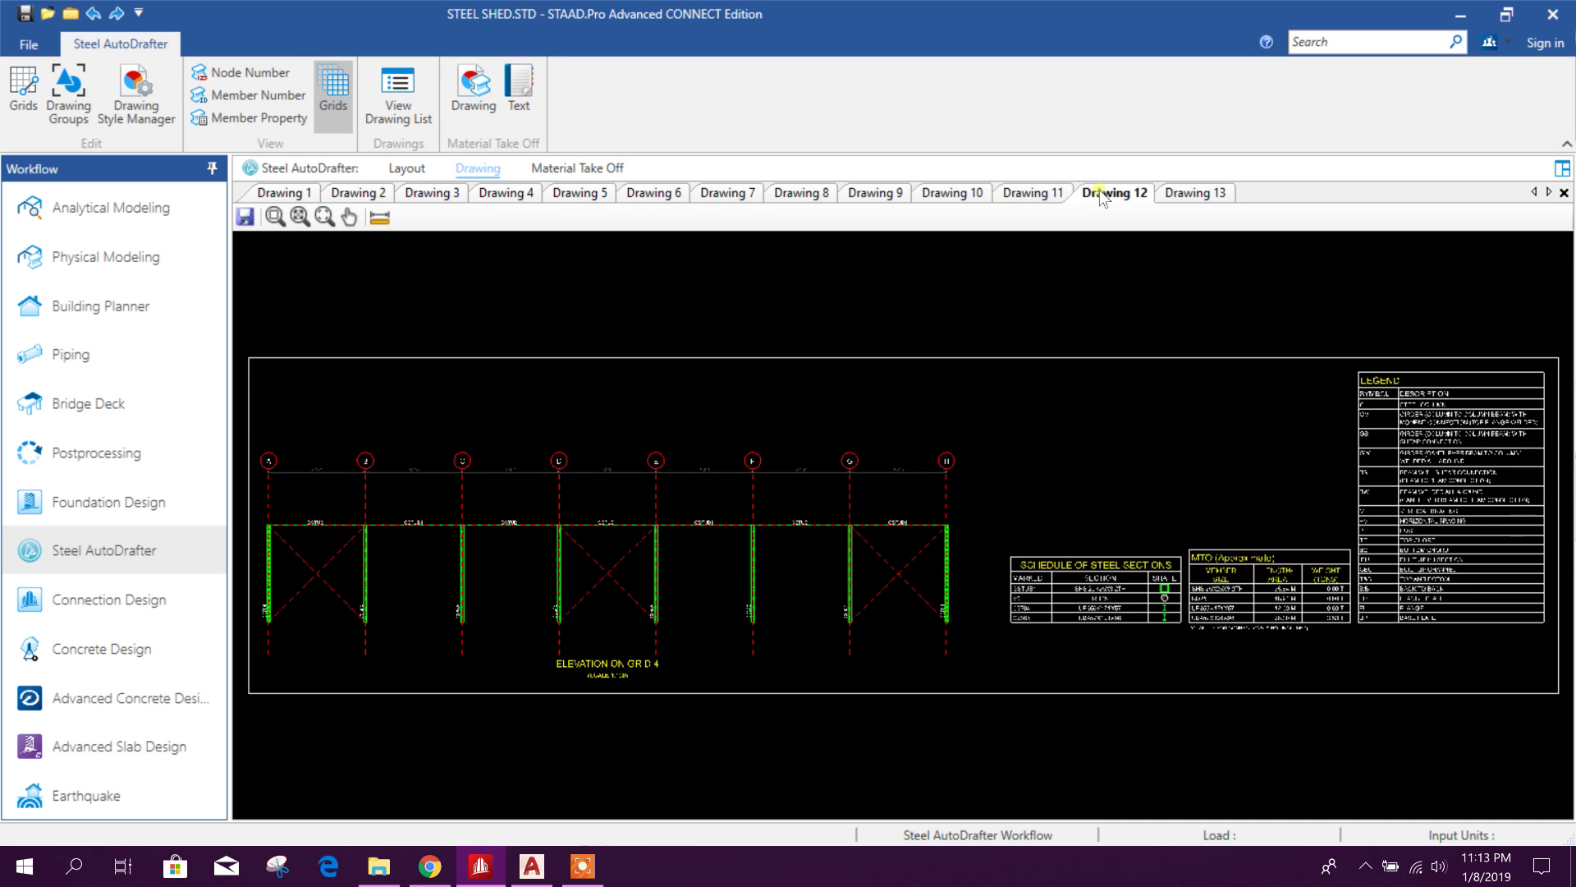
left_click(1192, 194)
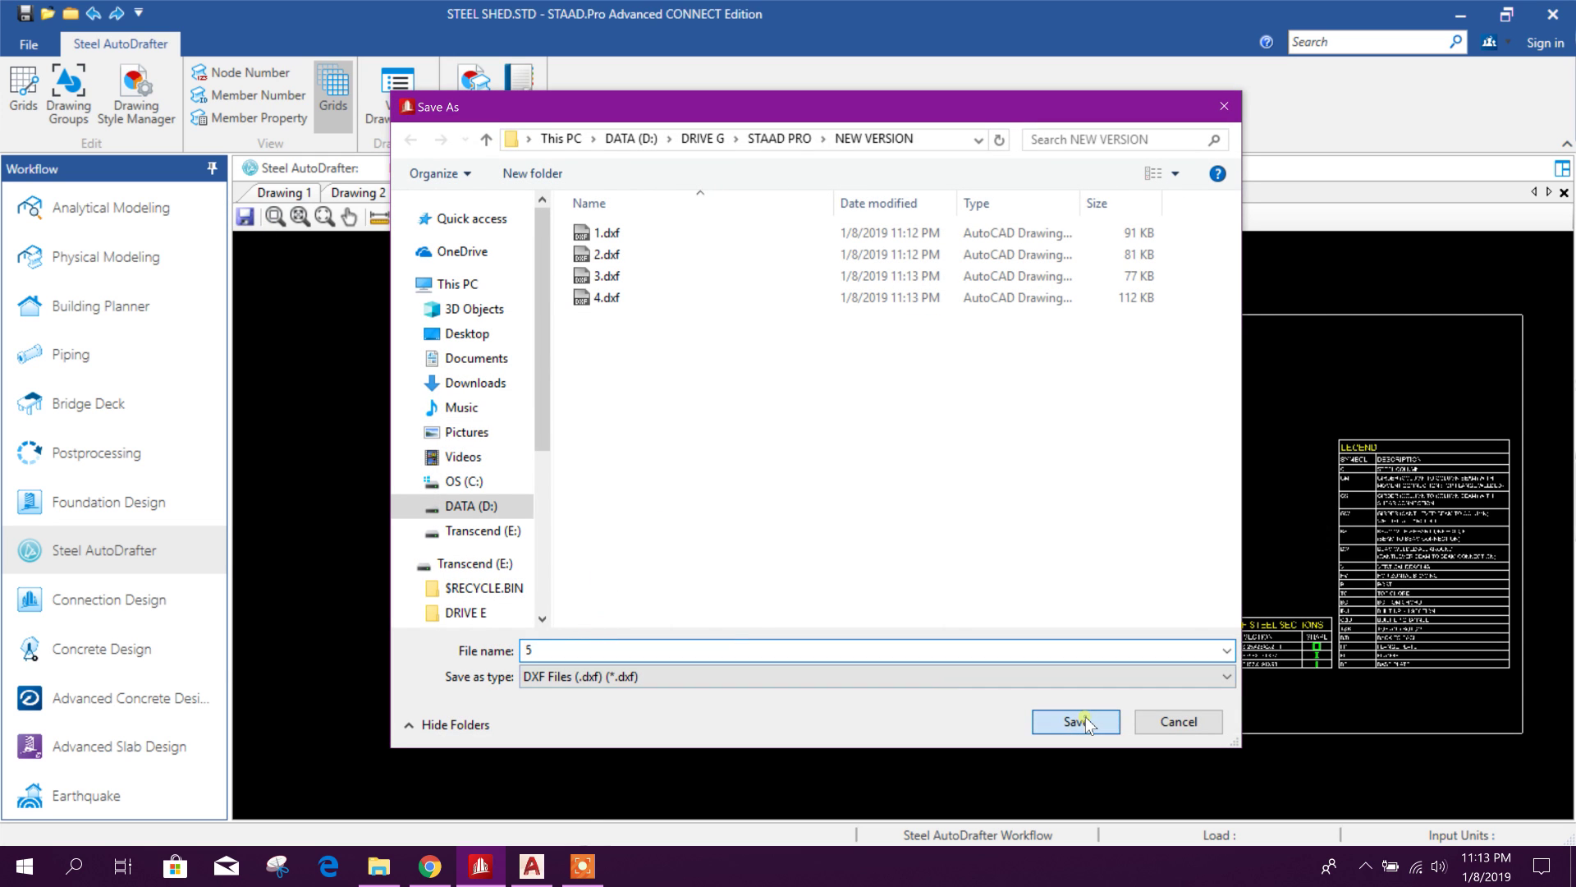
left_click(1084, 722)
Switch to AutoCAD and open the exported 1.dxf from the NEW VERSION folder.
left_click(532, 866)
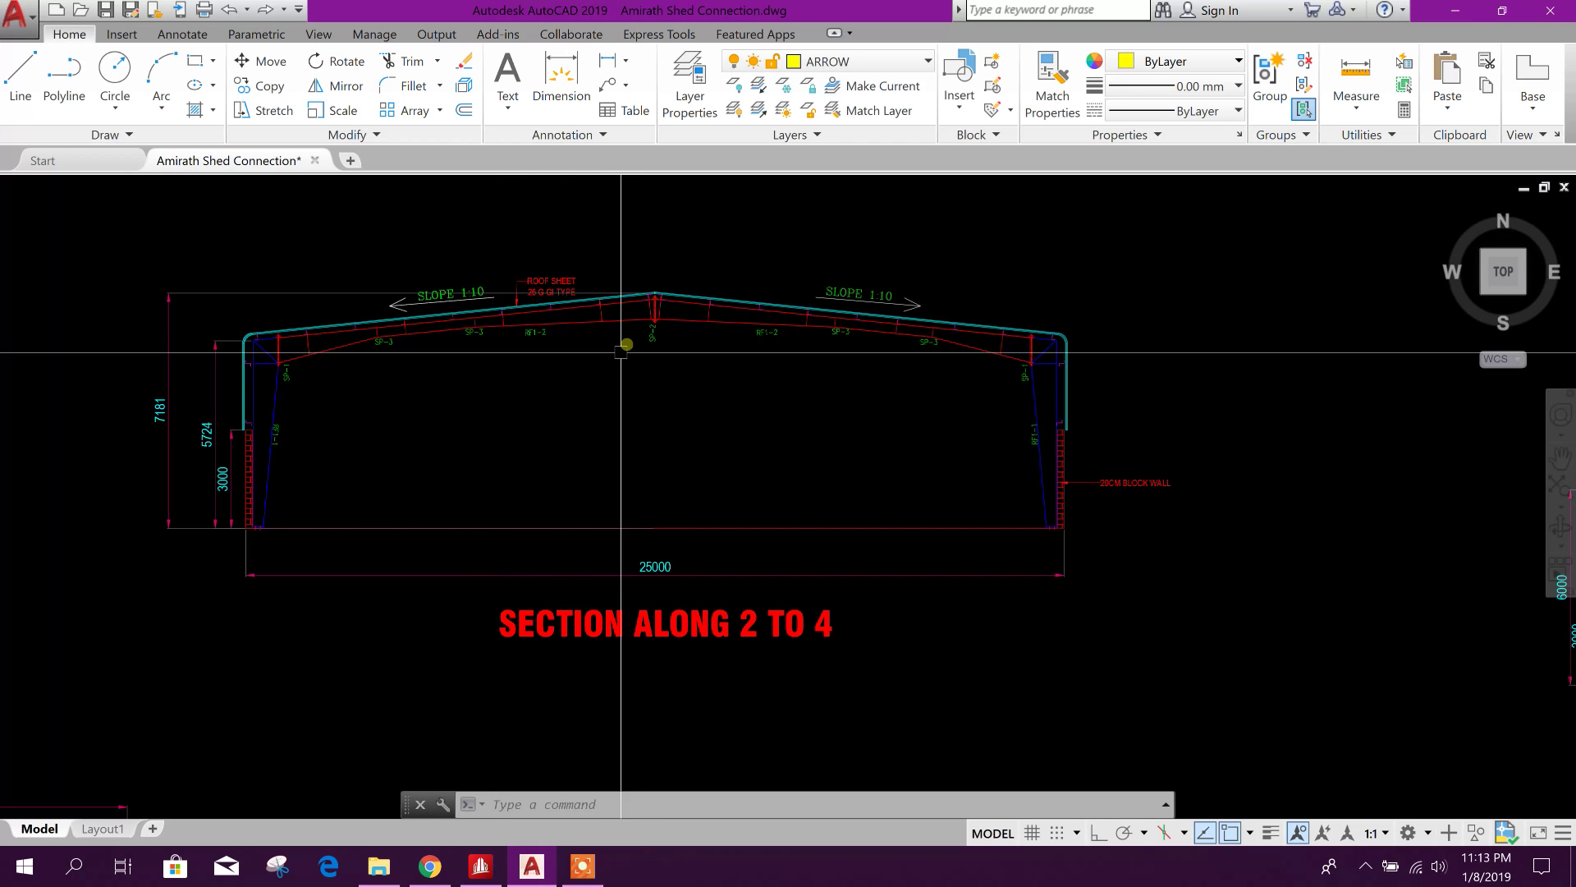
left_click(351, 161)
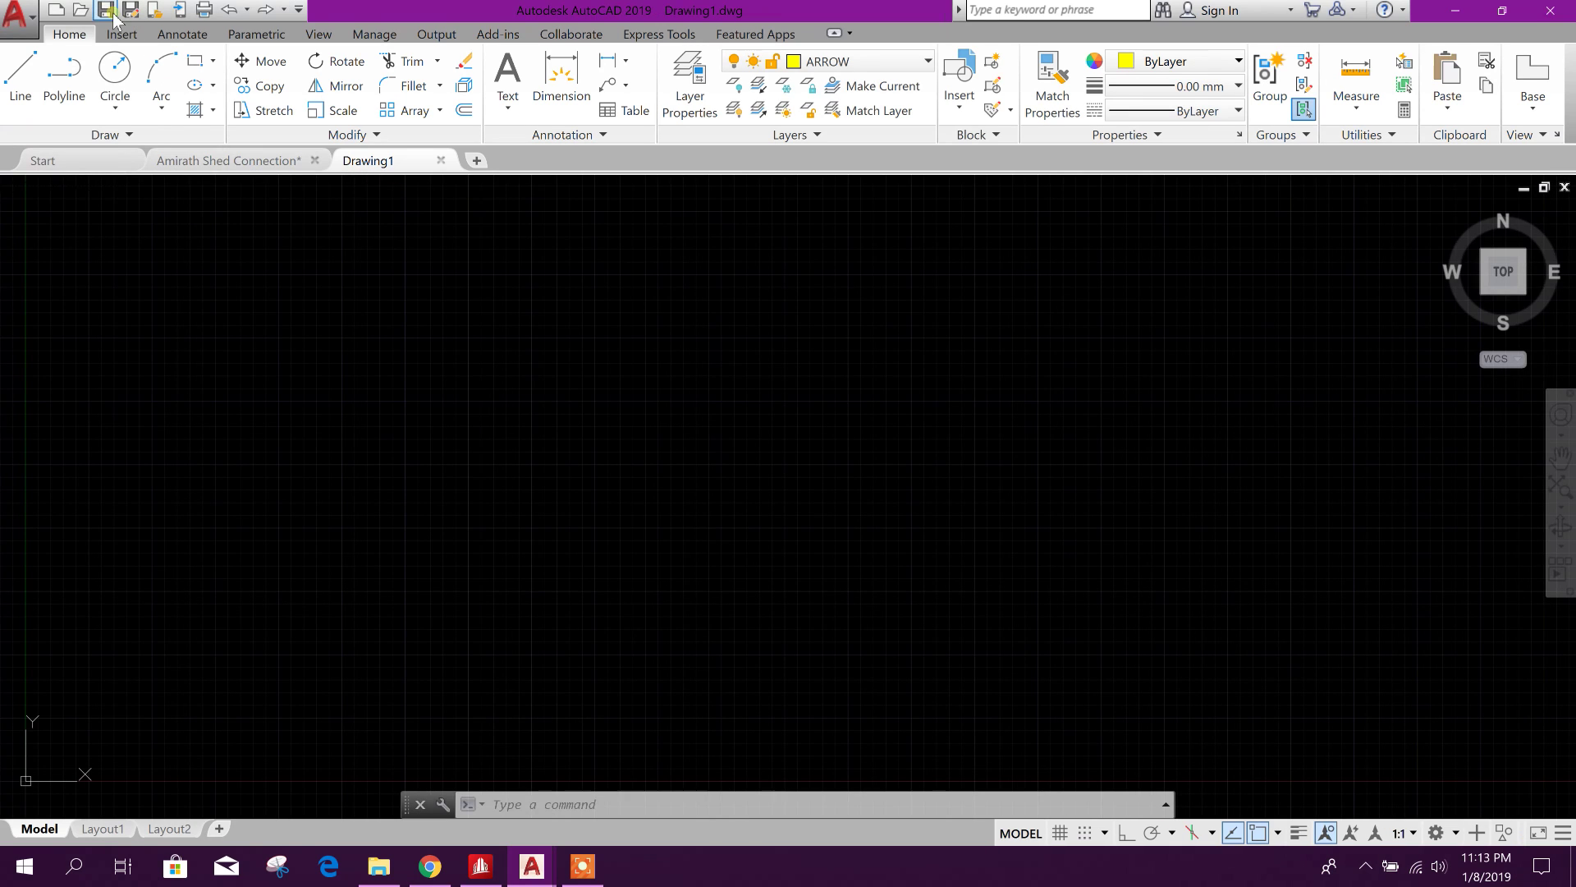
key("ctrl+o")
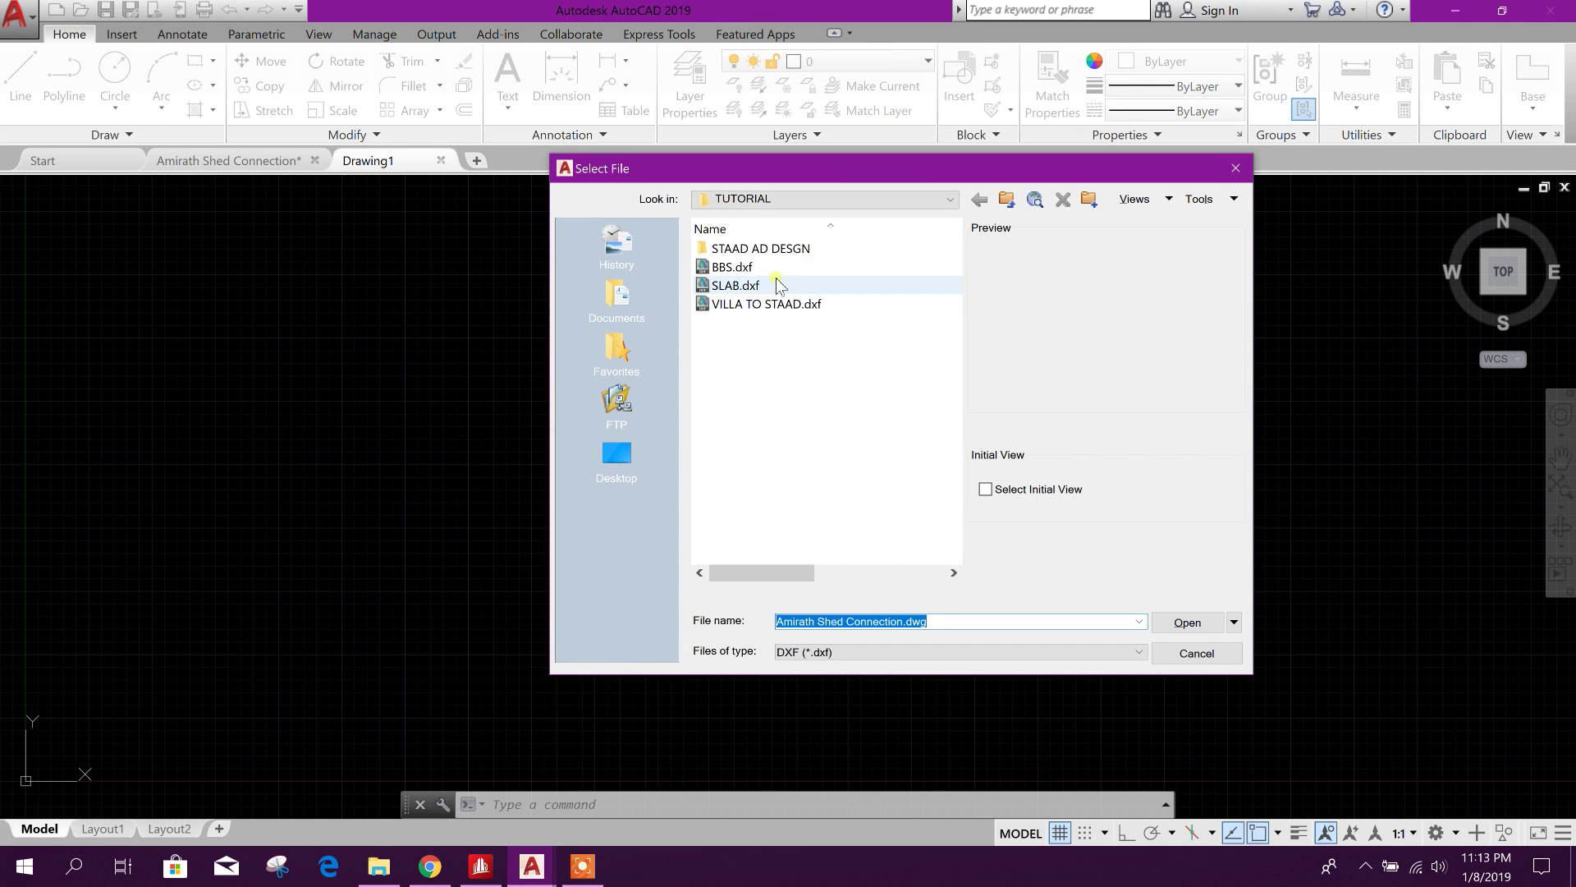
left_click(1005, 202)
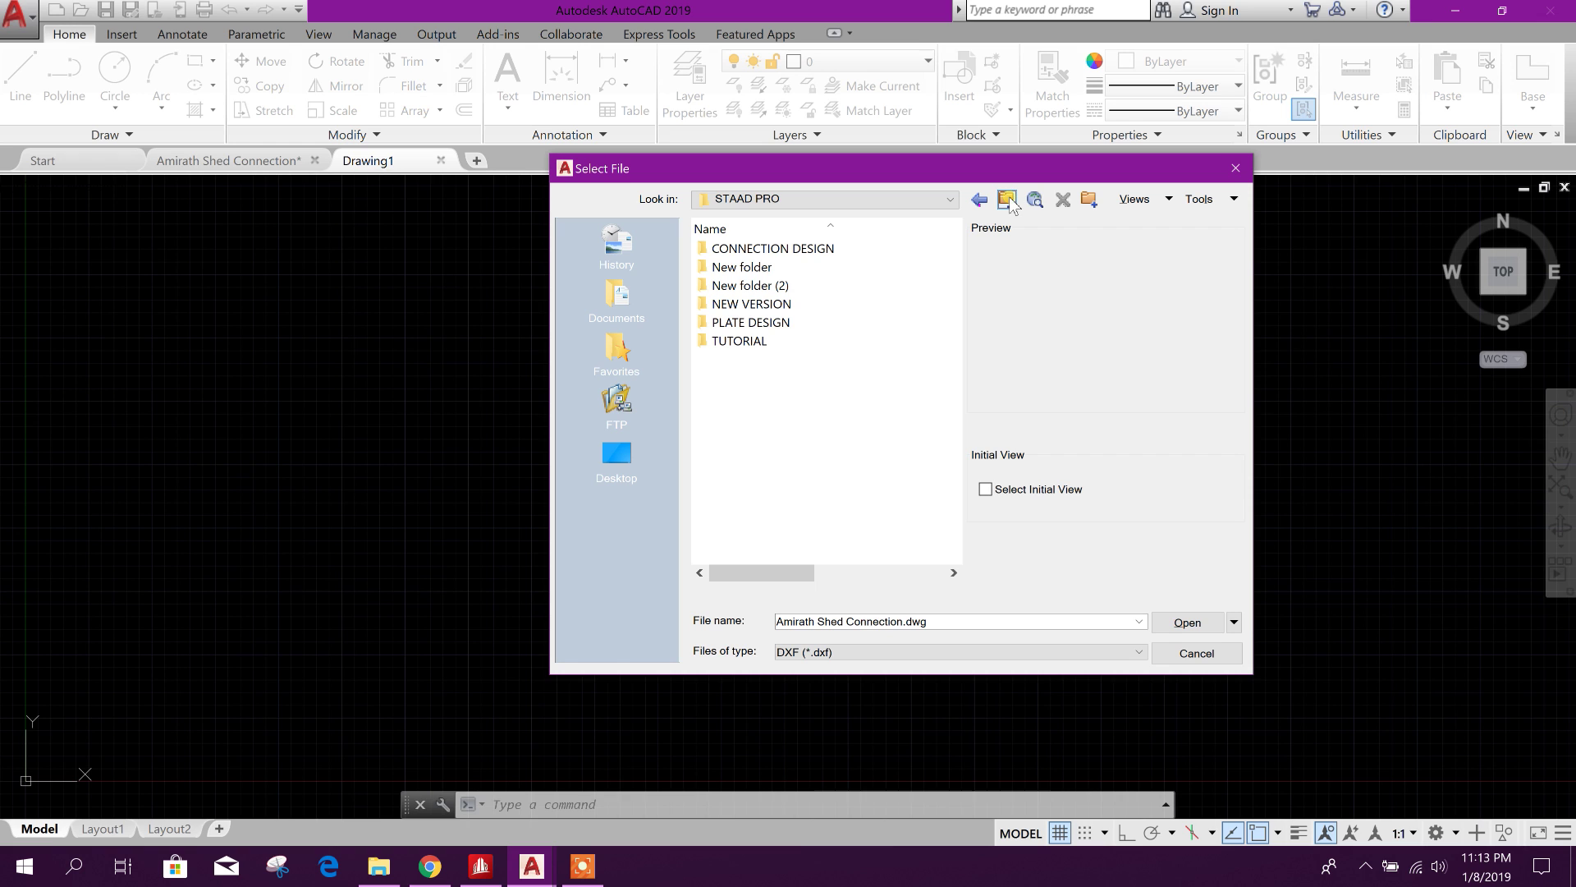
double_click(771, 304)
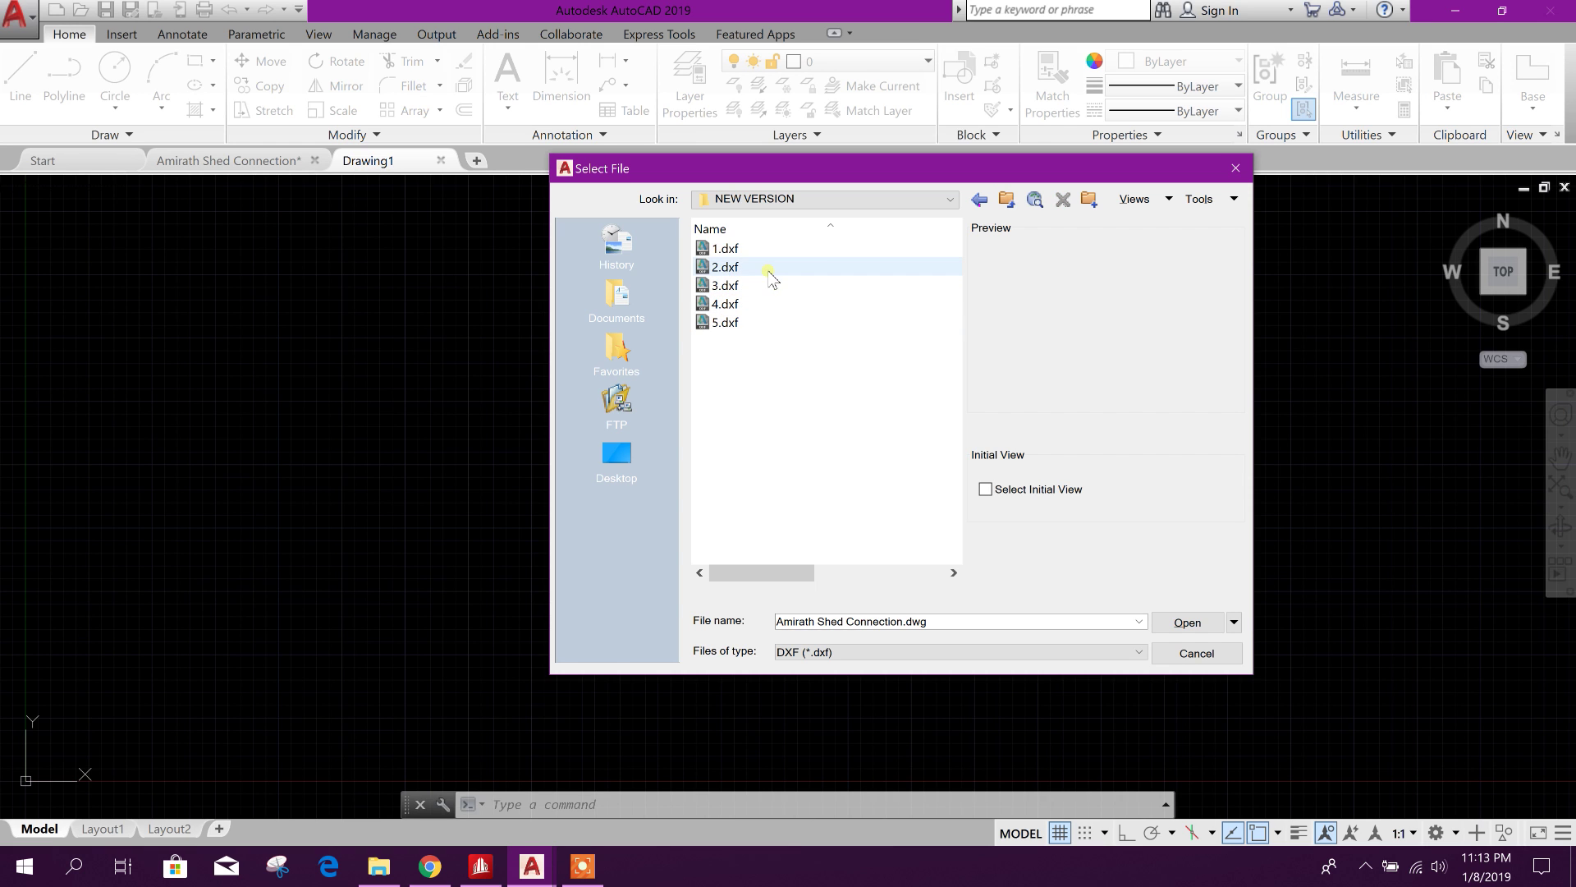
left_click(1187, 622)
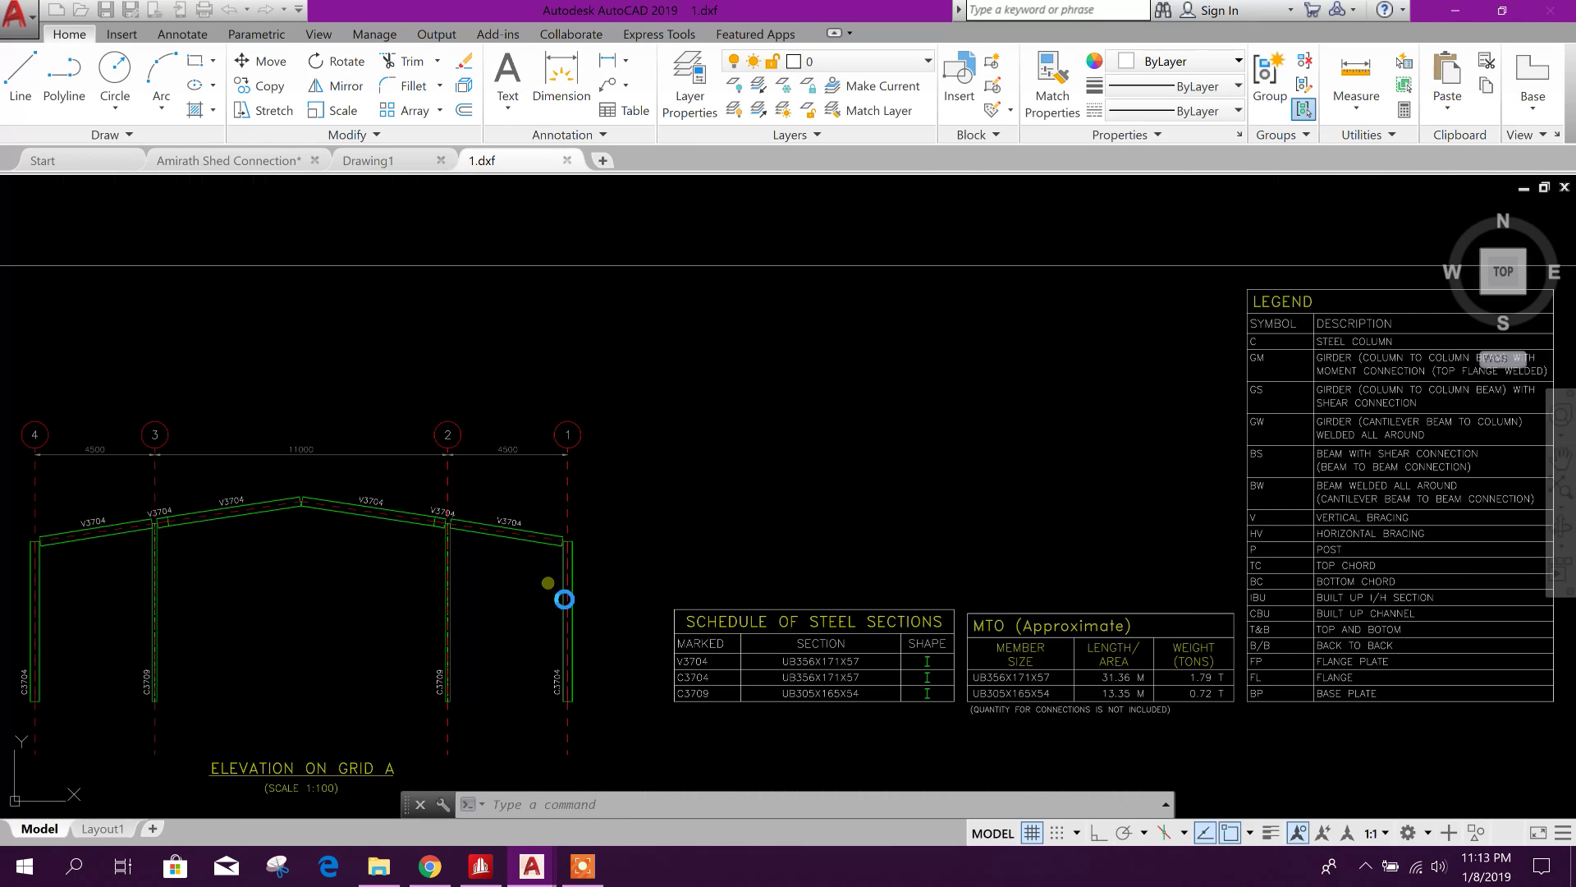
Examine the Grid A elevation up close and select the V3704 mark on the rafter between the ridge and Grid 2.
scroll(563, 598, "down", 3)
scroll(511, 496, "up", 8)
scroll(510, 496, "up", 2)
scroll(545, 482, "down", 6)
scroll(816, 598, "up", 7)
scroll(775, 517, "down", 5)
scroll(721, 475, "up", 6)
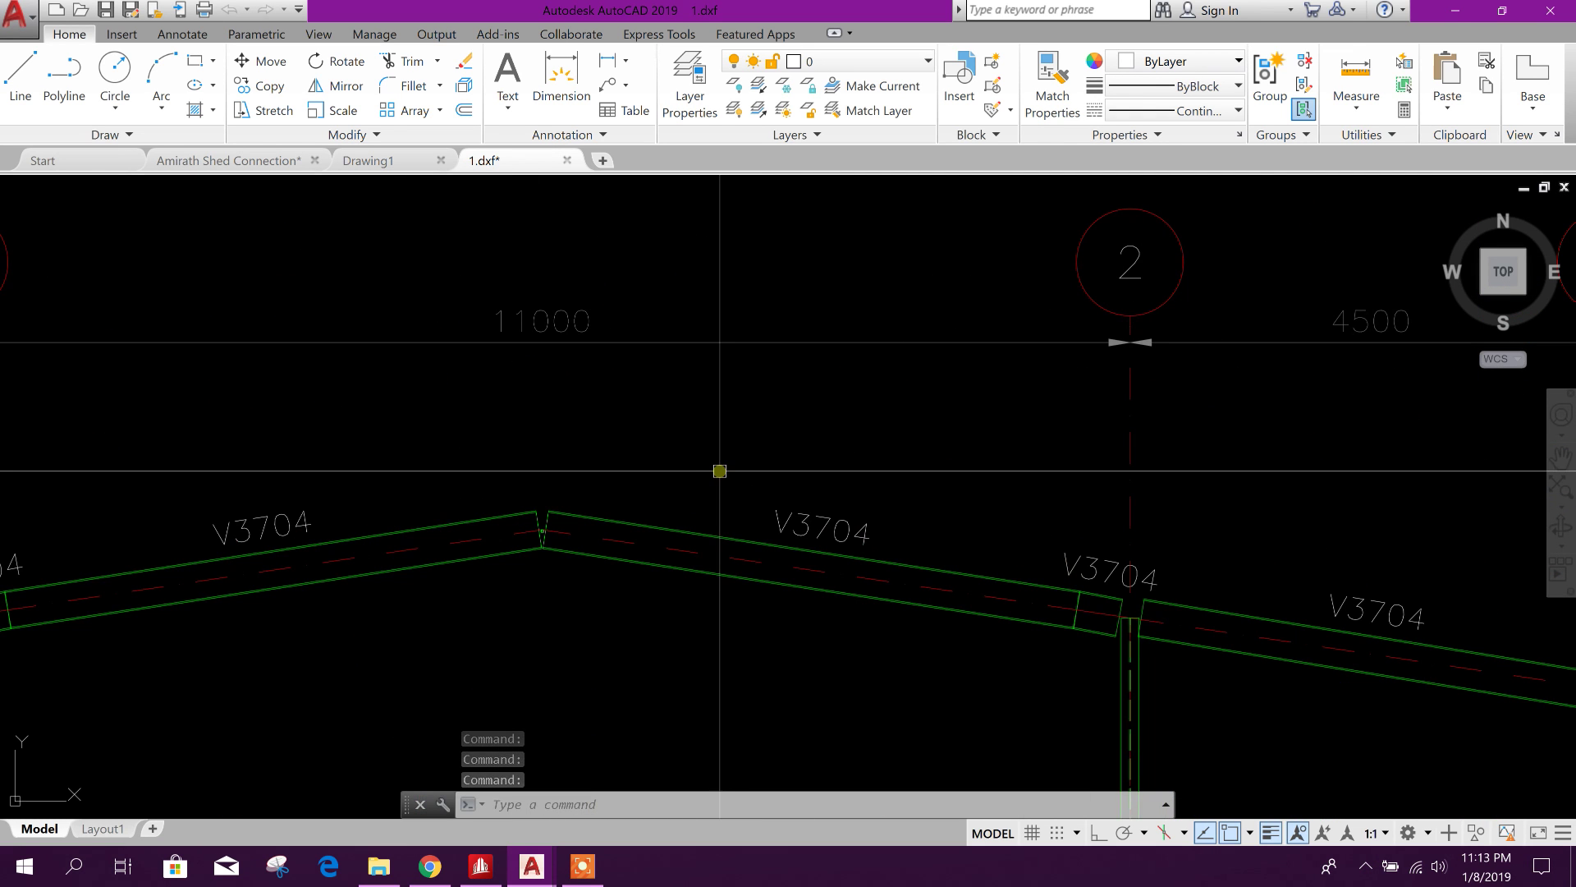
left_click(802, 504)
scroll(802, 504, "down", 5)
scroll(733, 511, "up", 8)
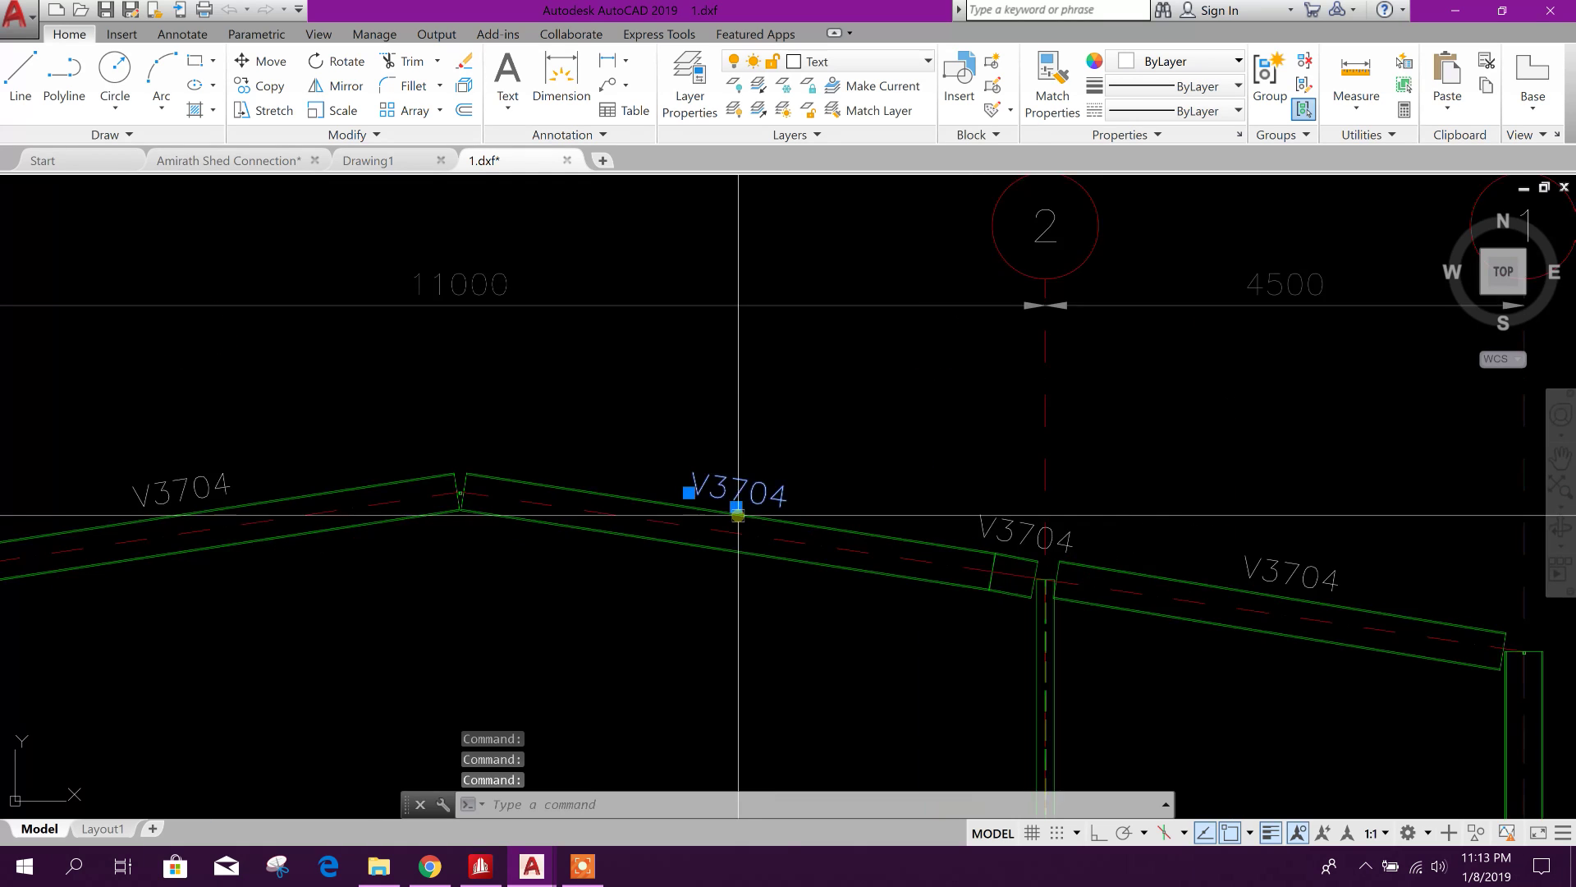
Set the font of text style SC-GA2 to Arial Narrow, apply it and close the text style settings.
left_click(168, 34)
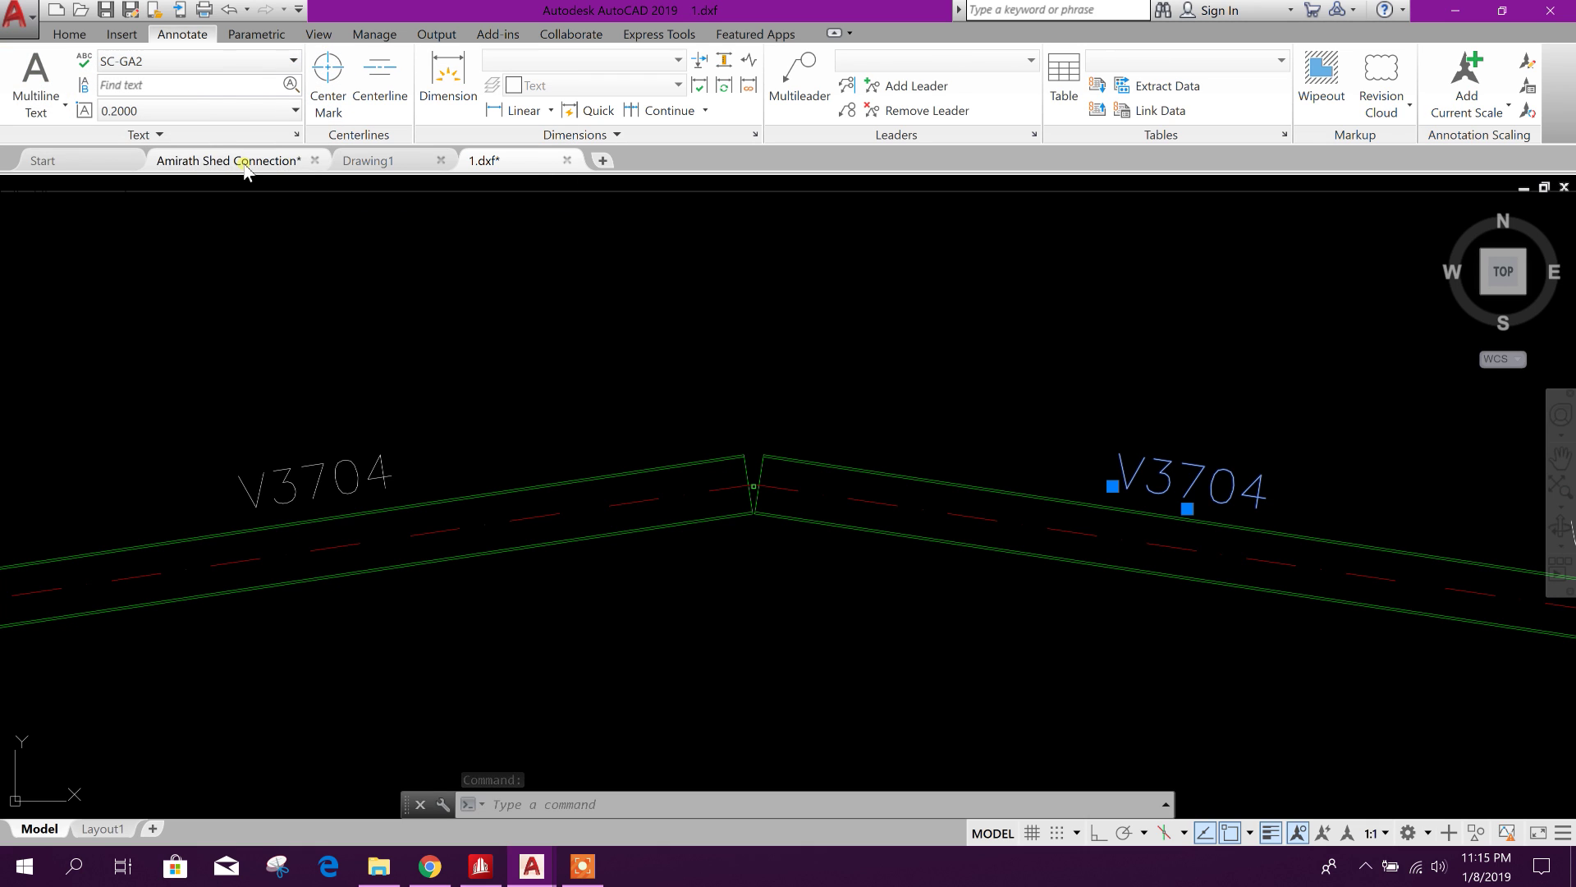
left_click(296, 136)
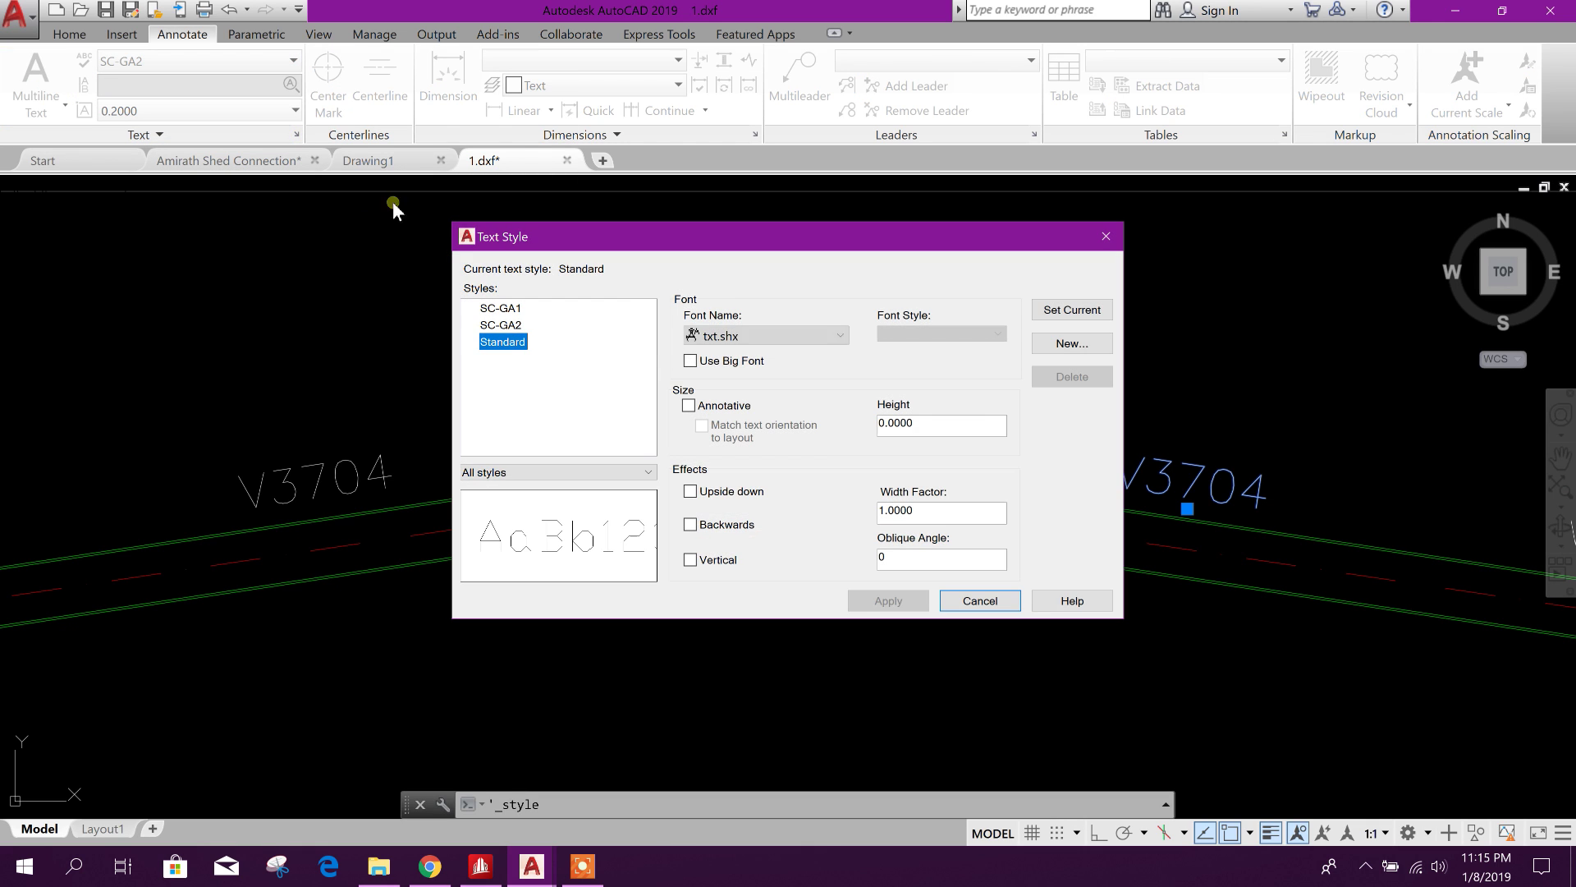
left_click_drag(651, 247, 654, 227)
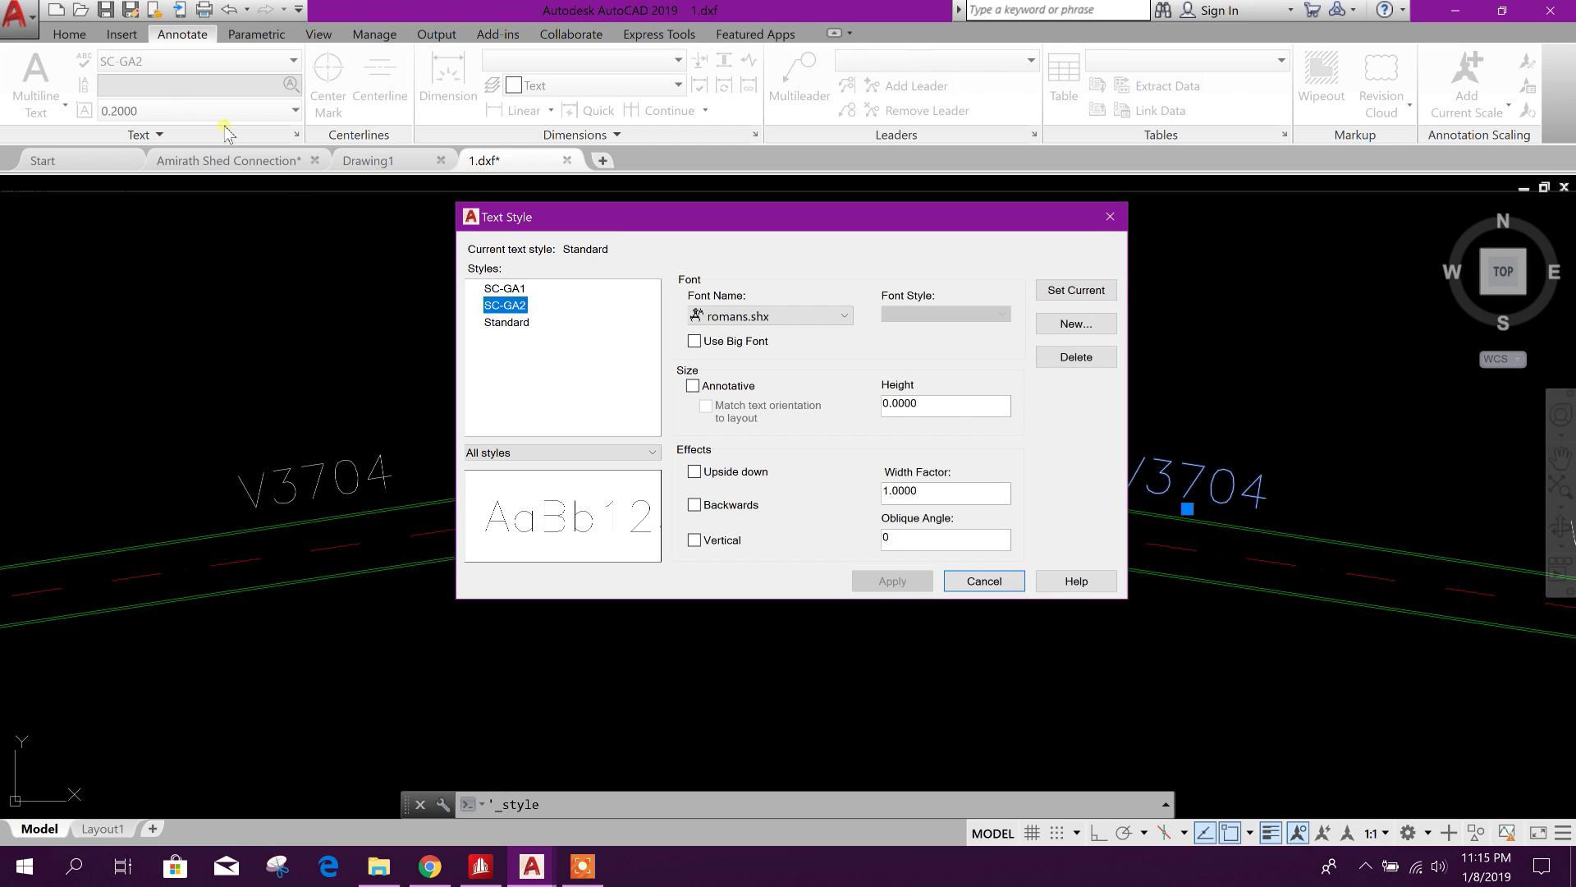
left_click(793, 323)
scroll(819, 460, "down", 5)
scroll(821, 468, "down", 5)
scroll(894, 521, "up", 10)
left_click_drag(911, 521, 904, 338)
left_click(812, 517)
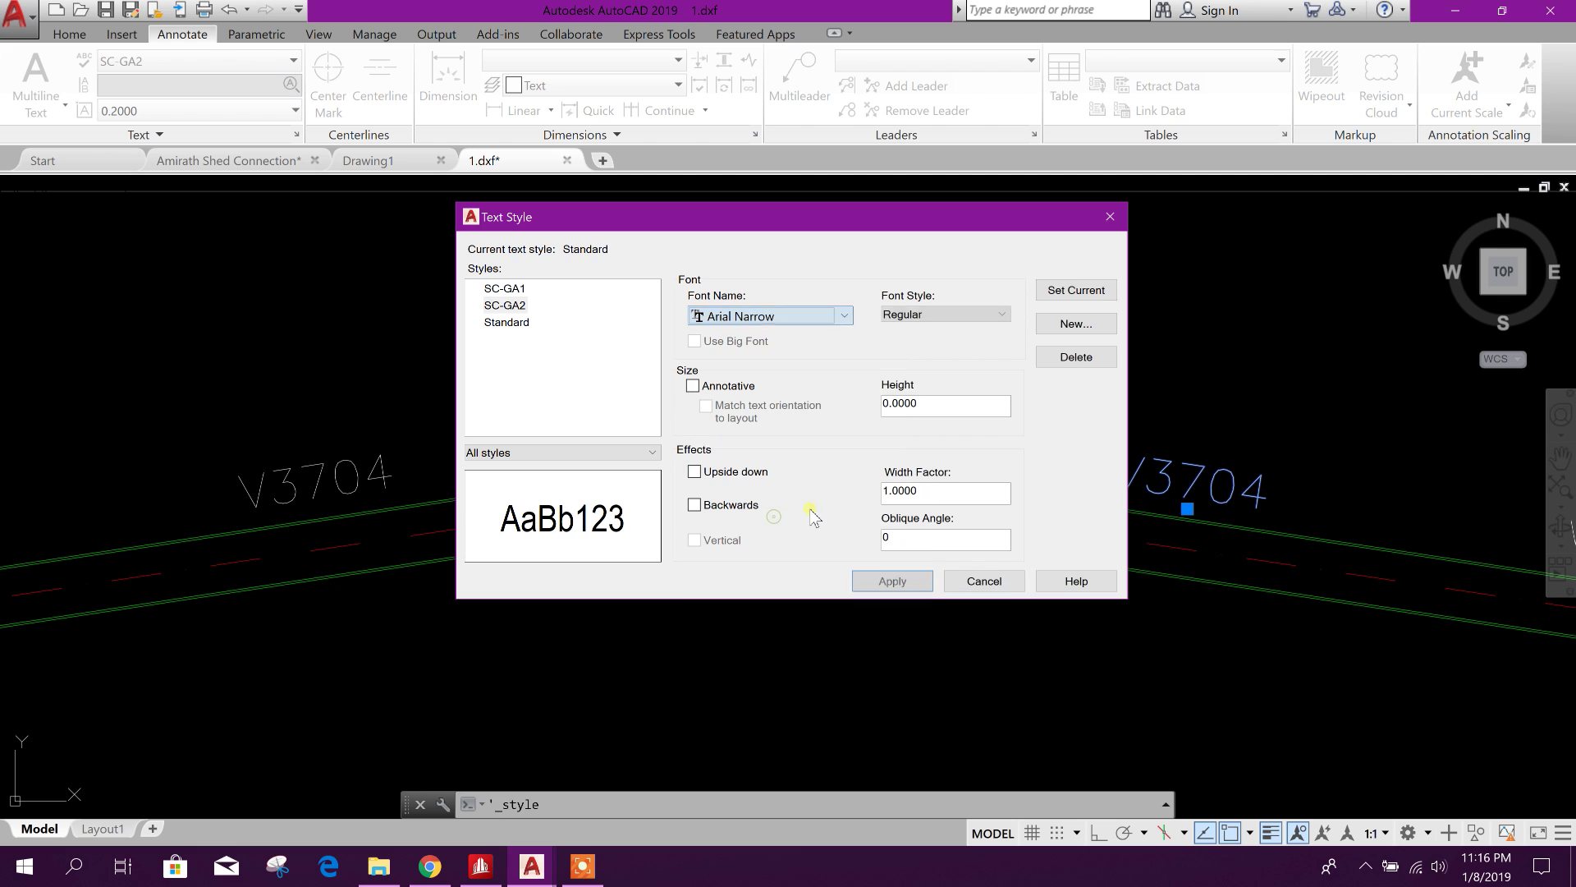
left_click(984, 584)
Check the elevation's member marks, save the drawing as 1.dwg in AutoCAD 2007/LT2007 format in the NEW VERSION folder, and close it.
scroll(855, 514, "down", 8)
scroll(911, 535, "up", 6)
middle_click_drag(757, 531, 854, 533)
scroll(762, 491, "down", 3)
middle_click_drag(899, 484, 886, 447)
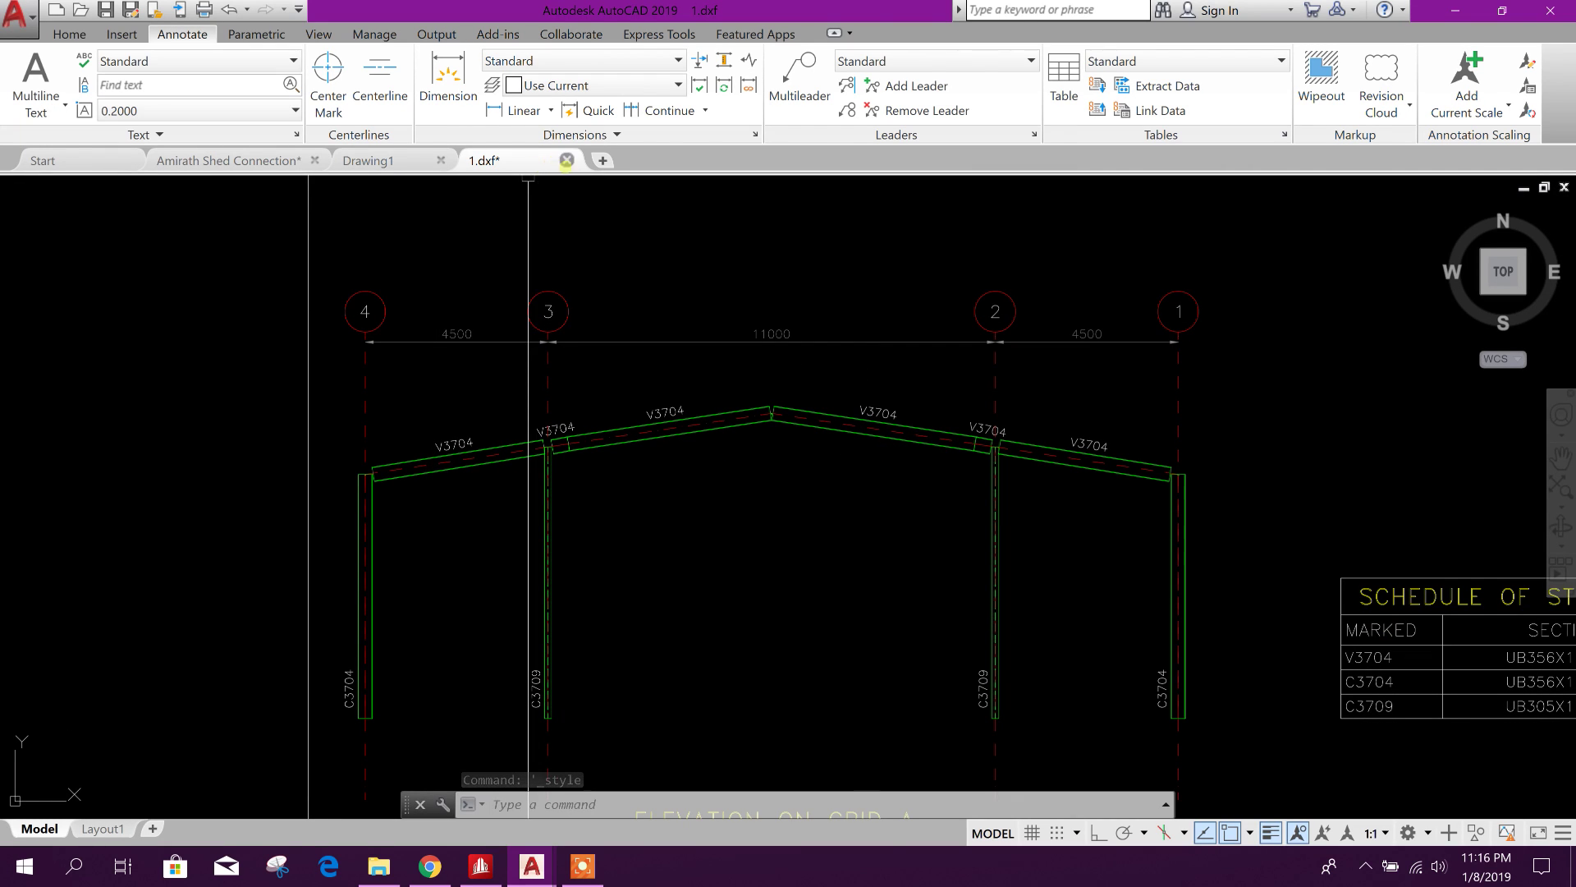
left_click(105, 9)
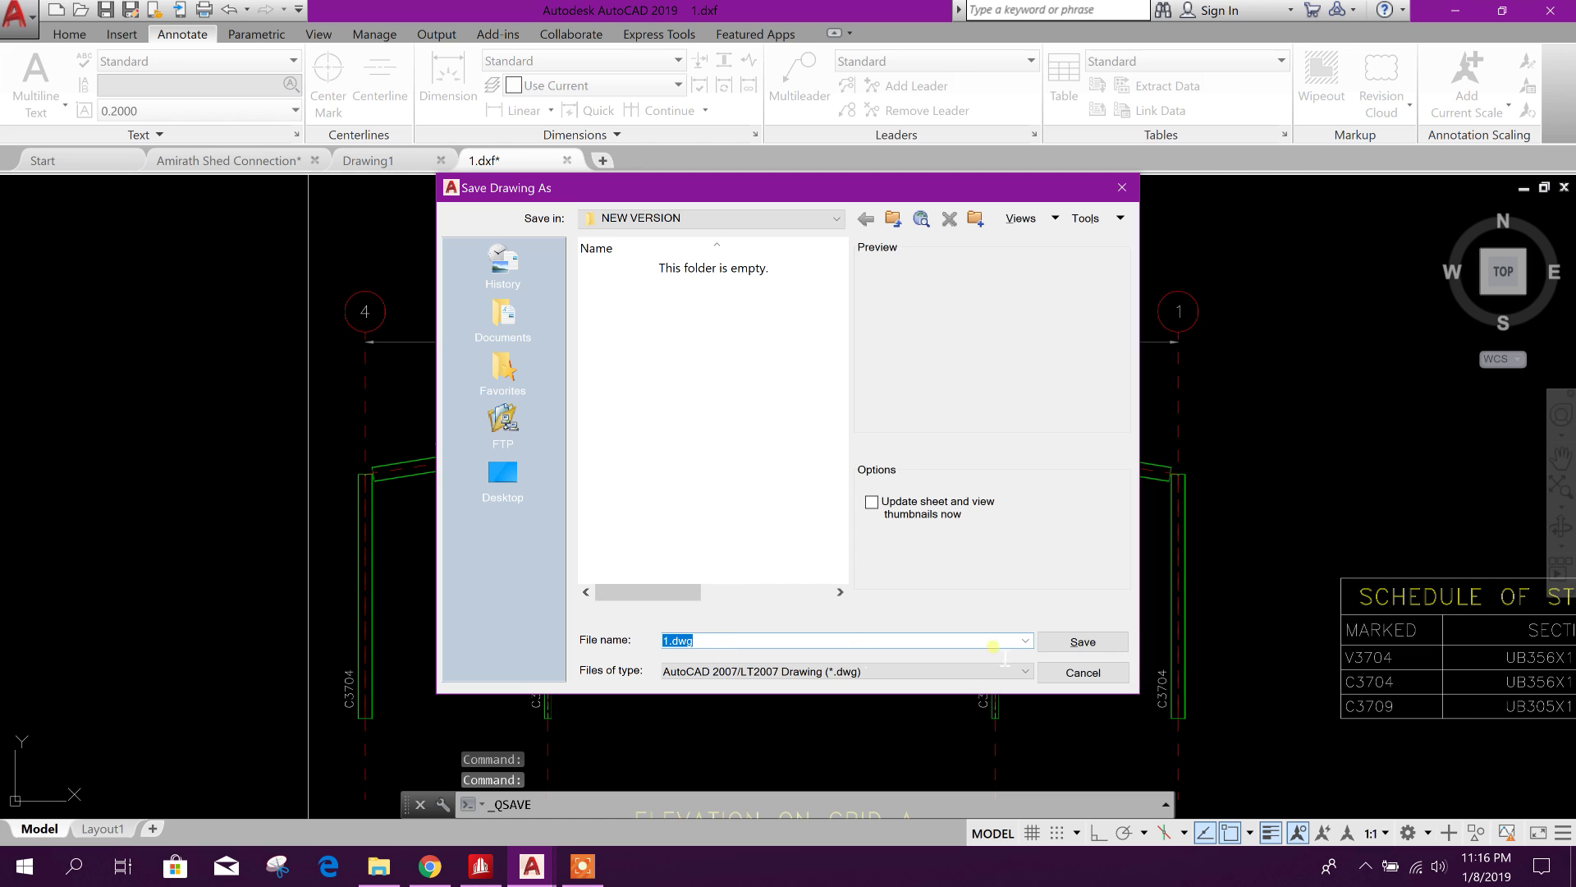
left_click(1082, 641)
scroll(743, 435, "down", 2)
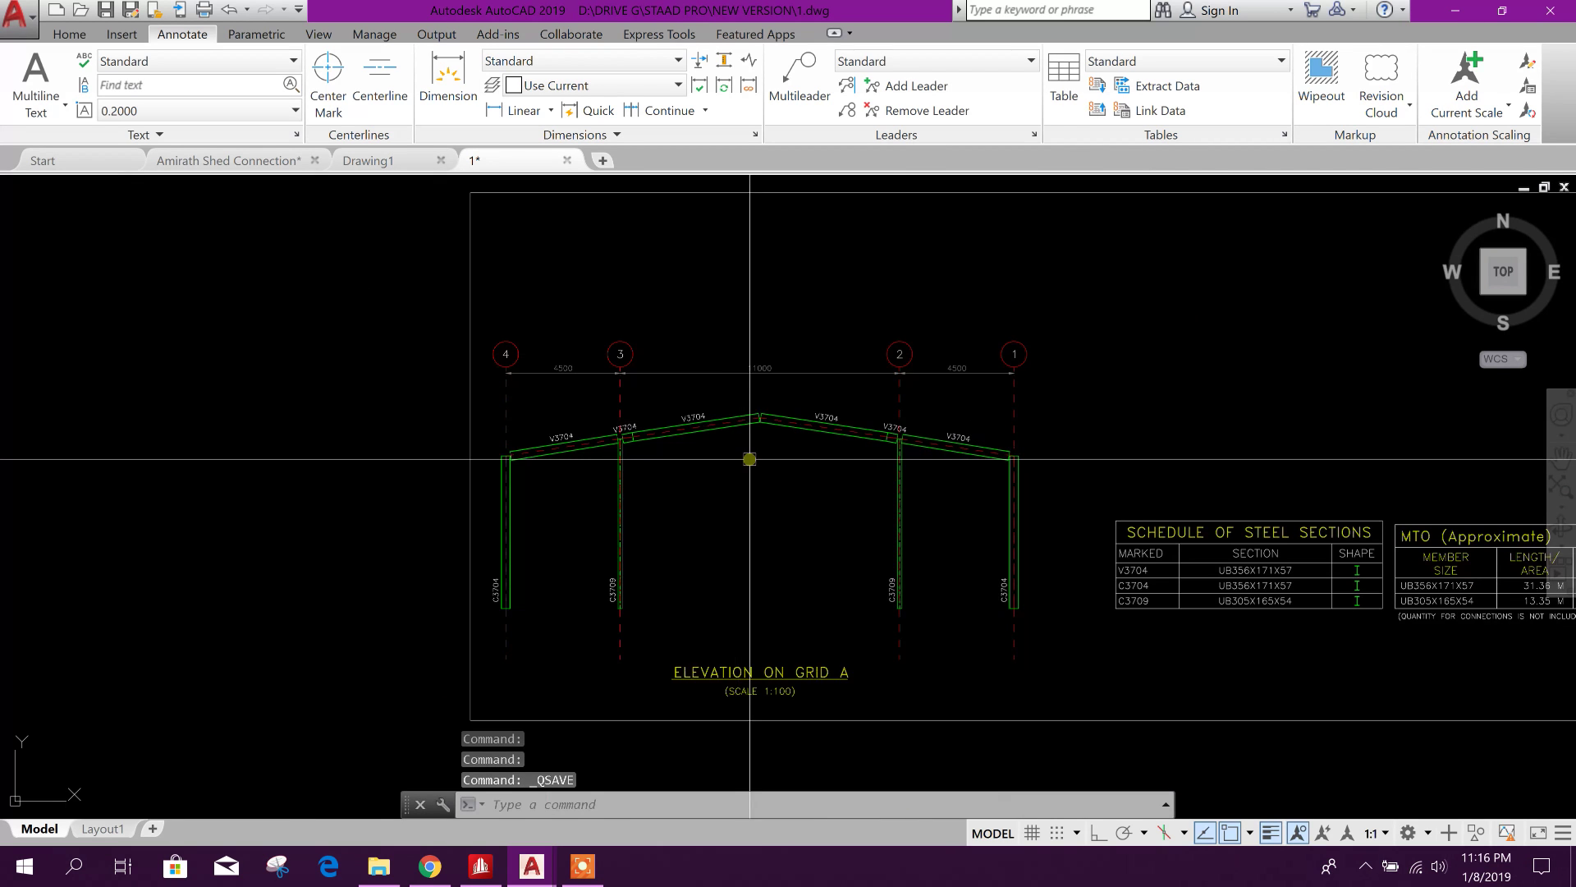
left_click(566, 160)
left_click(771, 475)
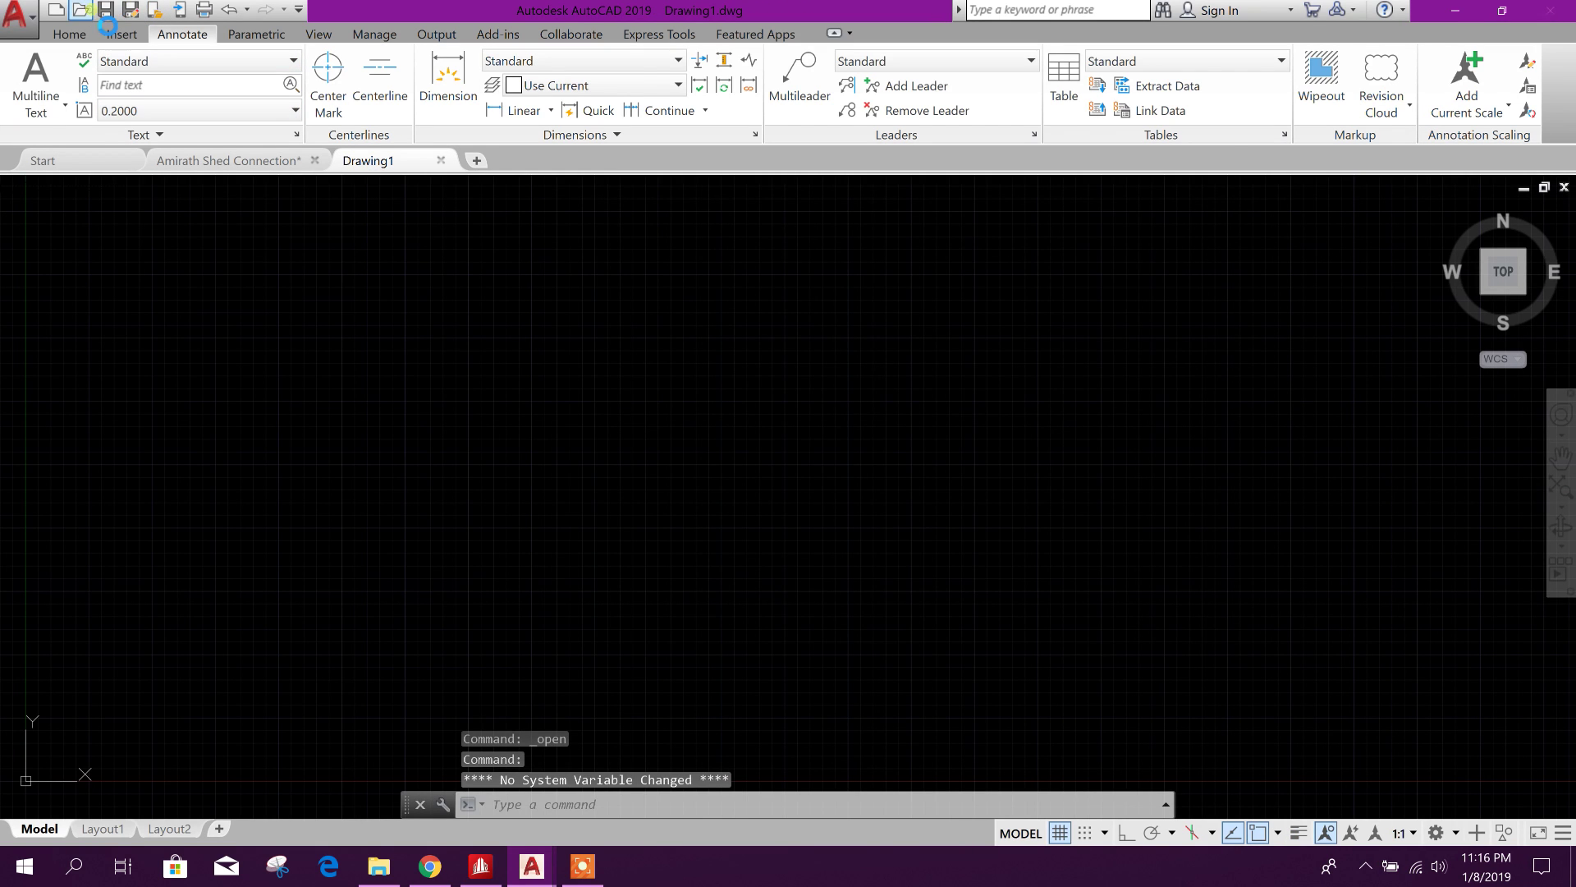
Open the saved drawing 1.dwg from the NEW VERSION folder.
left_click(957, 645)
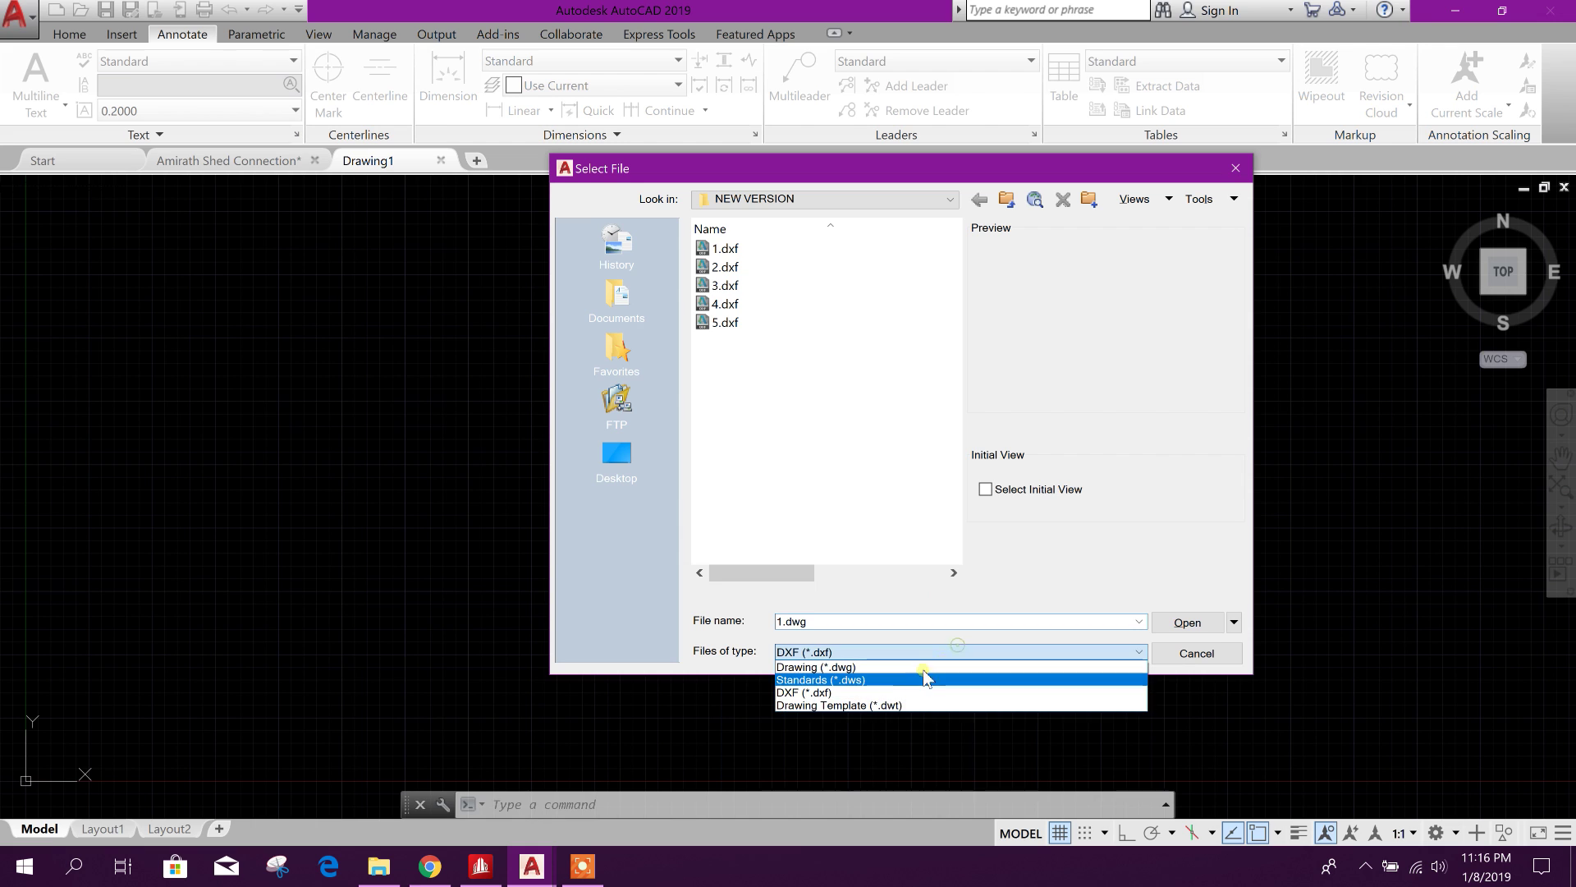
left_click(899, 666)
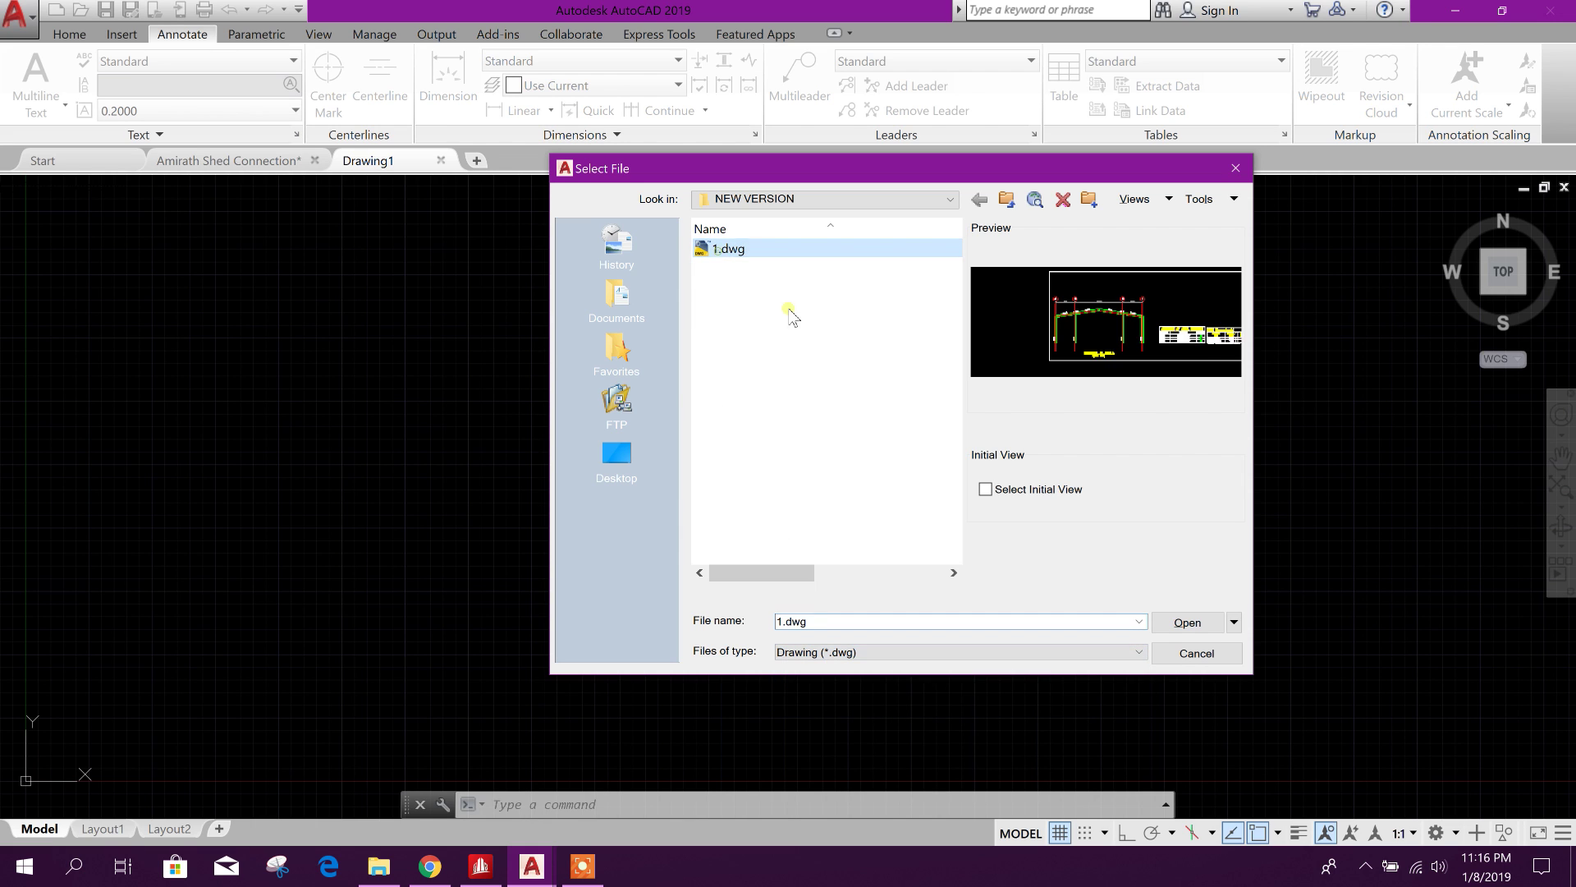
left_click(1174, 612)
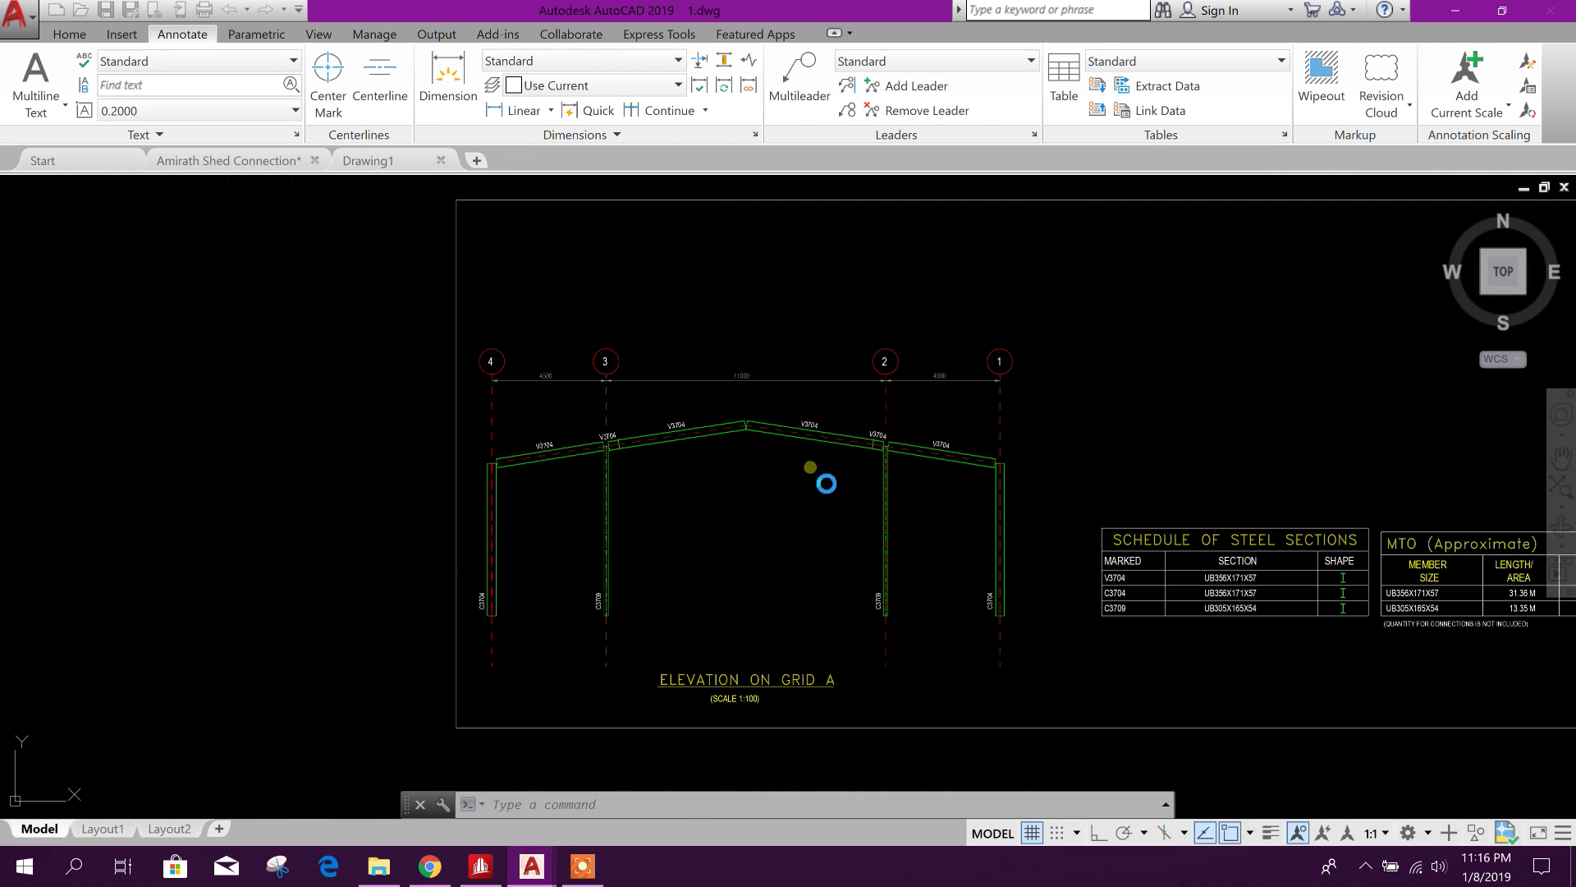
Examine the Grid A elevation's member marks, the steel sections schedule, MTO table and legend up close, and close 1.dwg.
scroll(716, 423, "up", 5)
scroll(697, 403, "down", 3)
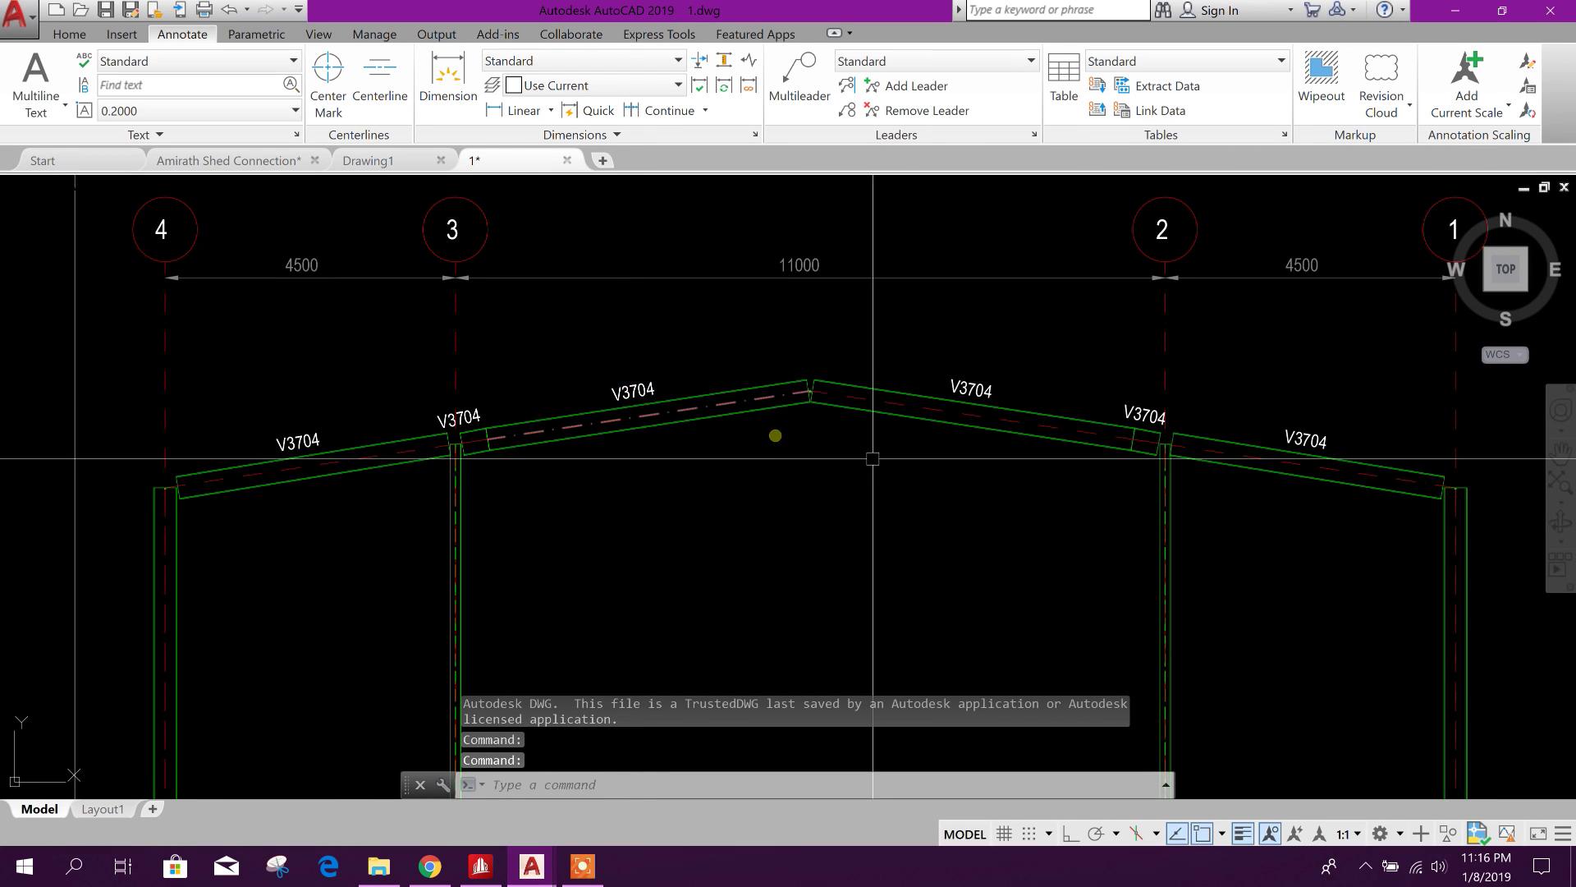
scroll(834, 400, "up", 1)
scroll(834, 400, "up", 2)
scroll(827, 346, "down", 2)
middle_click_drag(827, 353, 903, 454)
scroll(803, 505, "down", 1)
scroll(907, 449, "down", 2)
middle_click_drag(1026, 567, 950, 550)
scroll(949, 549, "up", 9)
scroll(1048, 580, "down", 2)
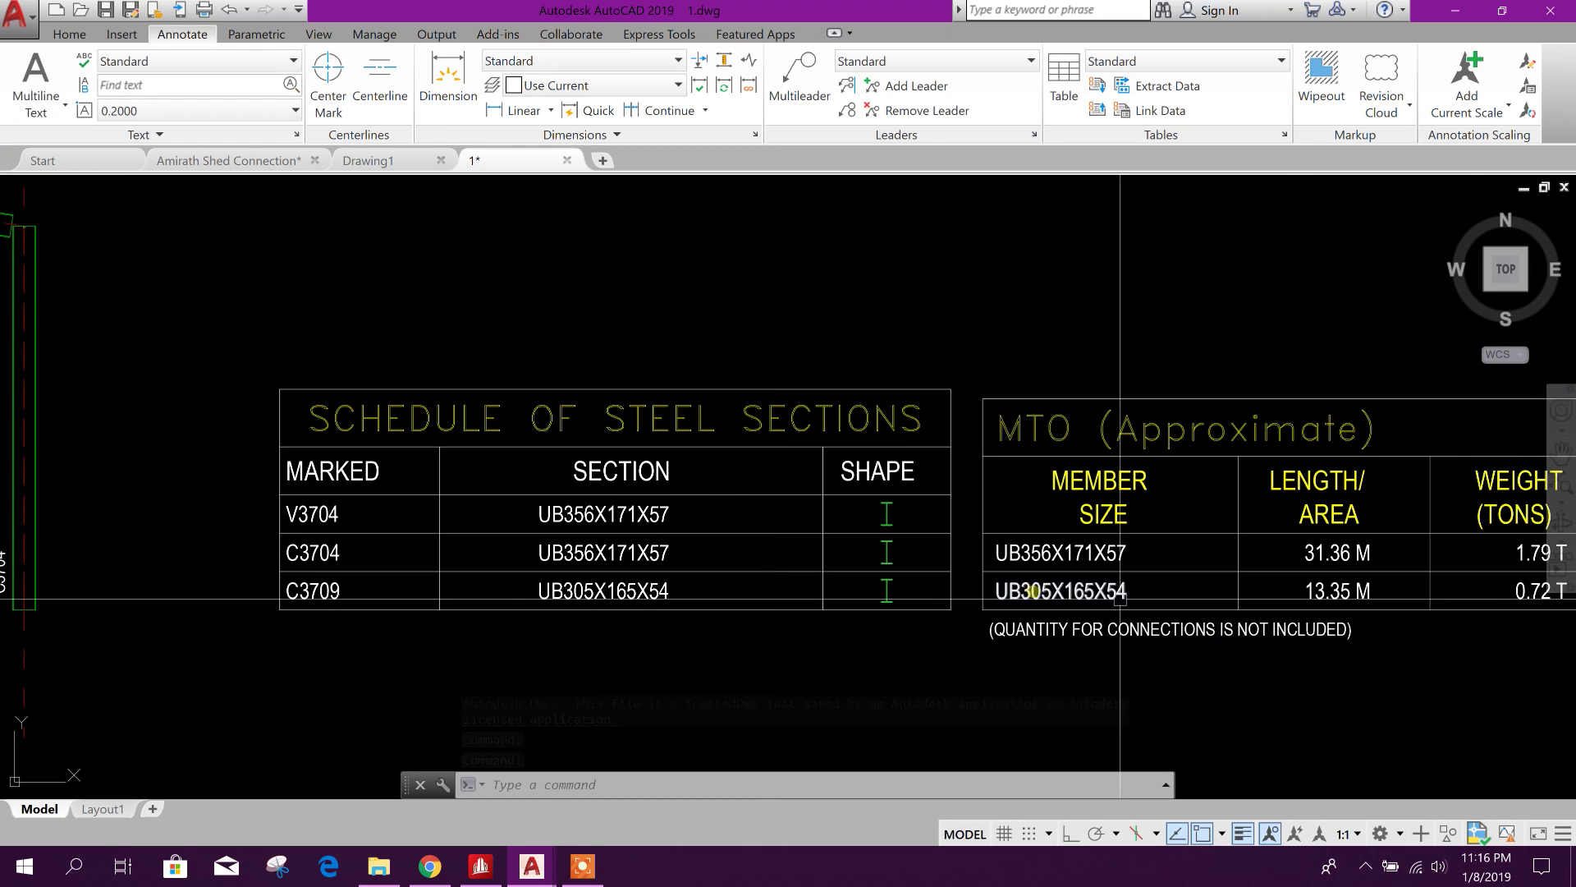
scroll(890, 567, "up", 2)
scroll(1150, 603, "down", 5)
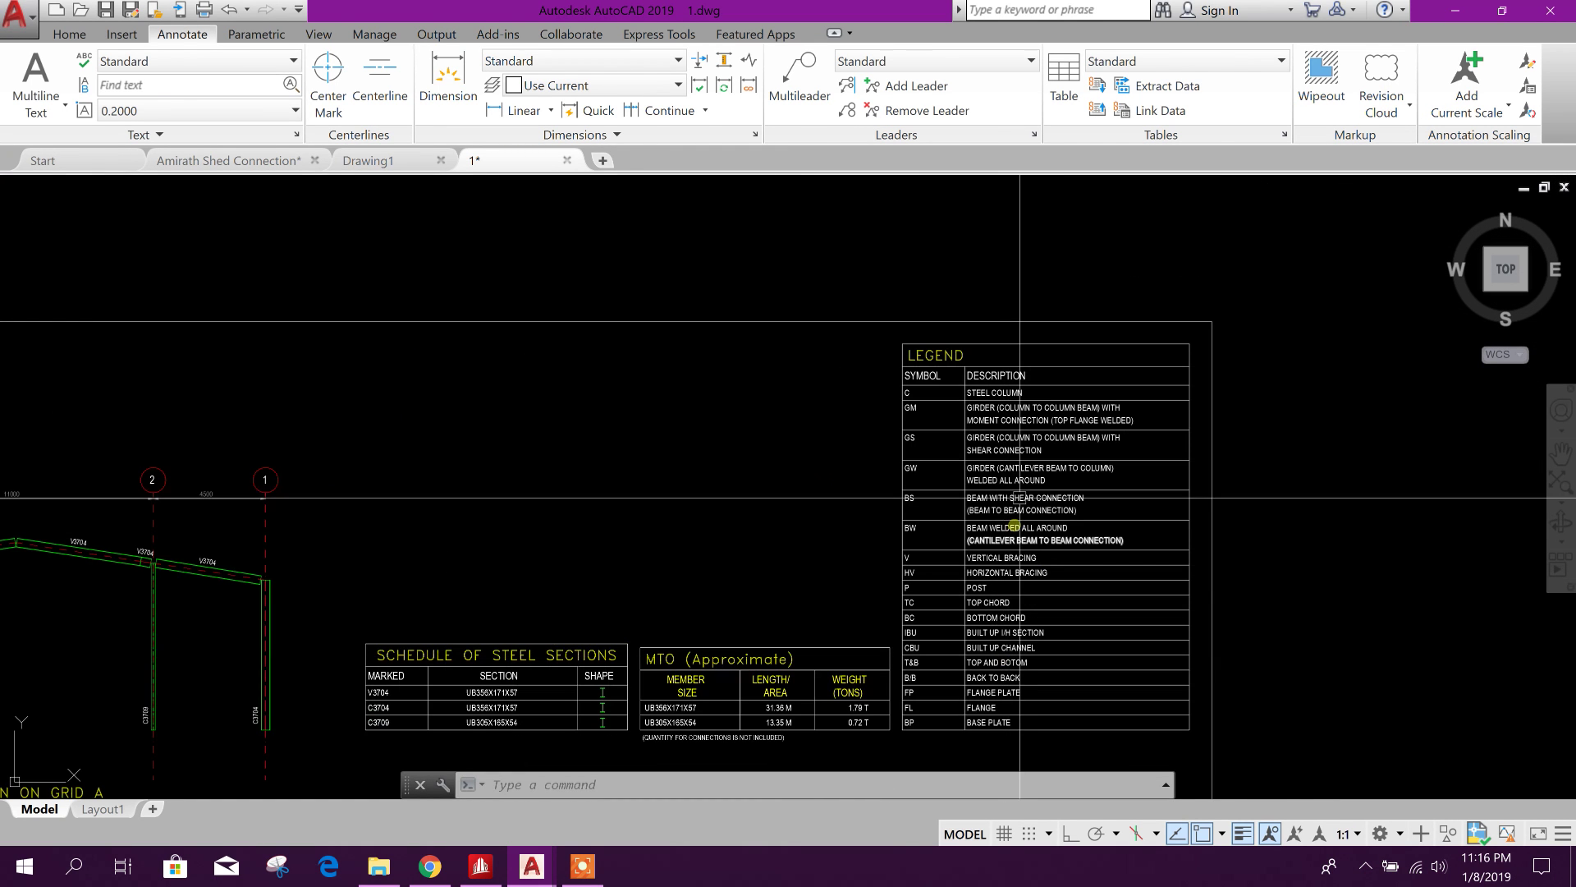
scroll(957, 704, "up", 4)
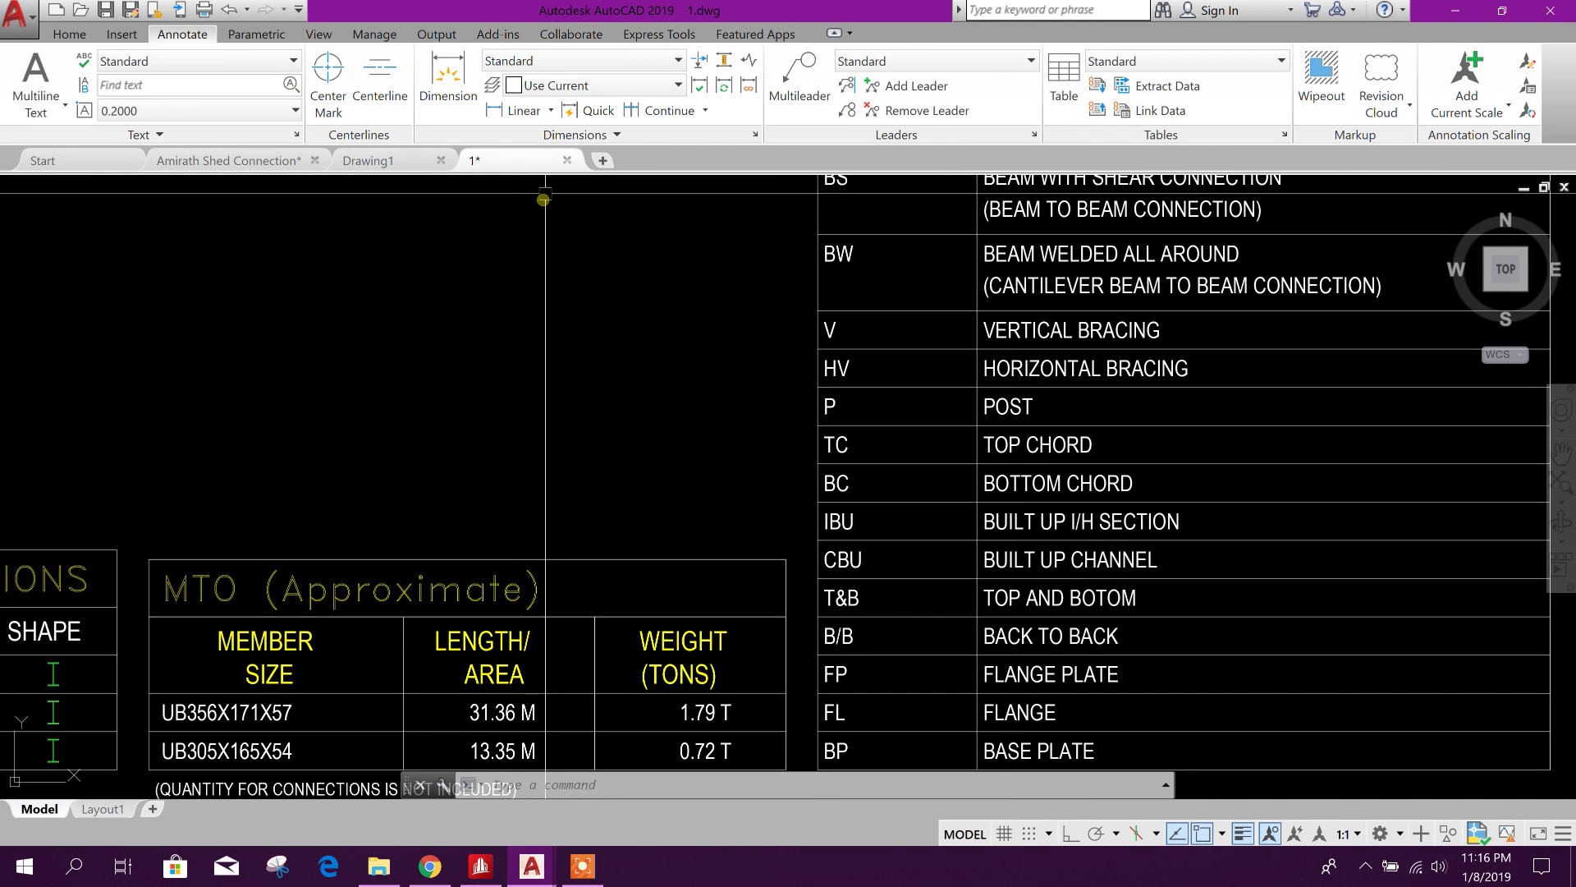
left_click(565, 162)
left_click(781, 475)
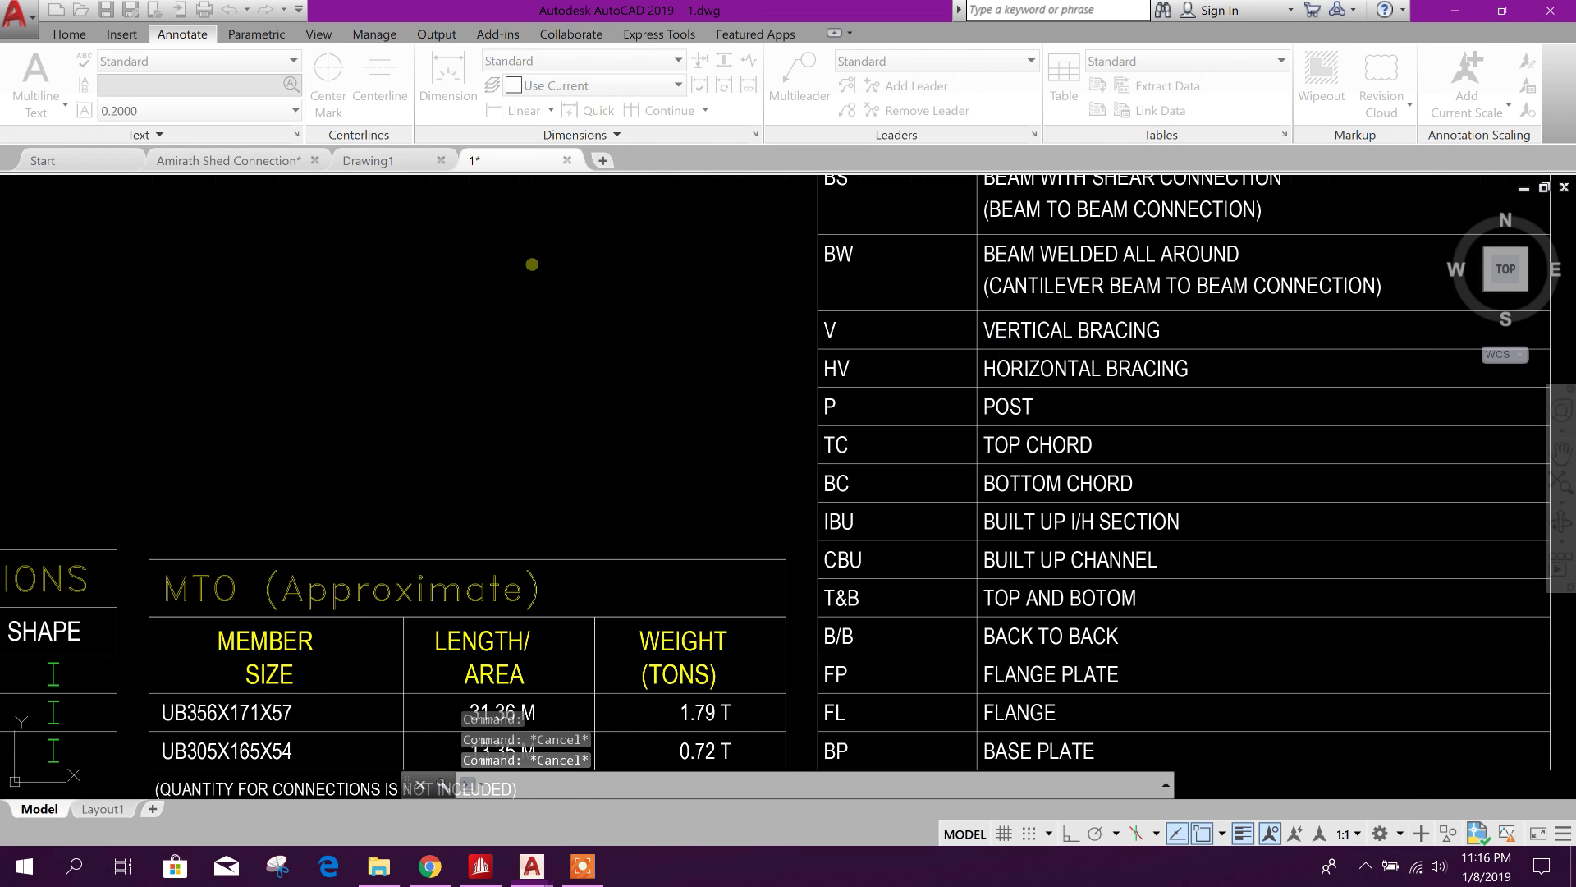
Open the exported 2.dxf from the NEW VERSION folder.
left_click(68, 34)
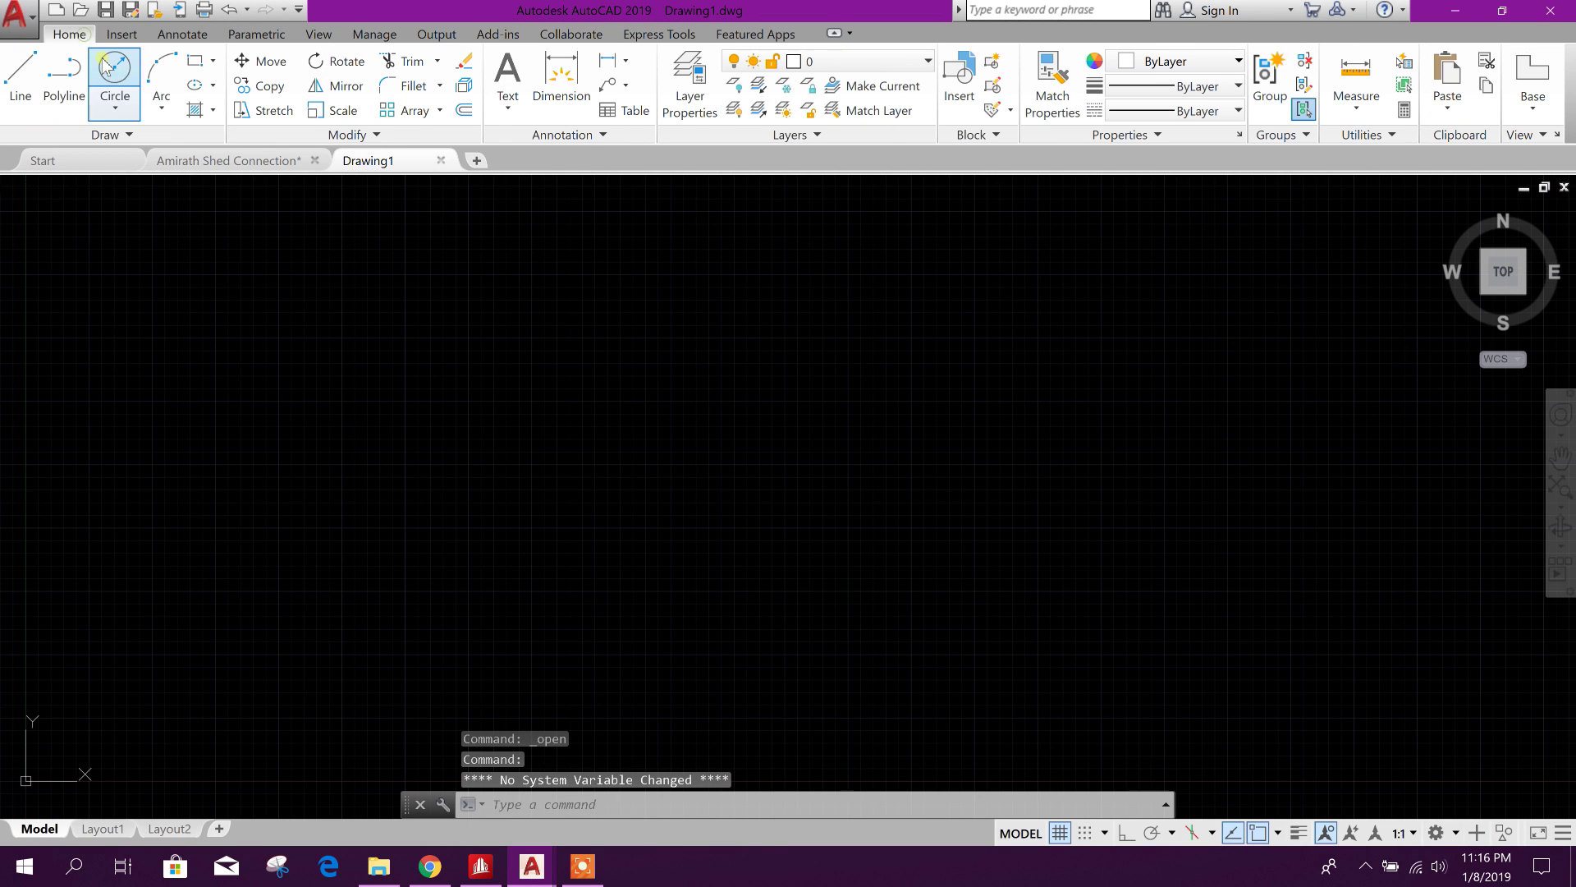
left_click(80, 9)
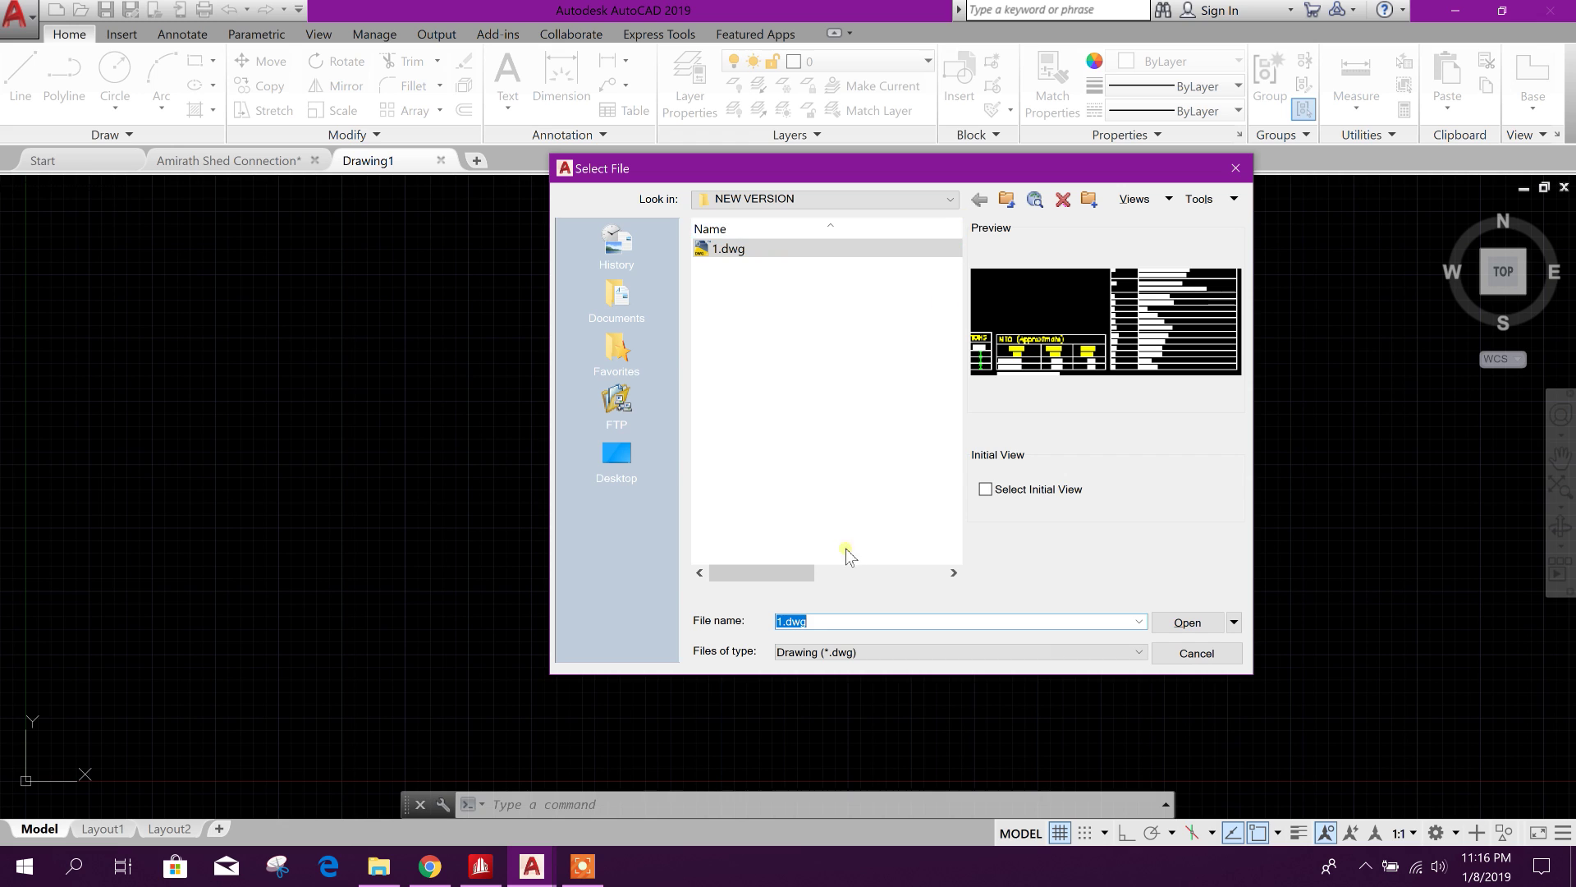
left_click(821, 689)
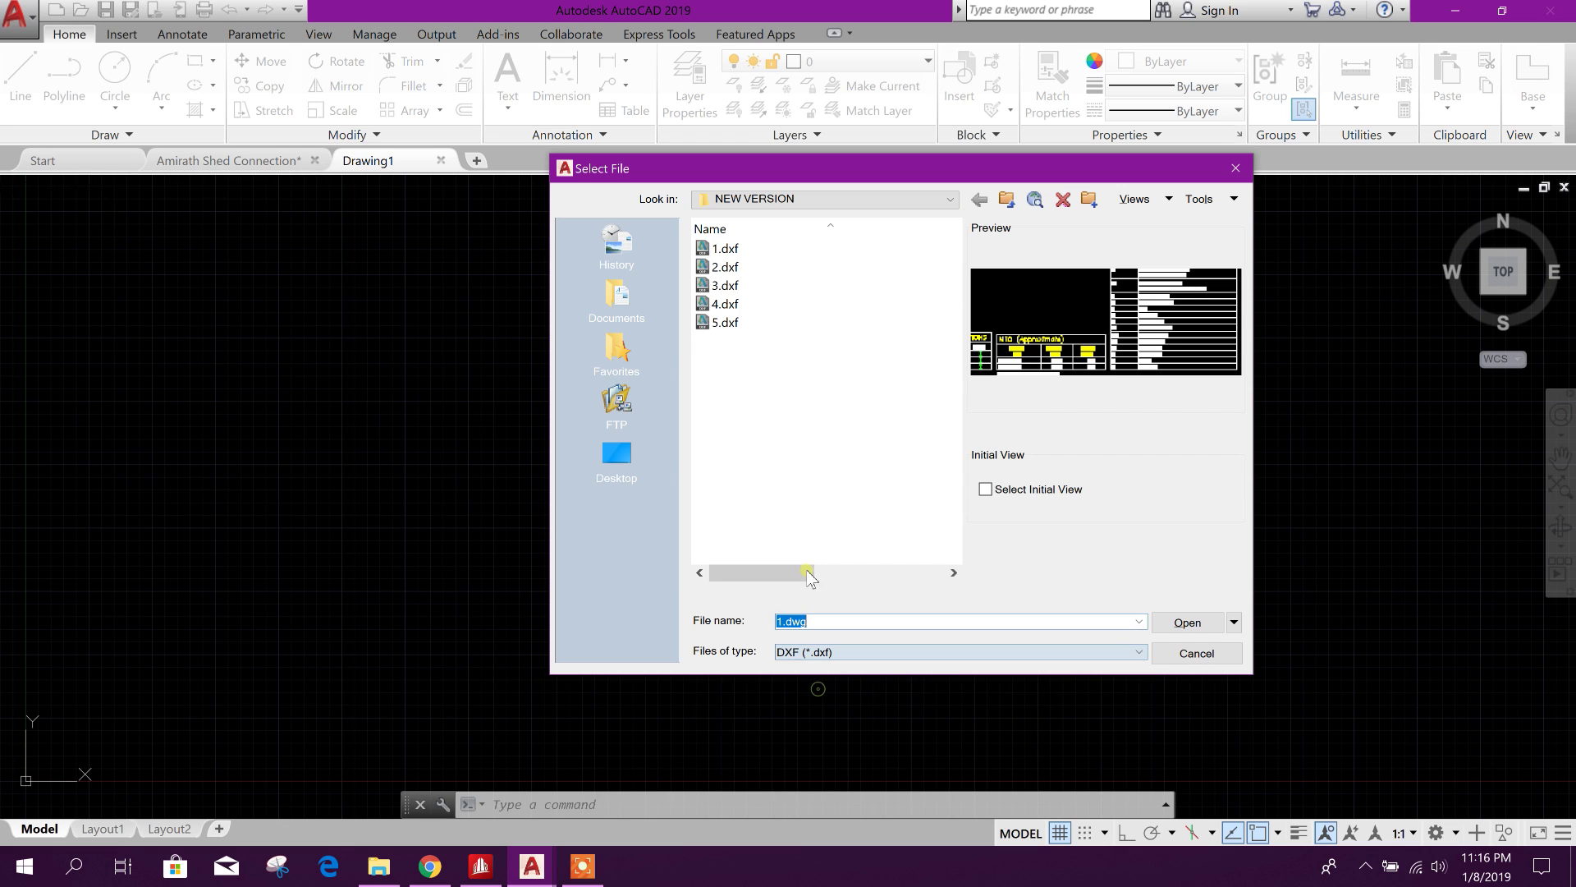
left_click(726, 267)
left_click(725, 286)
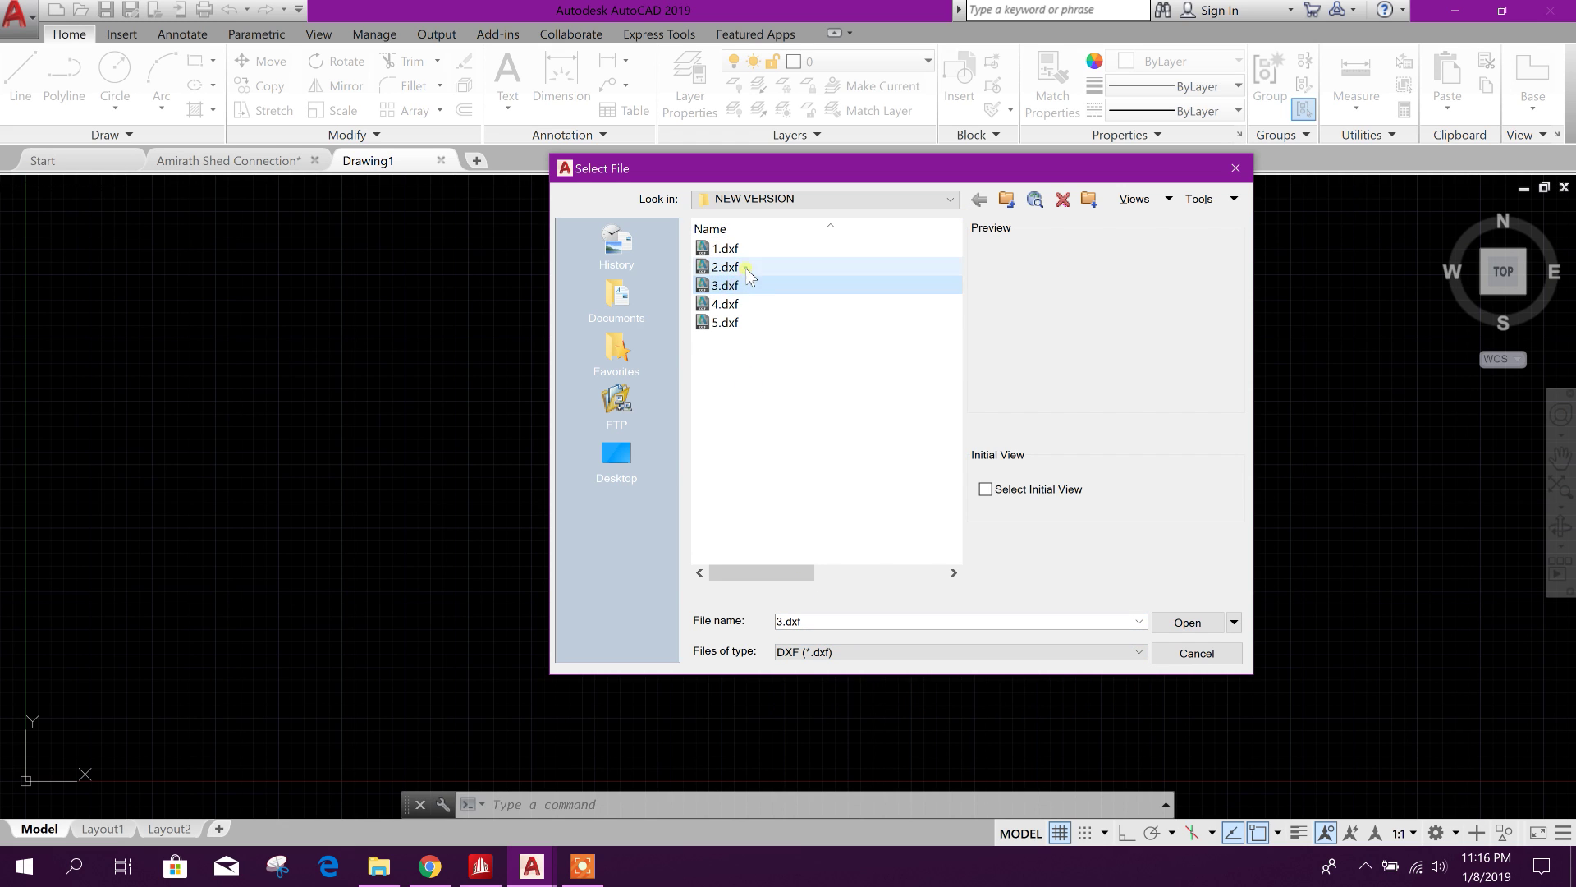
left_click(747, 269)
left_click(1170, 623)
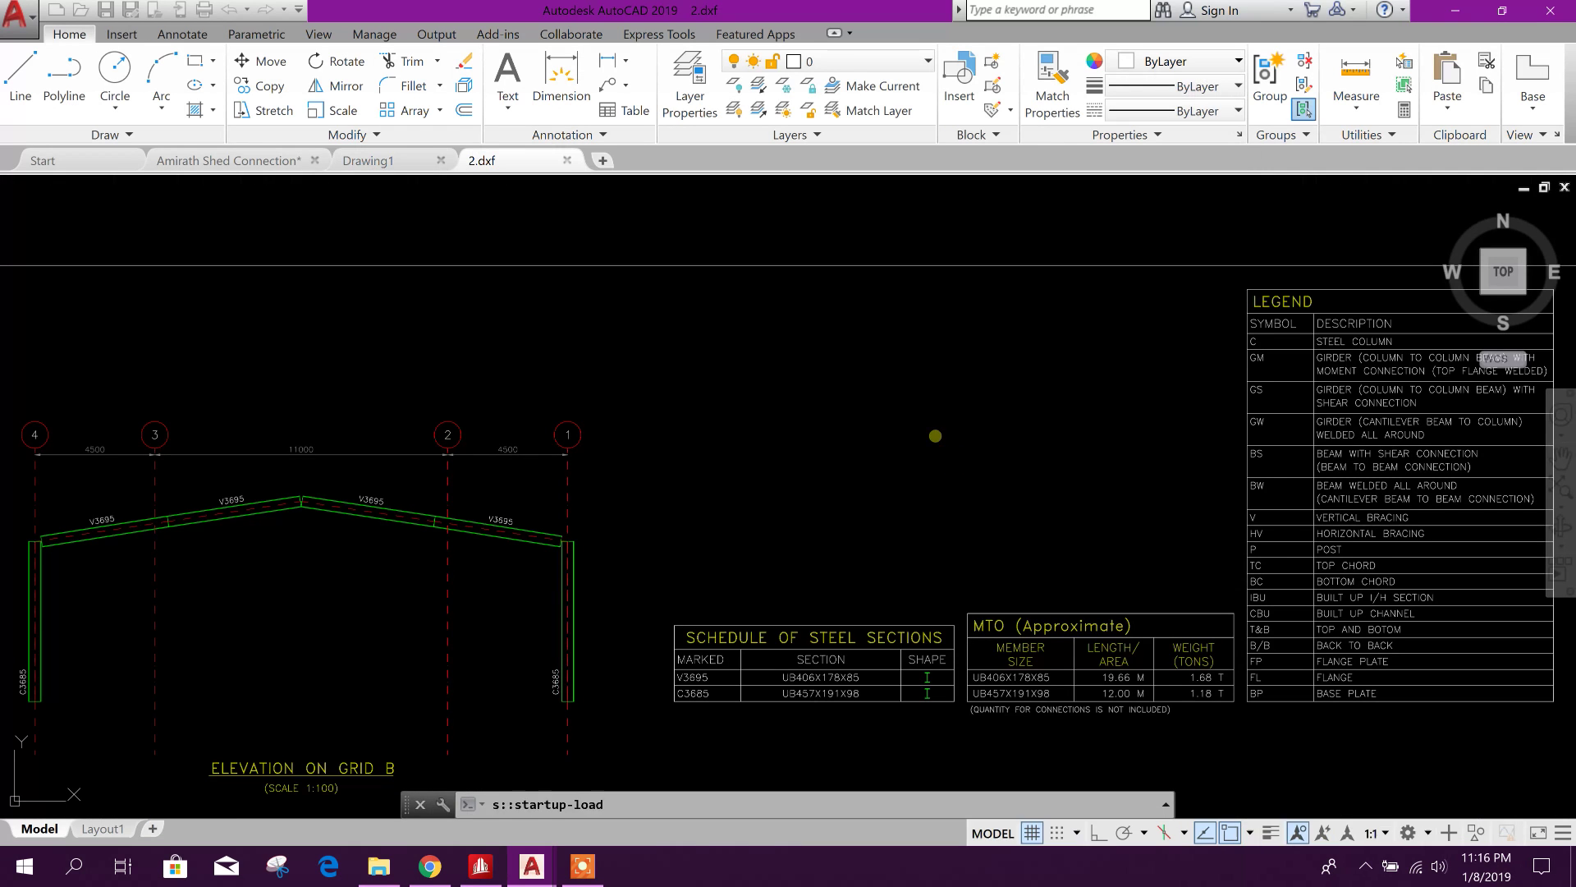
Copy the entire Grid B elevation sheet, including its frame, schedule, MTO table and legend, from 2.dxf to the clipboard.
scroll(630, 508, "up", 2)
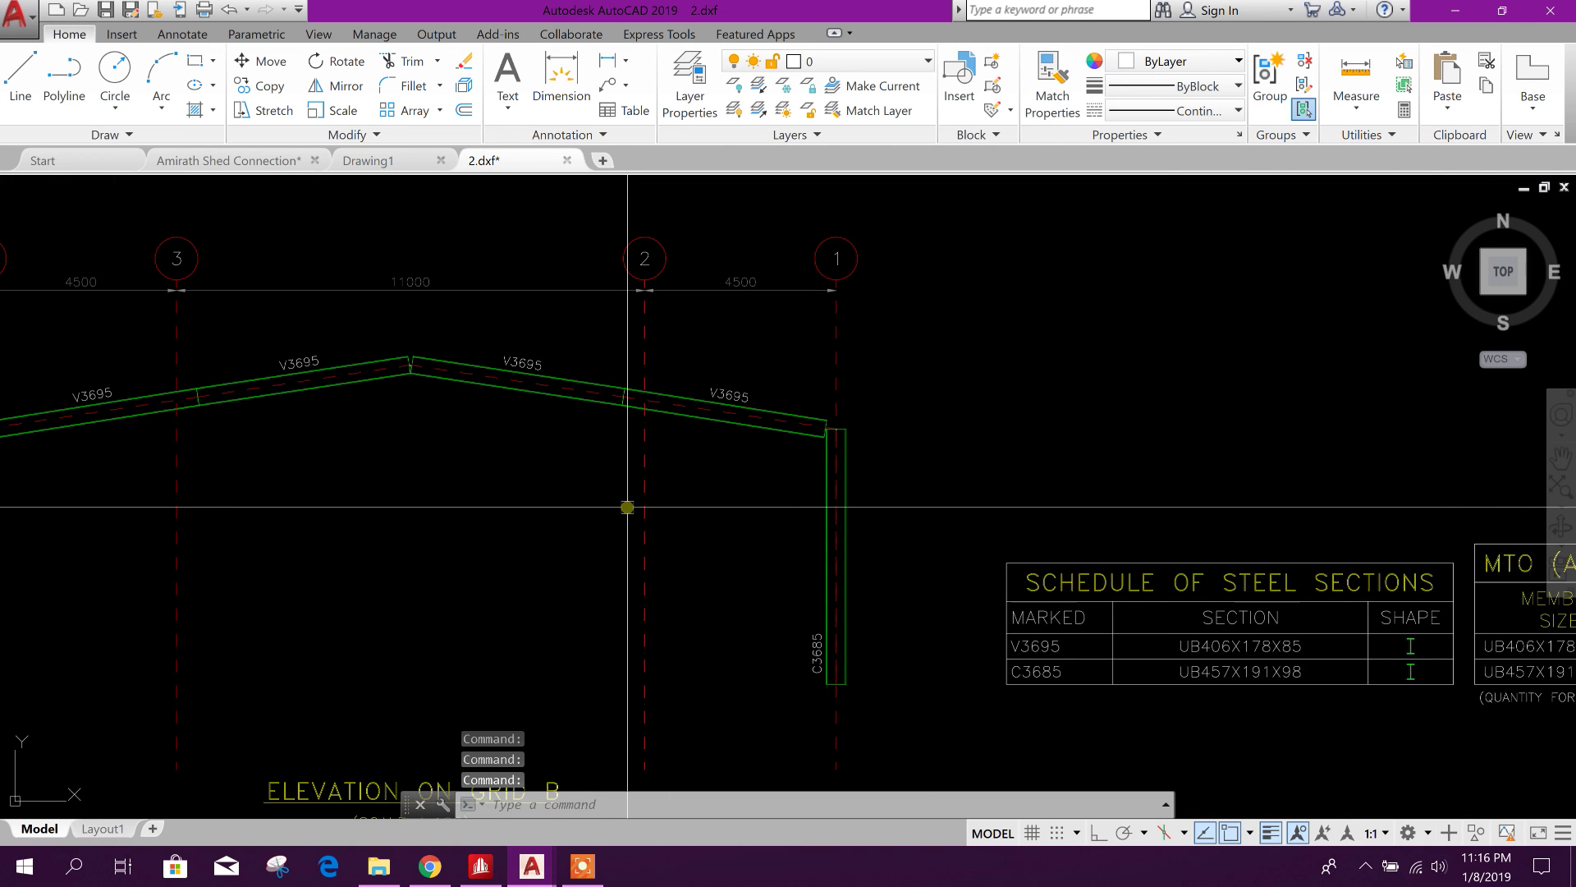
left_click(1187, 608)
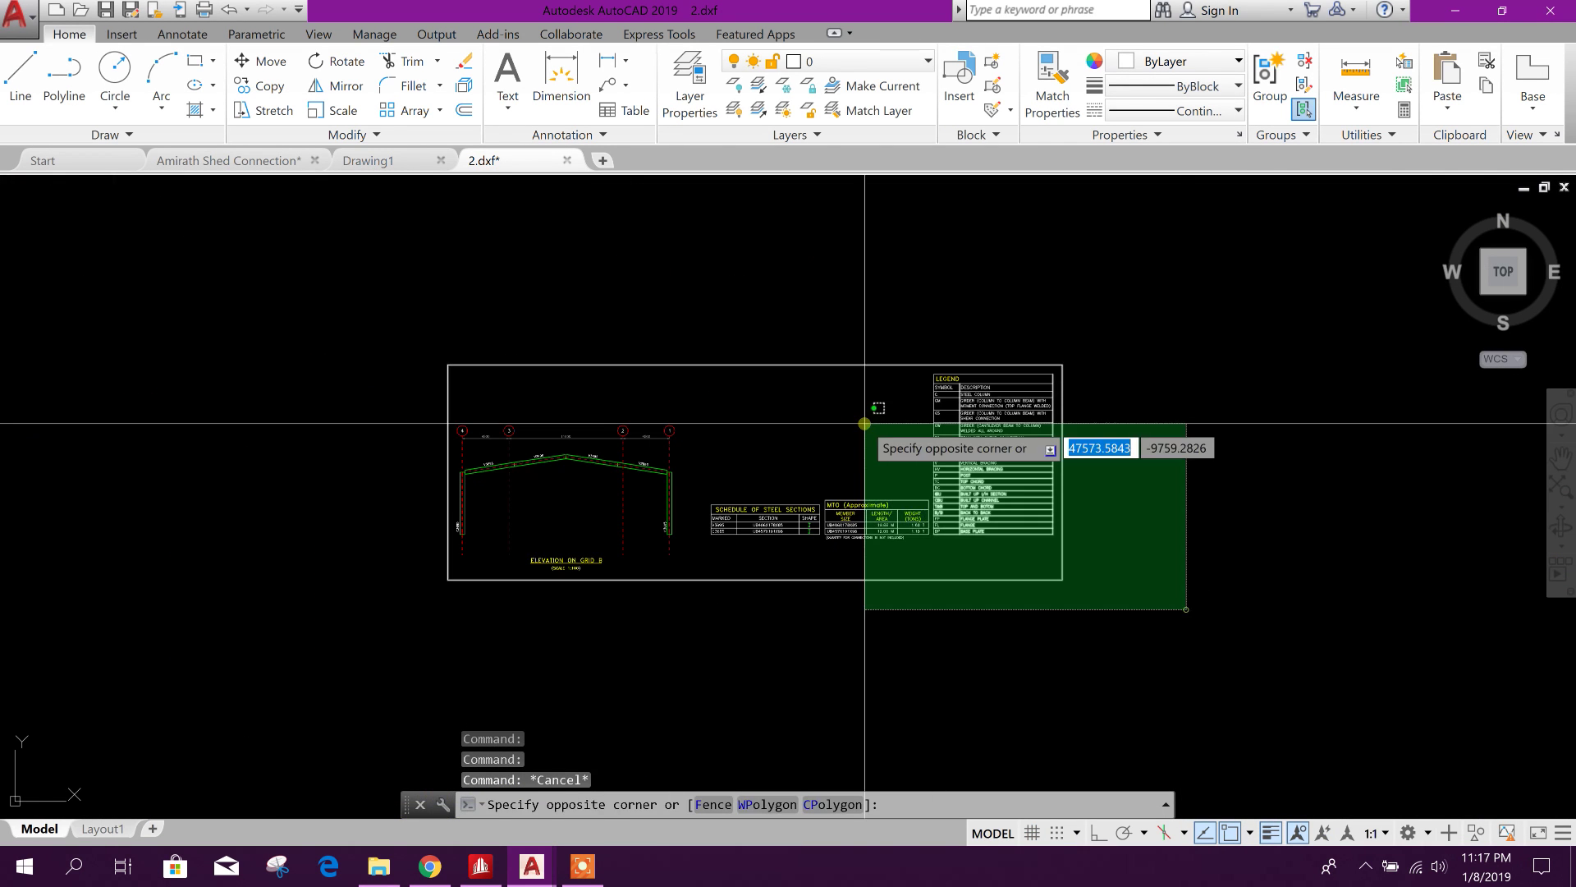
left_click(399, 296)
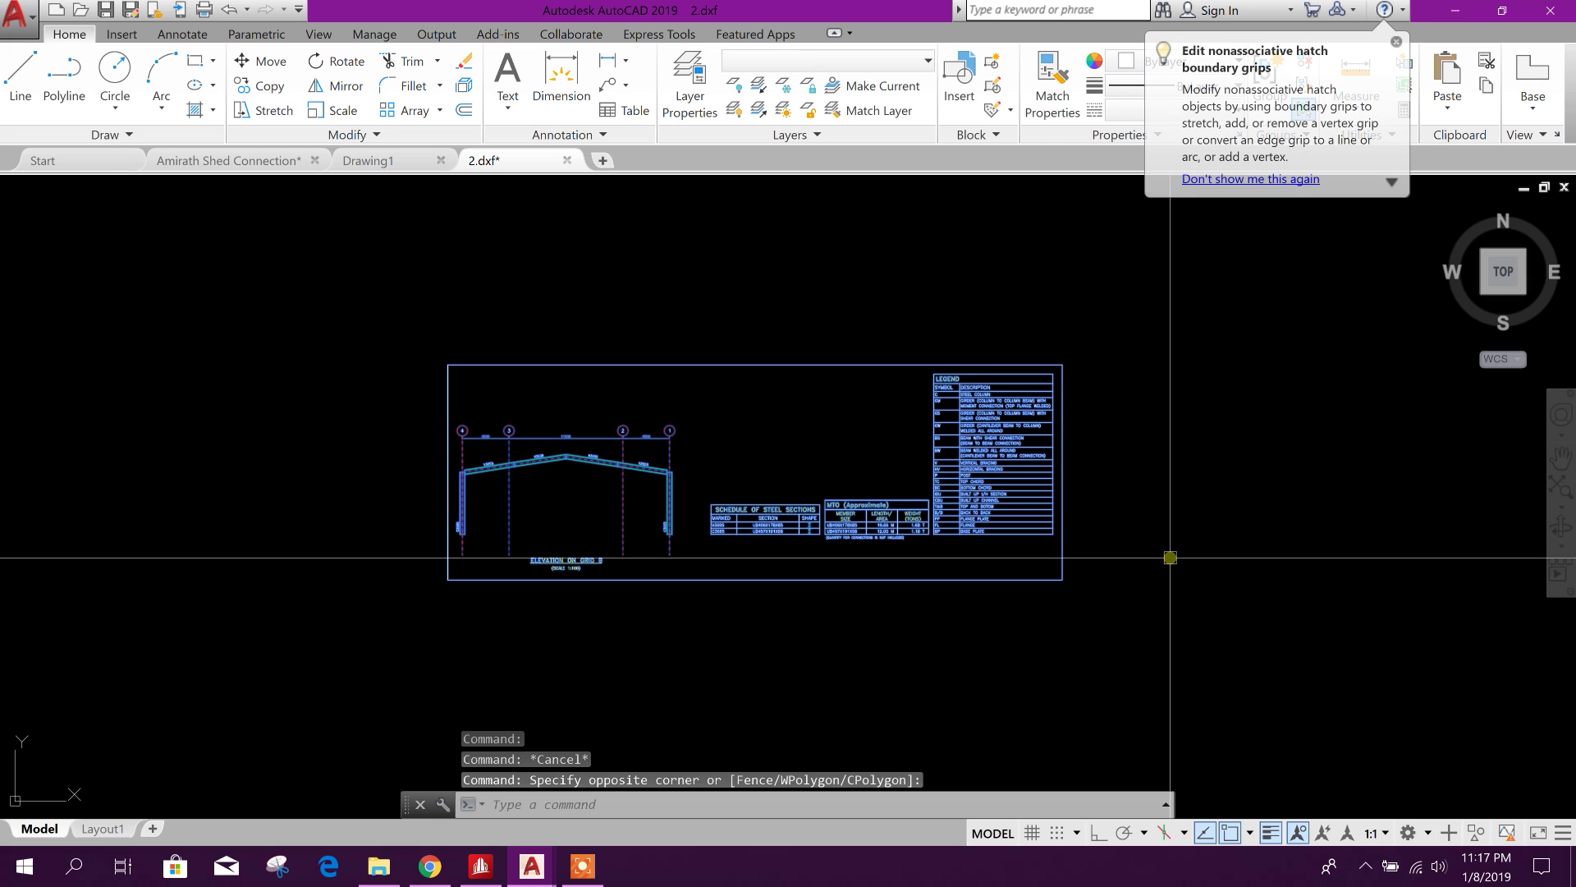
key("ctrl+c")
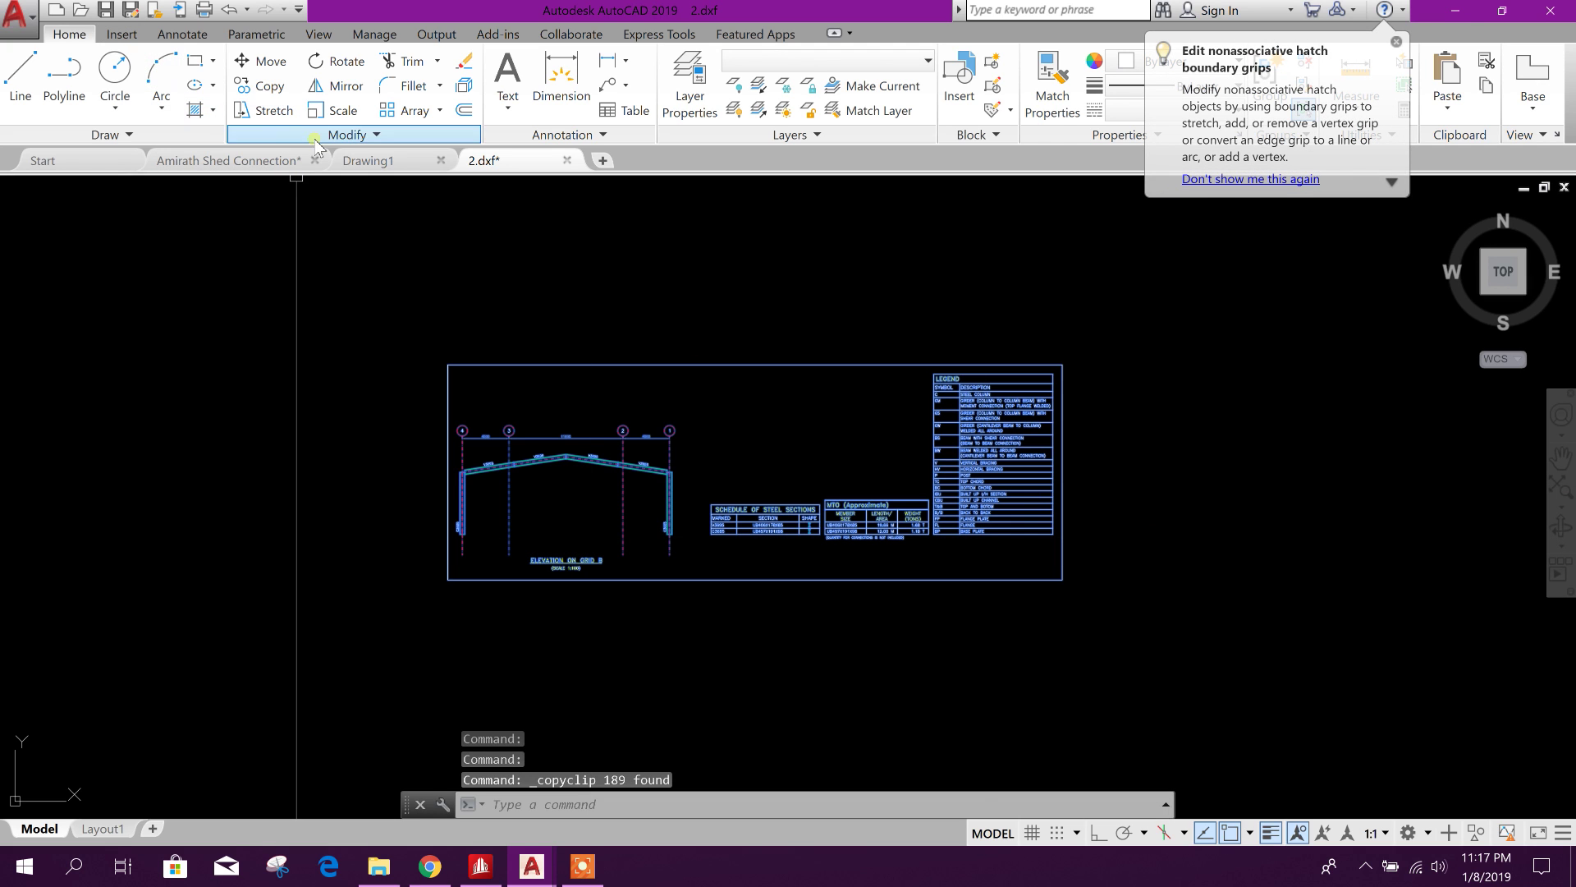
Reopen 1.dwg from the NEW VERSION folder alongside 2.dxf.
left_click(370, 161)
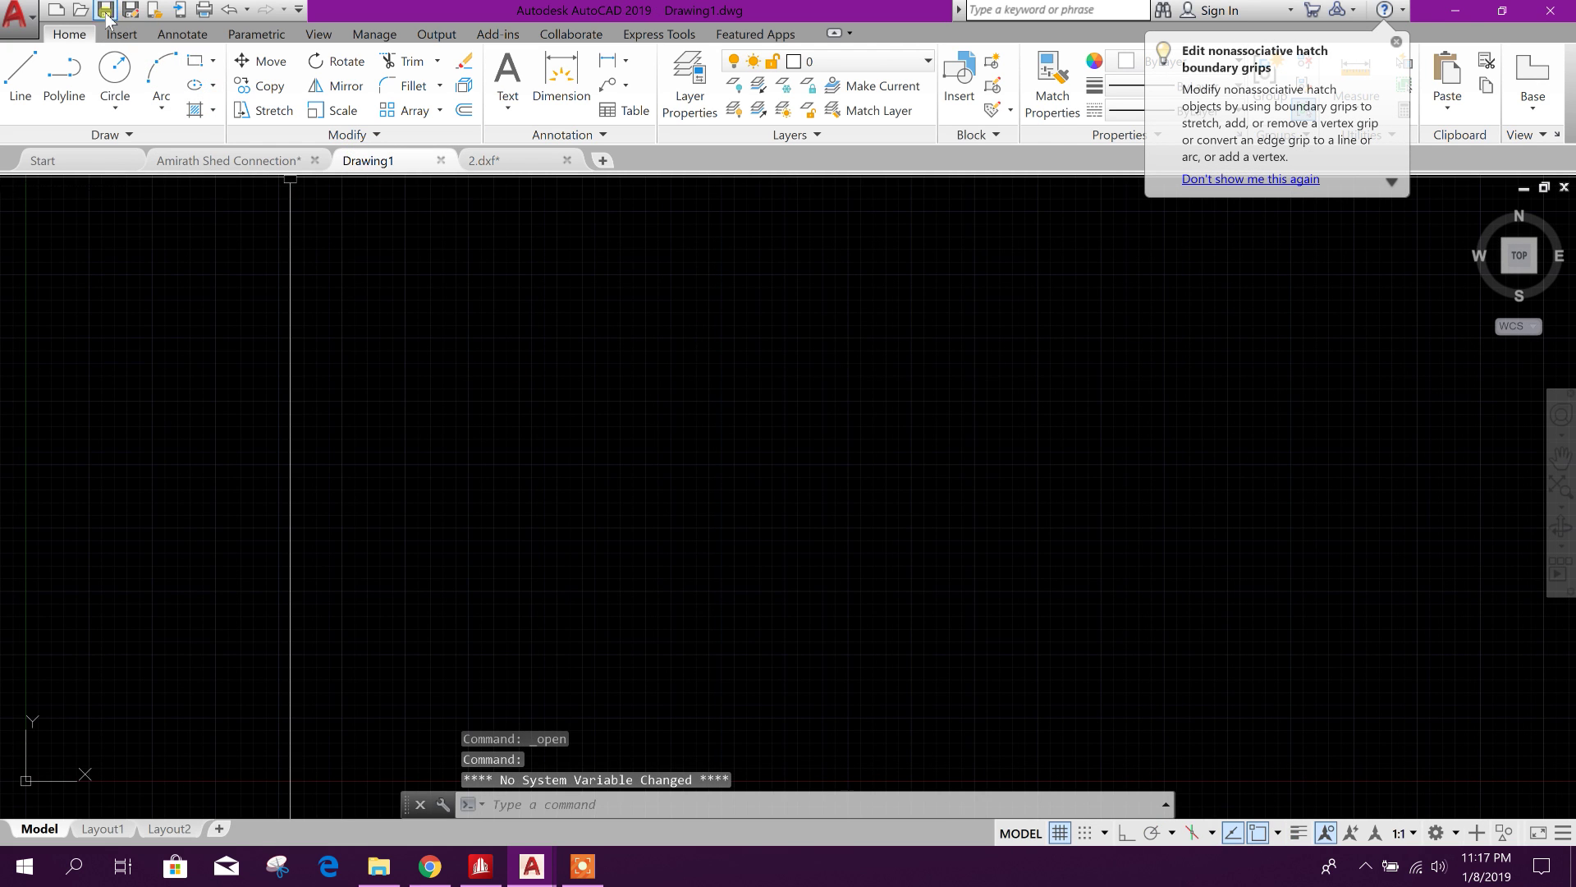
left_click(80, 10)
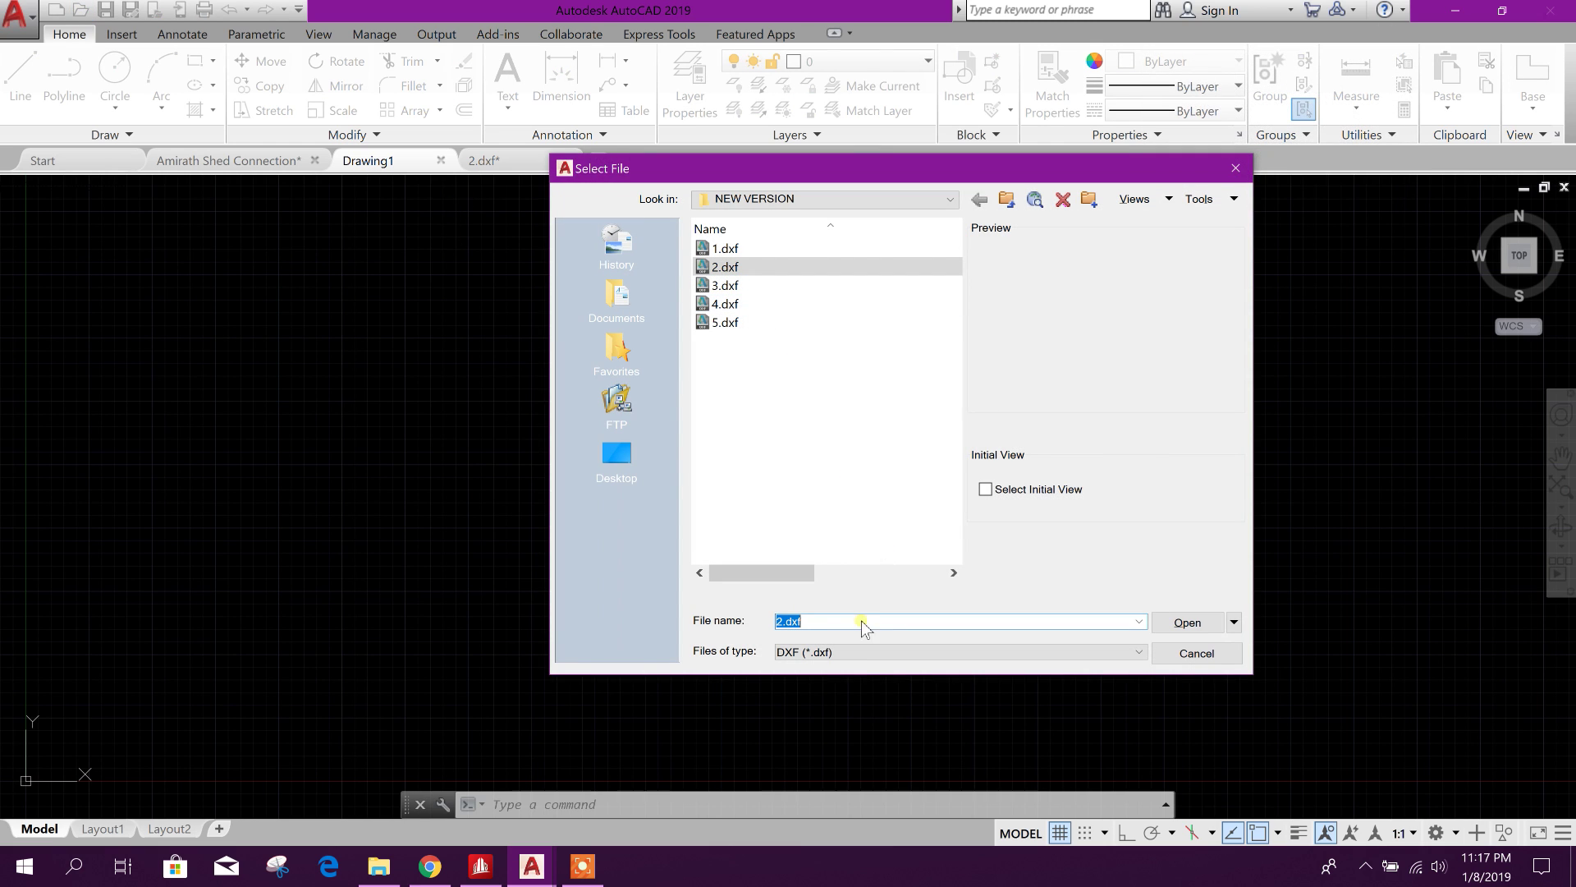
left_click(856, 657)
left_click(828, 664)
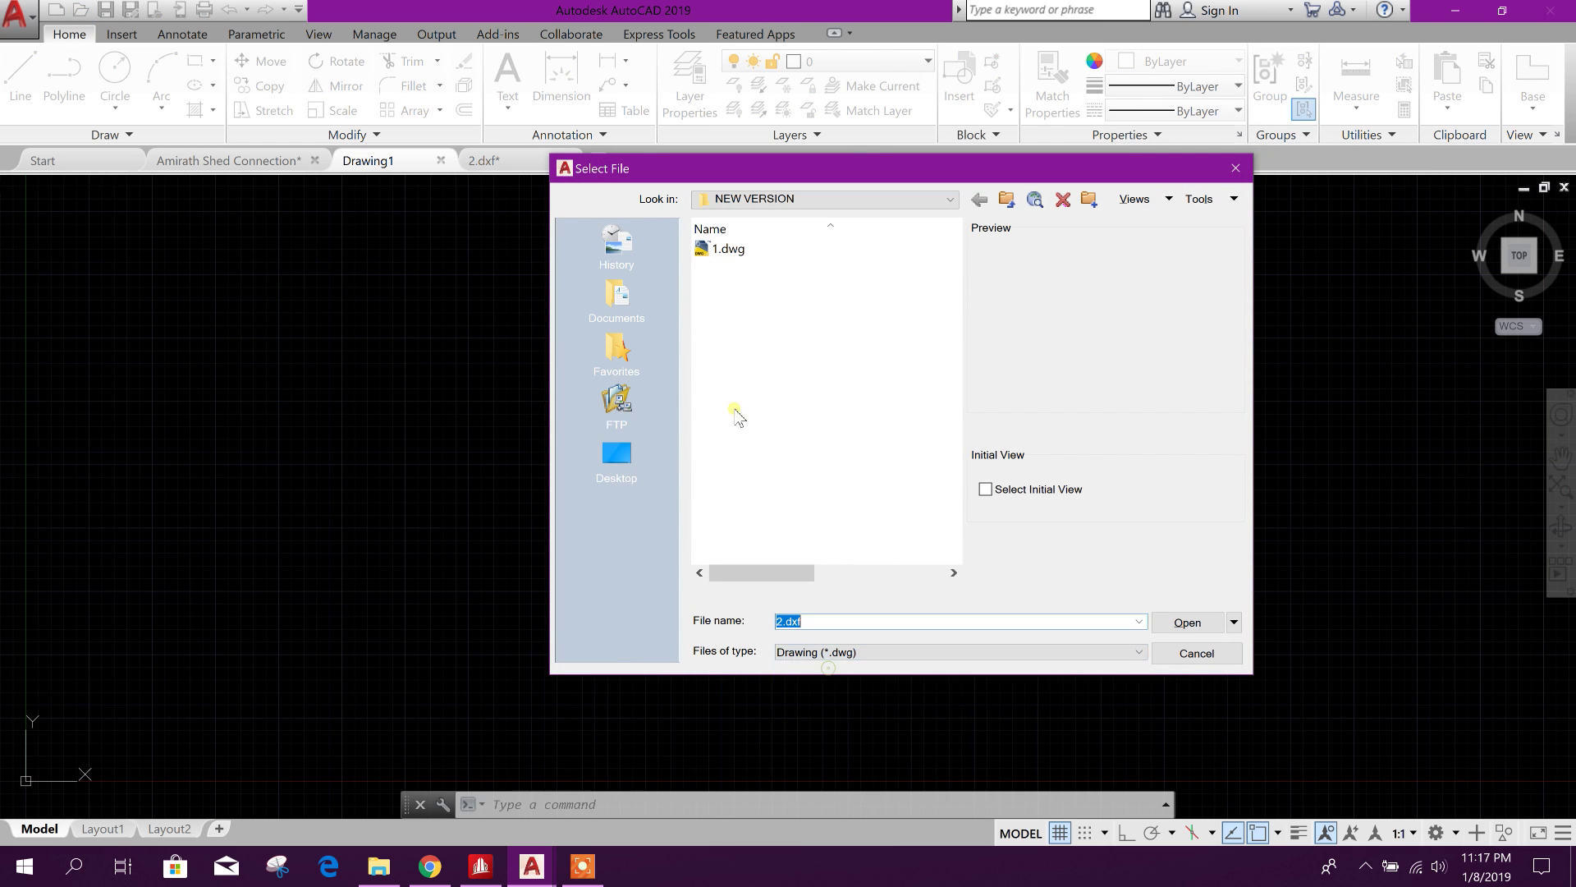
left_click(729, 248)
left_click(1188, 622)
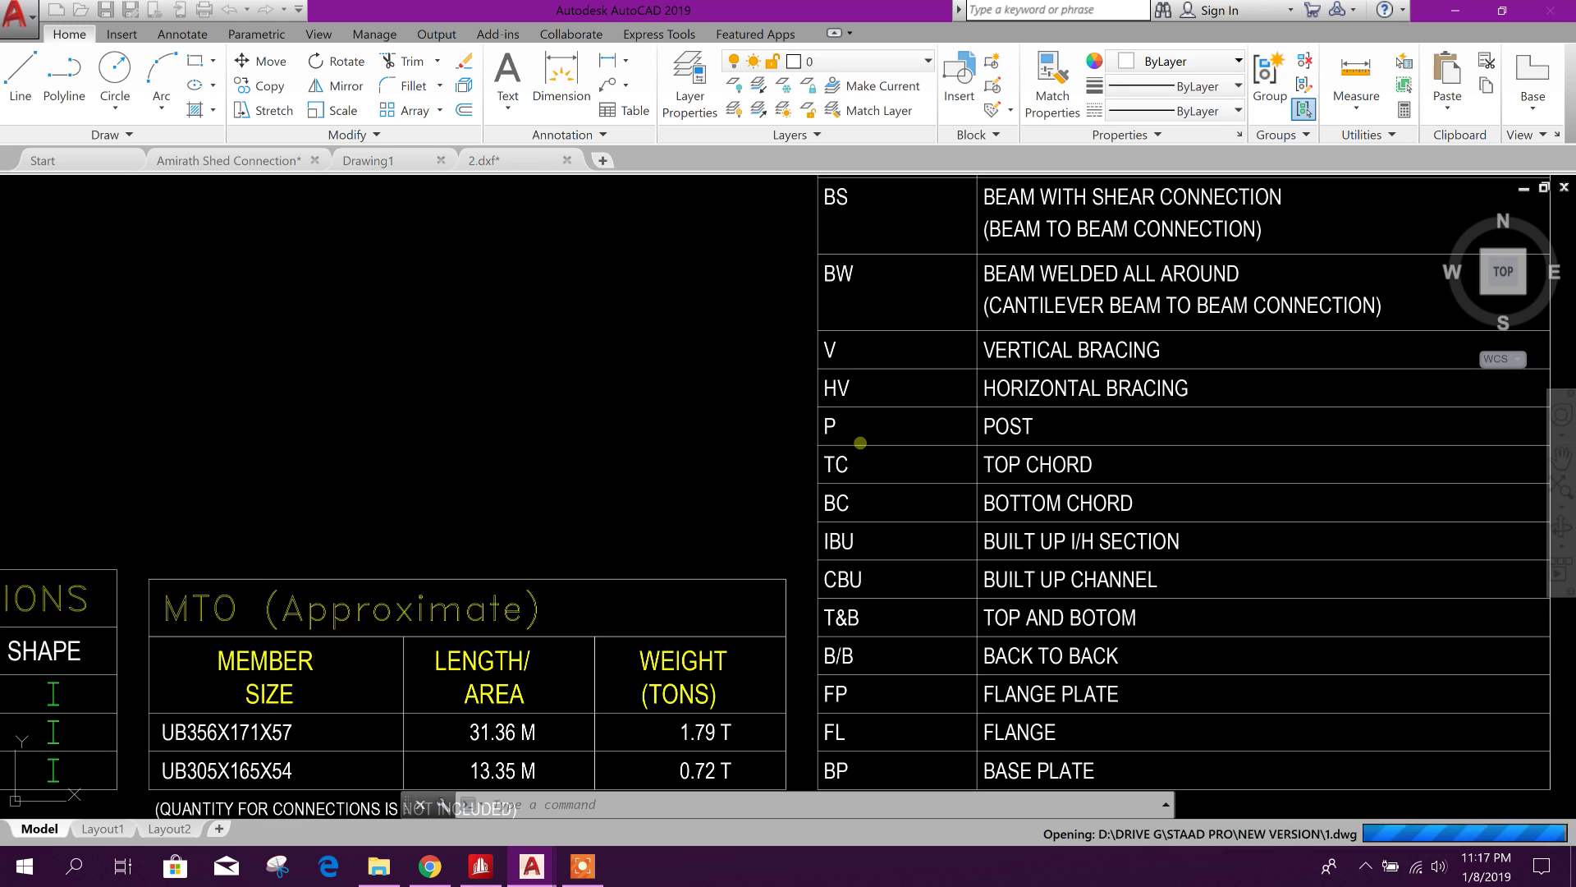
Paste the Grid B elevation sheet from 2.dxf into 1.dwg beside the Grid A sheet and check its marks and schedule text.
scroll(840, 457, "down", 4)
scroll(641, 409, "down", 6)
middle_click_drag(879, 430, 897, 503)
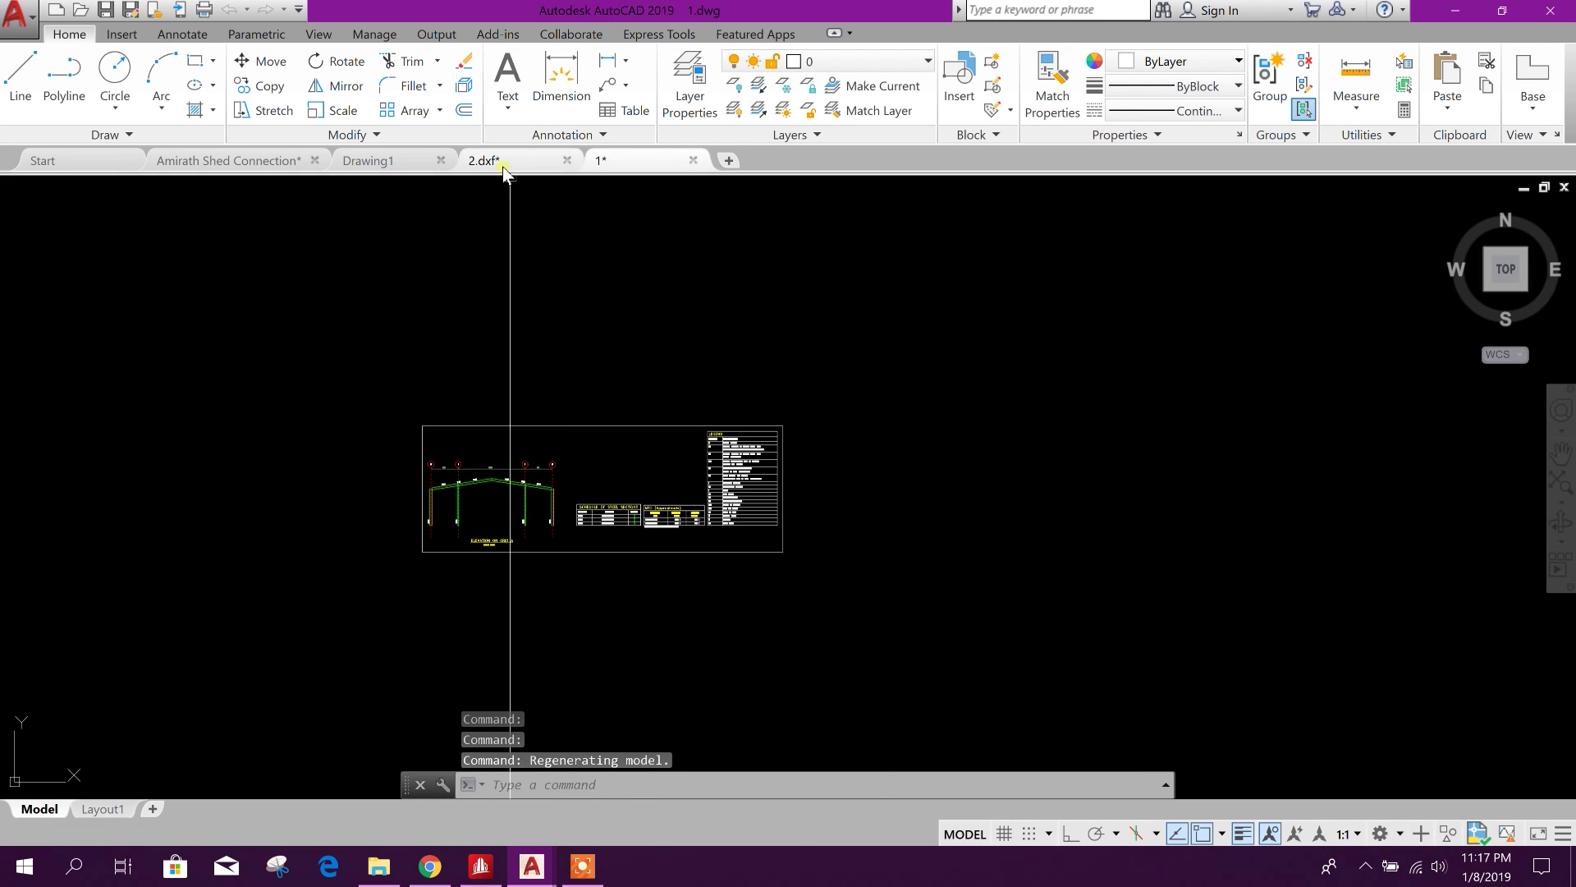
left_click(504, 163)
left_click(931, 543)
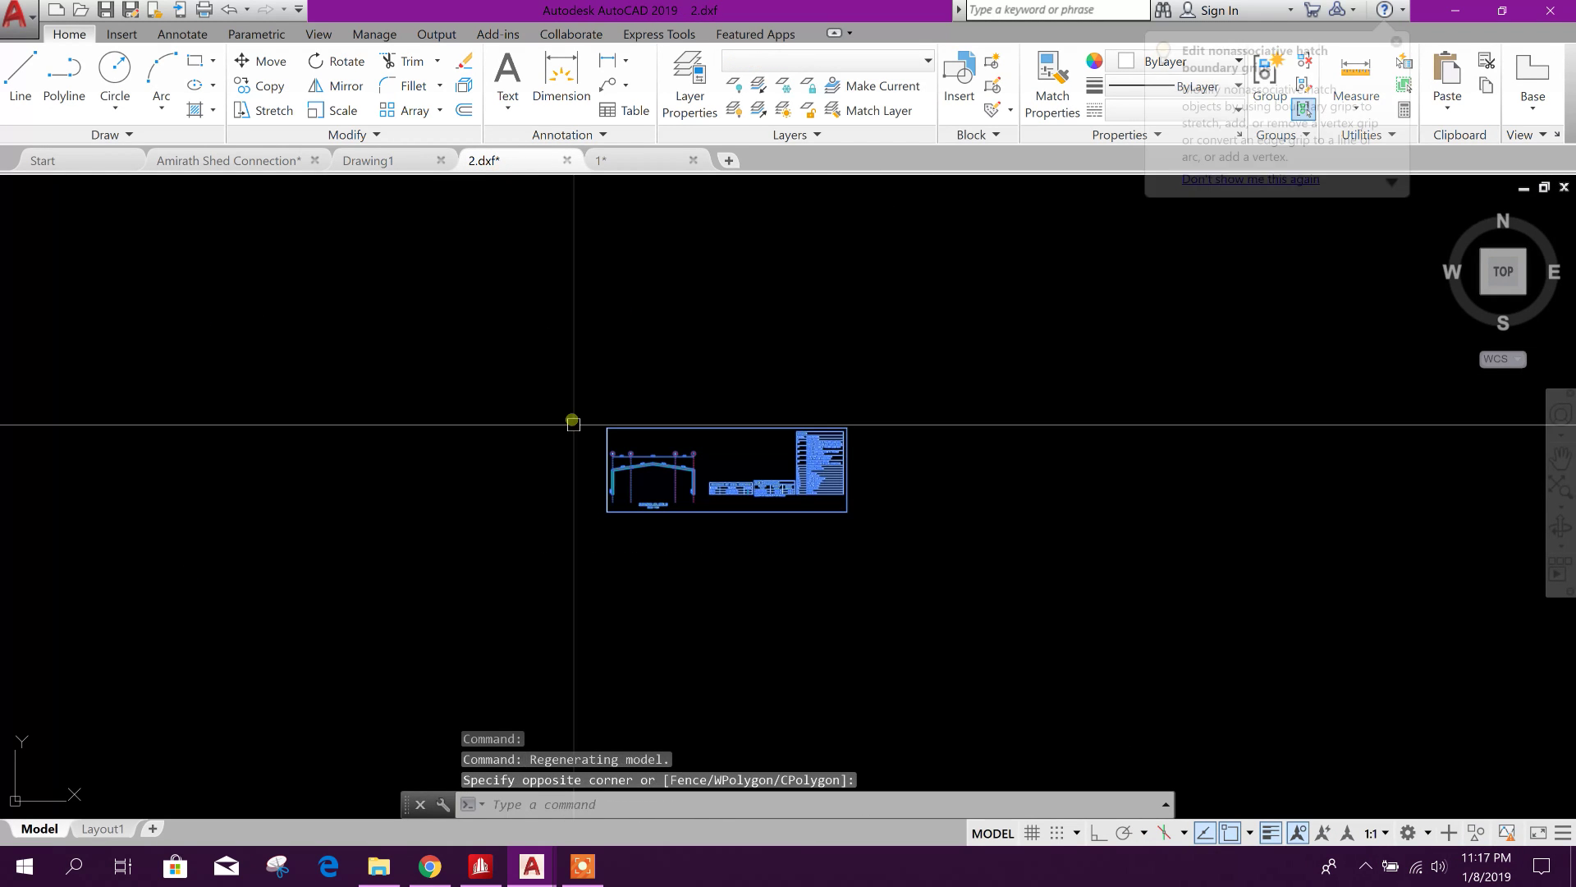
key("Escape")
left_click(601, 160)
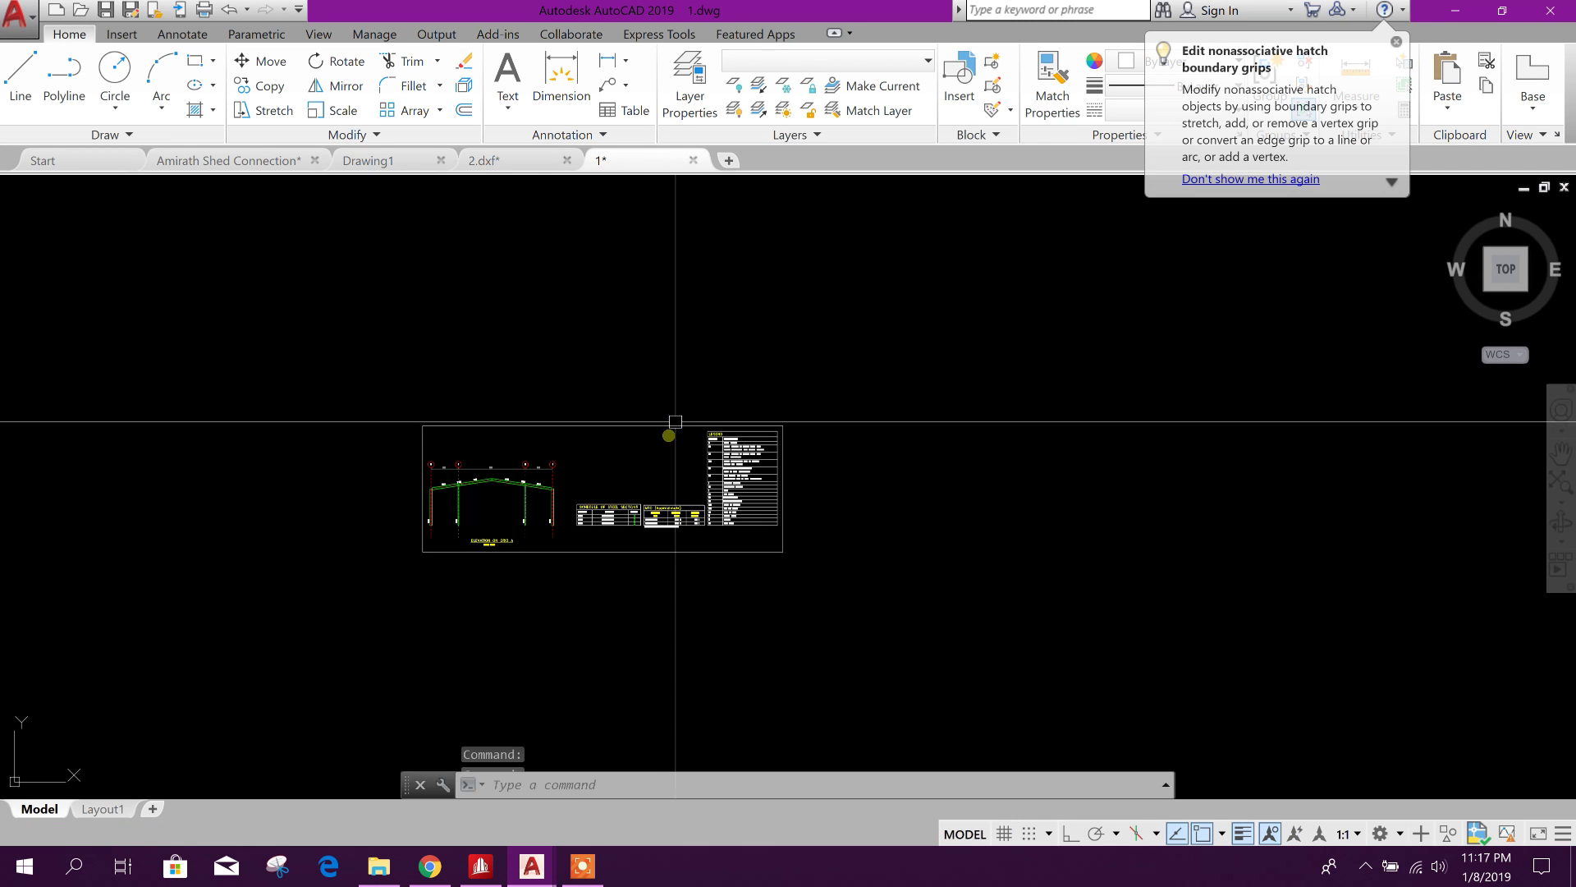
key("ctrl+v")
scroll(991, 515, "up", 4)
scroll(992, 514, "up", 6)
scroll(850, 304, "down", 4)
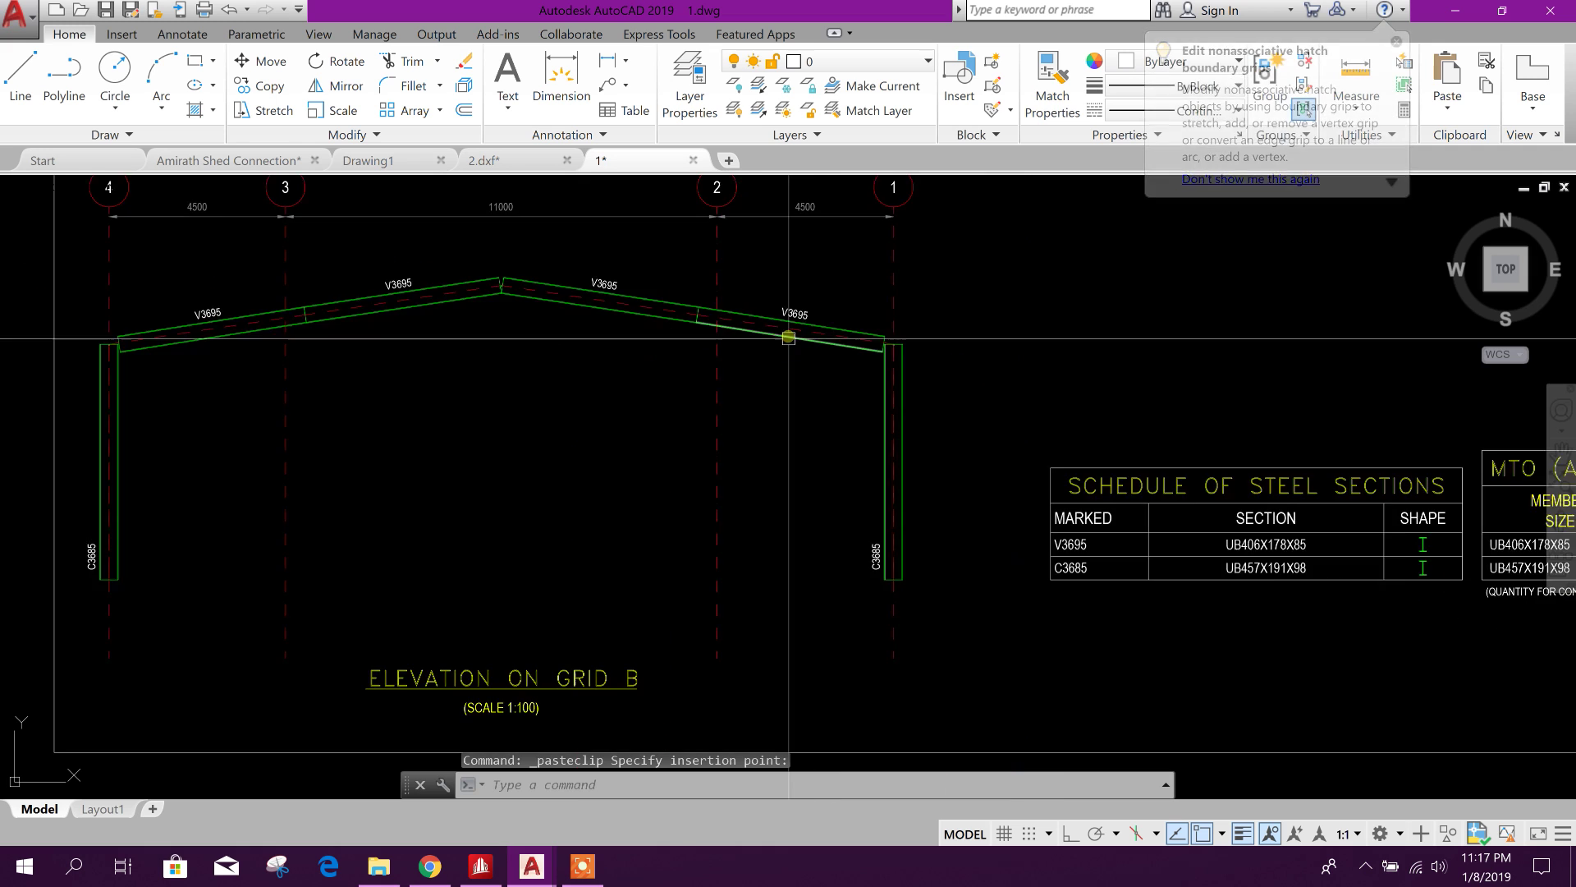
scroll(902, 467, "up", 4)
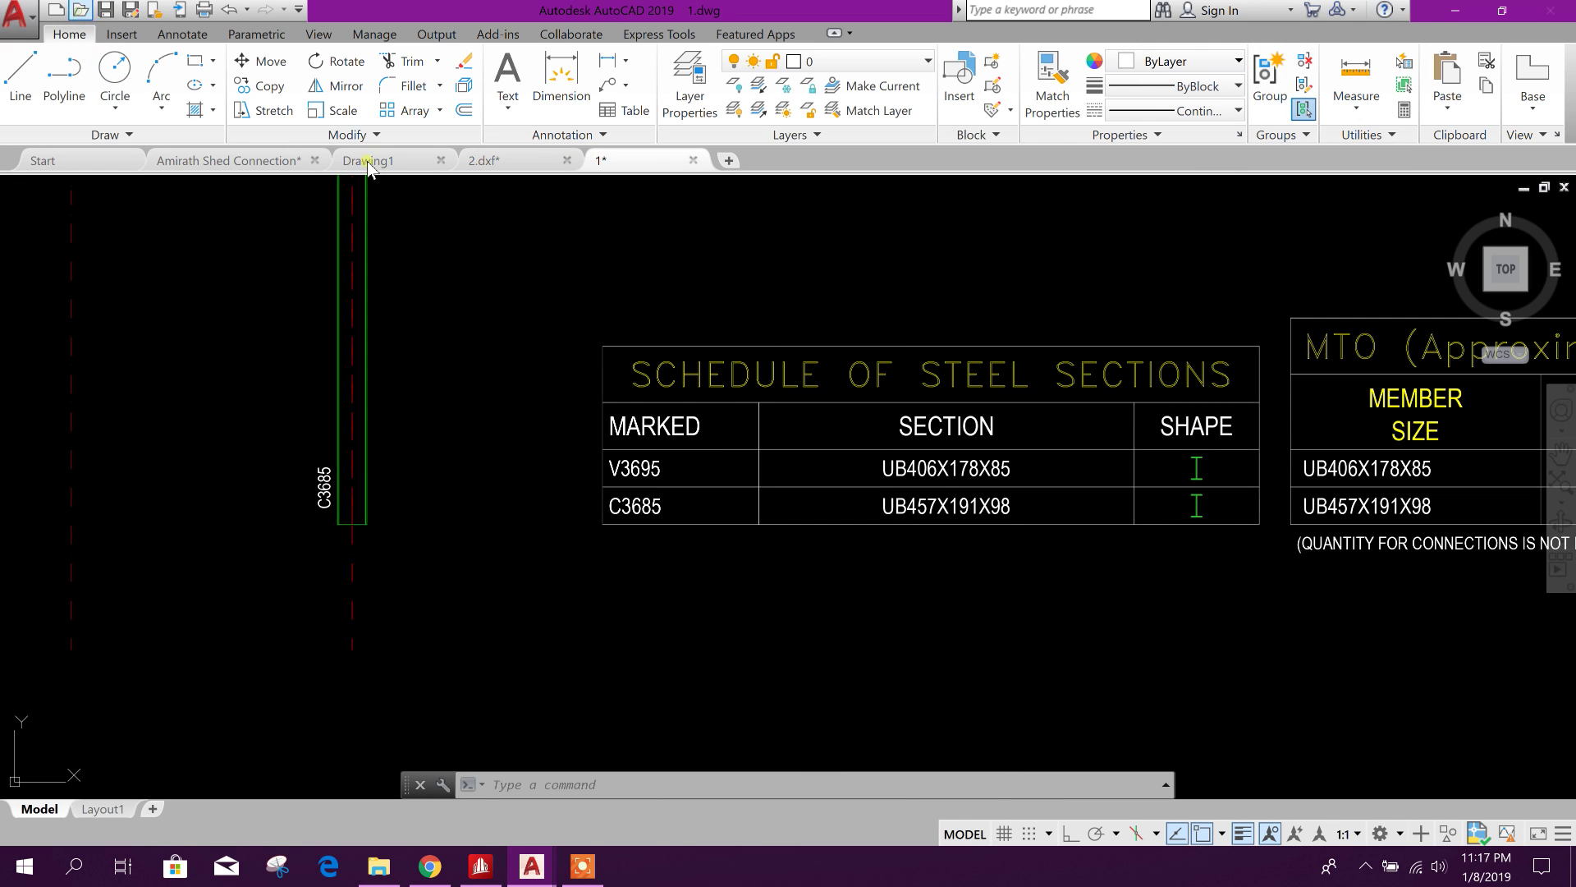
Open 3.dxf from the NEW VERSION folder and copy its entire Grid C elevation sheet to the clipboard.
key("ctrl+o")
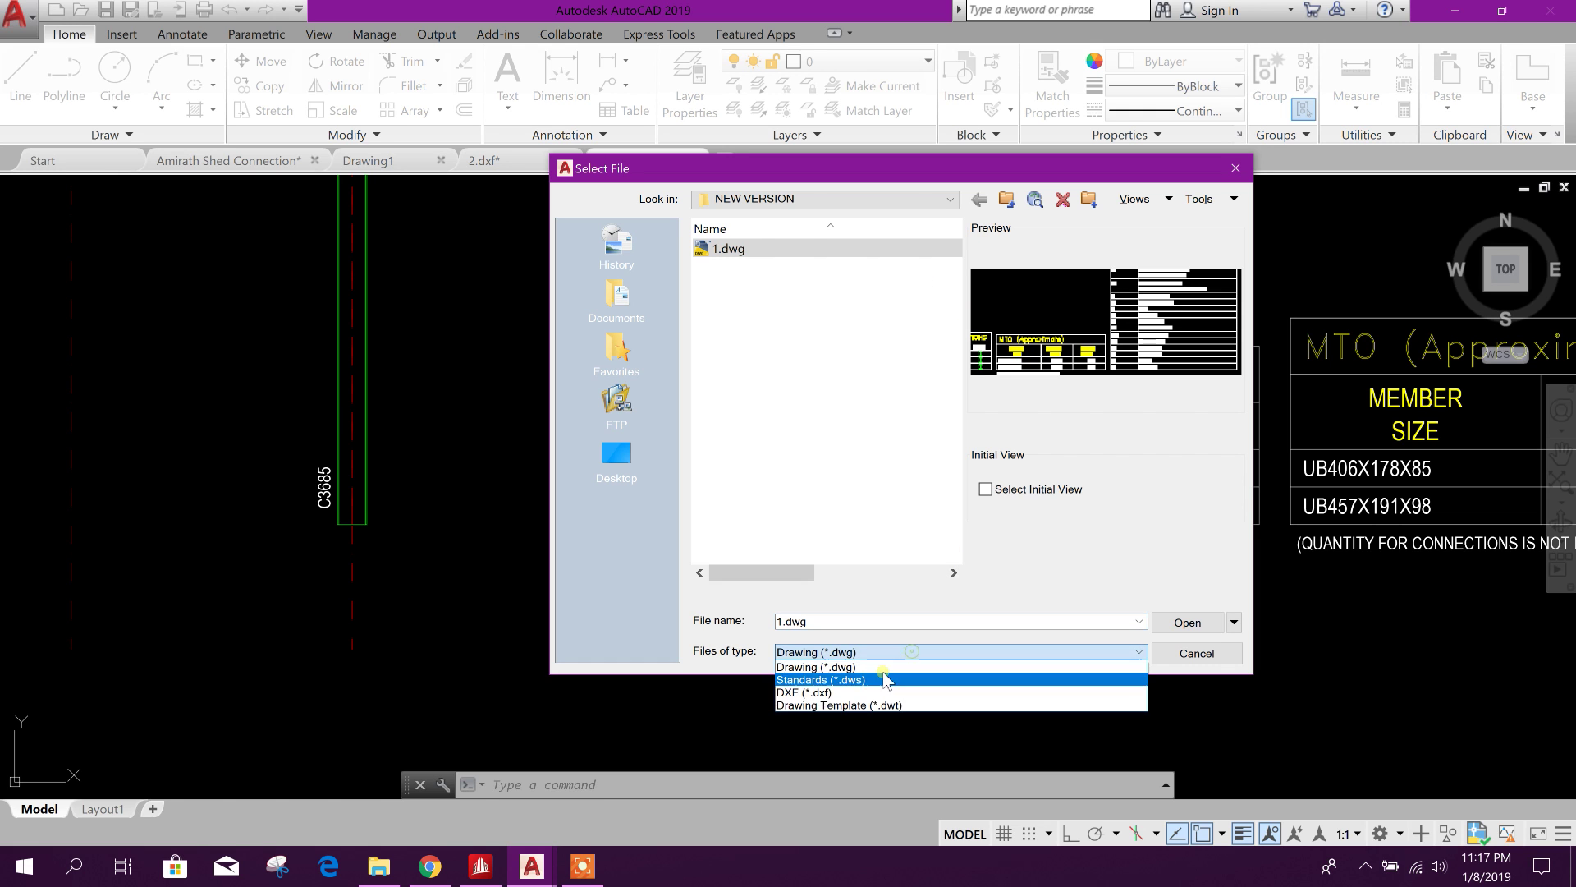
left_click(850, 694)
left_click(743, 284)
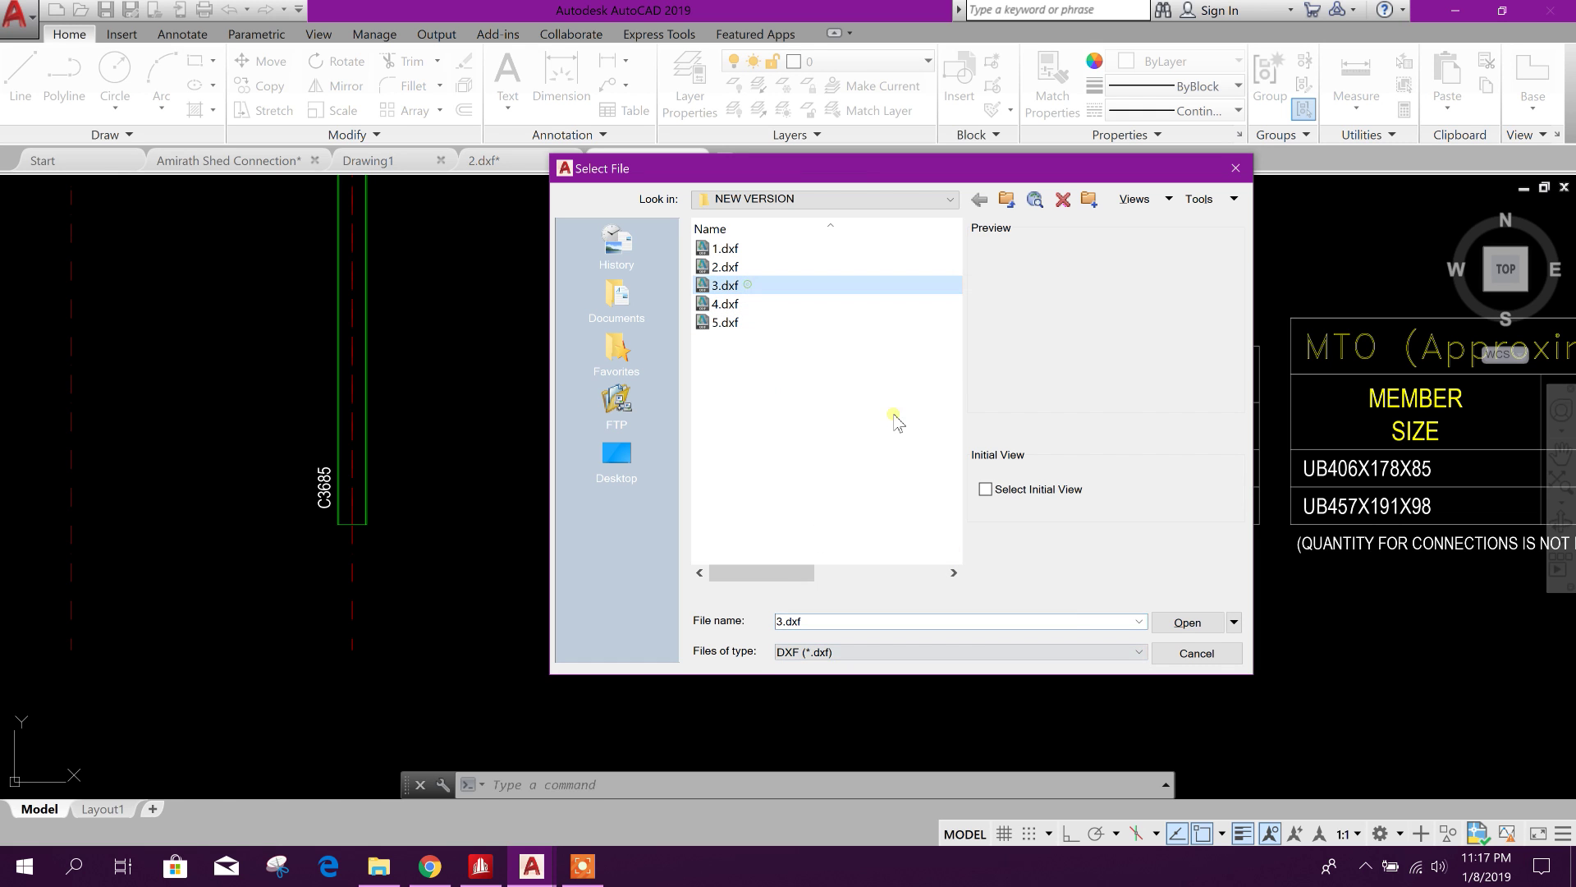
left_click(1182, 622)
left_click_drag(1158, 694, 391, 323)
key("ctrl+c")
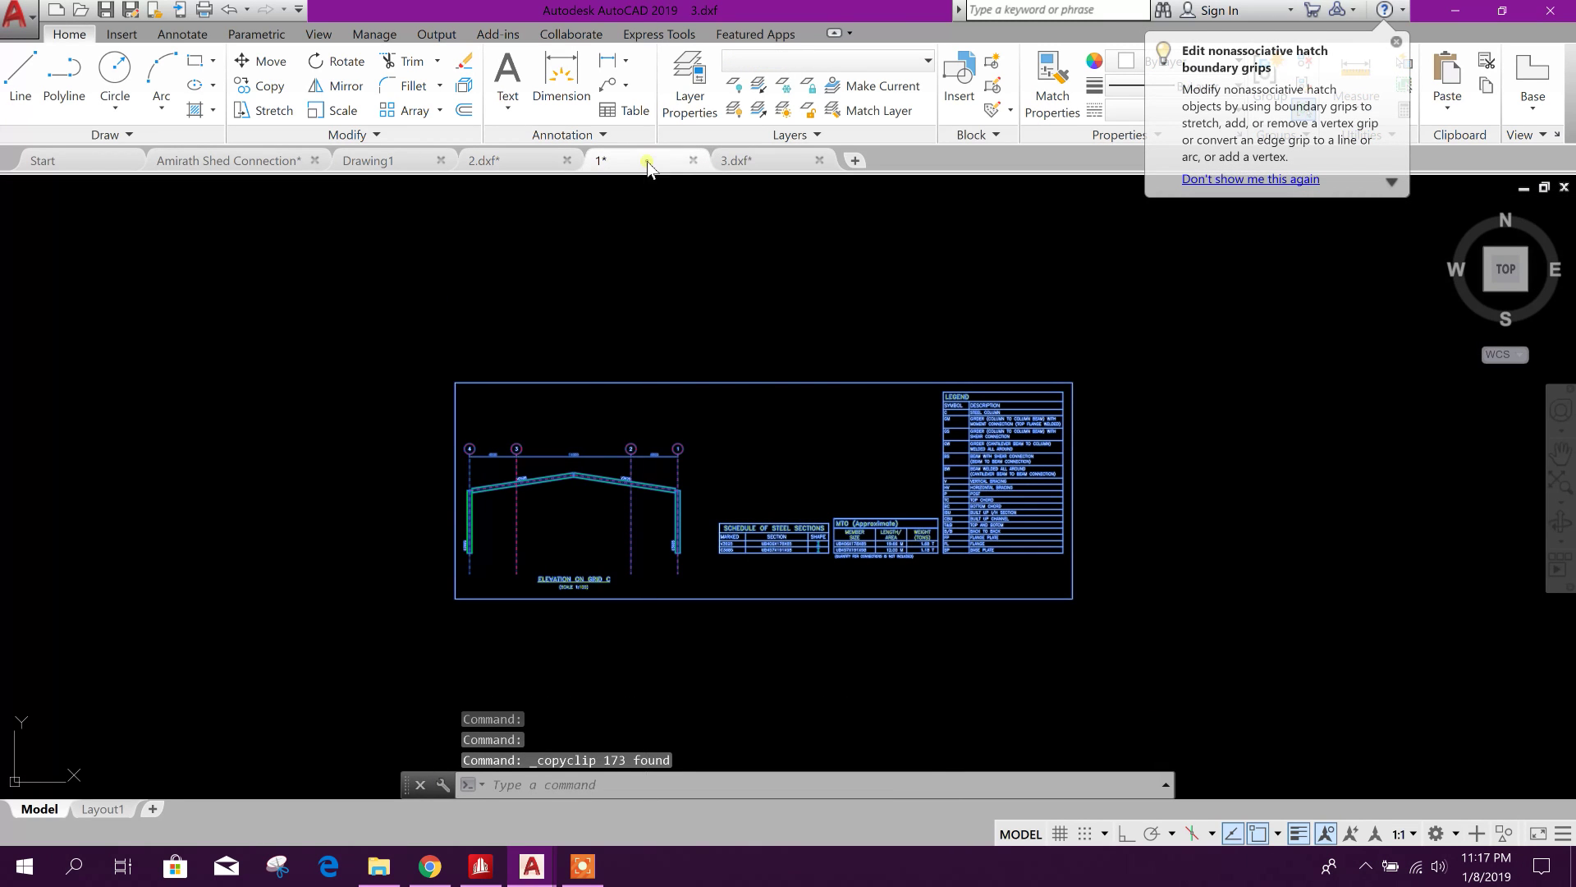
Paste the Grid C elevation sheet into 1.dwg beside the Grid B sheet and close 3.dxf.
left_click(647, 161)
scroll(591, 563, "down", 5)
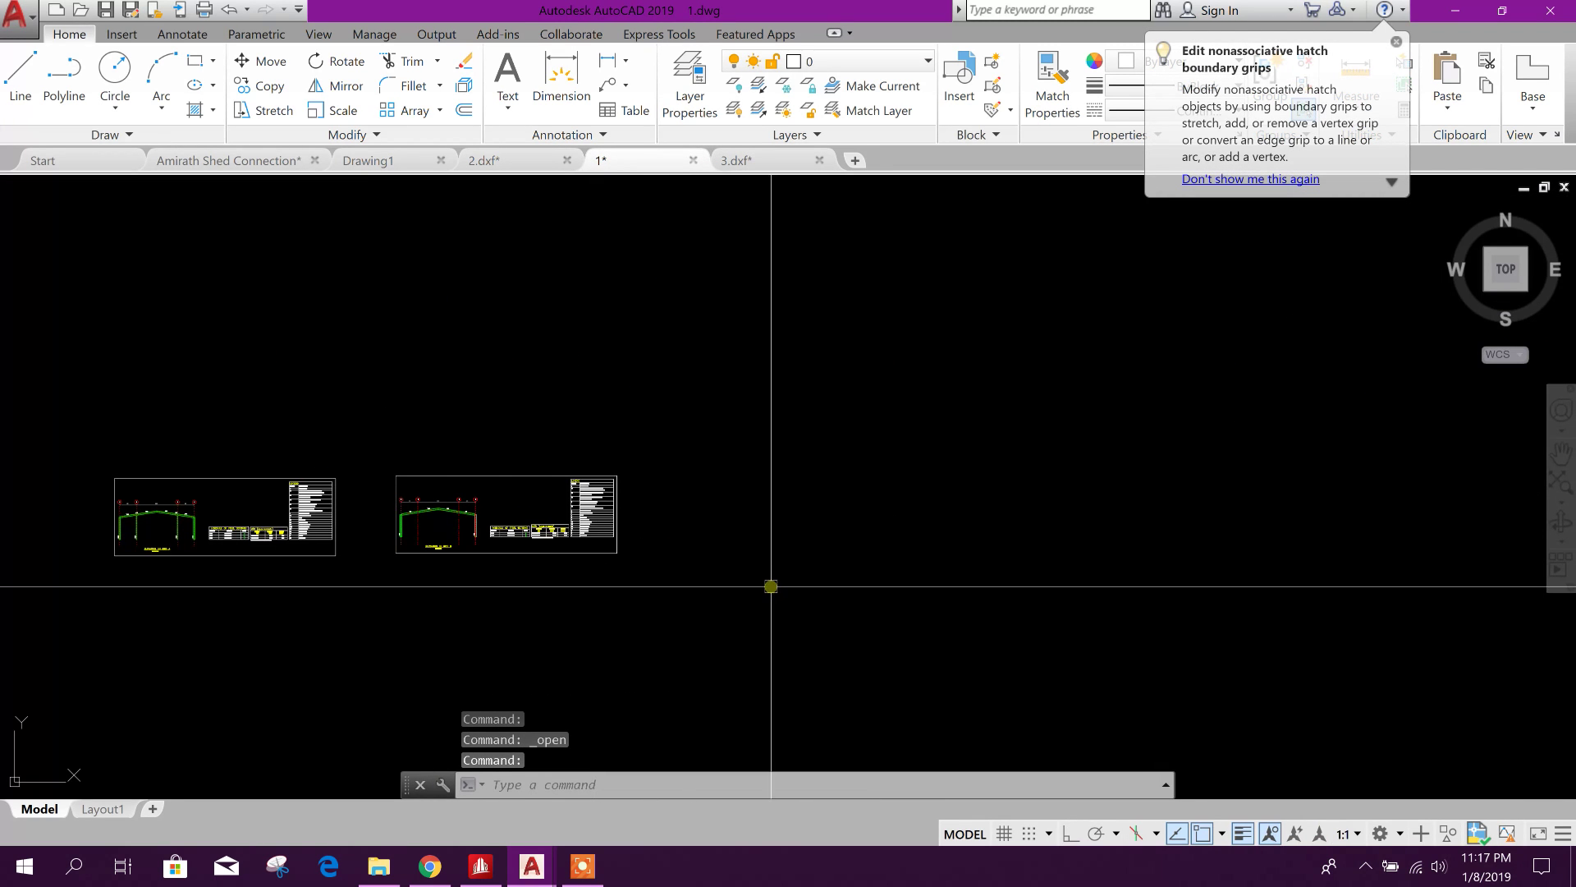
key("ctrl+v")
left_click(655, 550)
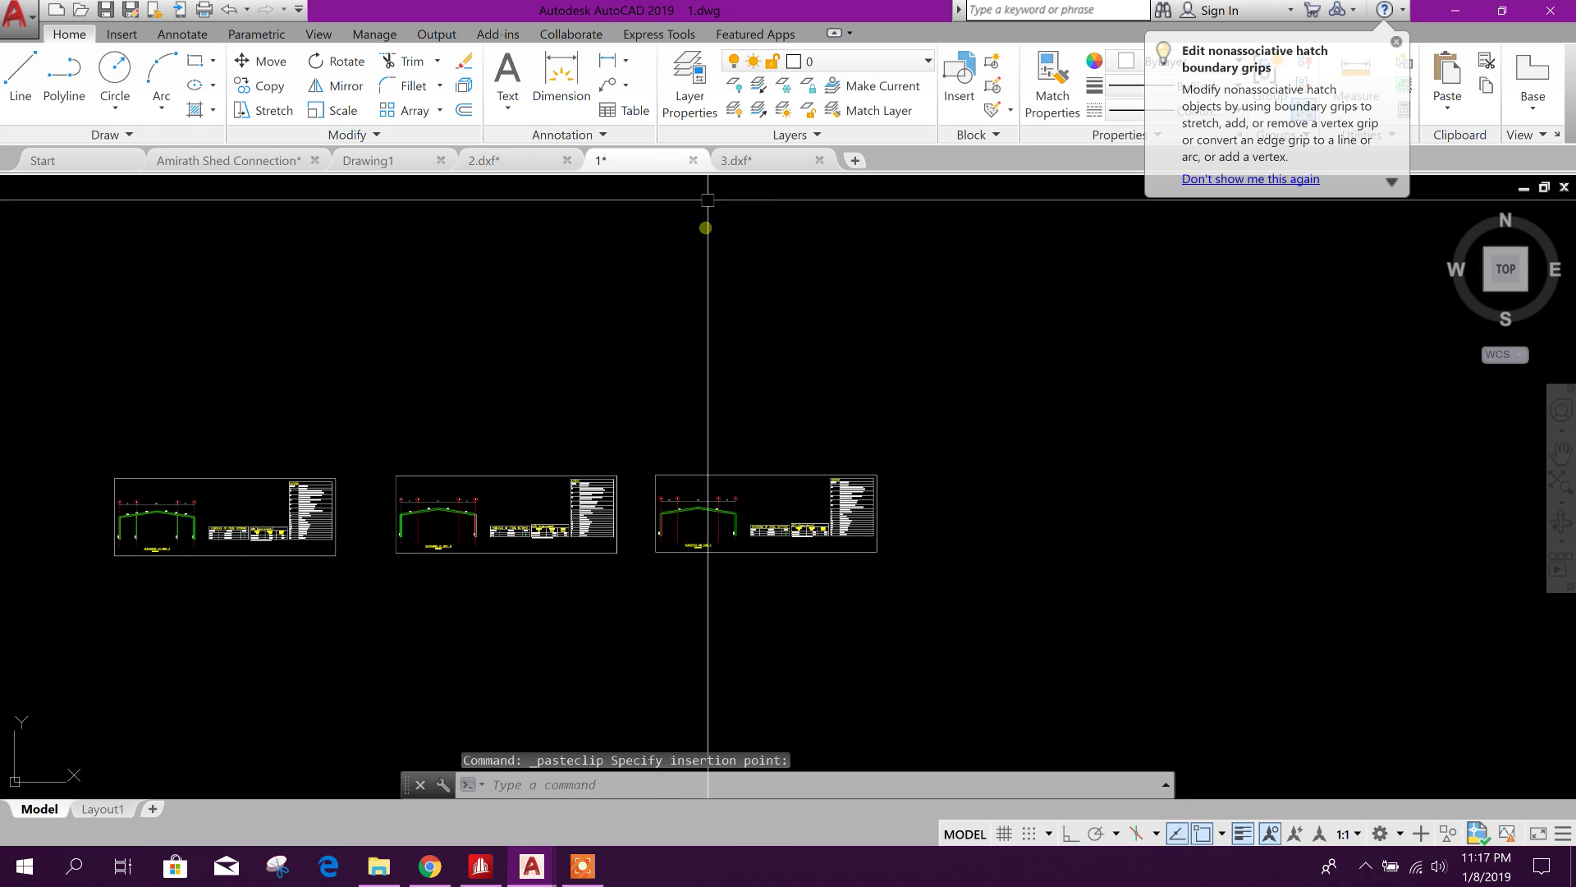
left_click(818, 161)
left_click(845, 471)
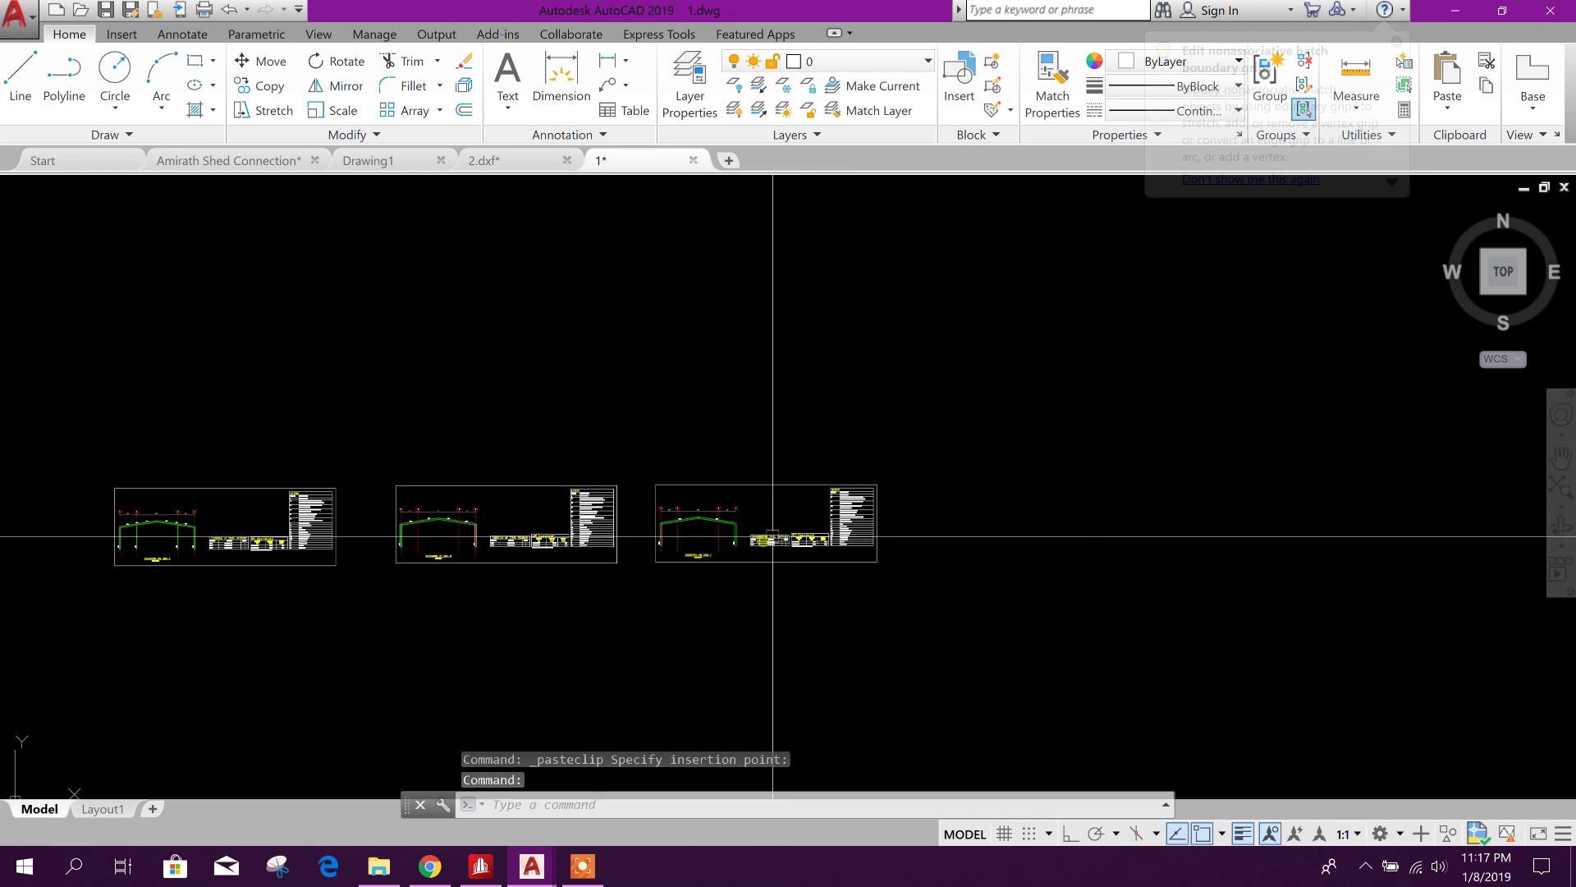
Examine the pasted Grid C elevation's member marks and its schedule of steel sections up close.
scroll(771, 538, "up", 5)
scroll(711, 518, "down", 2)
scroll(429, 321, "up", 4)
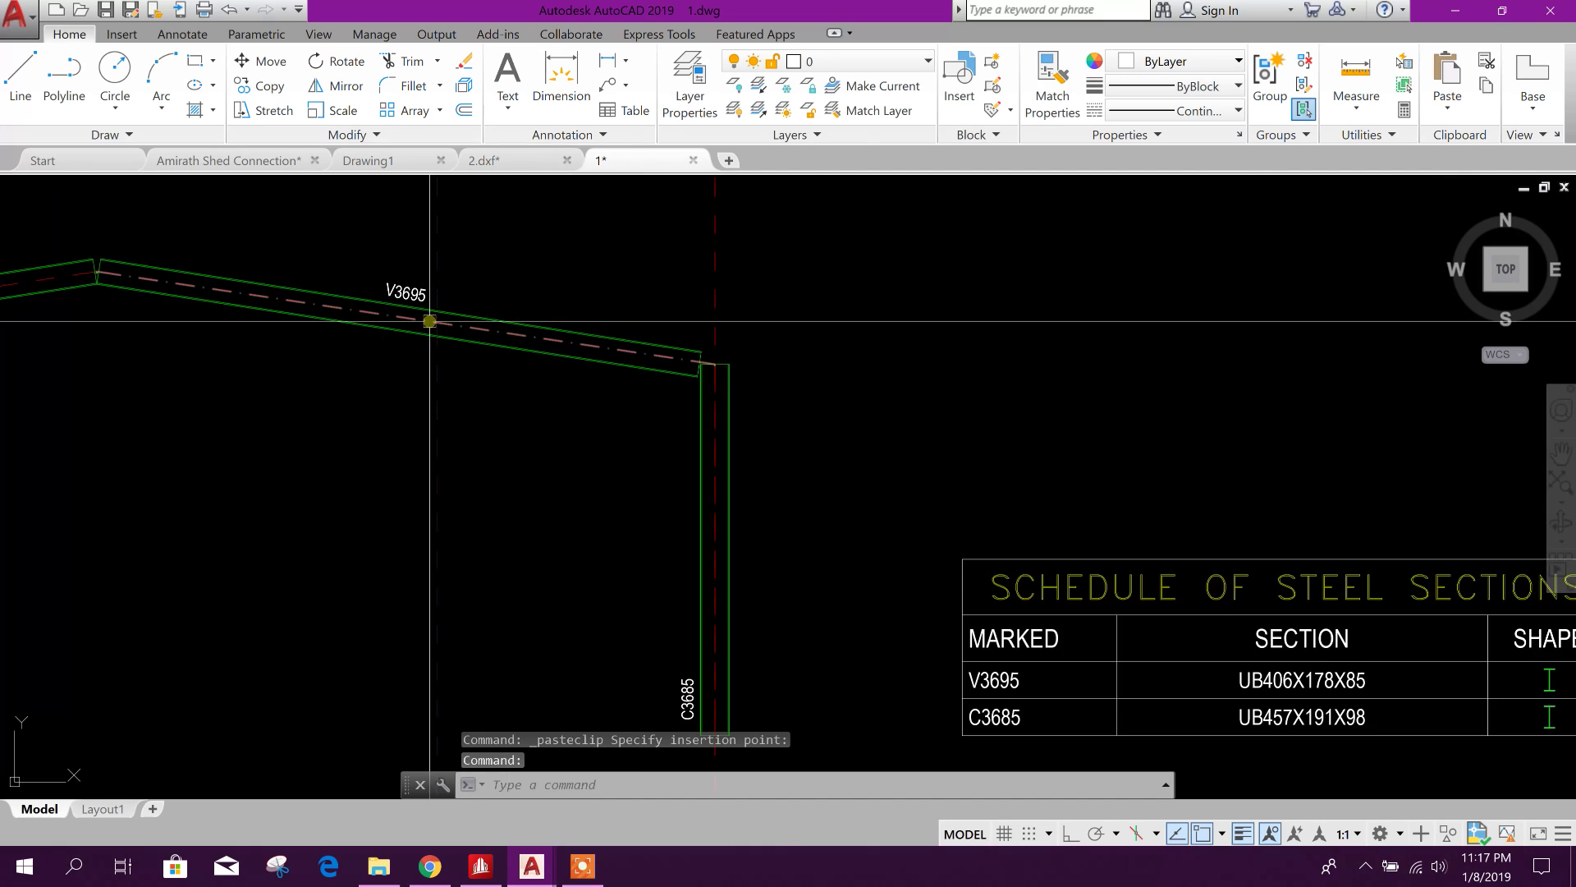
middle_click_drag(429, 321, 441, 333)
scroll(562, 321, "down", 2)
middle_click_drag(758, 518, 661, 479)
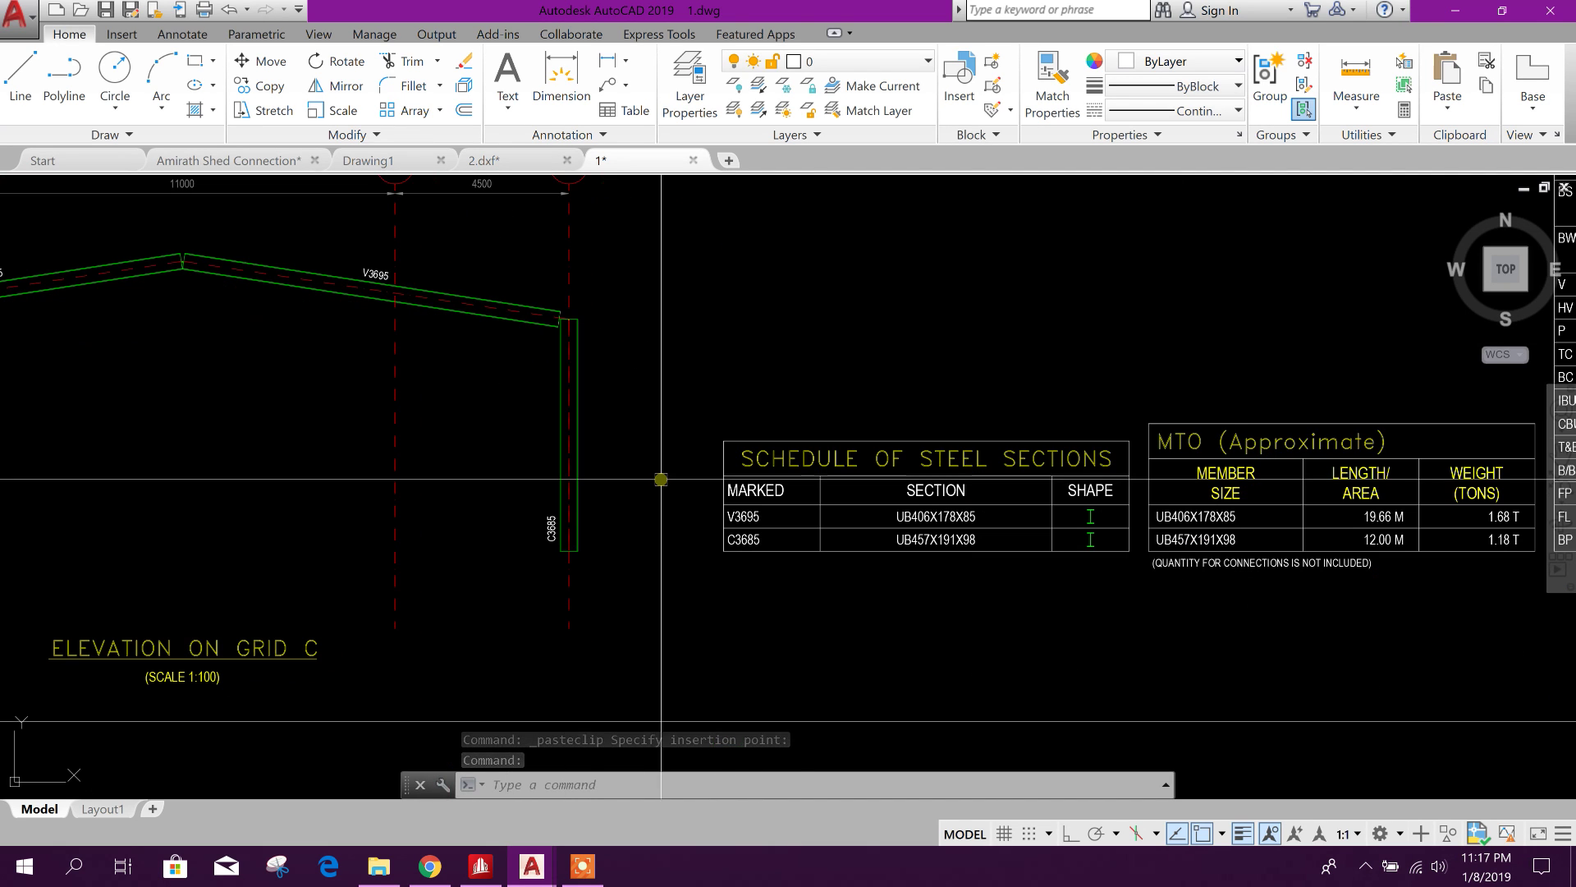
scroll(901, 557, "up", 4)
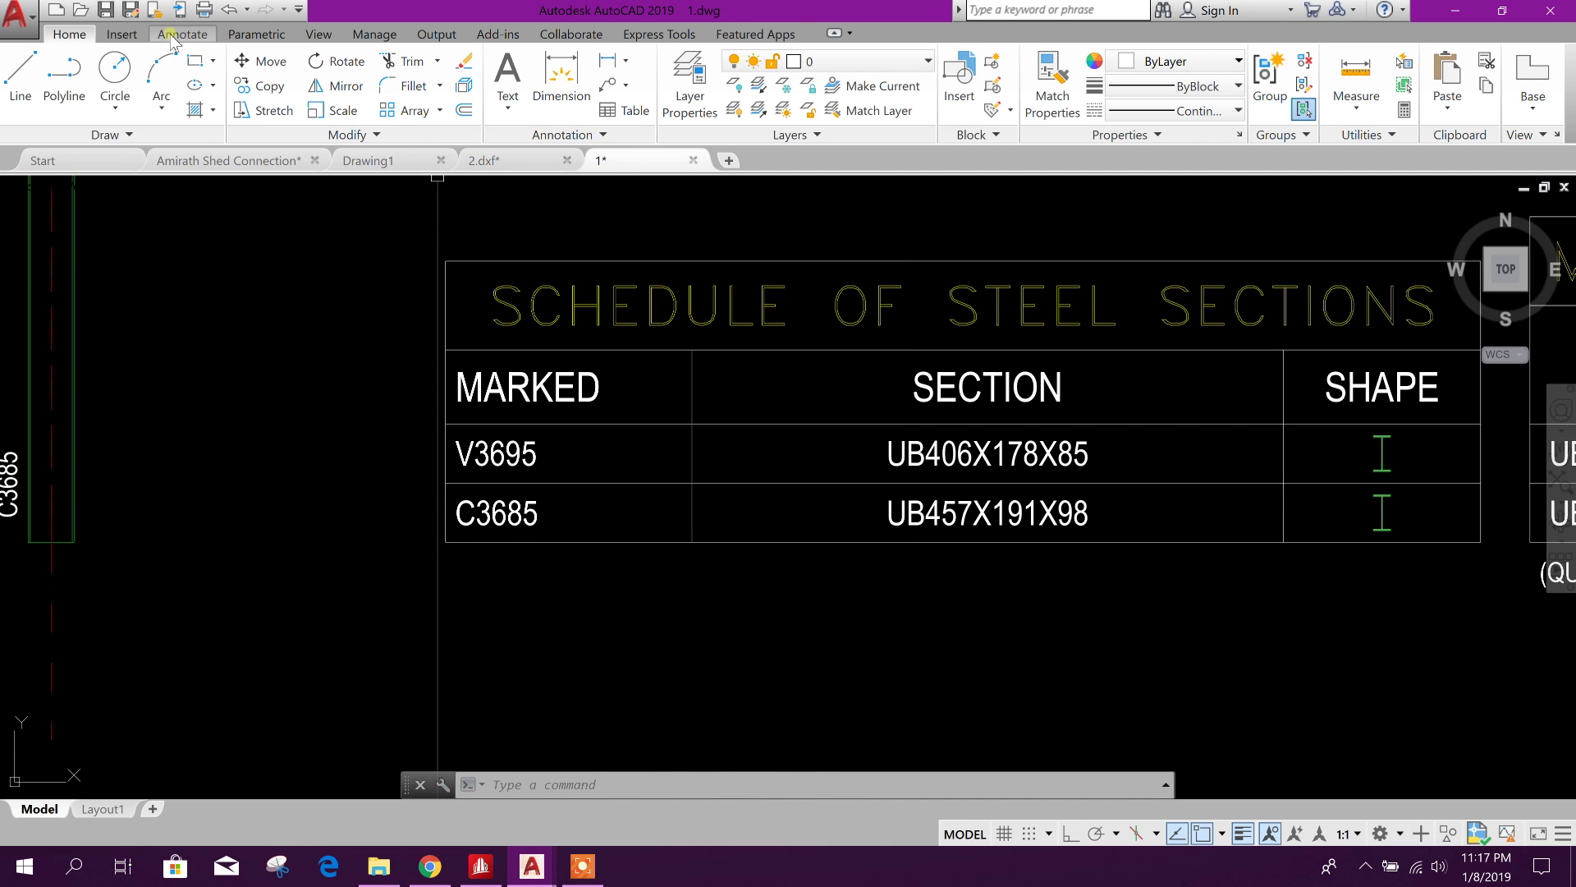
Open 4.dxf from the NEW VERSION folder and copy its entire long-side elevation sheet to the clipboard.
left_click(81, 10)
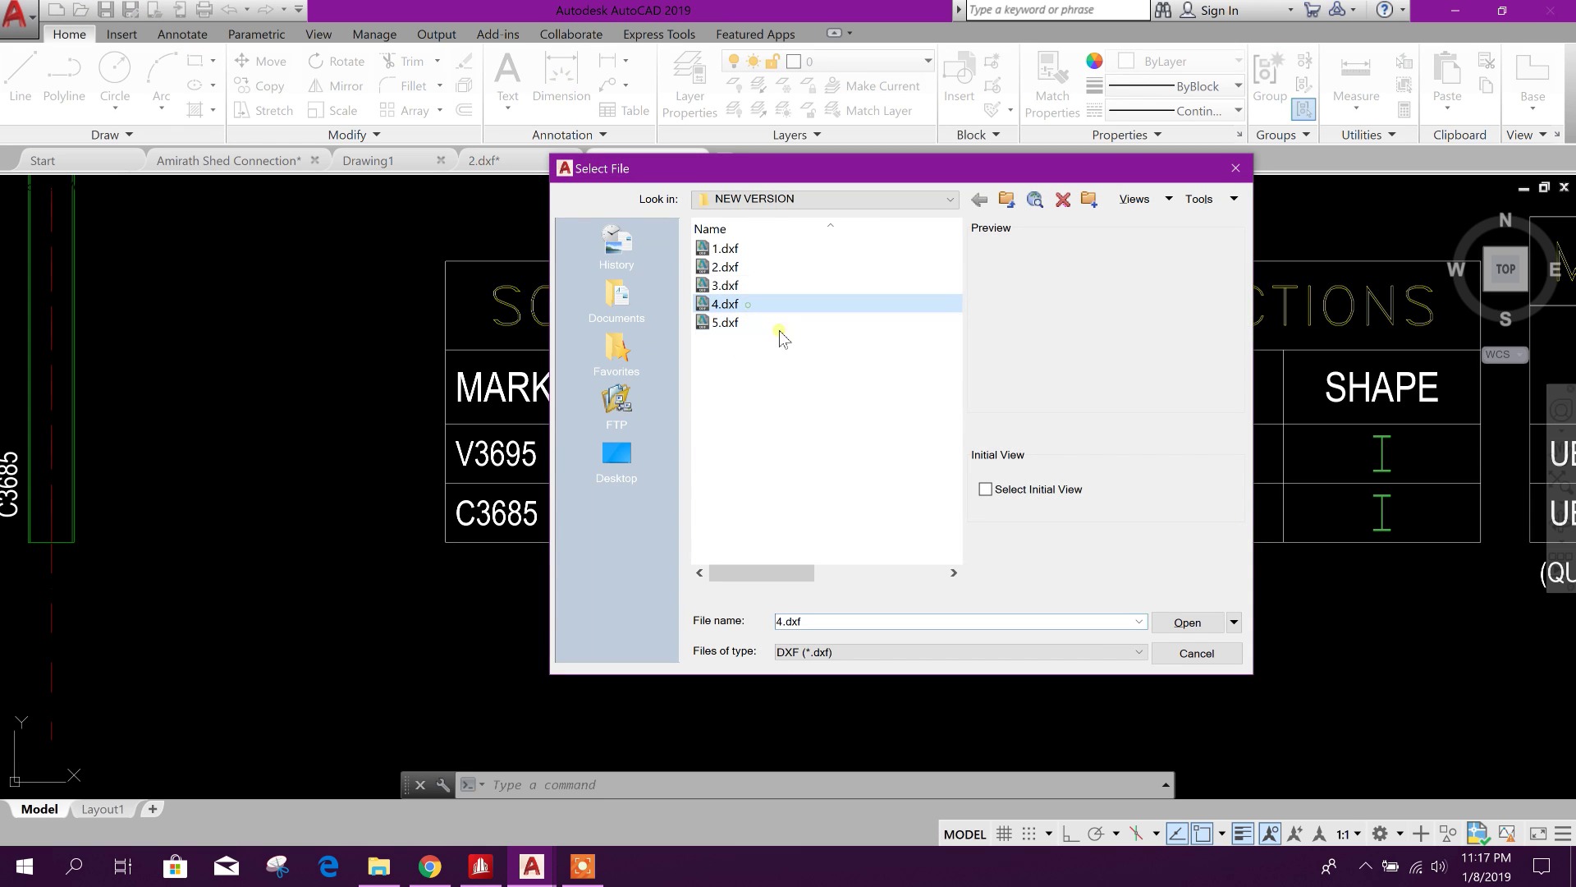
left_click(1182, 622)
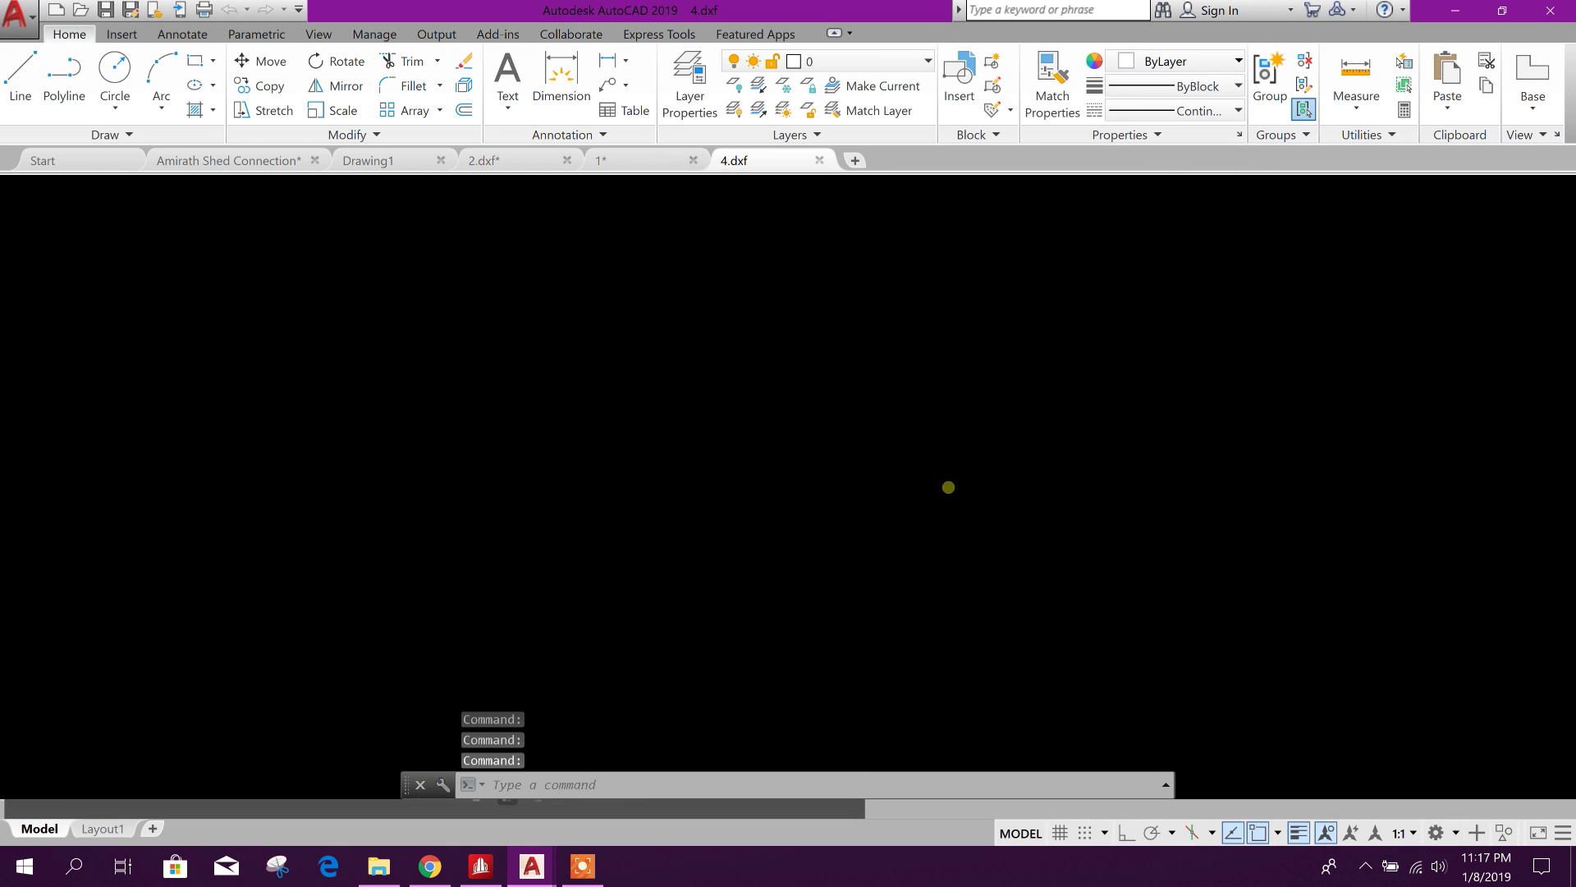
scroll(884, 540, "down", 4)
left_click(1141, 672)
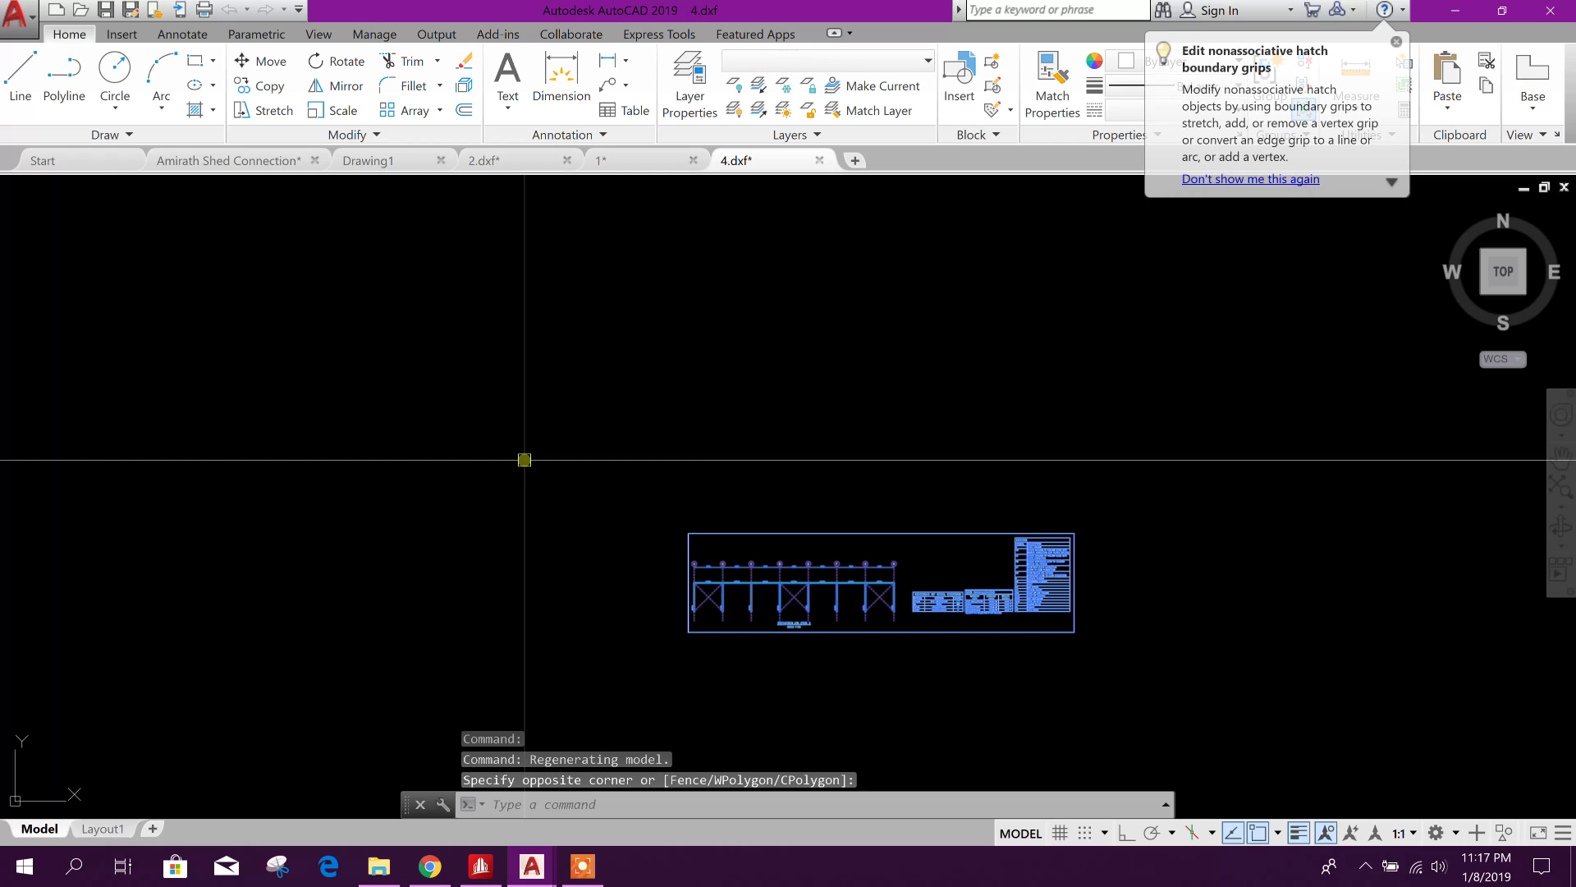
Paste the long-side elevation sheet into 1.dwg beside the Grid C sheet and close 4.dxf.
left_click(621, 170)
scroll(733, 608, "down", 8)
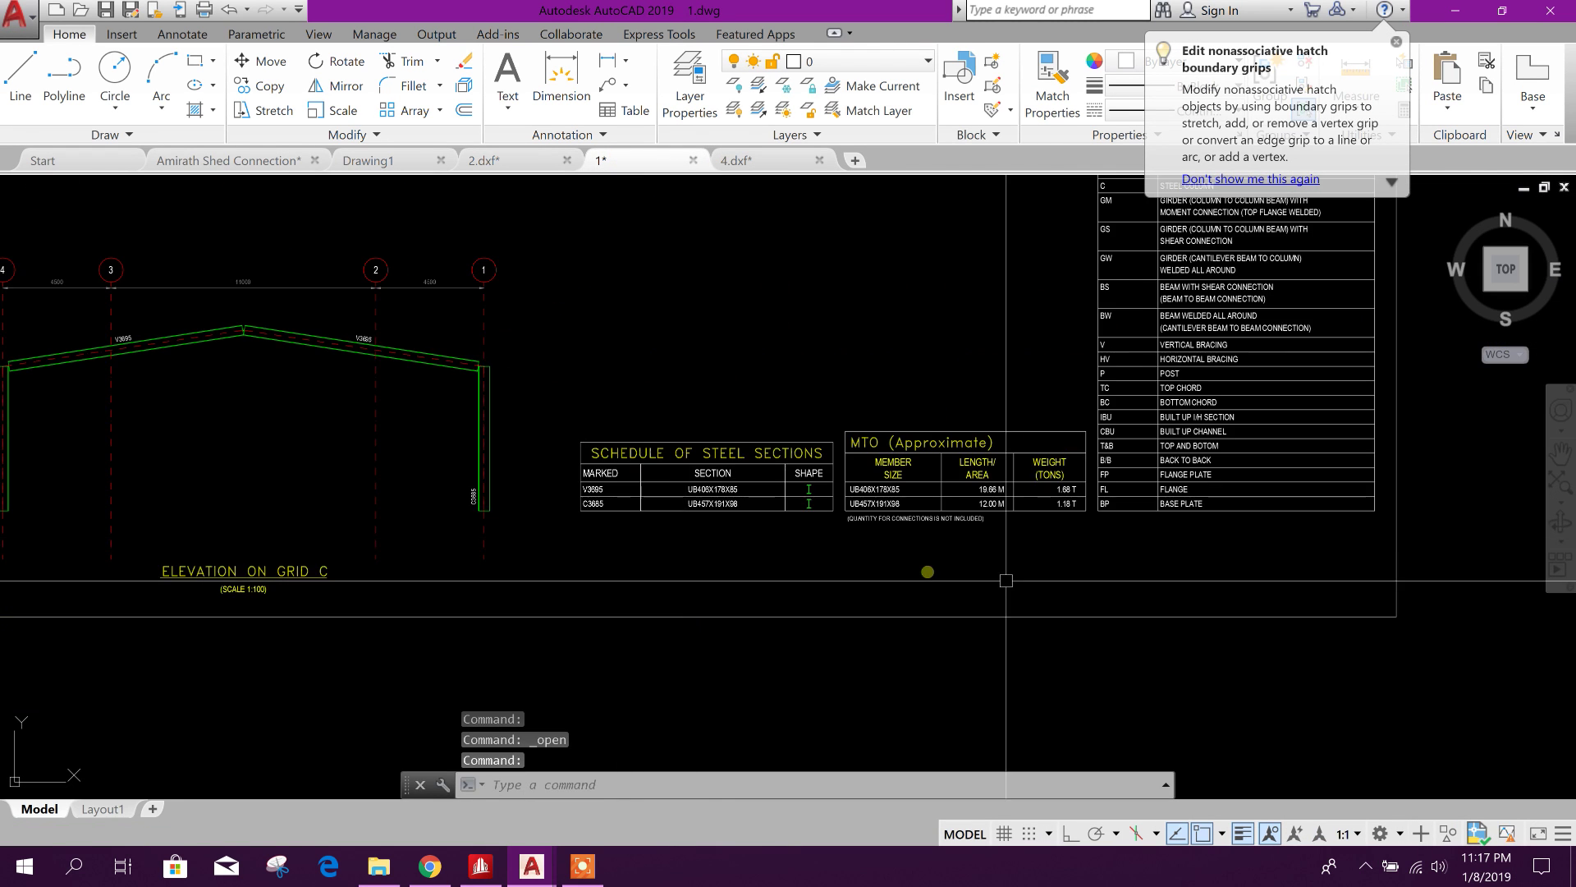
key("ctrl+v")
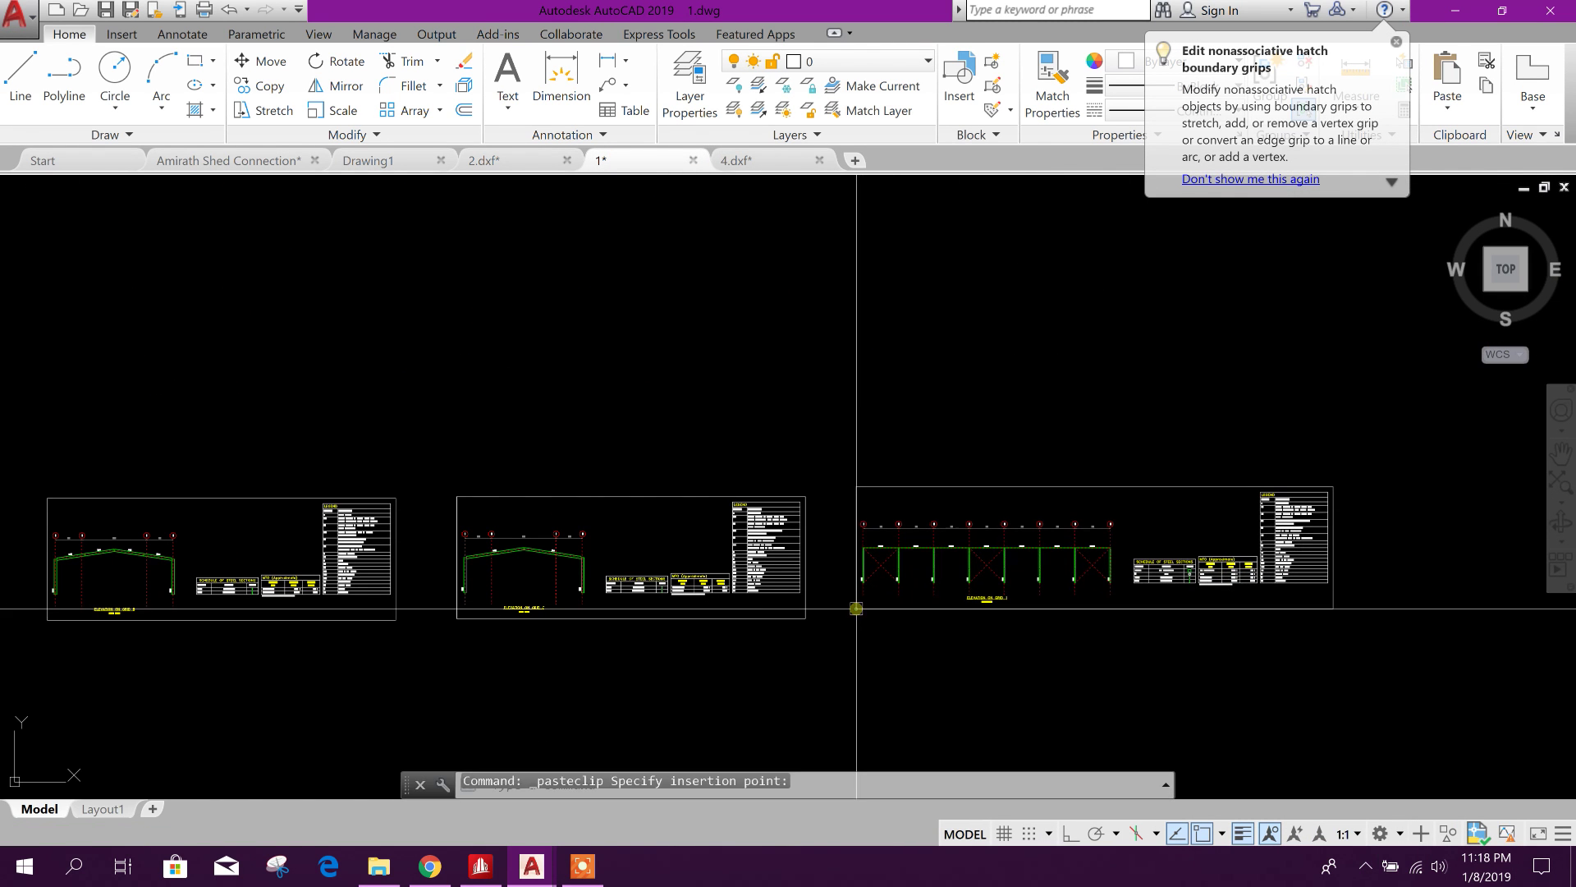
left_click(739, 160)
left_click(819, 160)
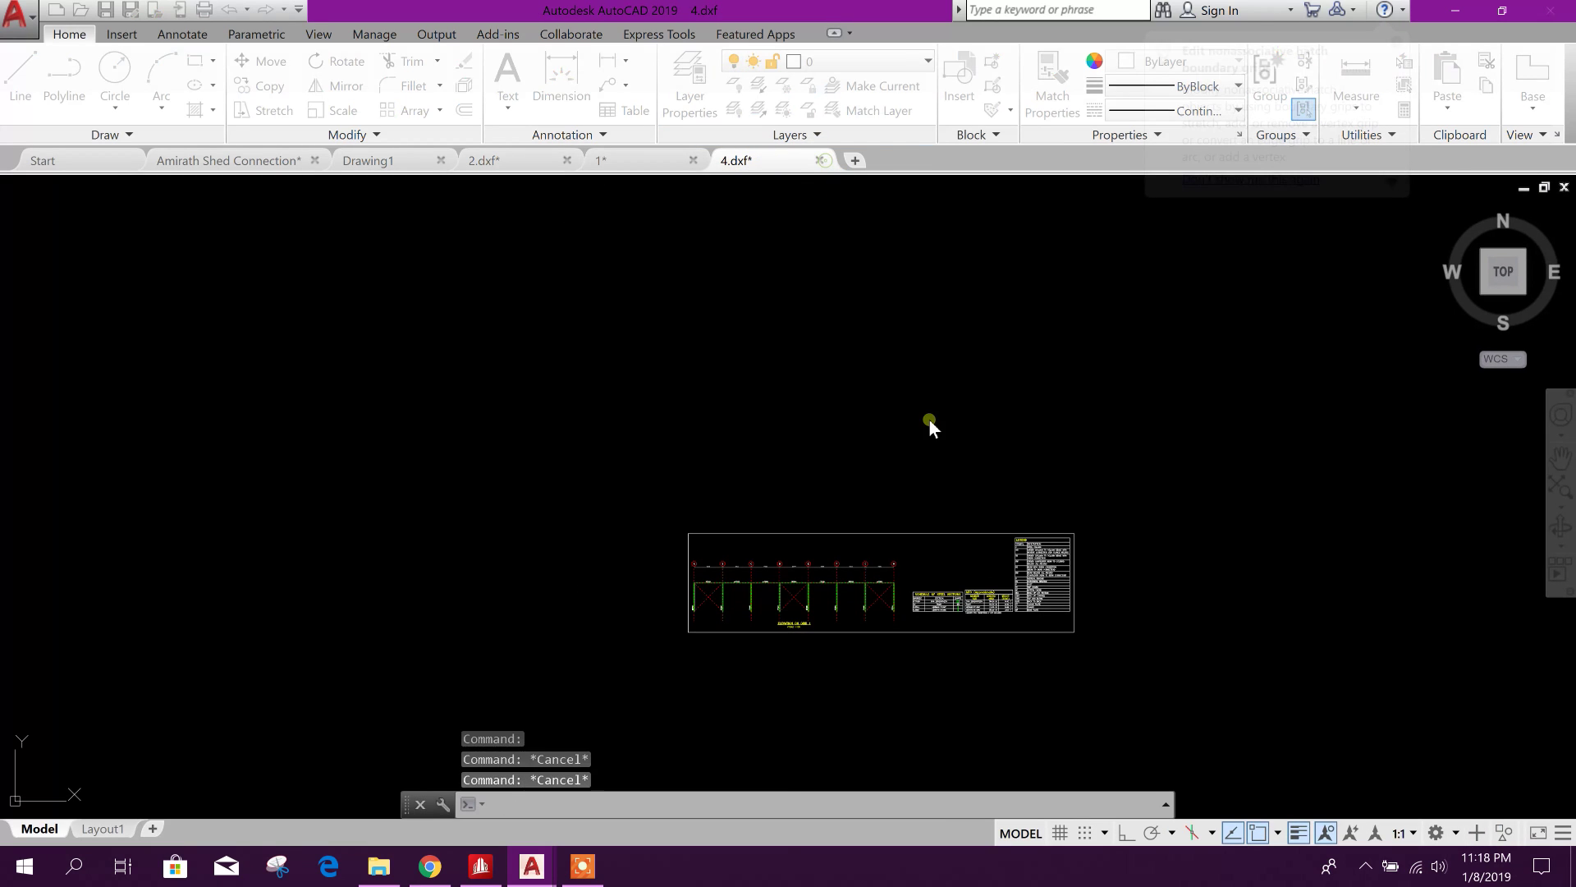
left_click(848, 475)
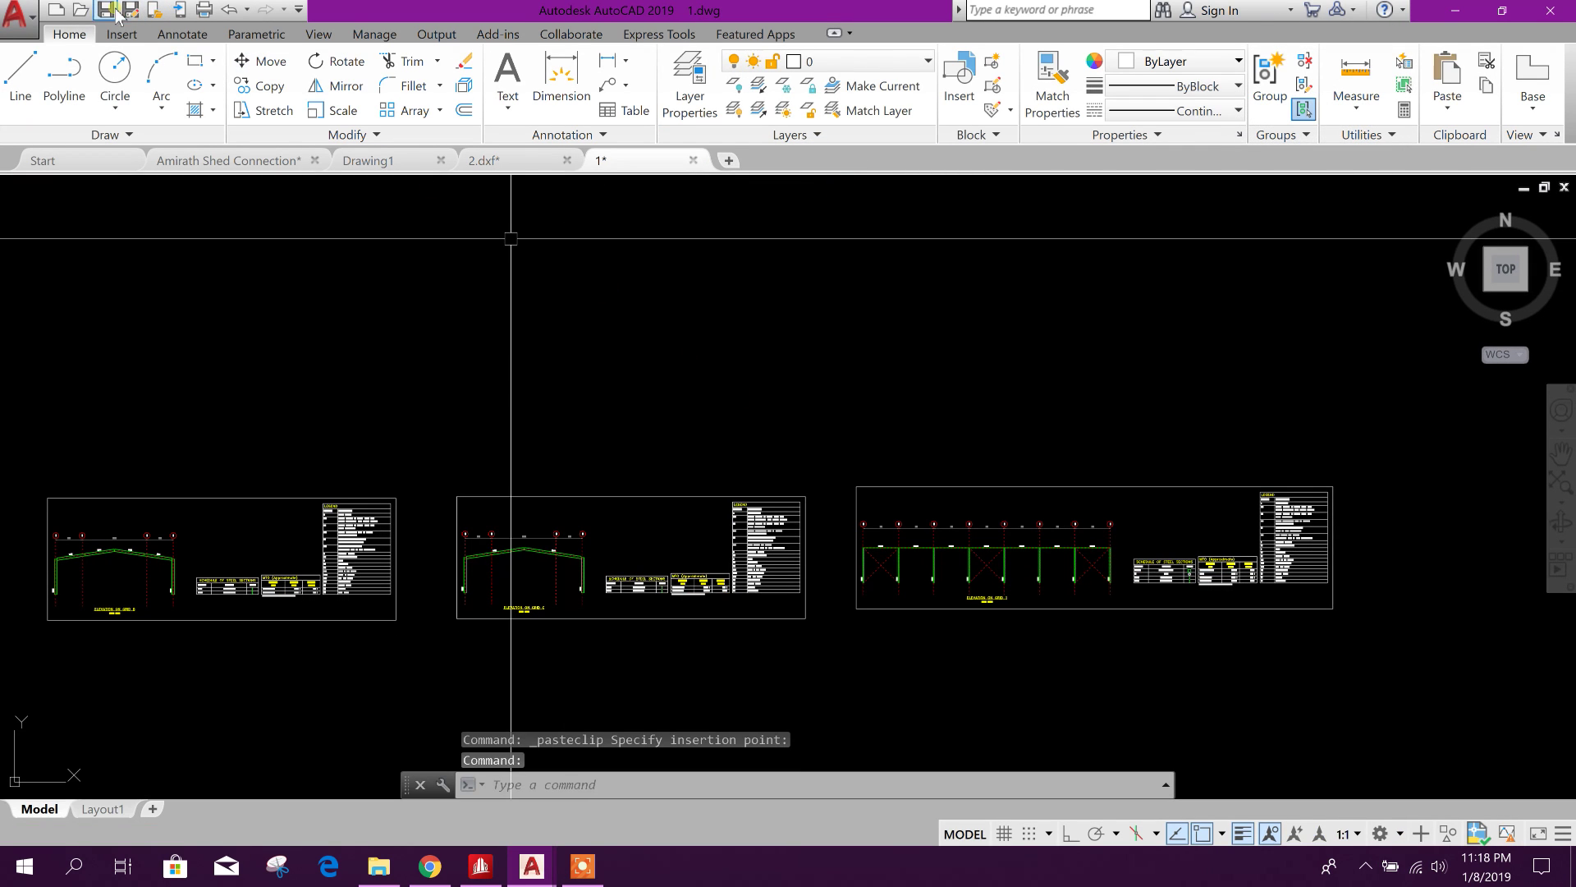
Open 5.dxf from the NEW VERSION folder and copy its entire plan sheet to the clipboard.
key("ctrl+o")
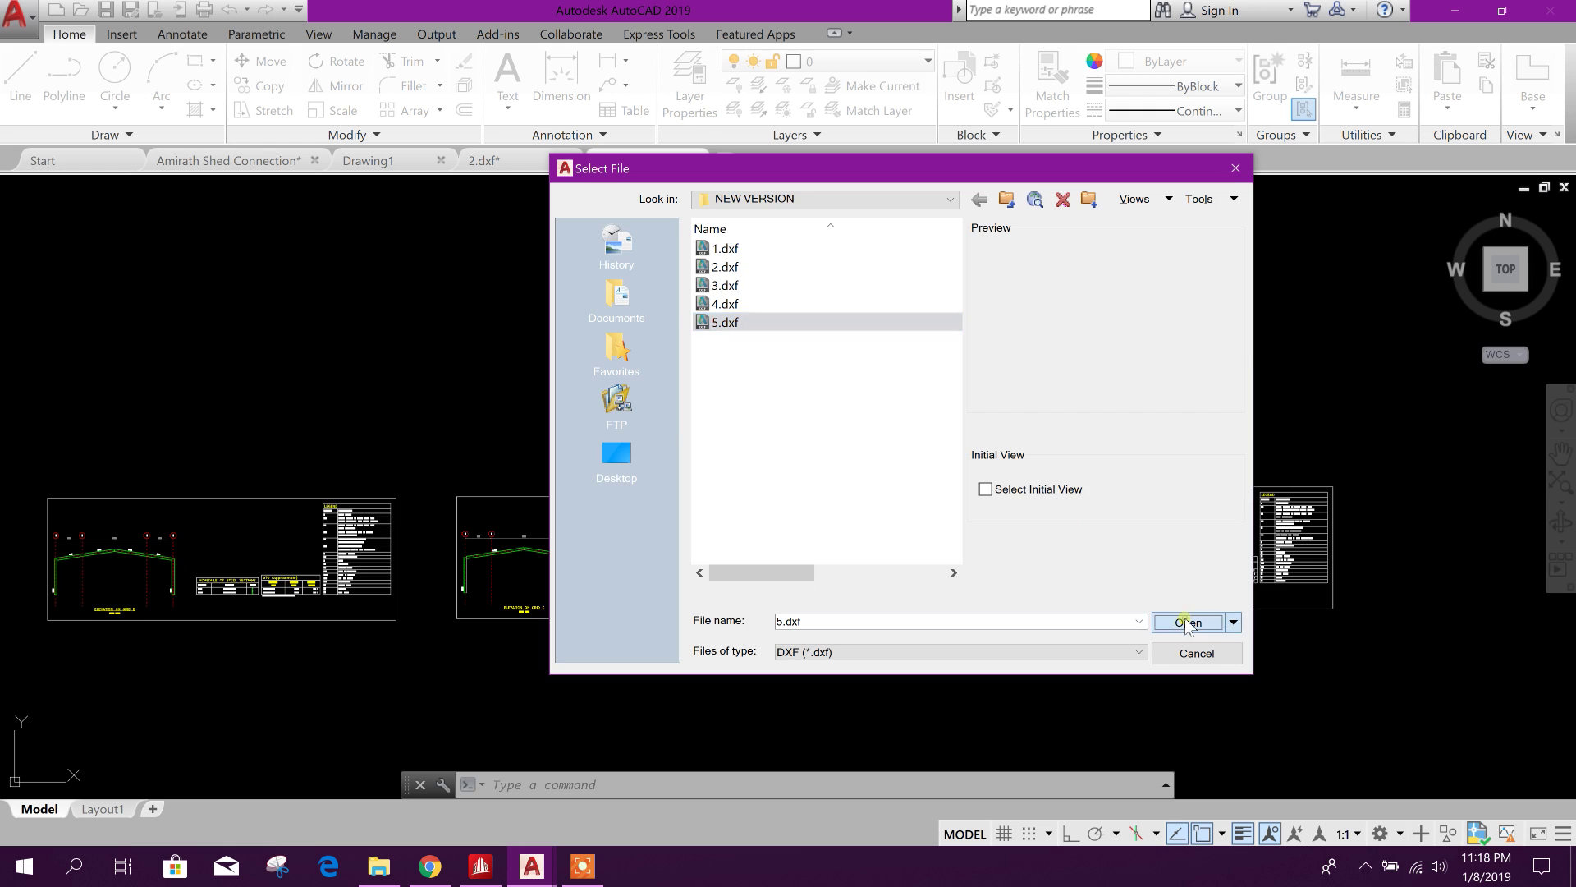
left_click(1187, 623)
scroll(791, 481, "down", 5)
left_click(521, 357)
left_click(928, 559)
key("ctrl+c")
Paste the plan sheet into 1.dwg after the long-side elevation sheet and close 5.dxf.
left_click(657, 162)
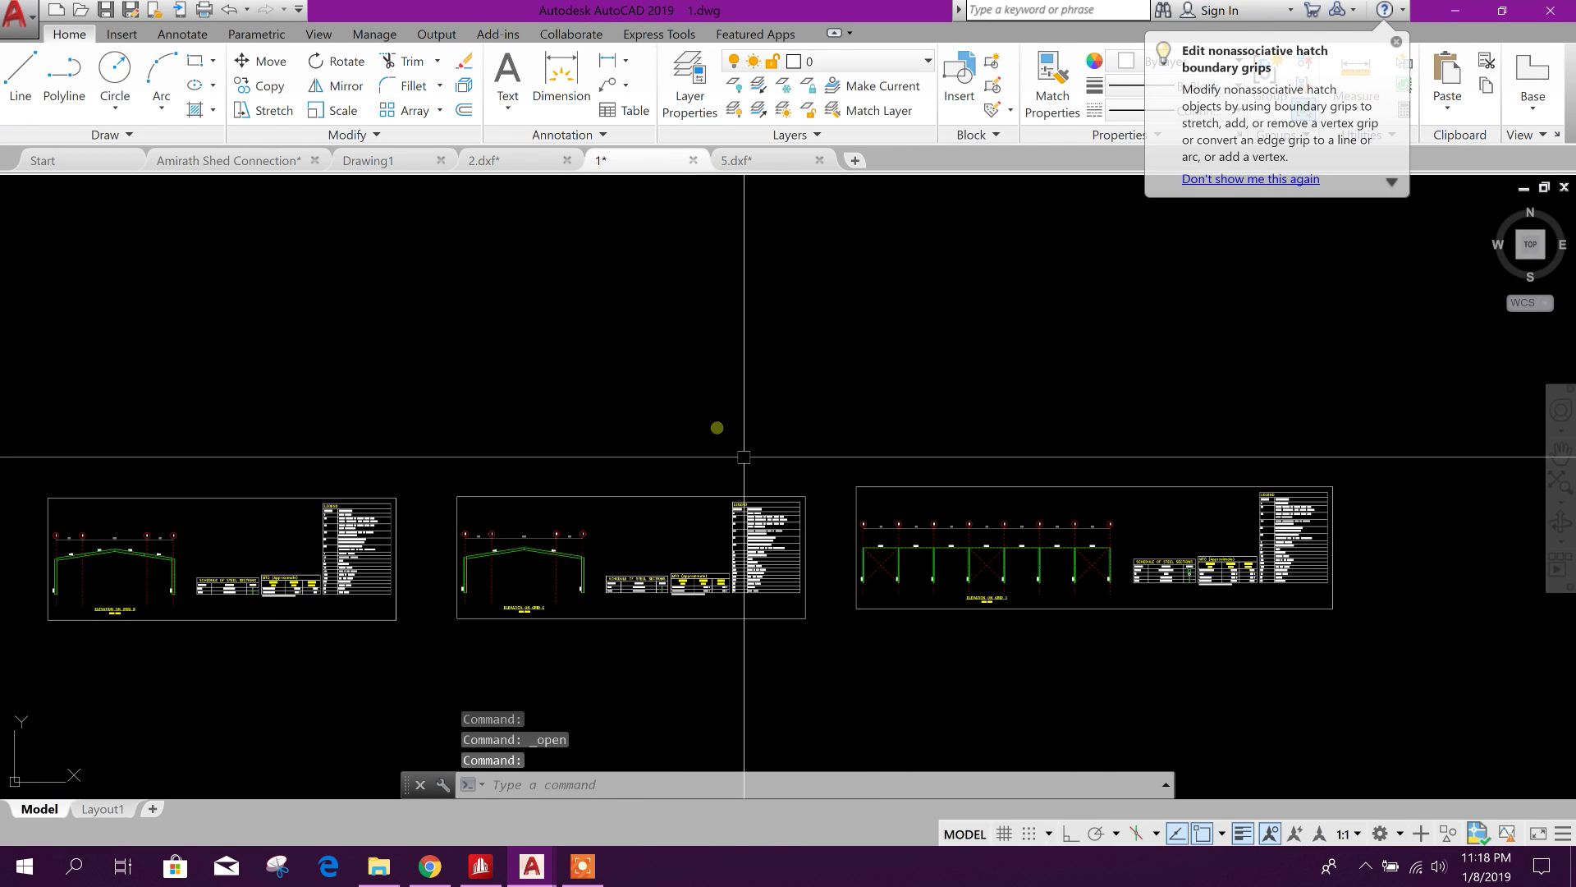
scroll(714, 429, "down", 3)
key("ctrl+v")
scroll(919, 574, "up", 6)
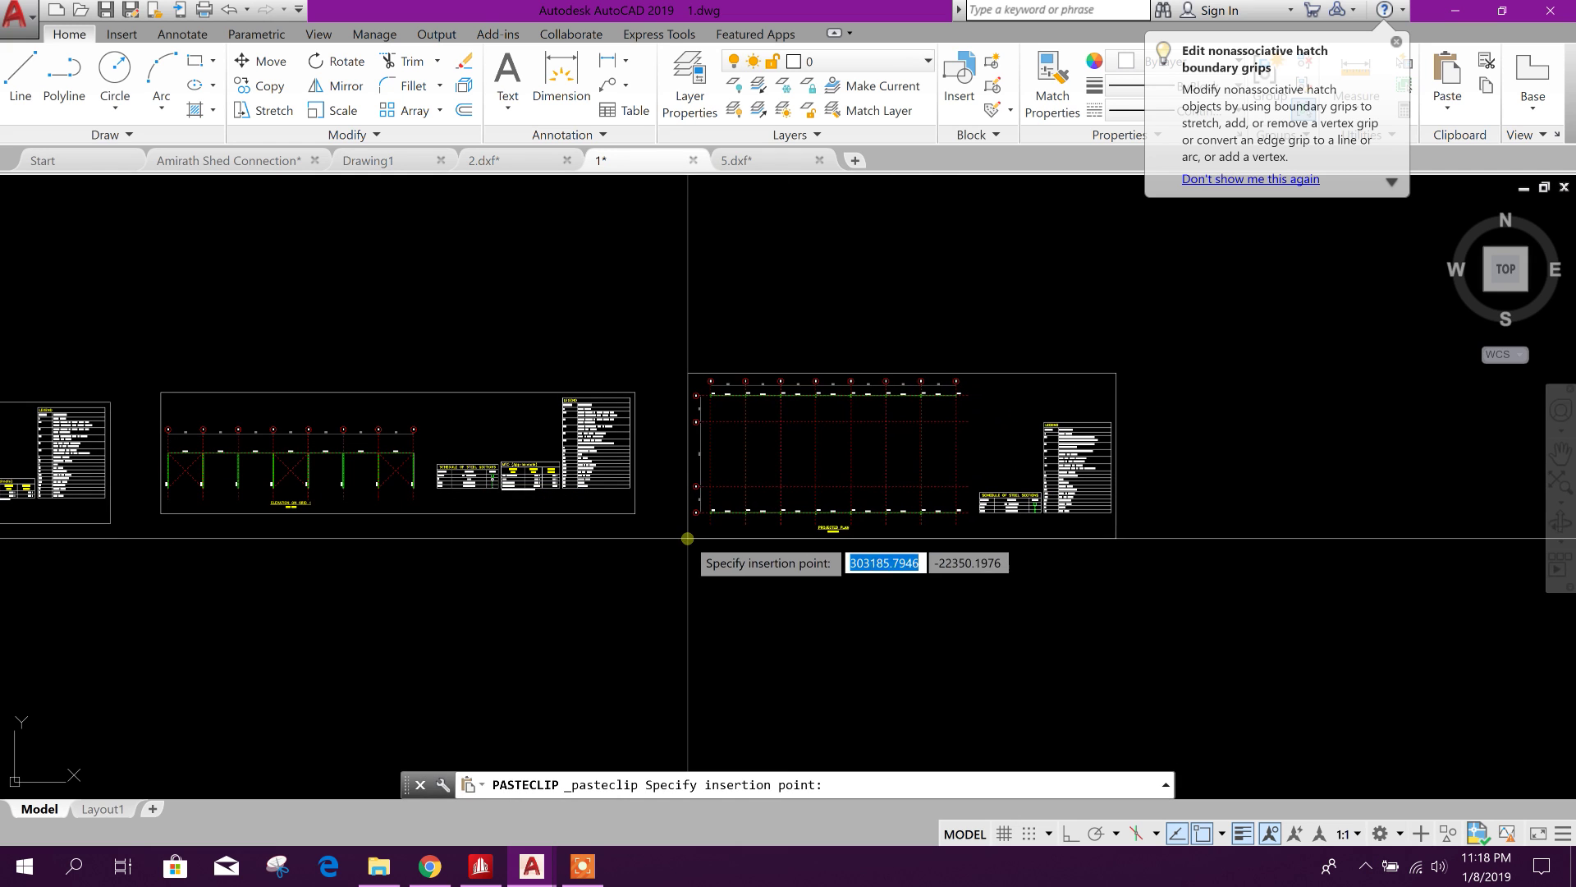
left_click(817, 161)
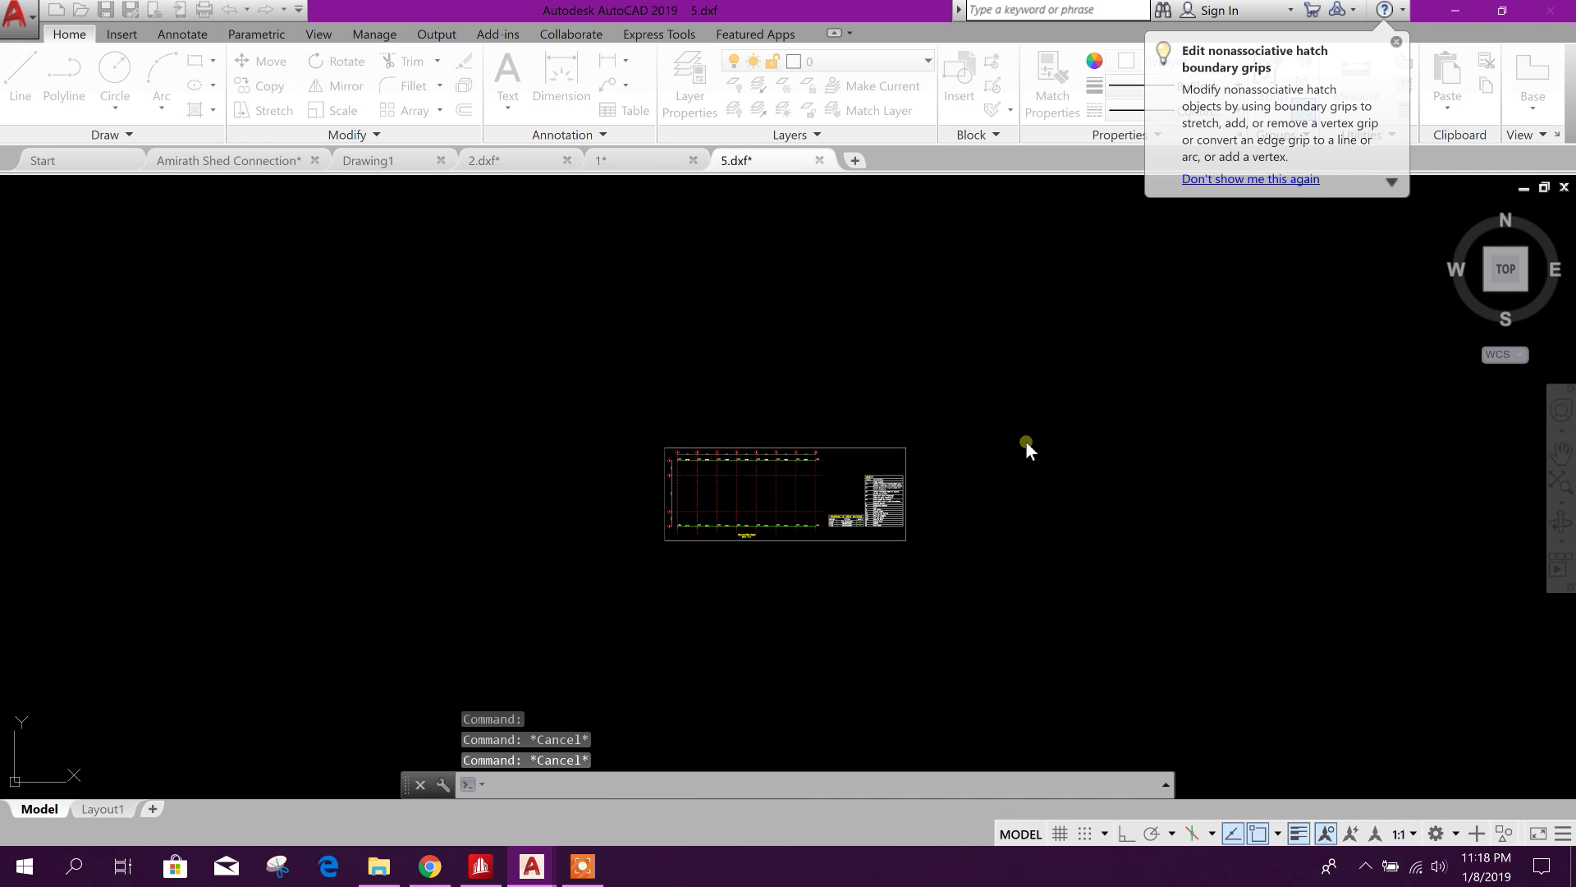
left_click(850, 472)
Move the whole plan sheet to the start of the row, just before the Grid A elevation sheet.
left_click(960, 432)
scroll(749, 430, "up", 4)
left_click(1016, 330)
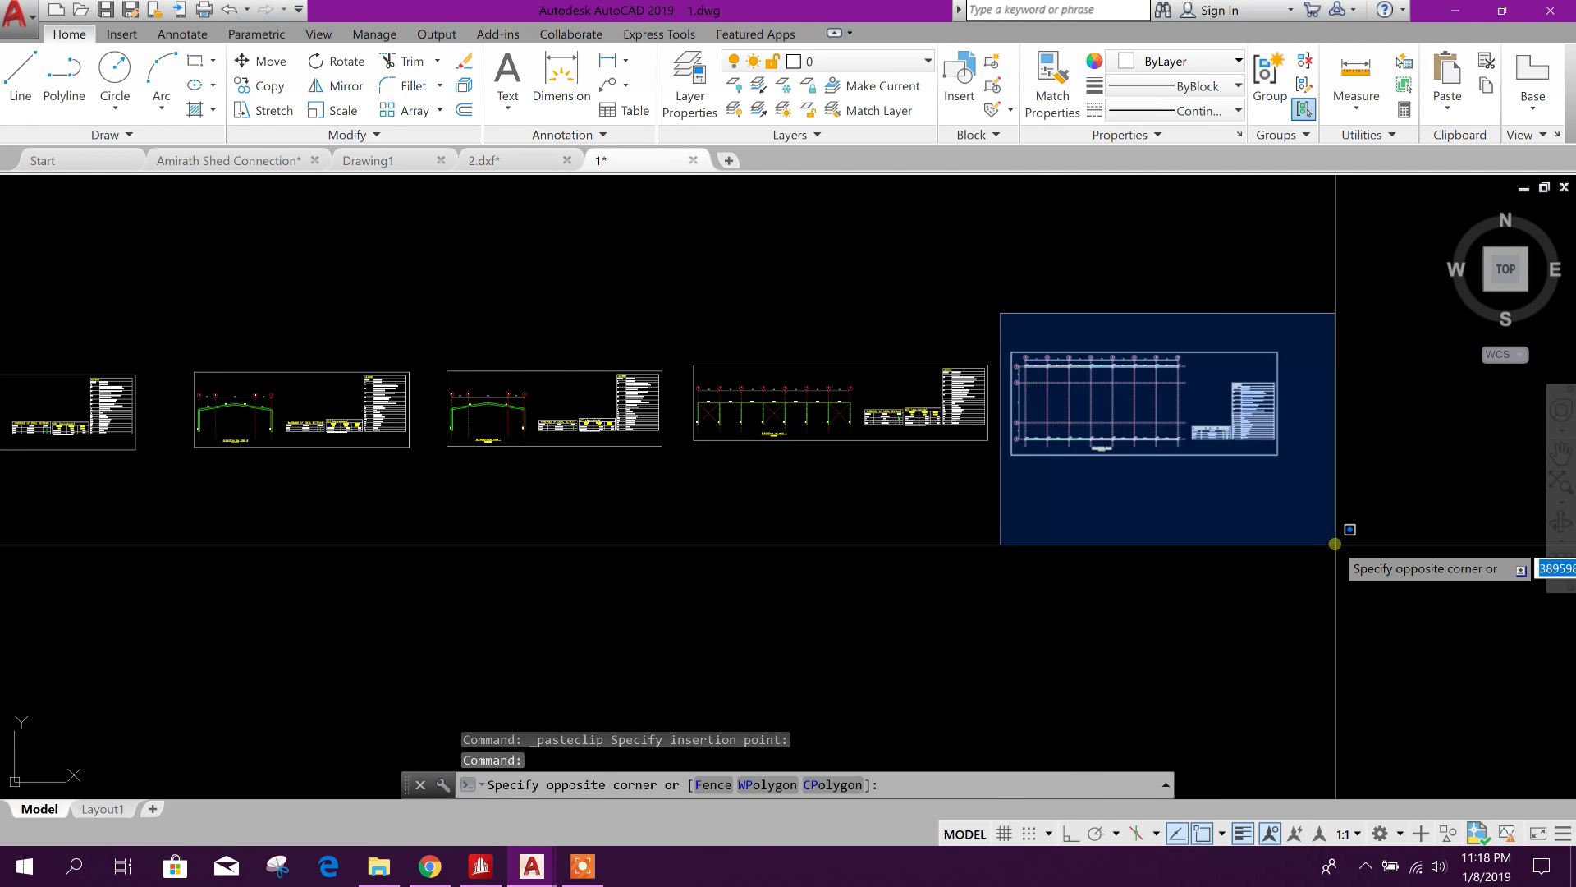
left_click(1341, 553)
left_click(261, 69)
left_click(1236, 539)
middle_click_drag(653, 573, 1169, 591)
left_click(369, 567)
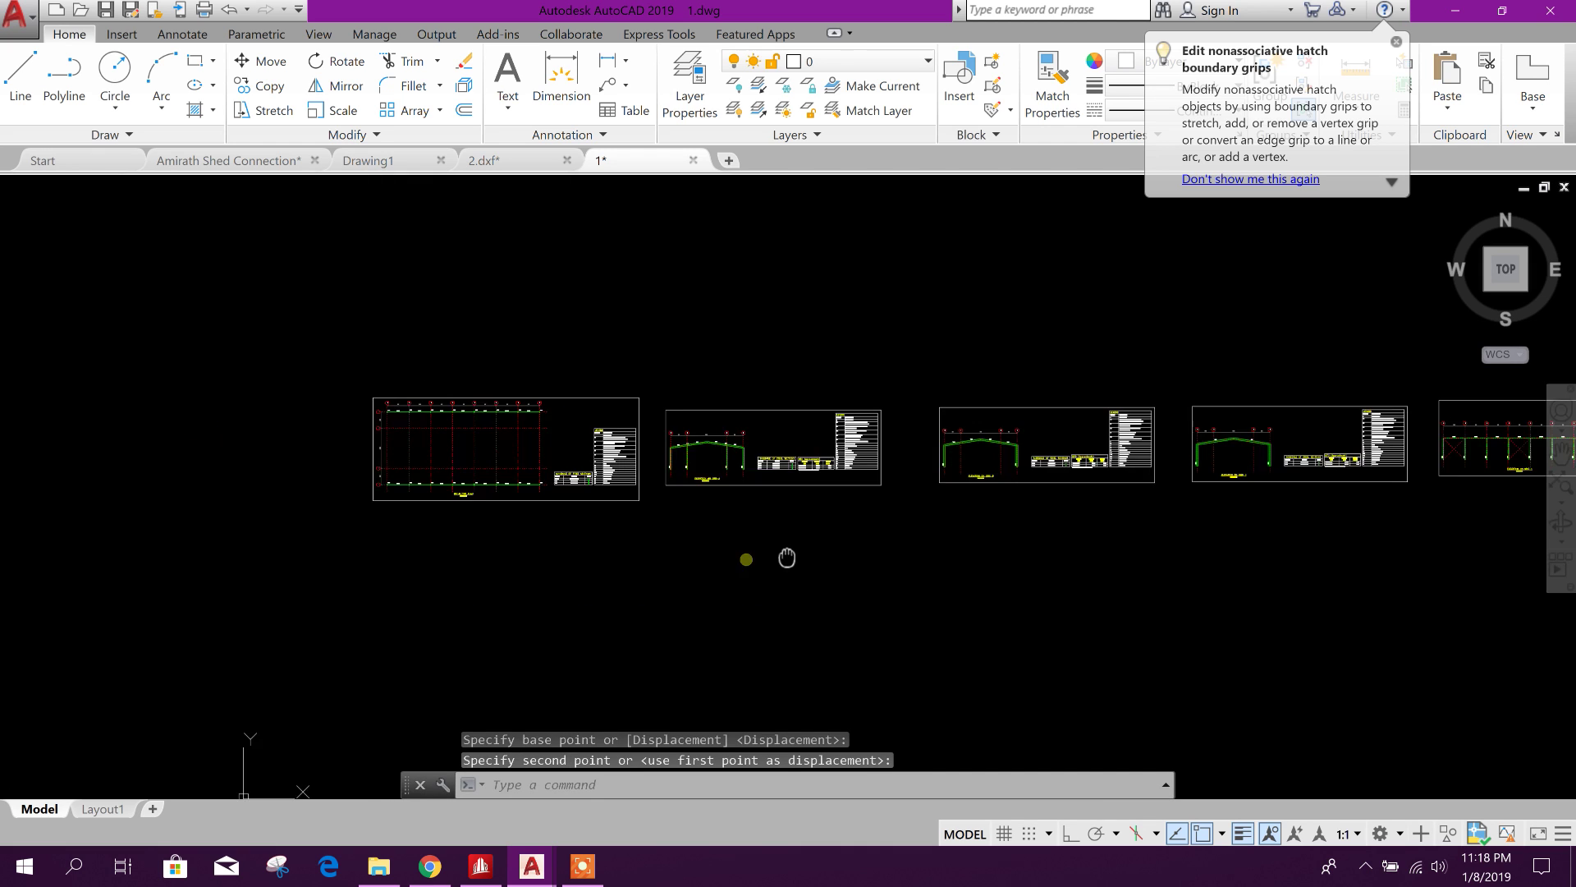
Examine the row of plan and elevation sheets for their order, alignment and spacing.
scroll(583, 520, "up", 2)
scroll(584, 514, "down", 4)
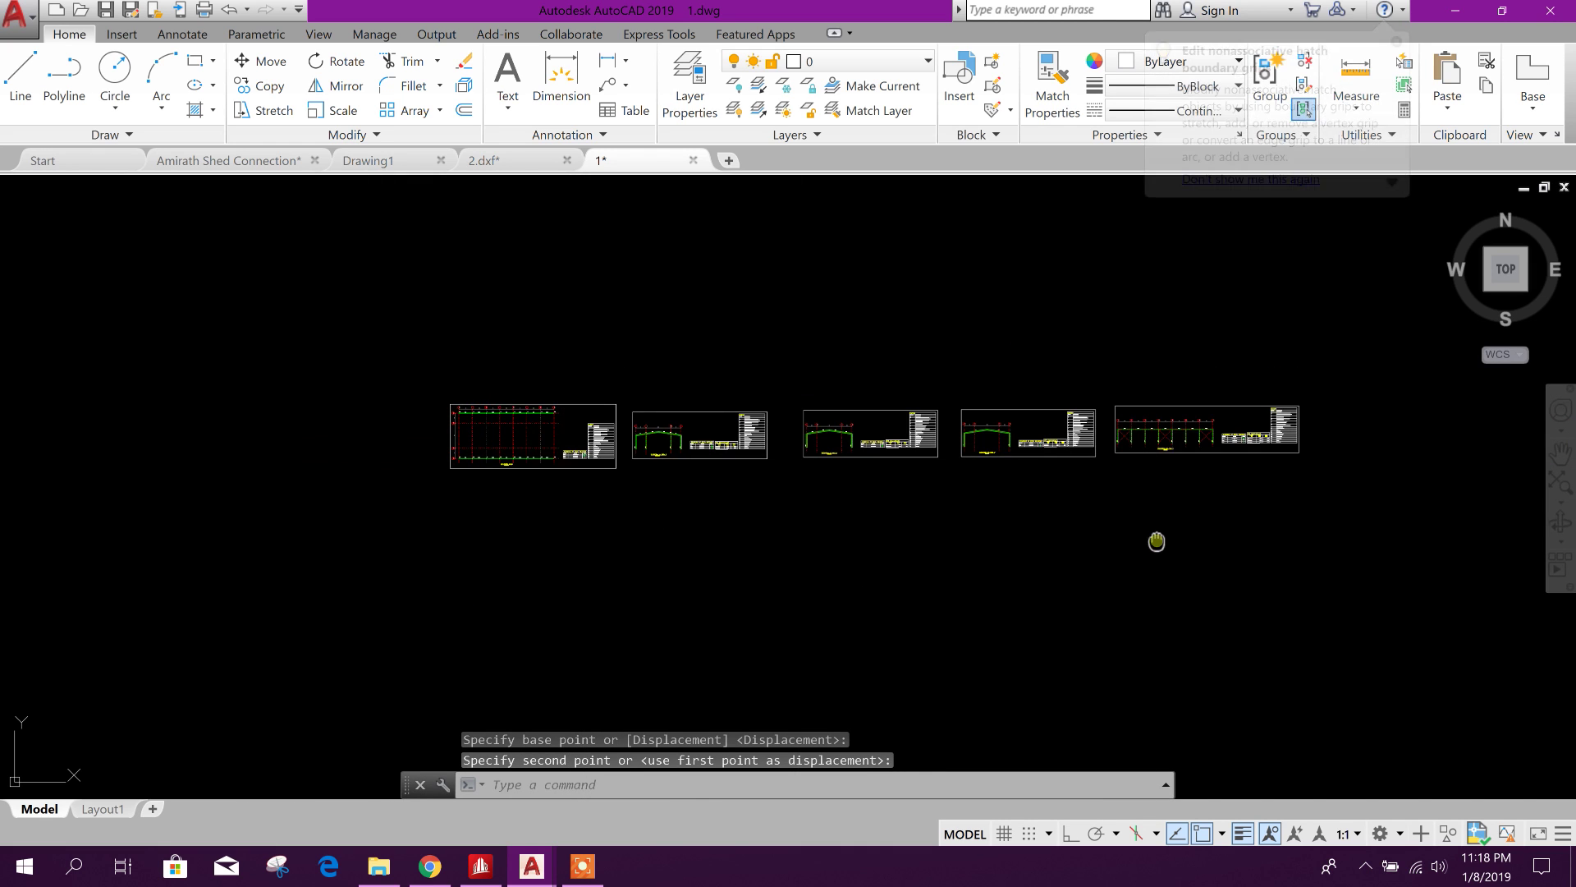
scroll(889, 509, "up", 4)
scroll(757, 503, "down", 4)
scroll(658, 429, "up", 5)
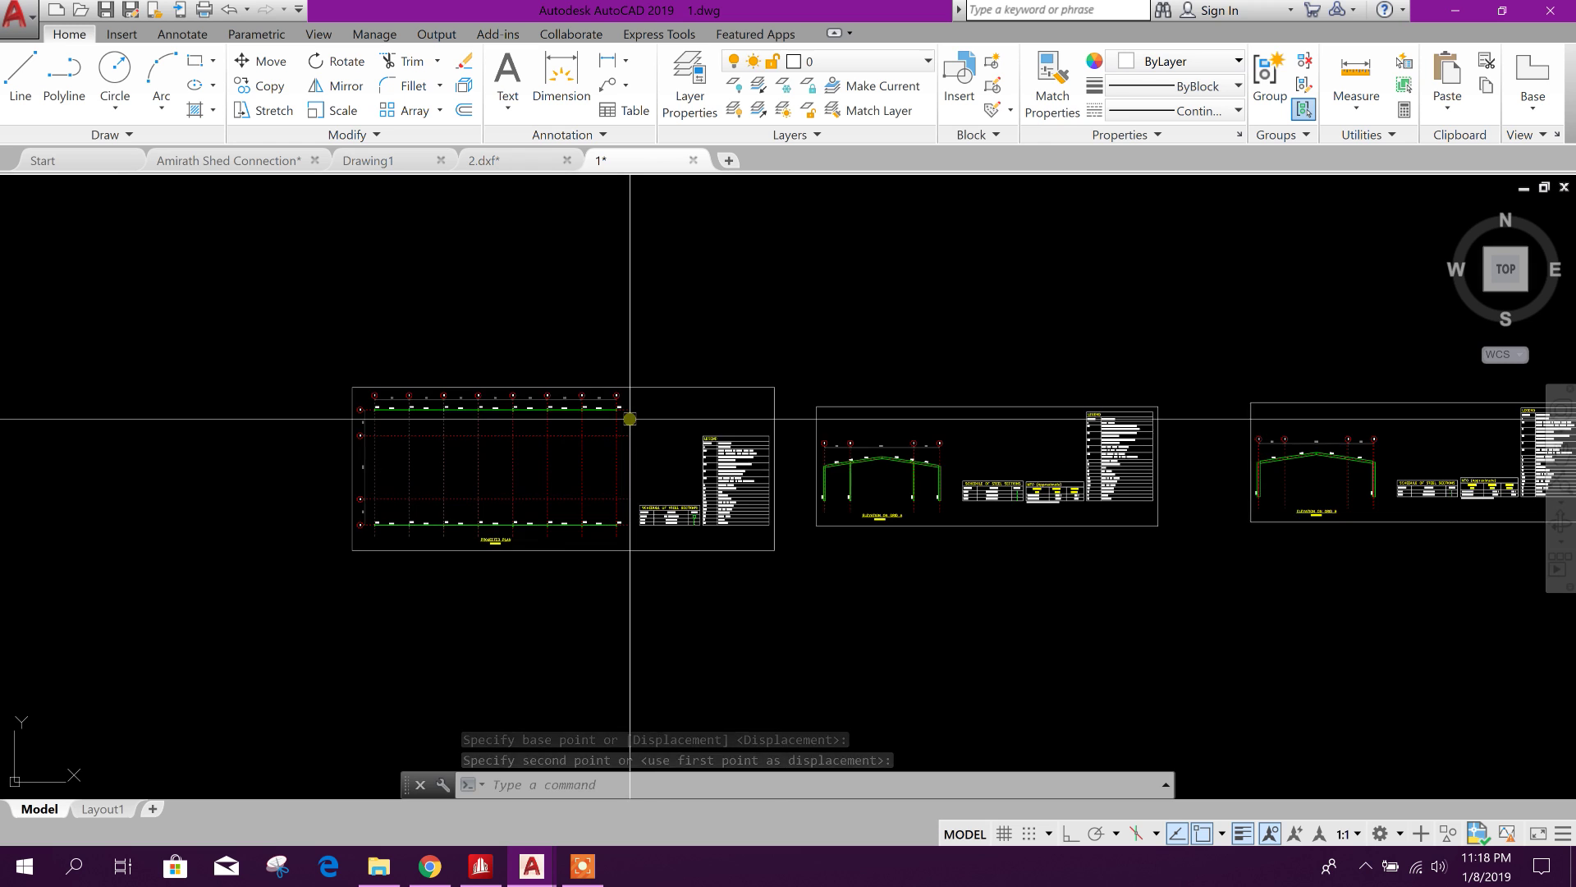
scroll(594, 517, "down", 4)
middle_click_drag(942, 543, 840, 528)
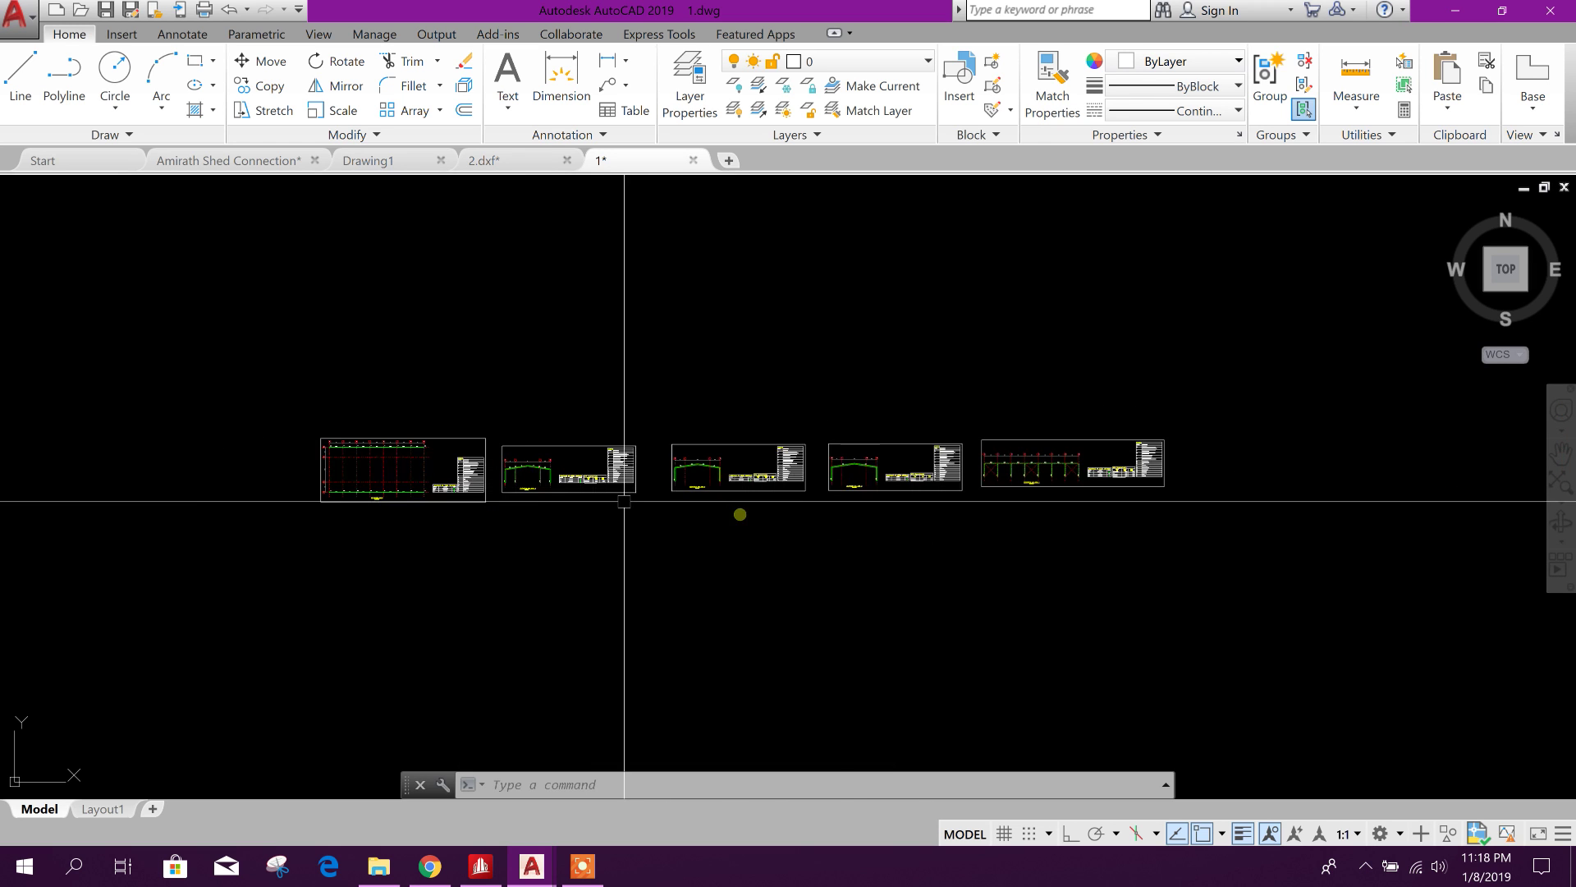
scroll(537, 489, "up", 4)
middle_click_drag(705, 518, 822, 527)
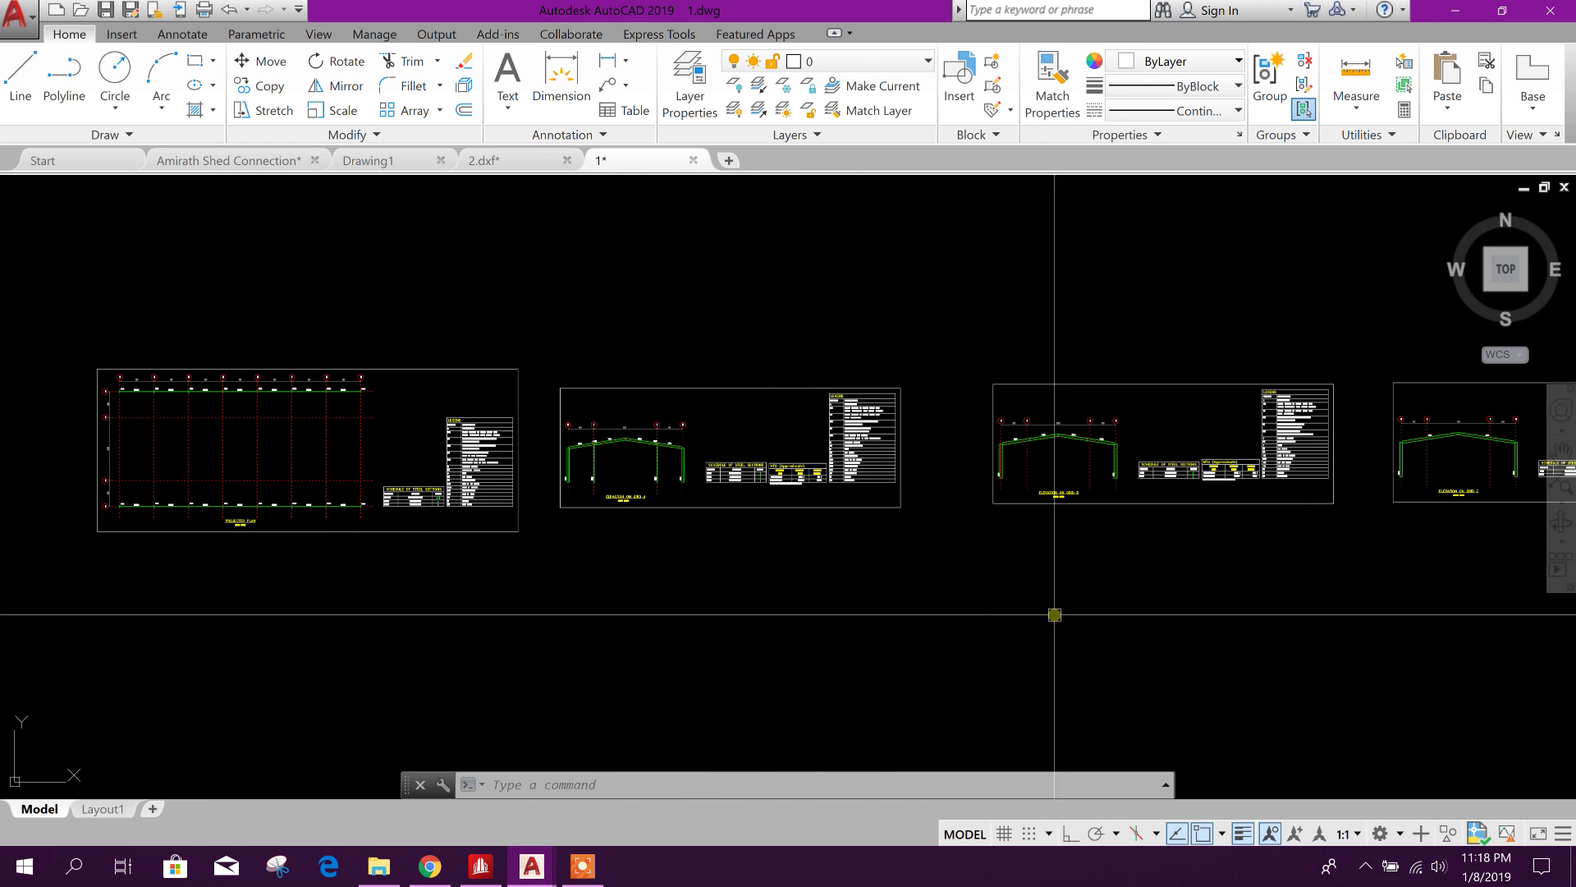
scroll(879, 550, "down", 3)
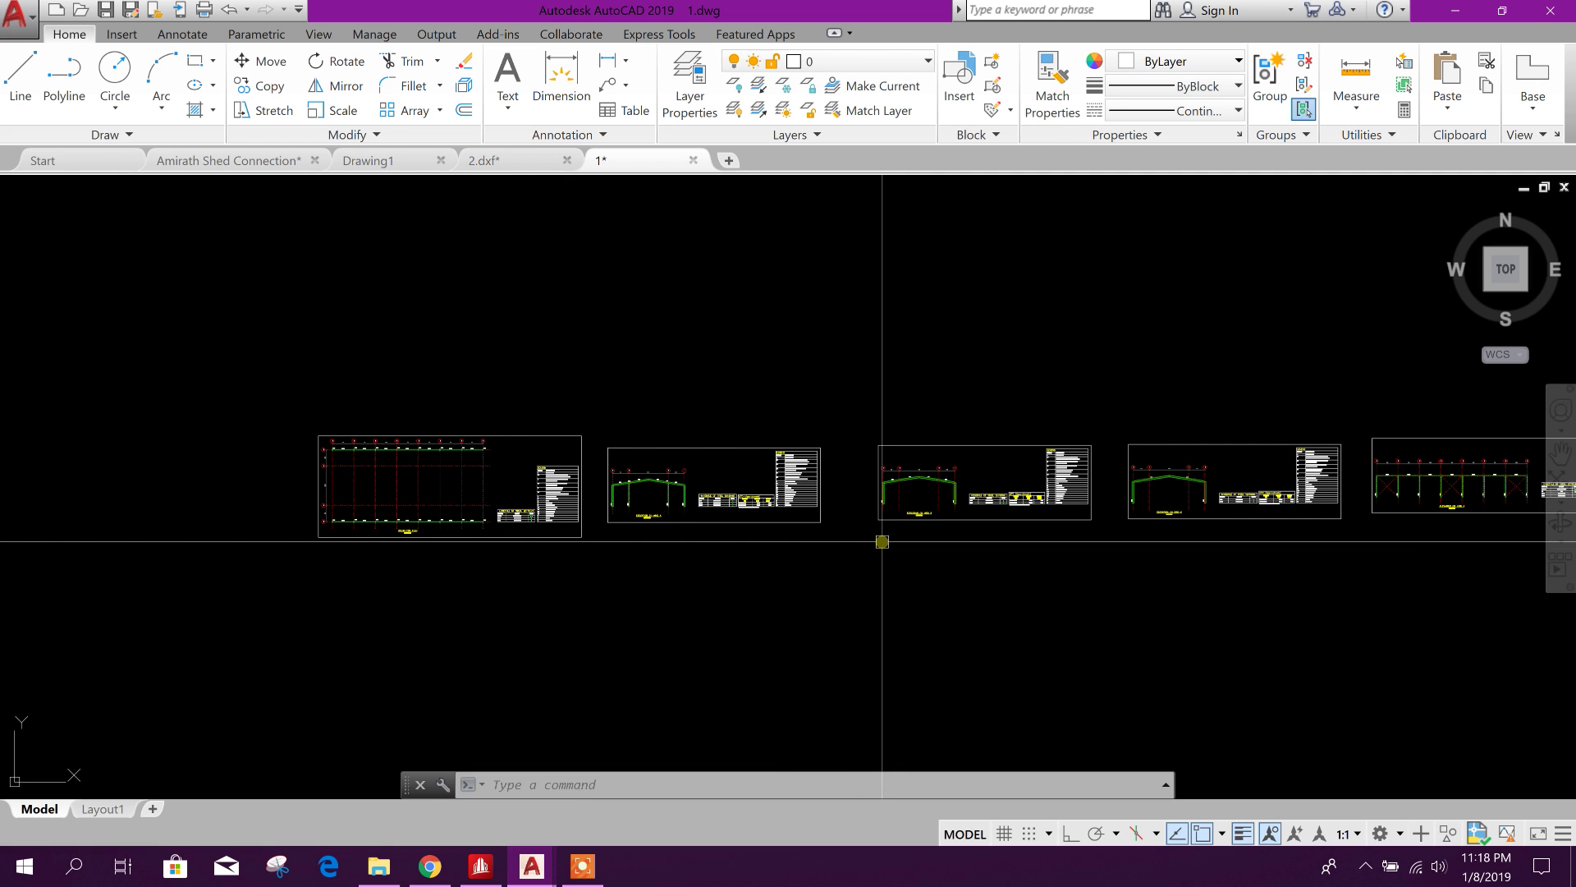
middle_click_drag(960, 563, 840, 553)
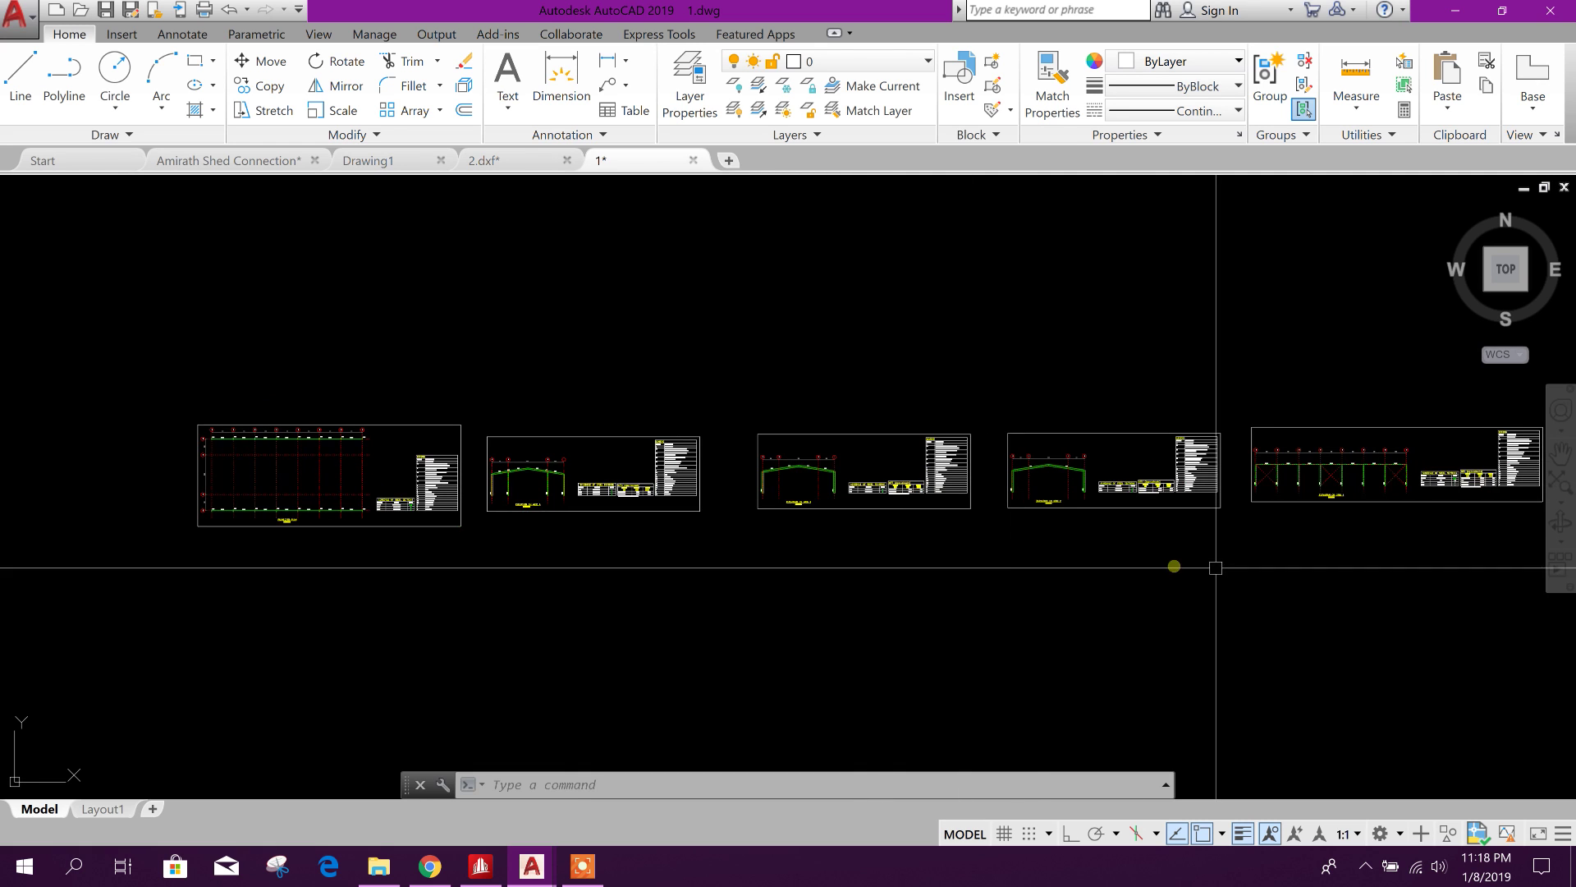
middle_click_drag(1215, 567, 1037, 562)
scroll(489, 518, "up", 2)
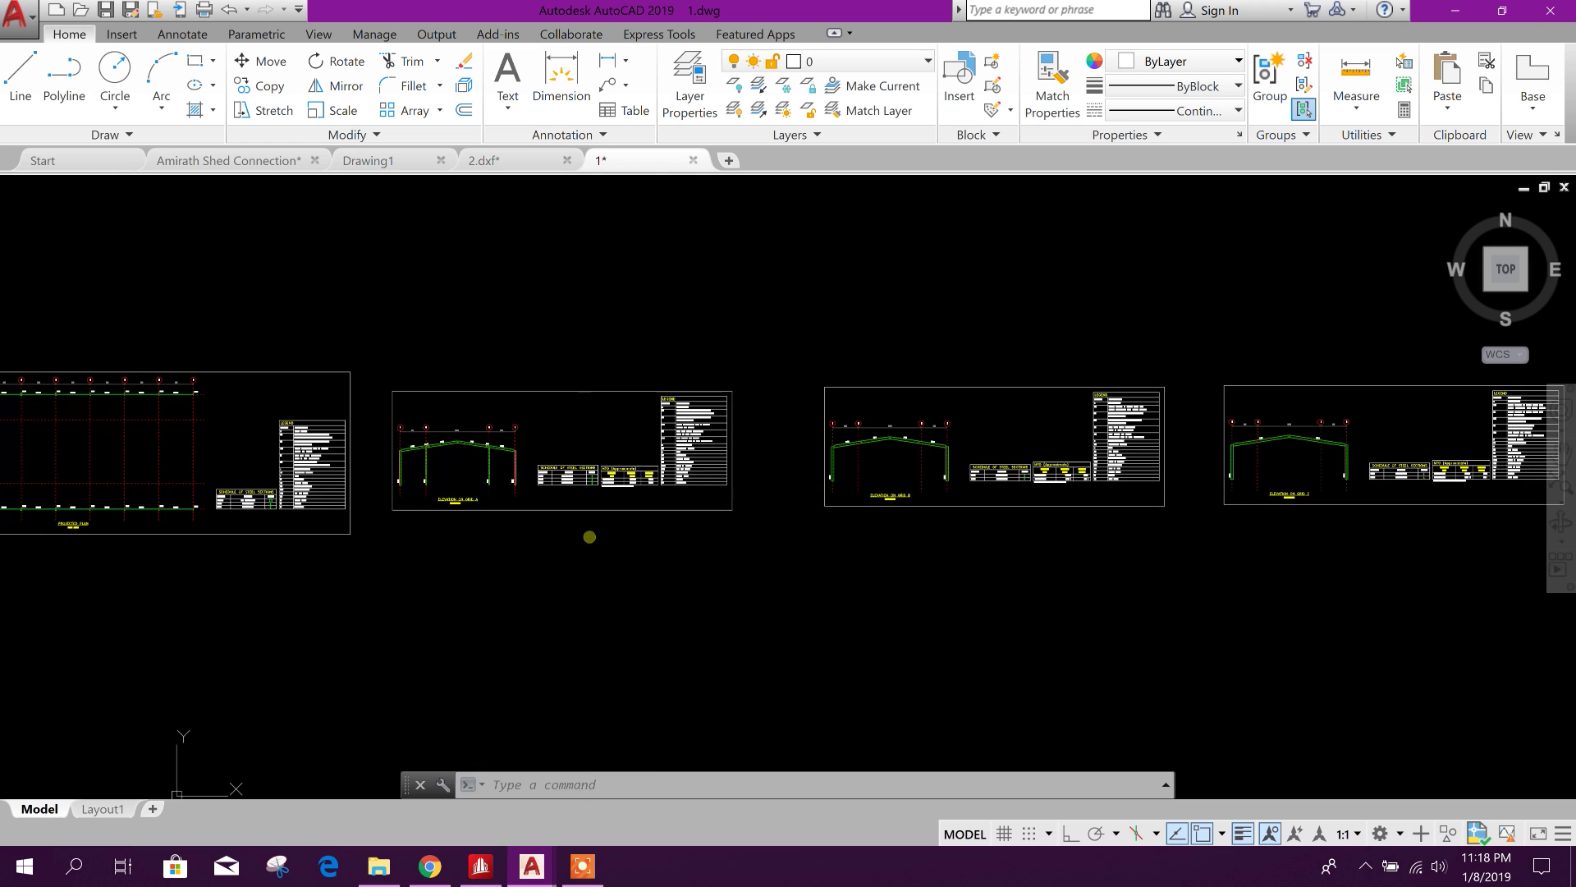